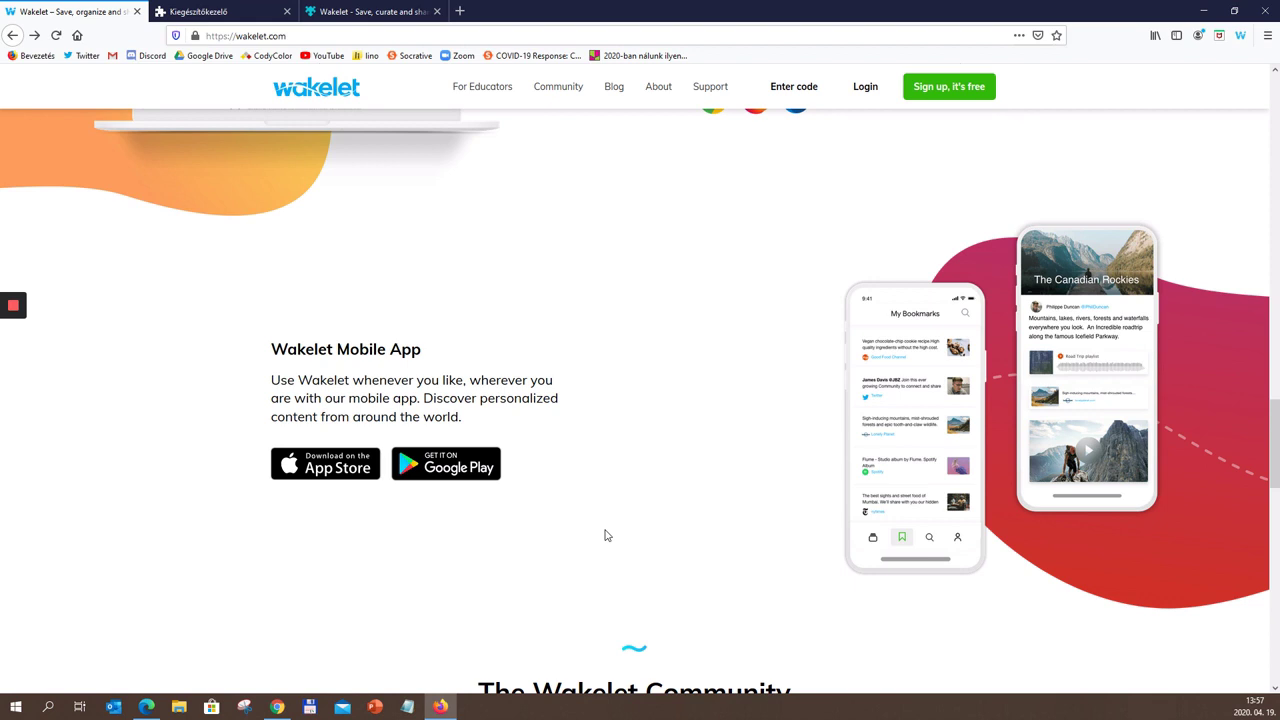
{"action": "scroll", "coordinate": [605, 535], "scroll_direction": "up", "scroll_amount": 1}
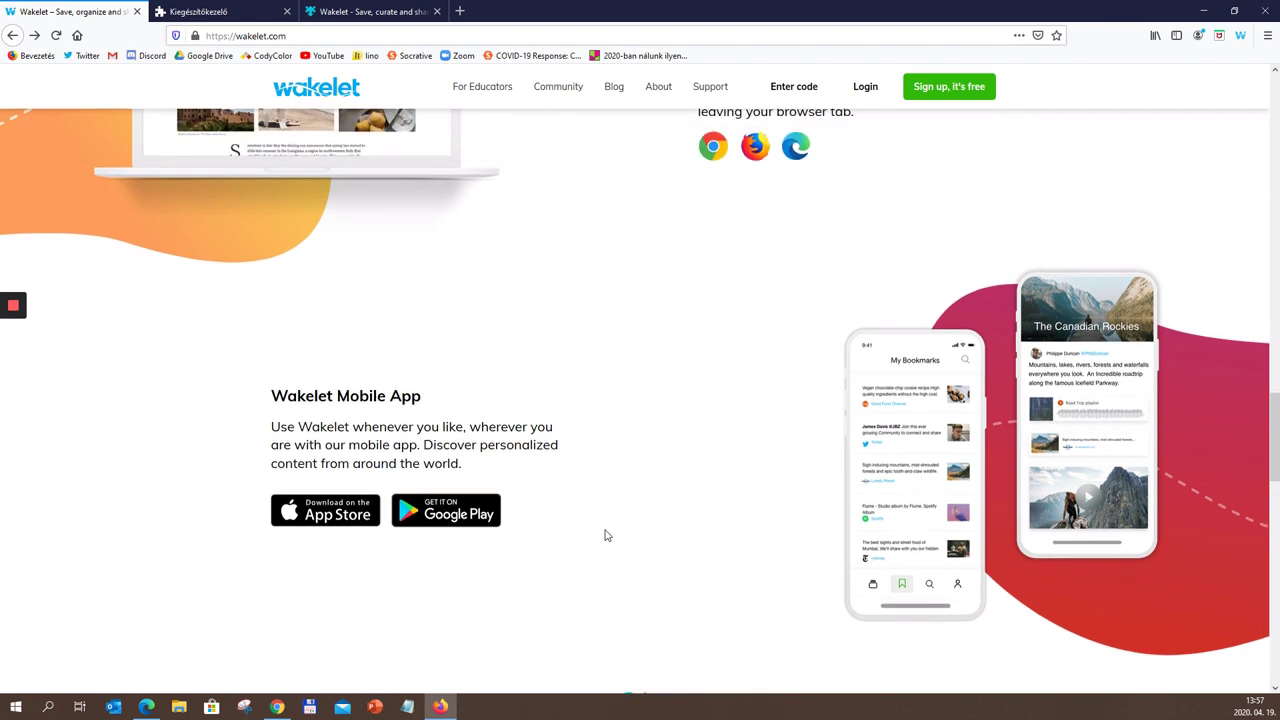
{"action": "scroll", "coordinate": [605, 535], "scroll_direction": "up", "scroll_amount": 8}
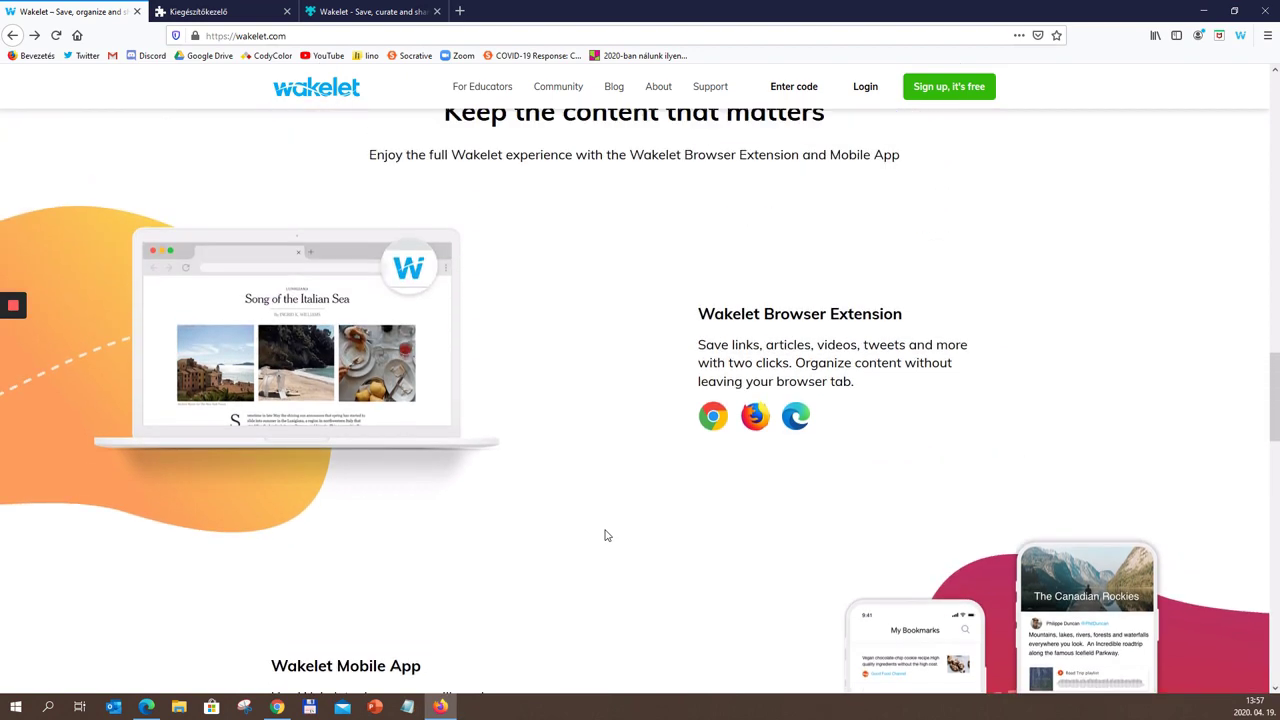
{"action": "scroll", "coordinate": [605, 535], "scroll_direction": "up", "scroll_amount": 15}
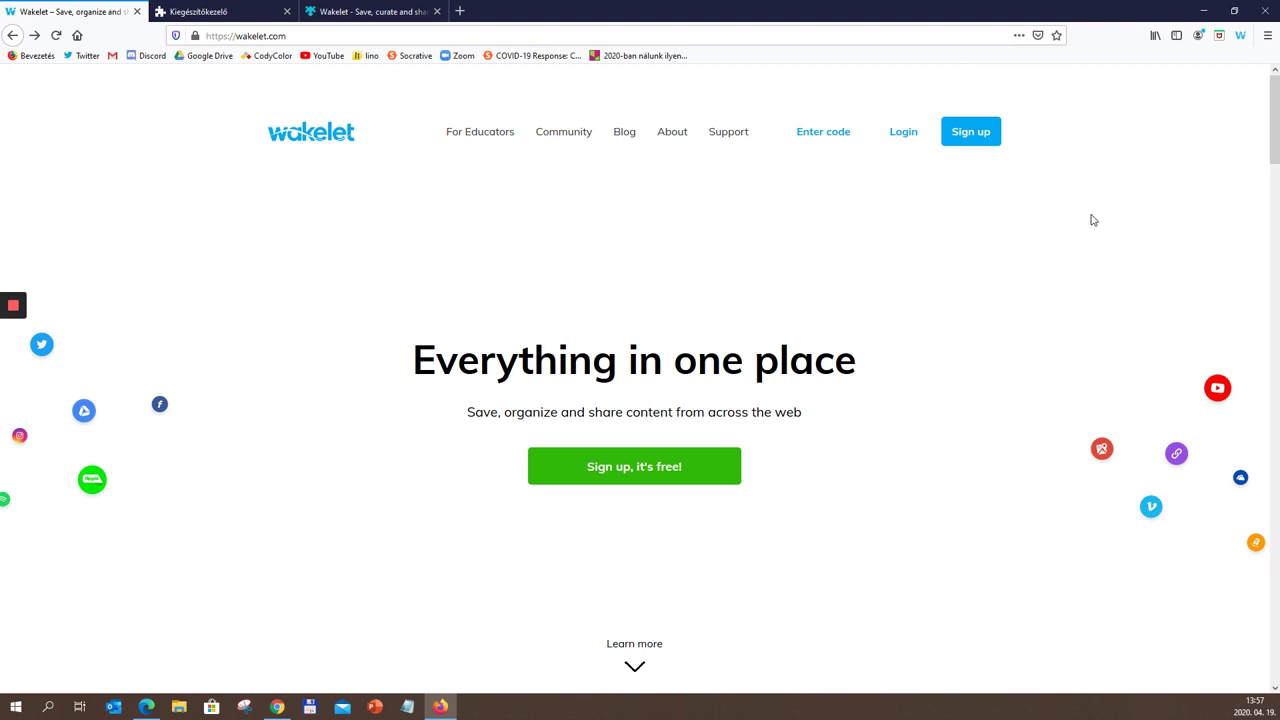
Step: Search the Firefox add-ons for wakelet and open the page of "Wakelet - Save, curate and share"
{"action": "left_click", "coordinate": [1266, 38]}
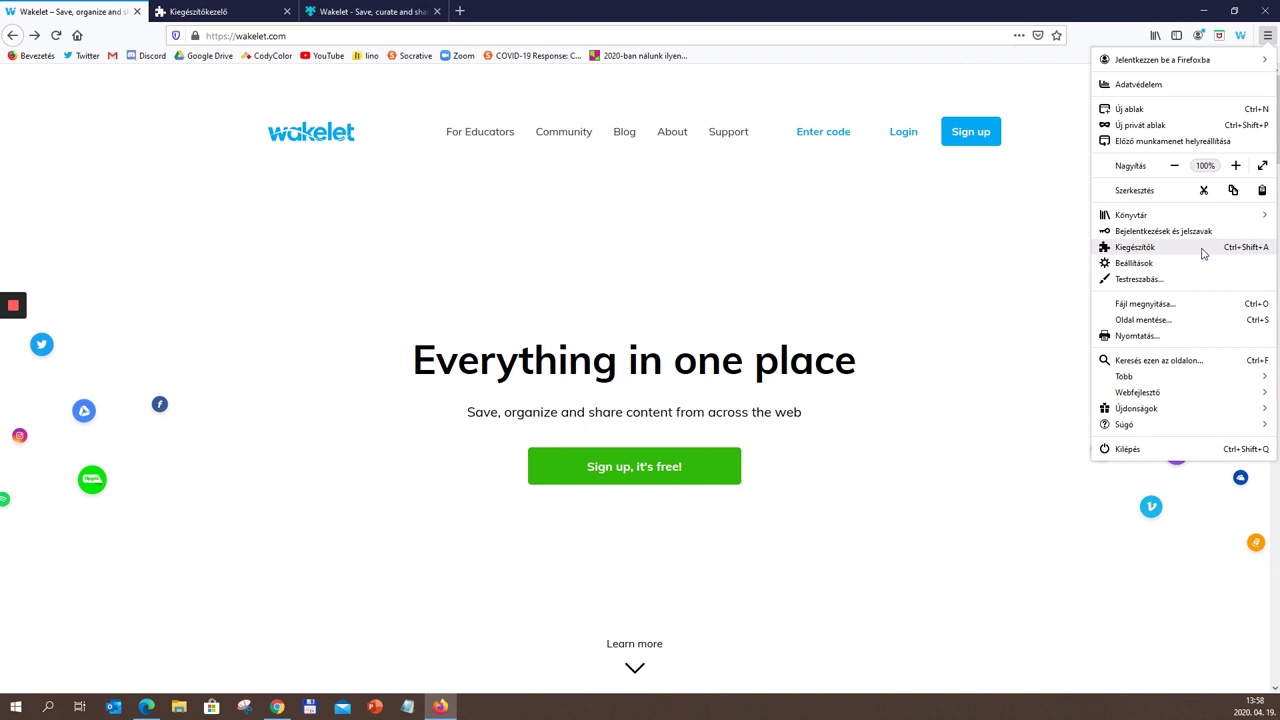
{"action": "left_click", "coordinate": [215, 12]}
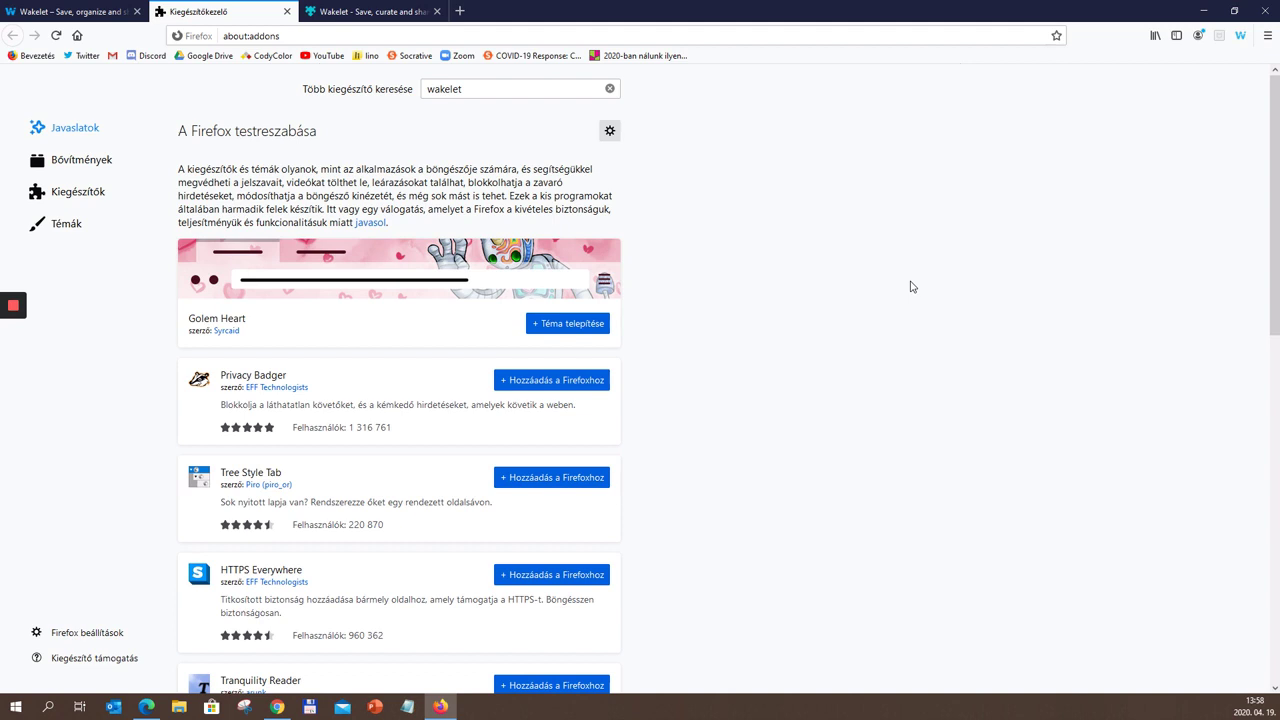
{"action": "left_click", "coordinate": [518, 96]}
{"action": "left_click", "coordinate": [517, 92]}
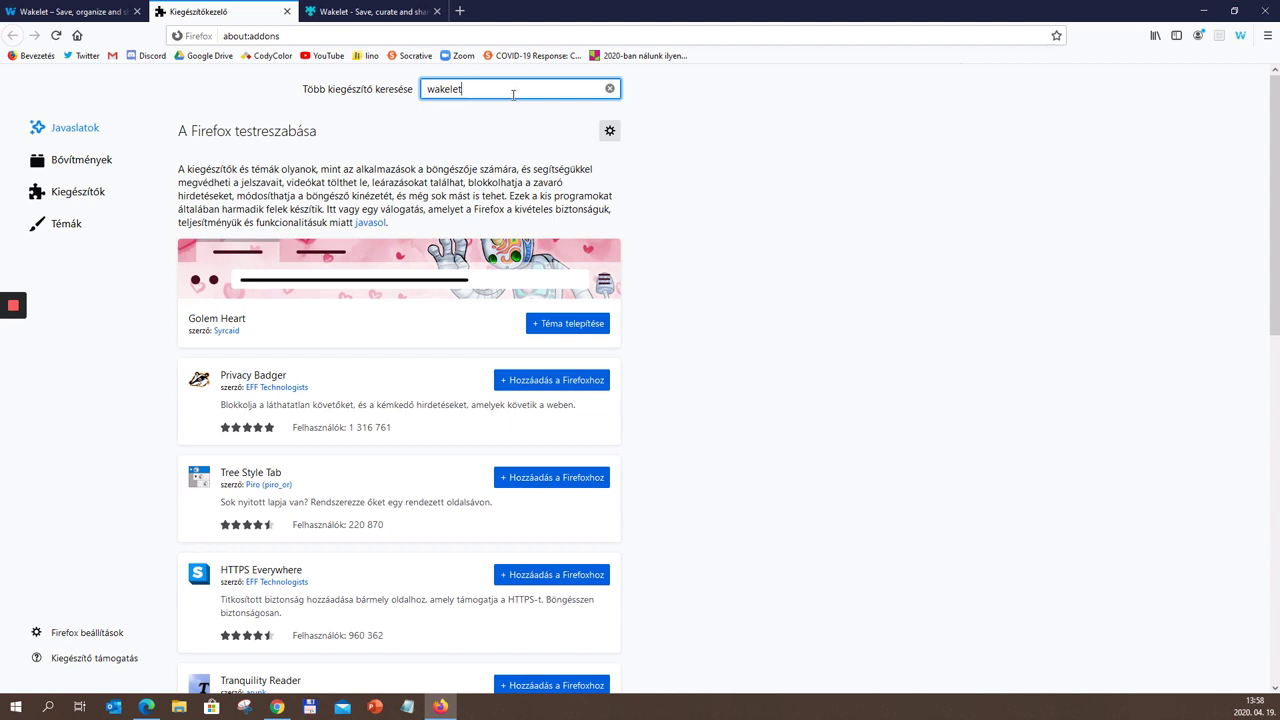
{"action": "key", "text": "Return"}
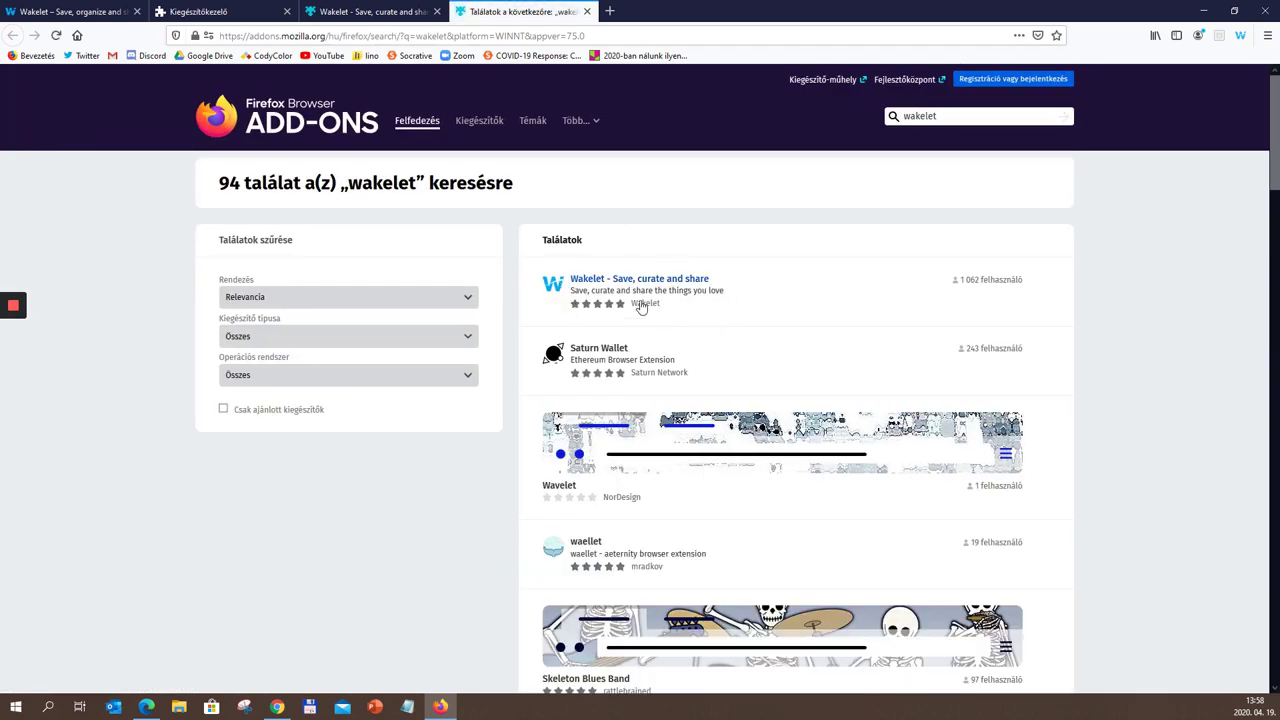
{"action": "left_click", "coordinate": [609, 282]}
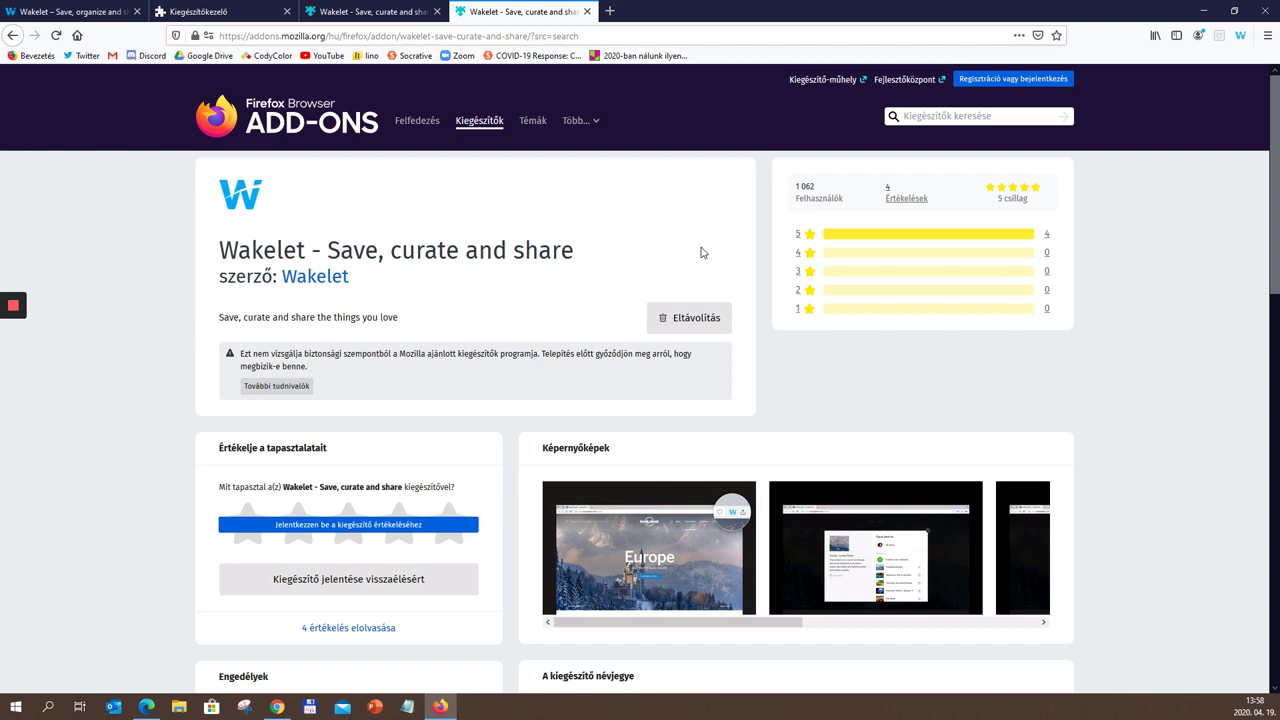
{"action": "left_click", "coordinate": [391, 12]}
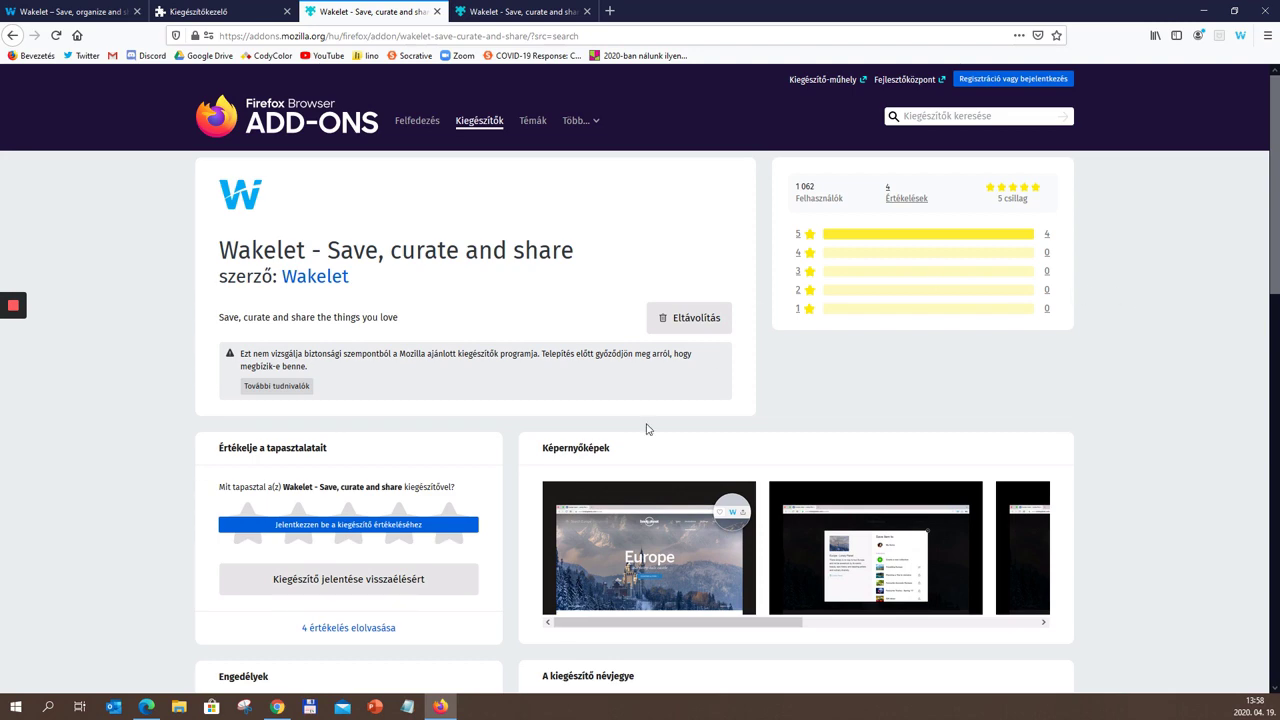
Step: Switch to Microsoft Edge and open the Microsoft add-ons store from its extensions page
{"action": "left_click", "coordinate": [146, 707]}
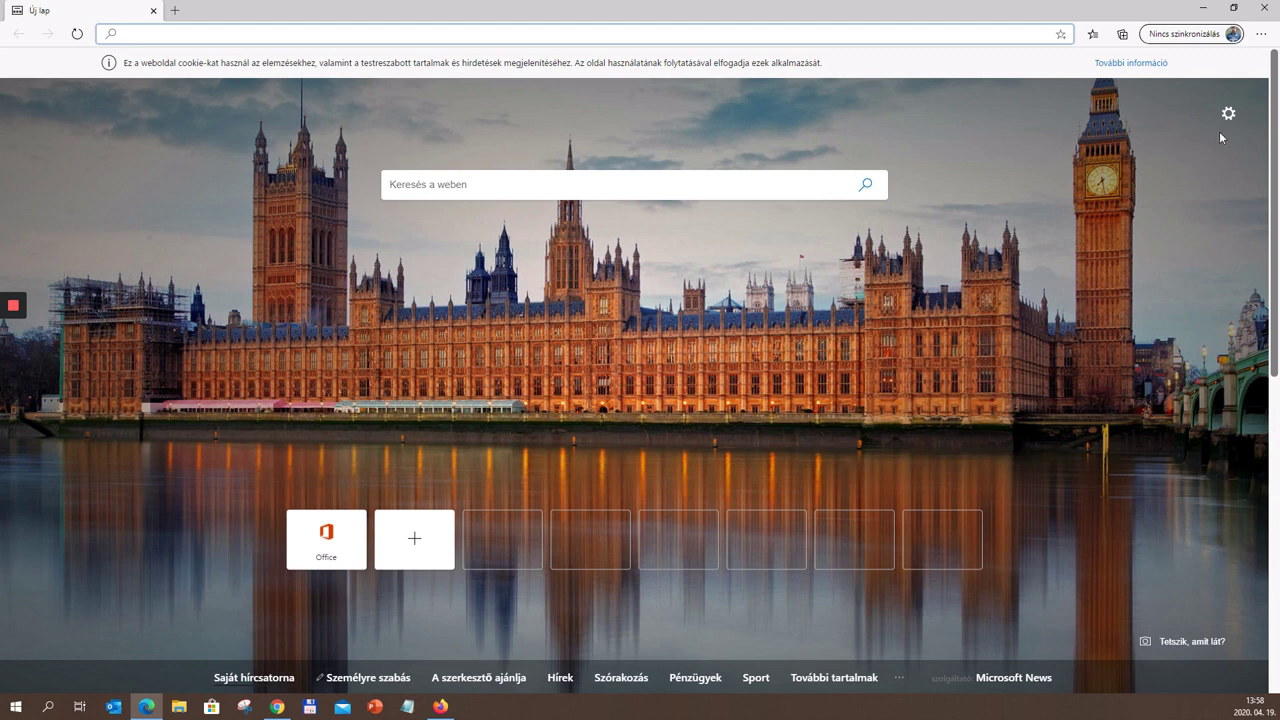
{"action": "left_click", "coordinate": [1261, 36]}
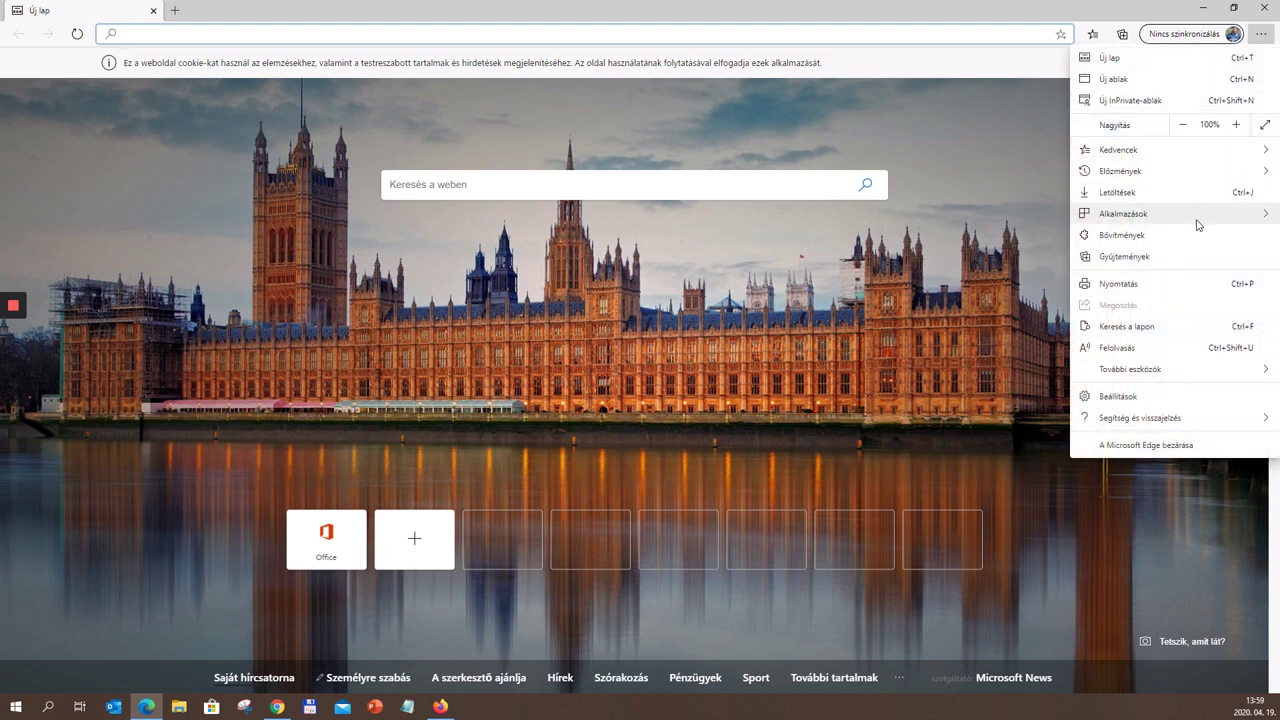
{"action": "left_click", "coordinate": [1154, 238]}
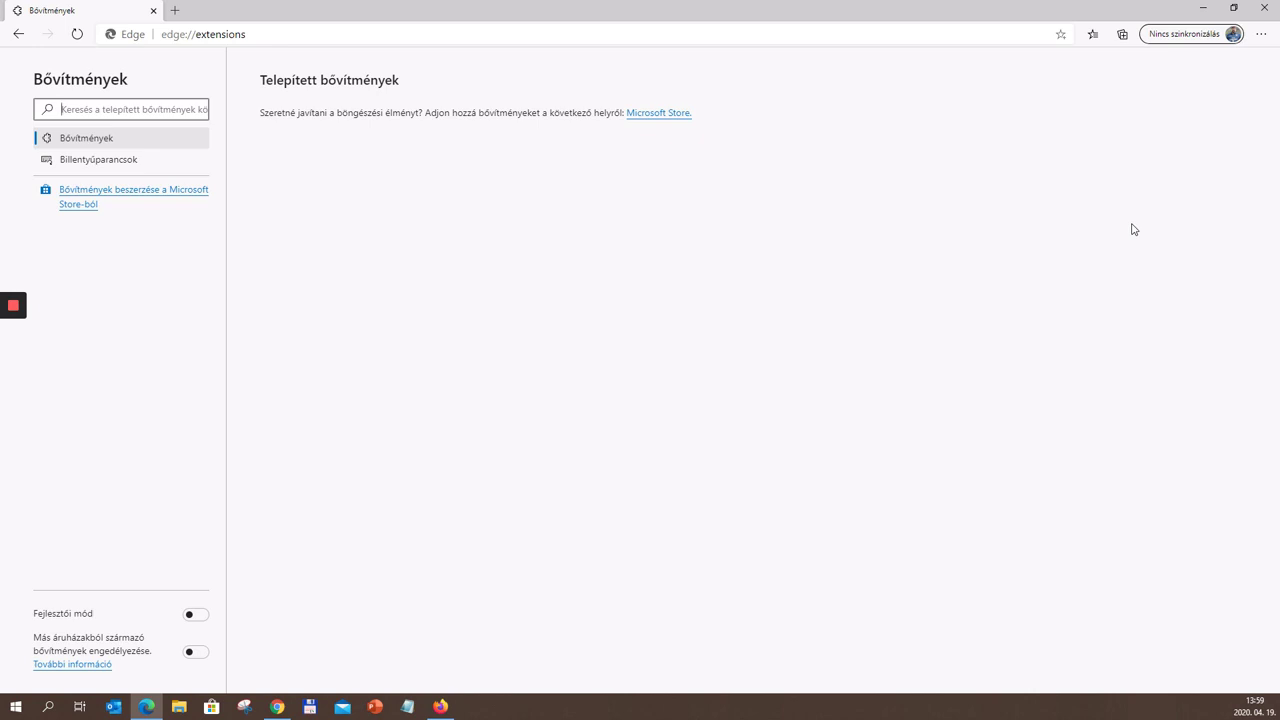
{"action": "left_click", "coordinate": [666, 116]}
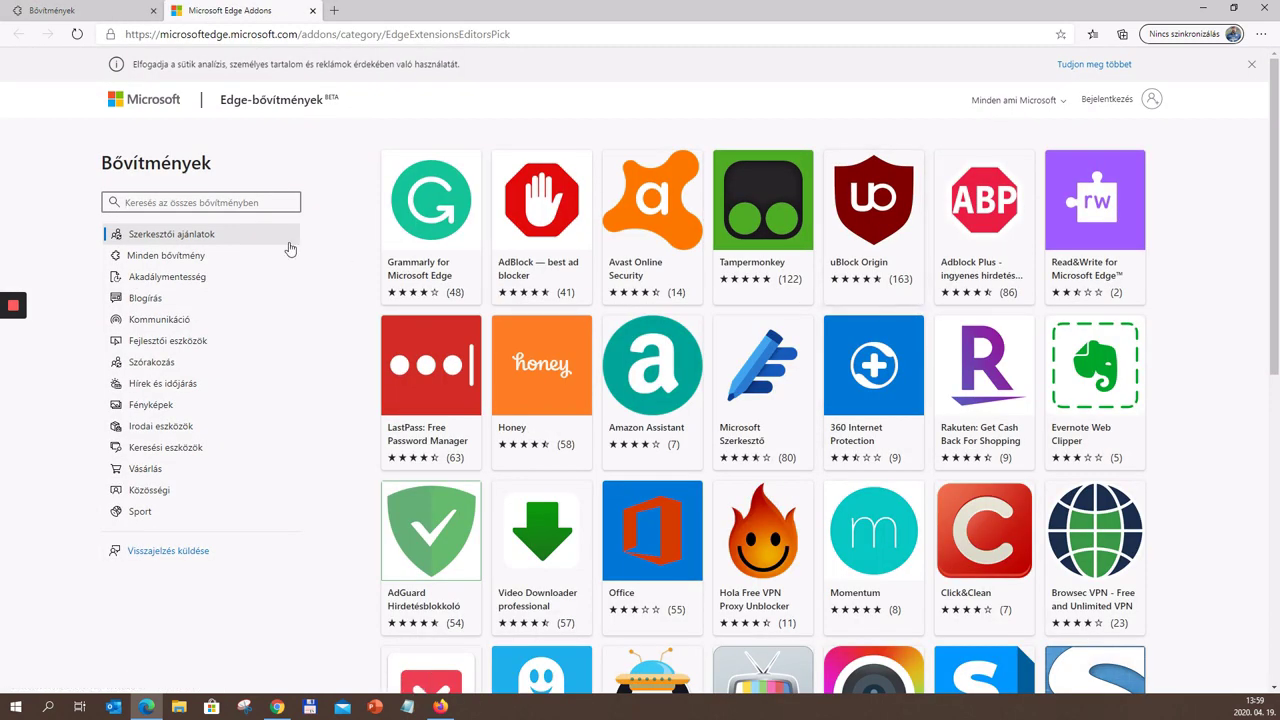
Step: Search the Edge add-ons for wakelet and open the Wakelet extension's detail page
{"action": "type", "text": "wakelet"}
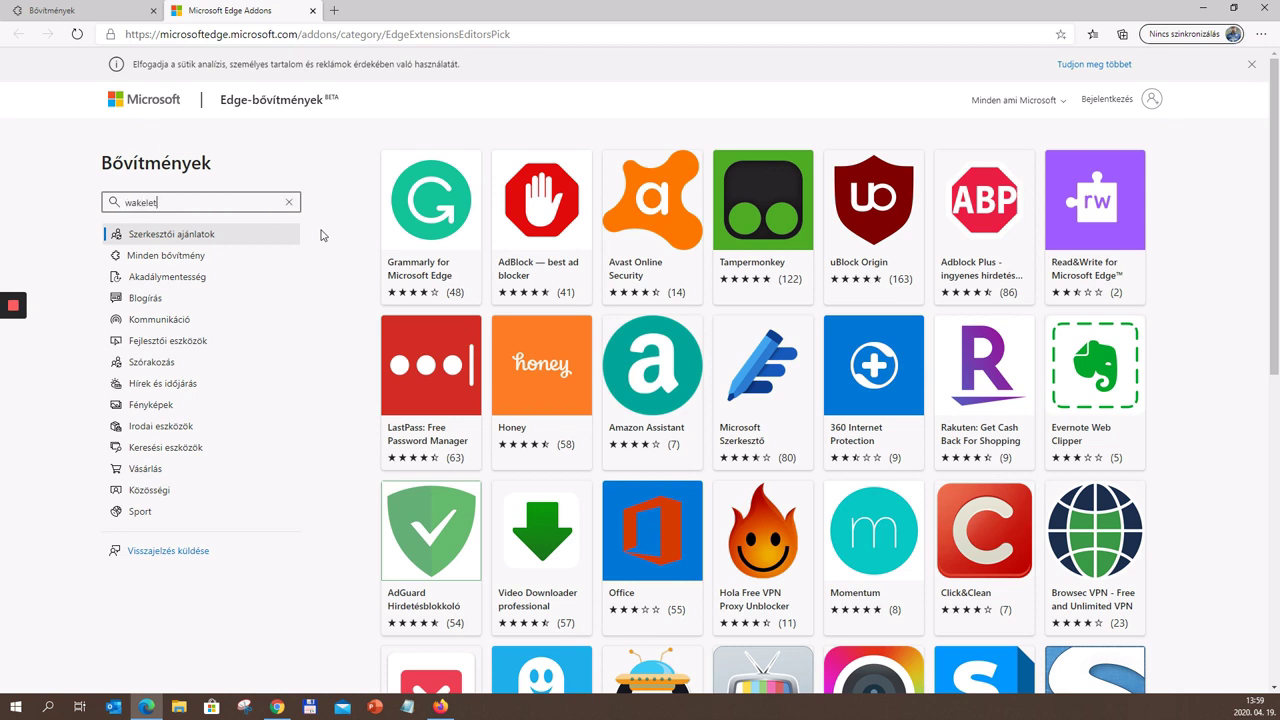
{"action": "key", "text": "Return"}
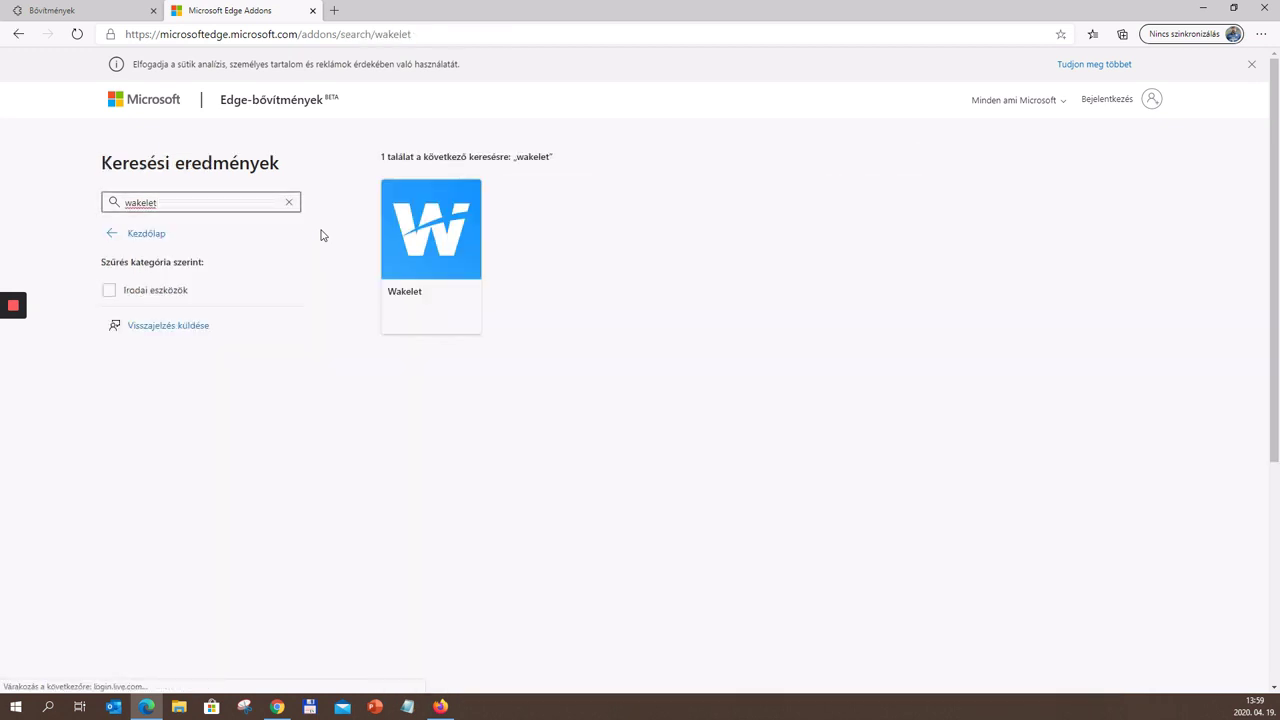
{"action": "left_click", "coordinate": [429, 258]}
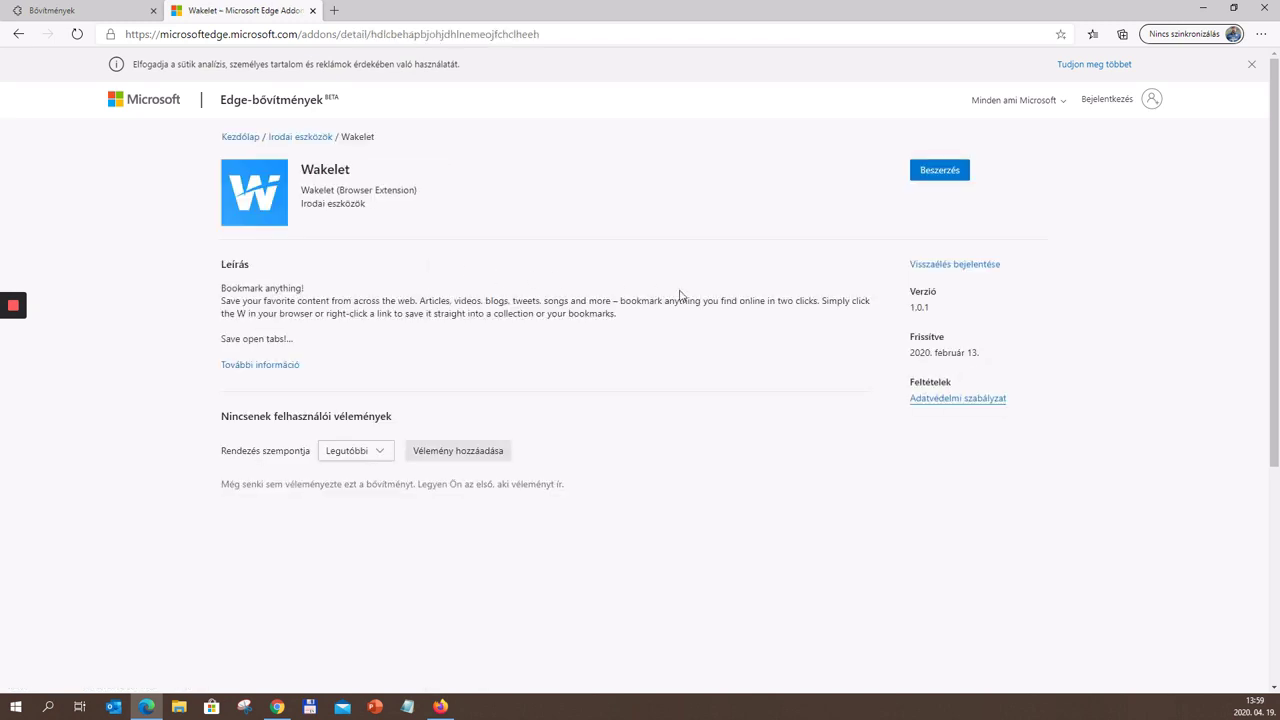
Step: Add the Wakelet extension to Edge, confirm its requested permissions and dismiss the notification
{"action": "left_click", "coordinate": [938, 175]}
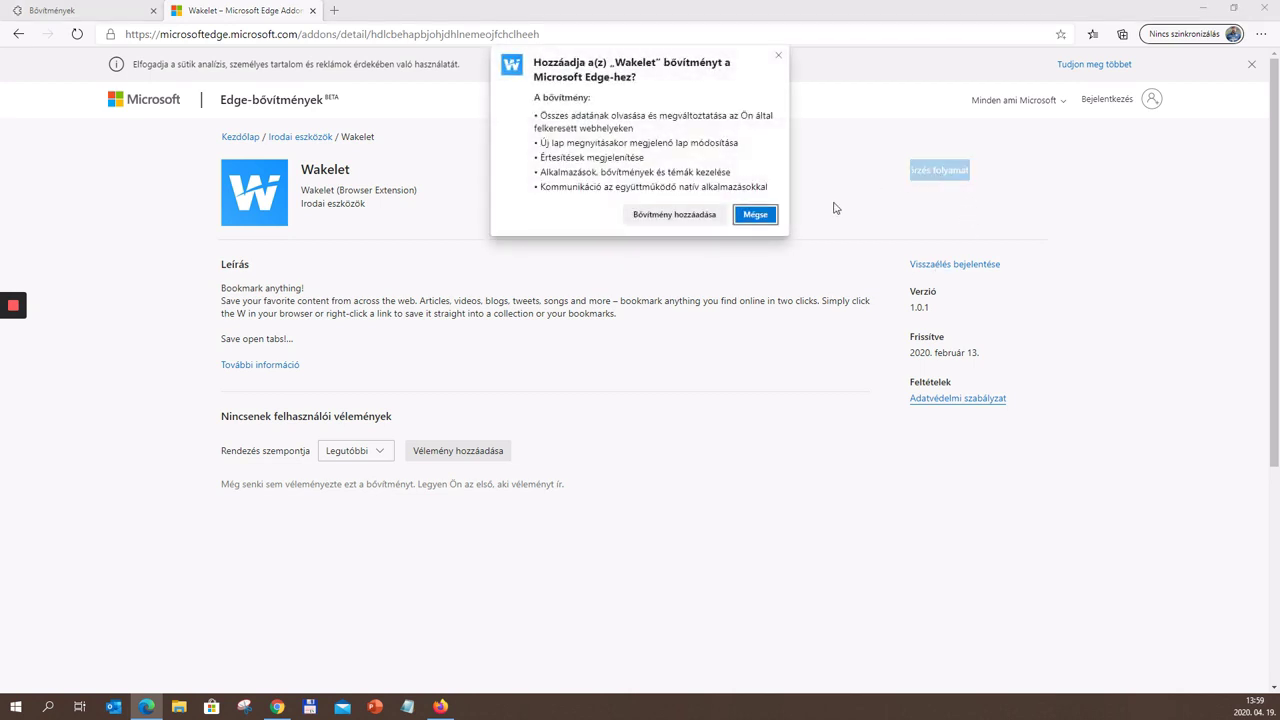
{"action": "left_click", "coordinate": [686, 216]}
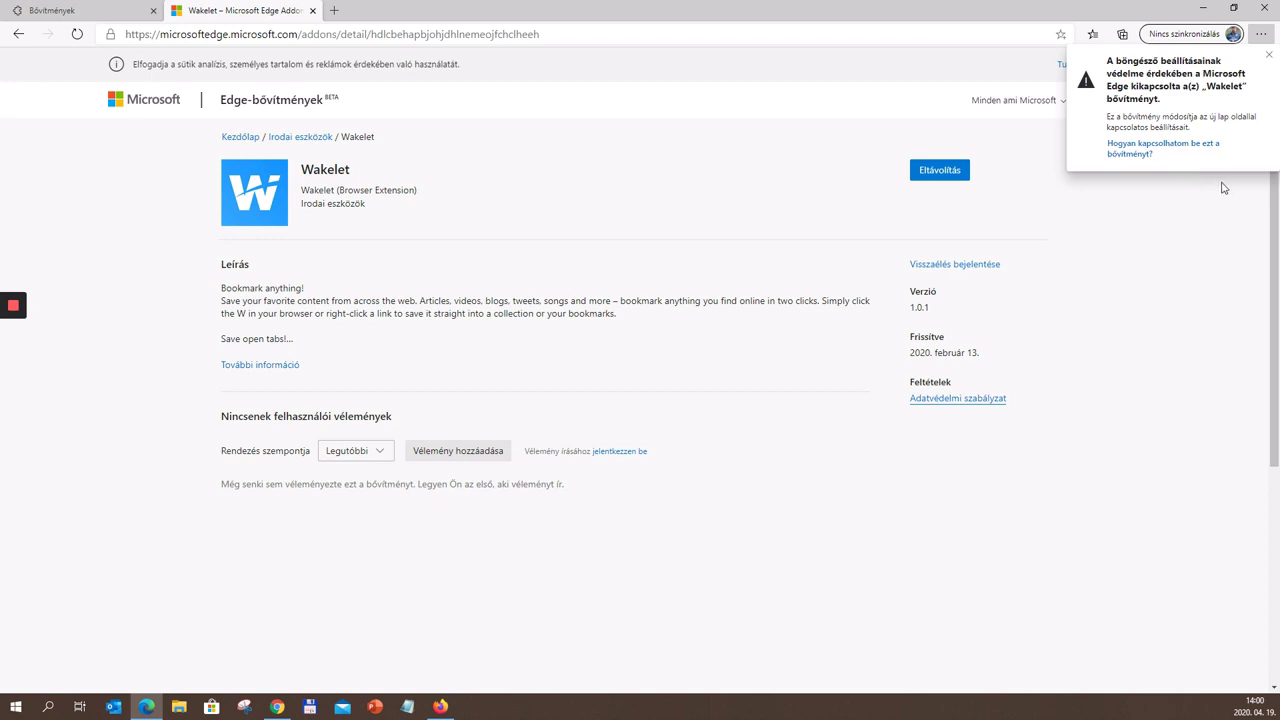
{"action": "left_click", "coordinate": [1268, 57]}
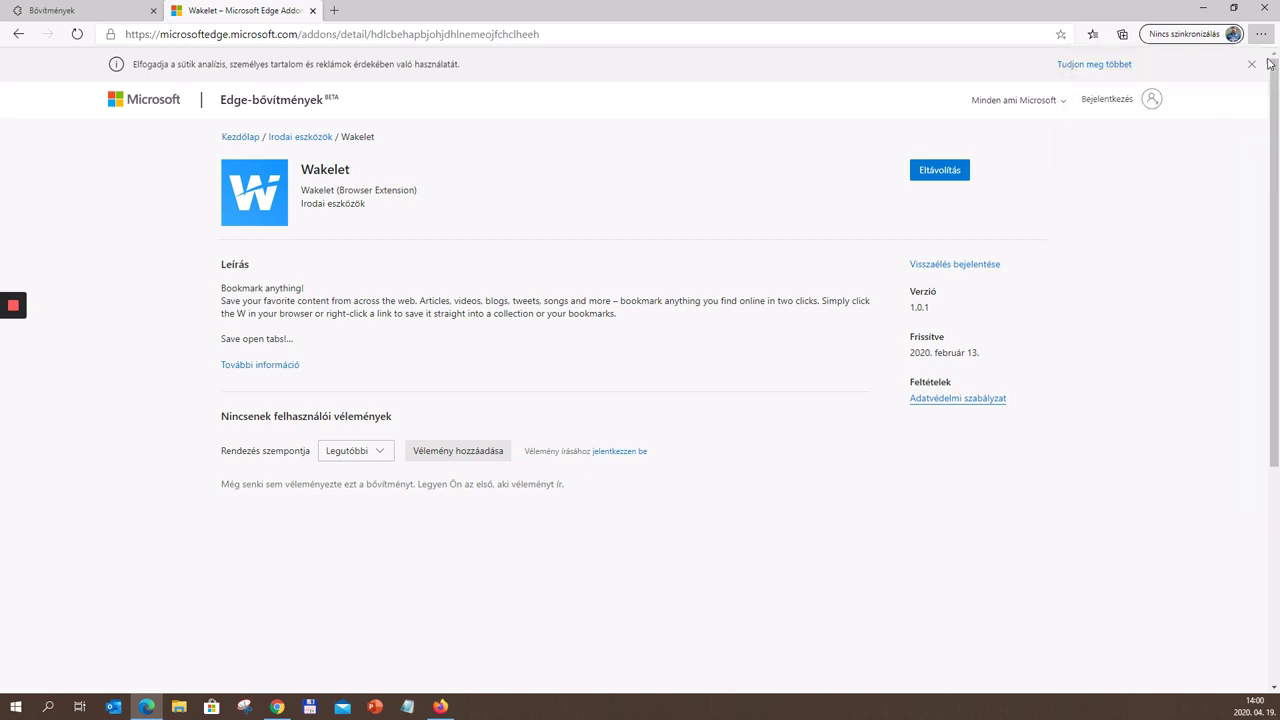
Step: Switch to Chrome and enable the Wakelet extension on the extensions page
{"action": "left_click", "coordinate": [277, 707]}
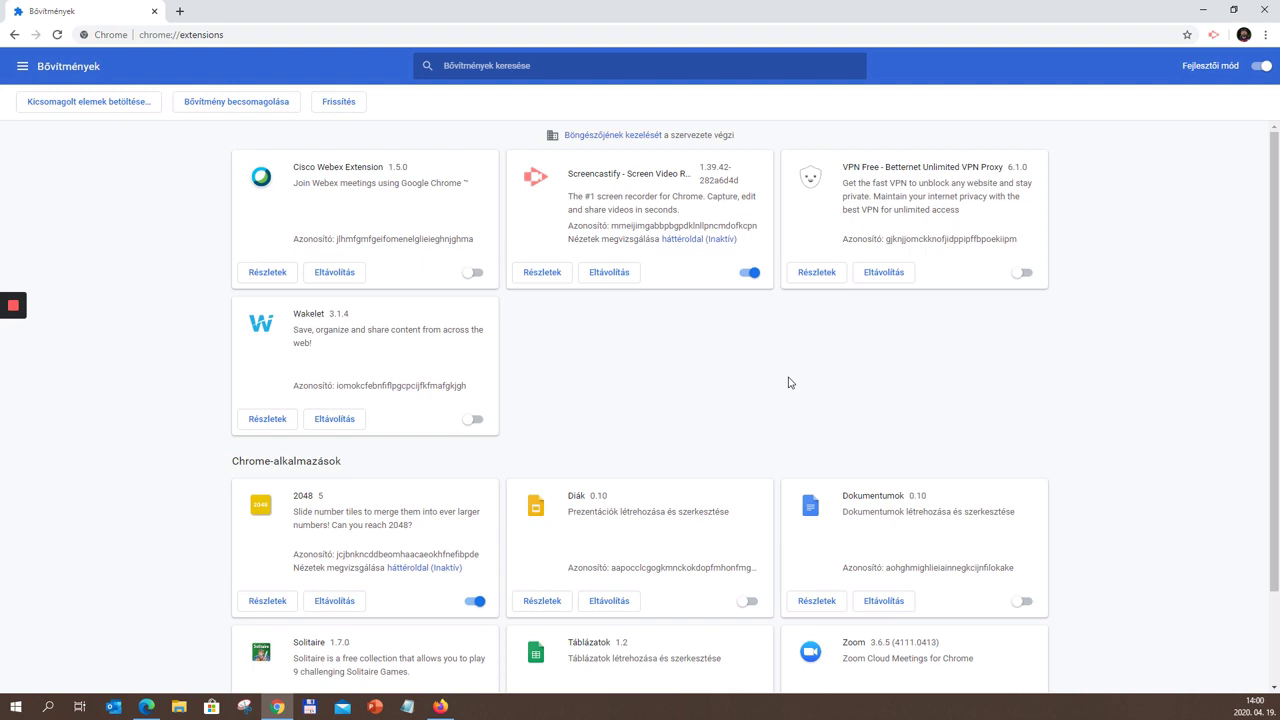
{"action": "left_click", "coordinate": [1265, 36]}
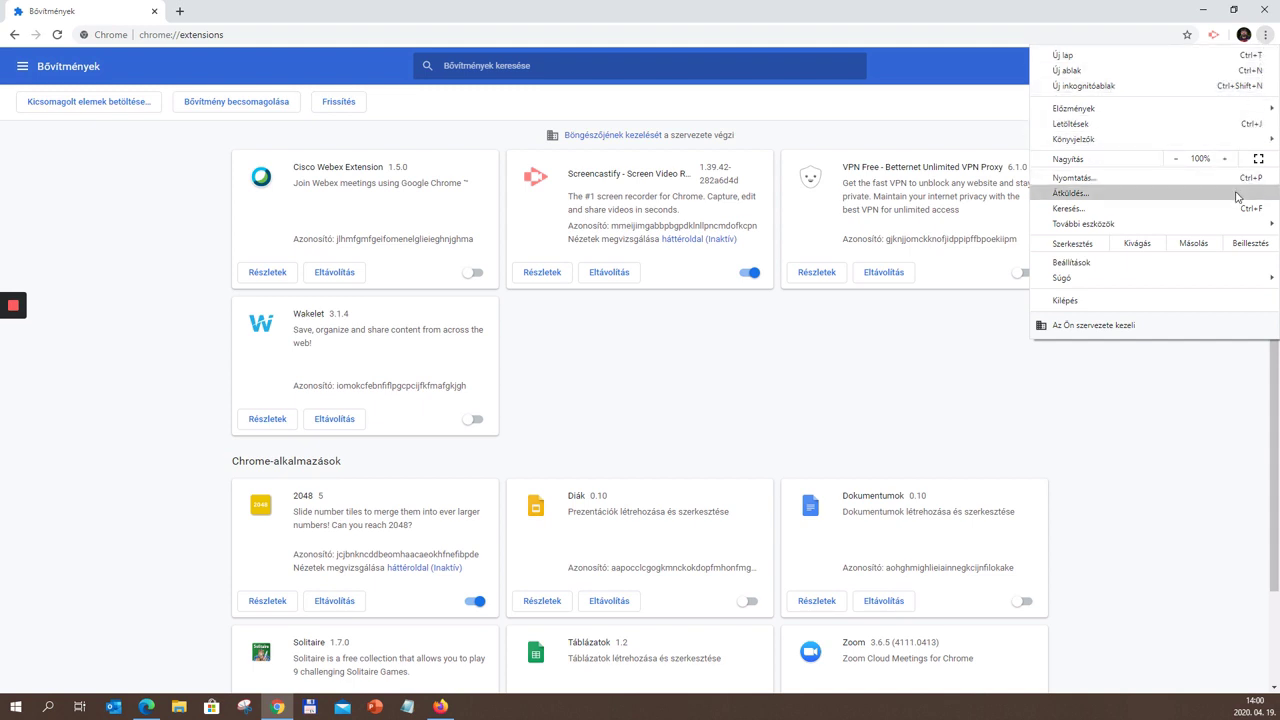
{"action": "mouse_move", "coordinate": [1205, 227]}
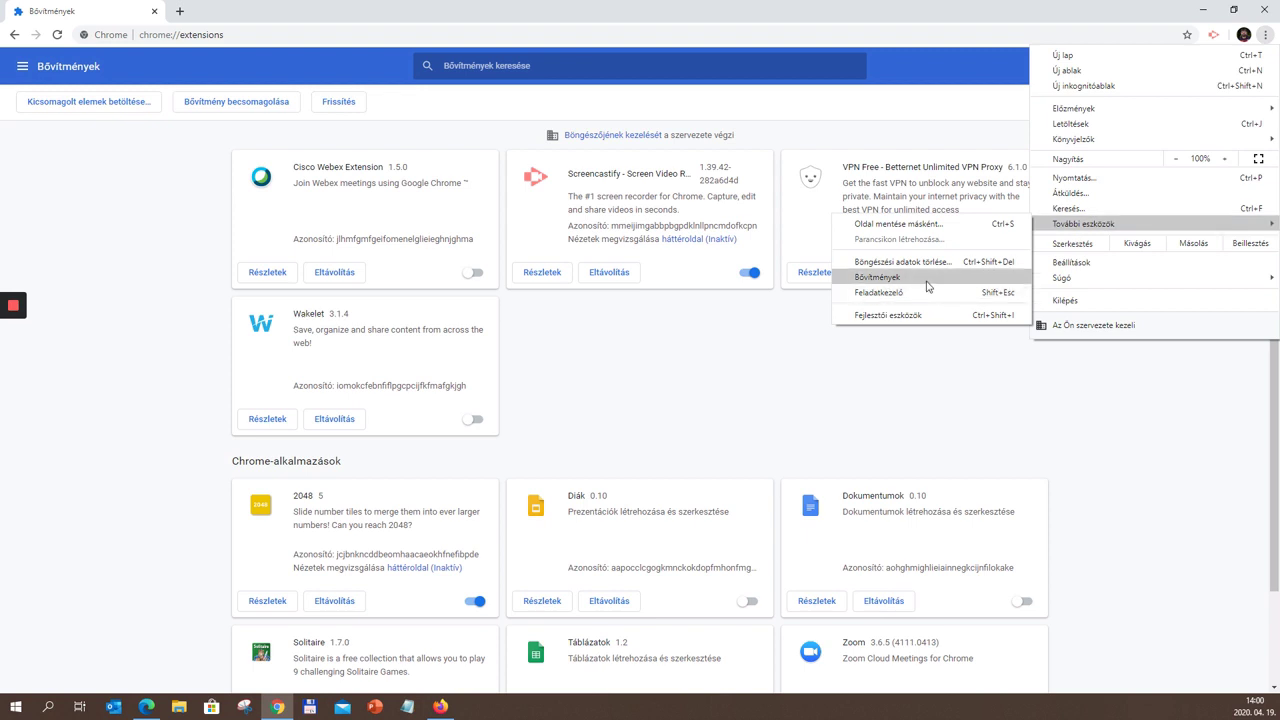
{"action": "left_click", "coordinate": [597, 379]}
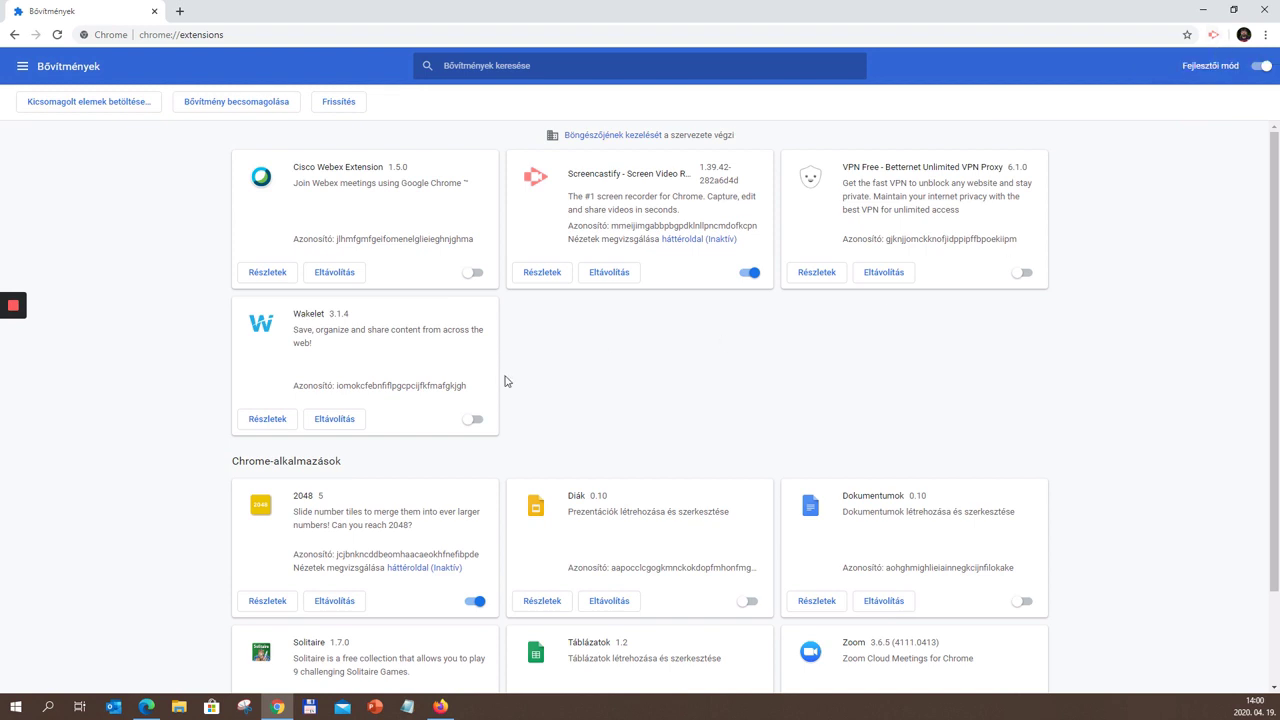
{"action": "left_click", "coordinate": [475, 420]}
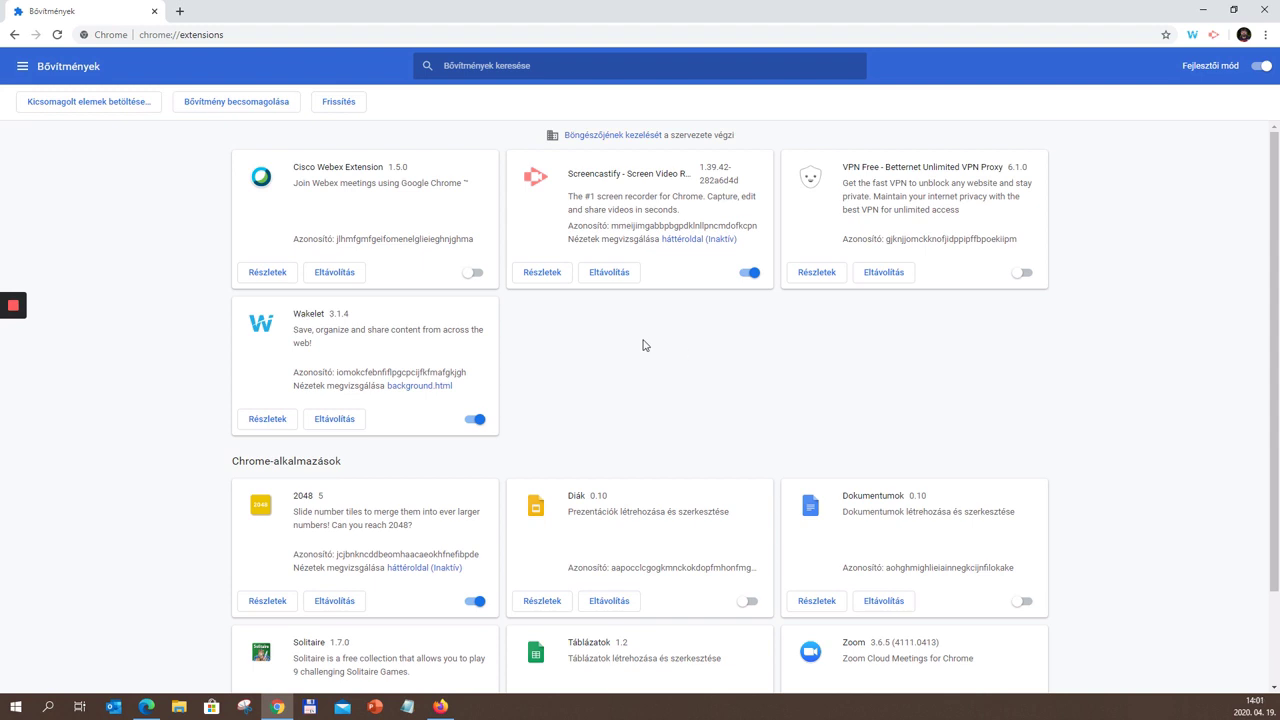
{"action": "mouse_move", "coordinate": [6, 318]}
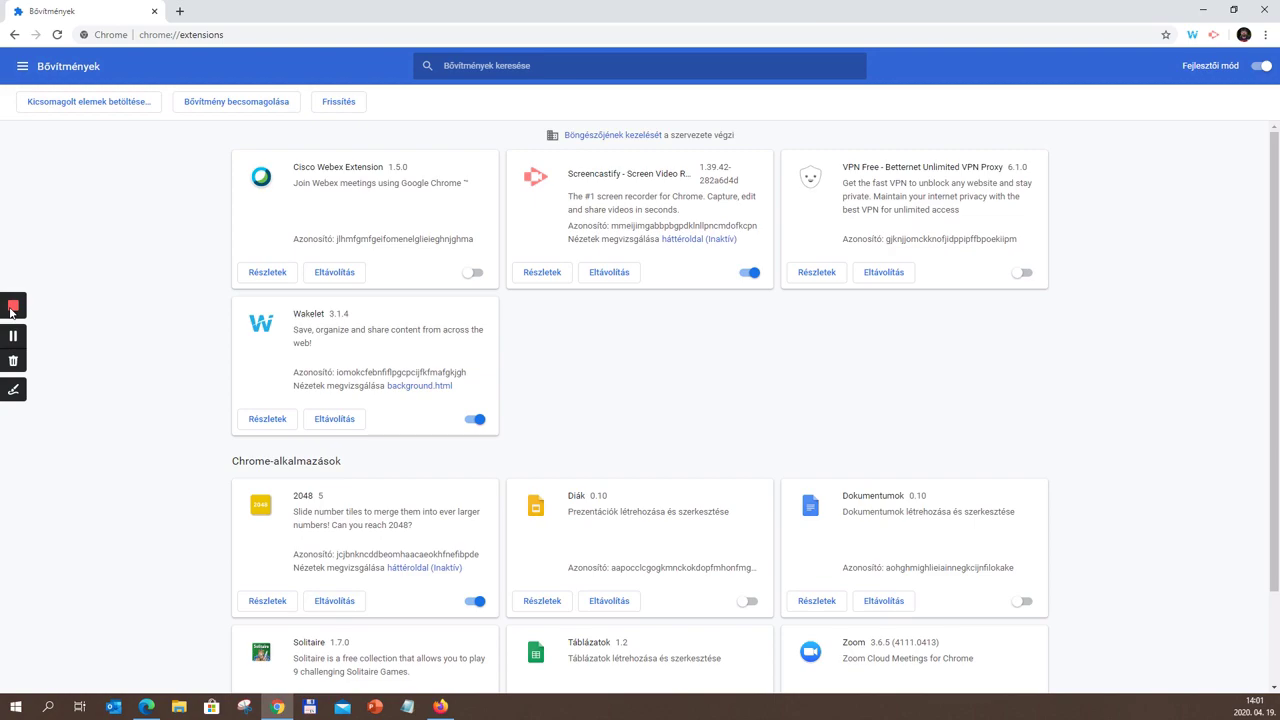
{"action": "left_click", "coordinate": [12, 307]}
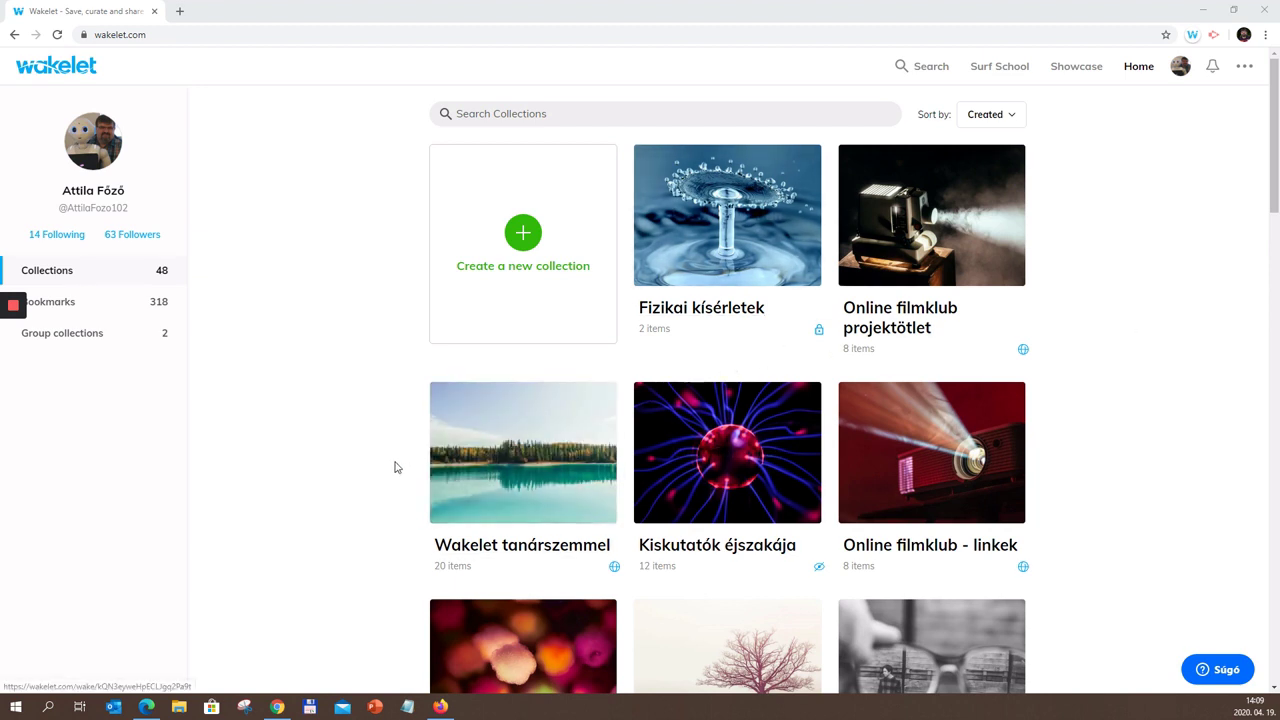
Step: Browse the Wakelet collections and open the one titled "Wakelet tanárszemmel"
{"action": "scroll", "coordinate": [343, 429], "scroll_direction": "down", "scroll_amount": 3}
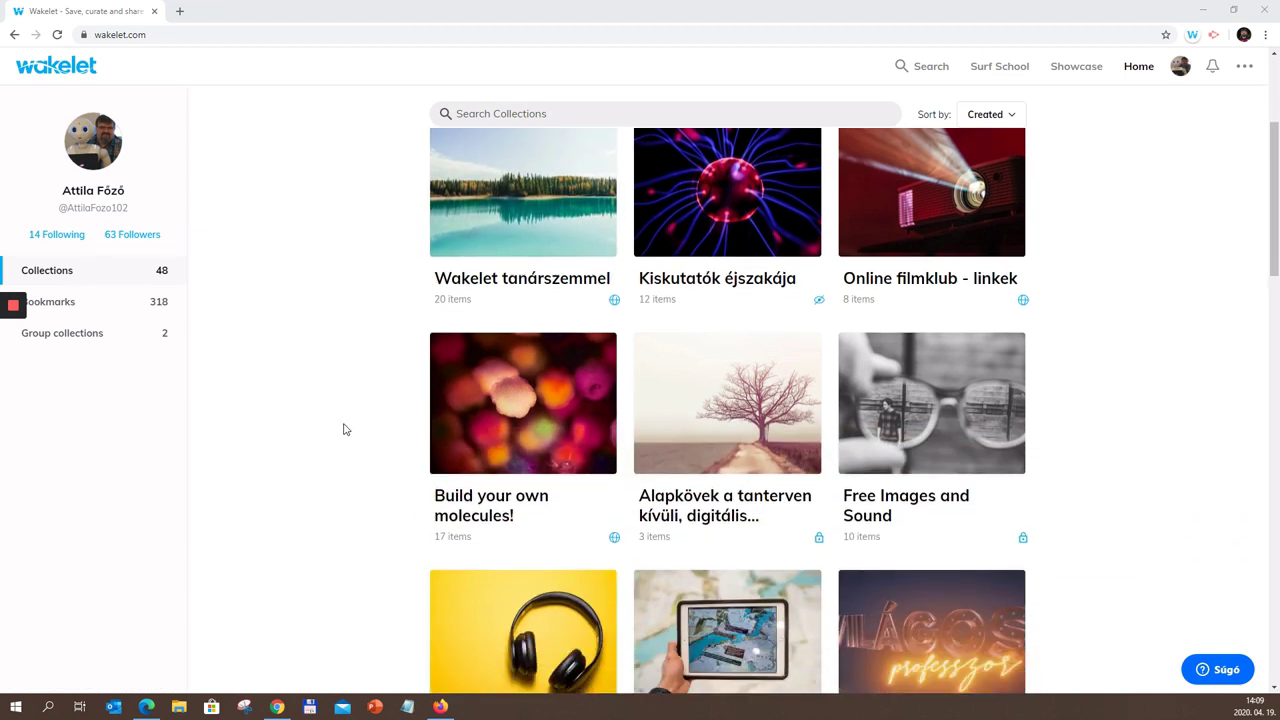
{"action": "scroll", "coordinate": [343, 429], "scroll_direction": "up", "scroll_amount": 2}
{"action": "scroll", "coordinate": [343, 429], "scroll_direction": "up", "scroll_amount": 1}
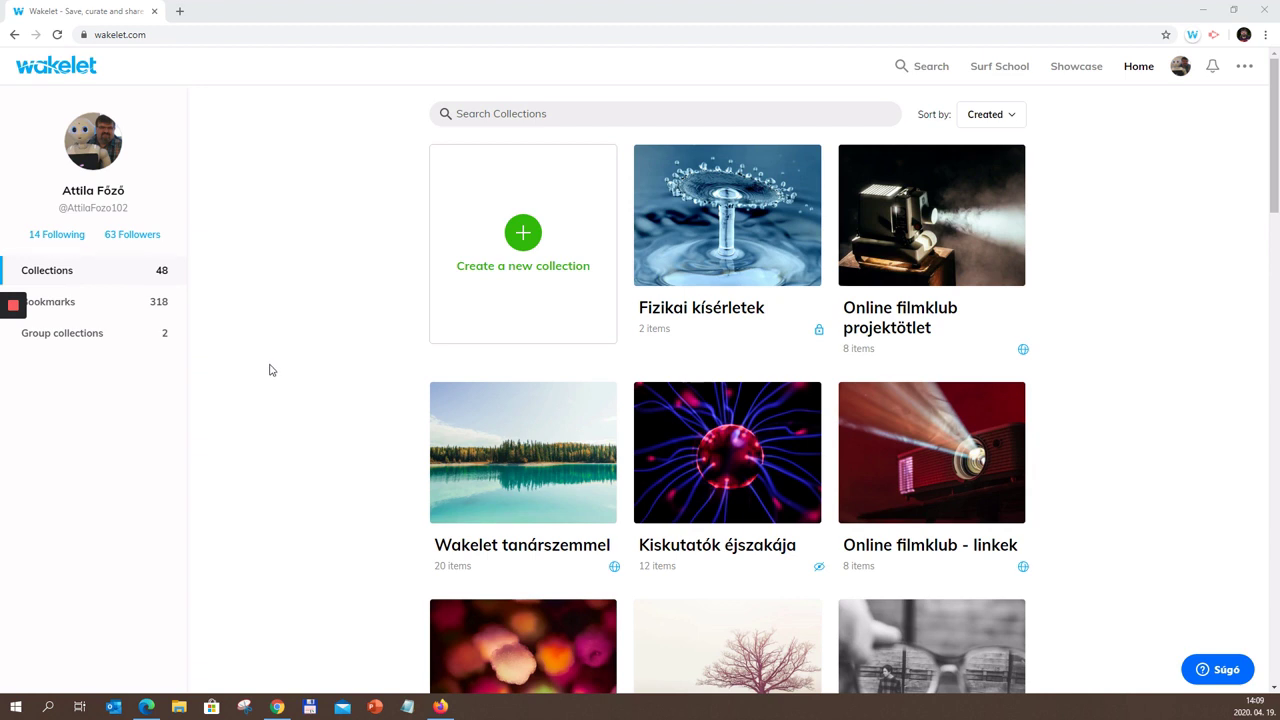
{"action": "scroll", "coordinate": [254, 364], "scroll_direction": "down", "scroll_amount": 1}
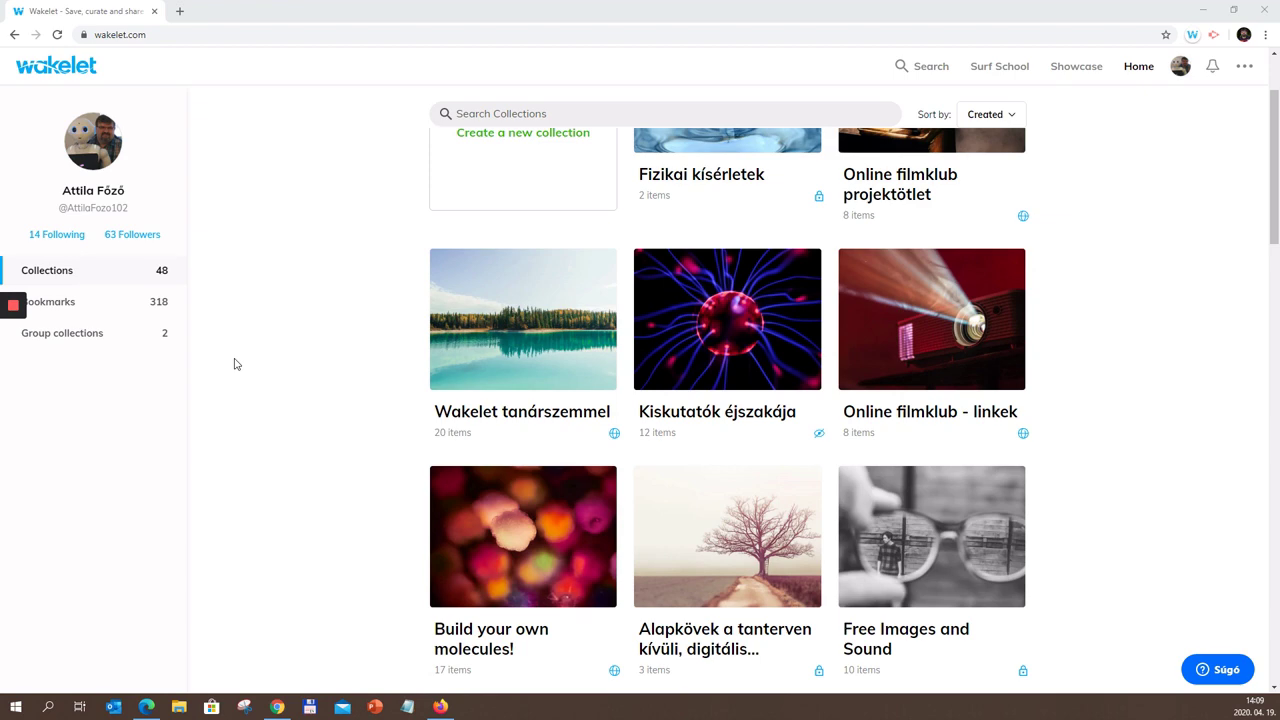
{"action": "left_click", "coordinate": [505, 414]}
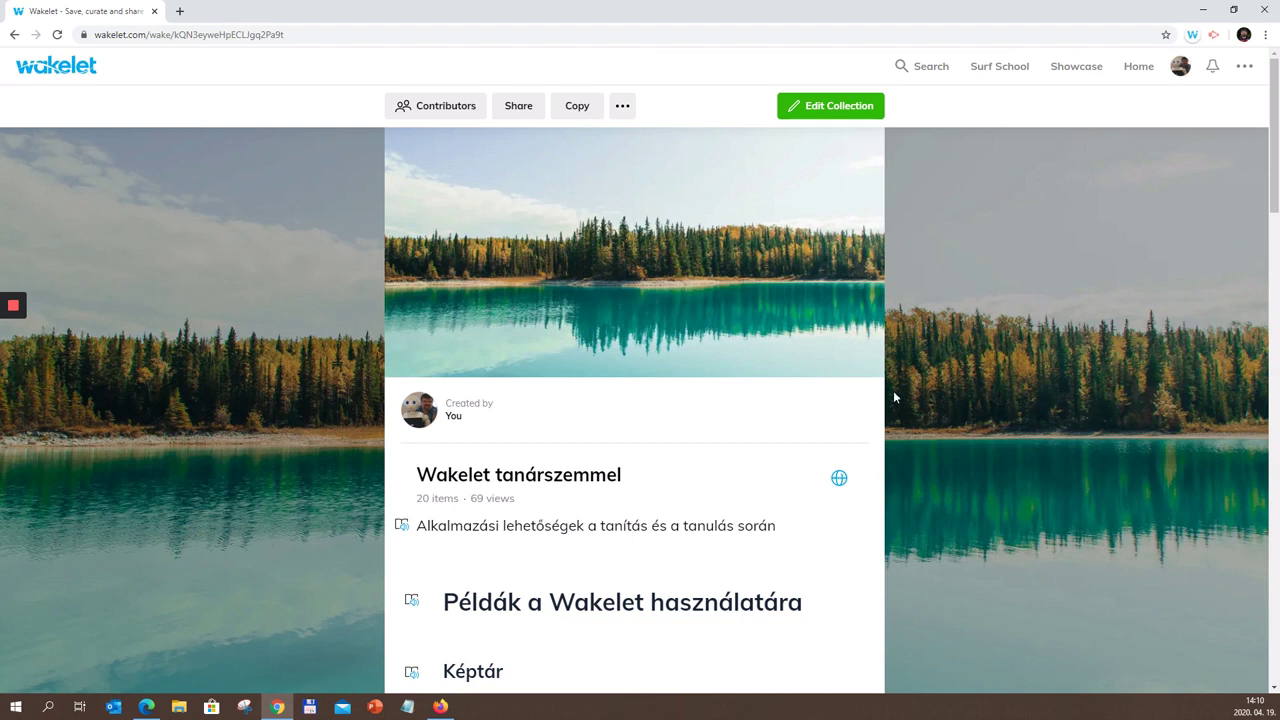
Step: Examine the collection's title, item count, headings and cover image
{"action": "left_click_drag", "start_coordinate": [418, 476], "coordinate": [640, 480]}
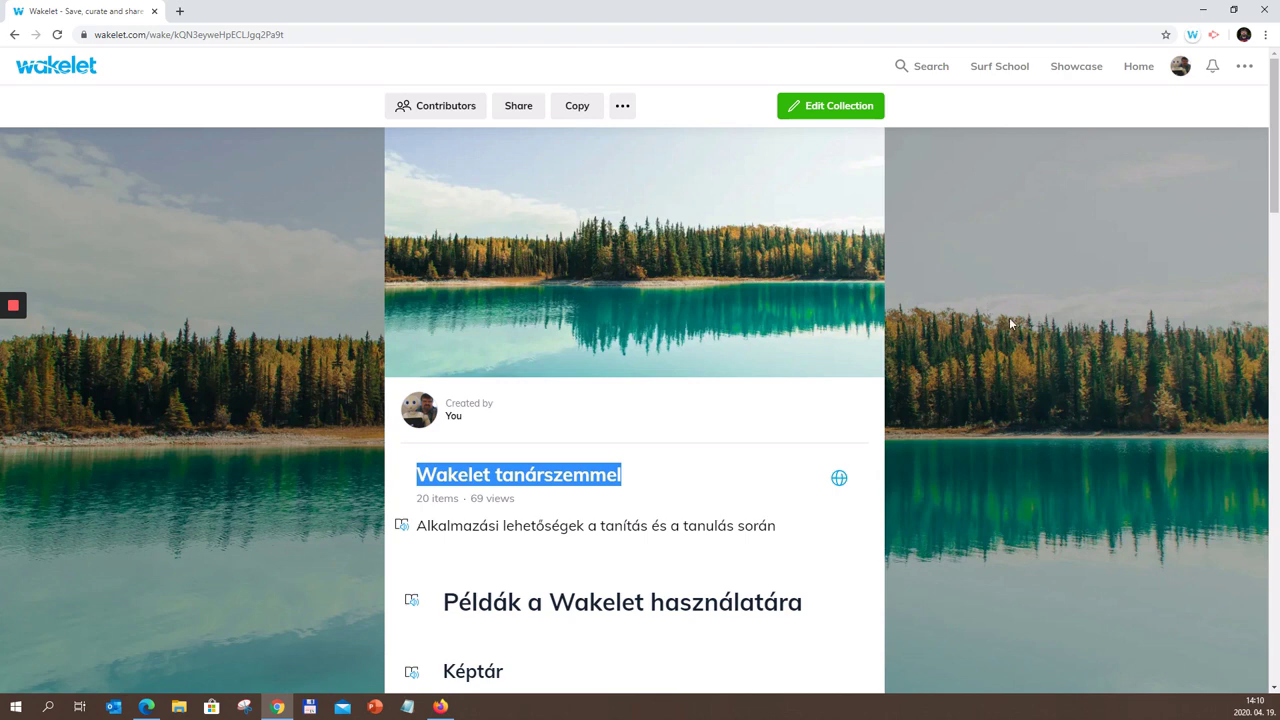
{"action": "left_click", "coordinate": [632, 485]}
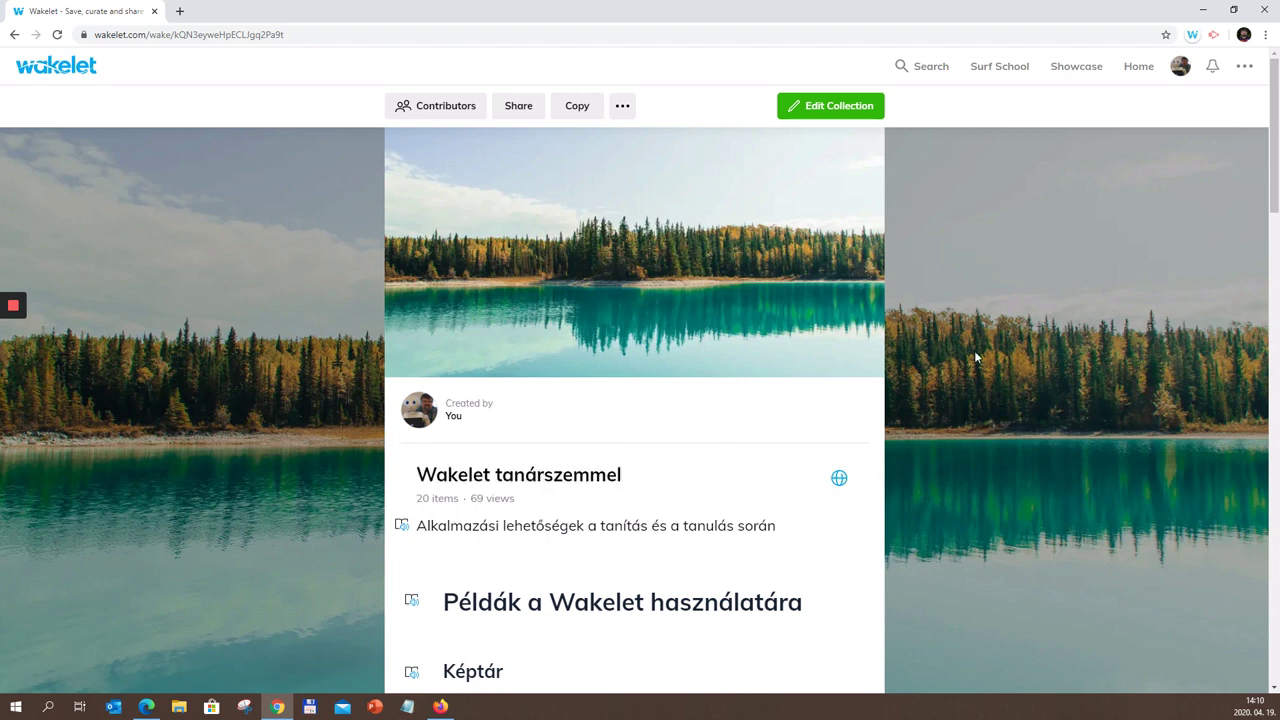
{"action": "scroll", "coordinate": [1045, 378], "scroll_direction": "down", "scroll_amount": 2}
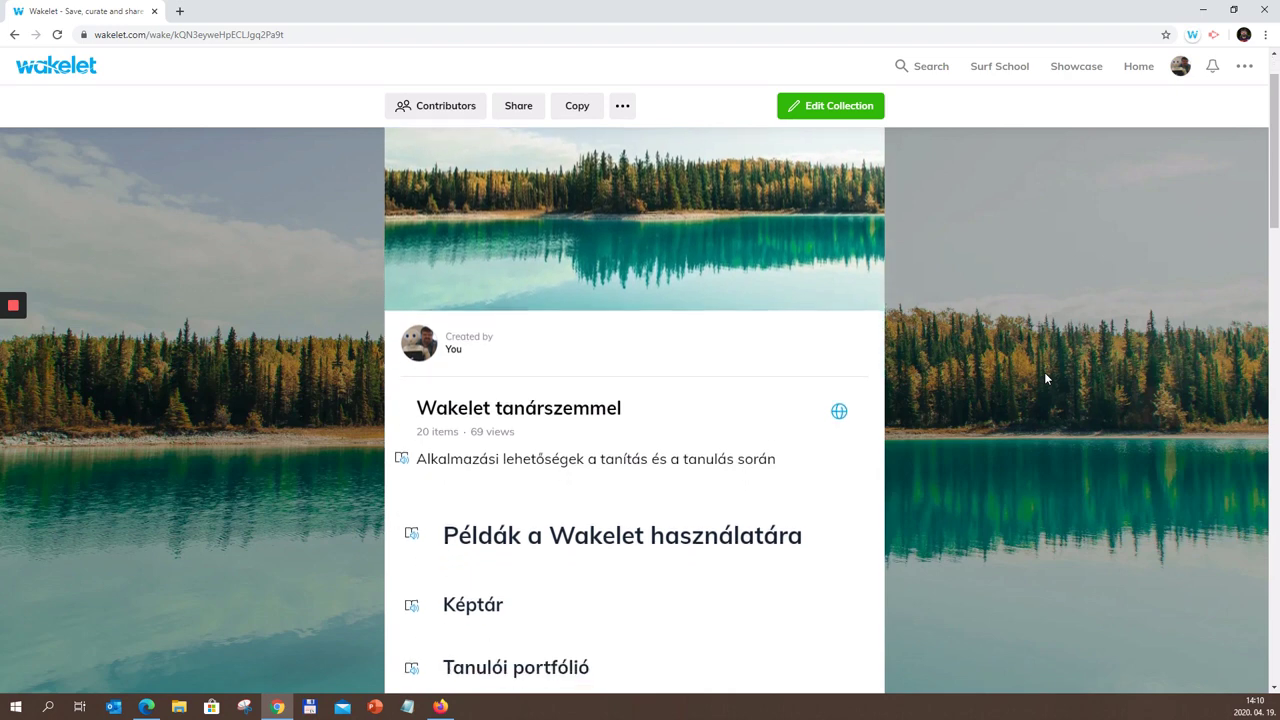
{"action": "scroll", "coordinate": [1044, 375], "scroll_direction": "down", "scroll_amount": 1}
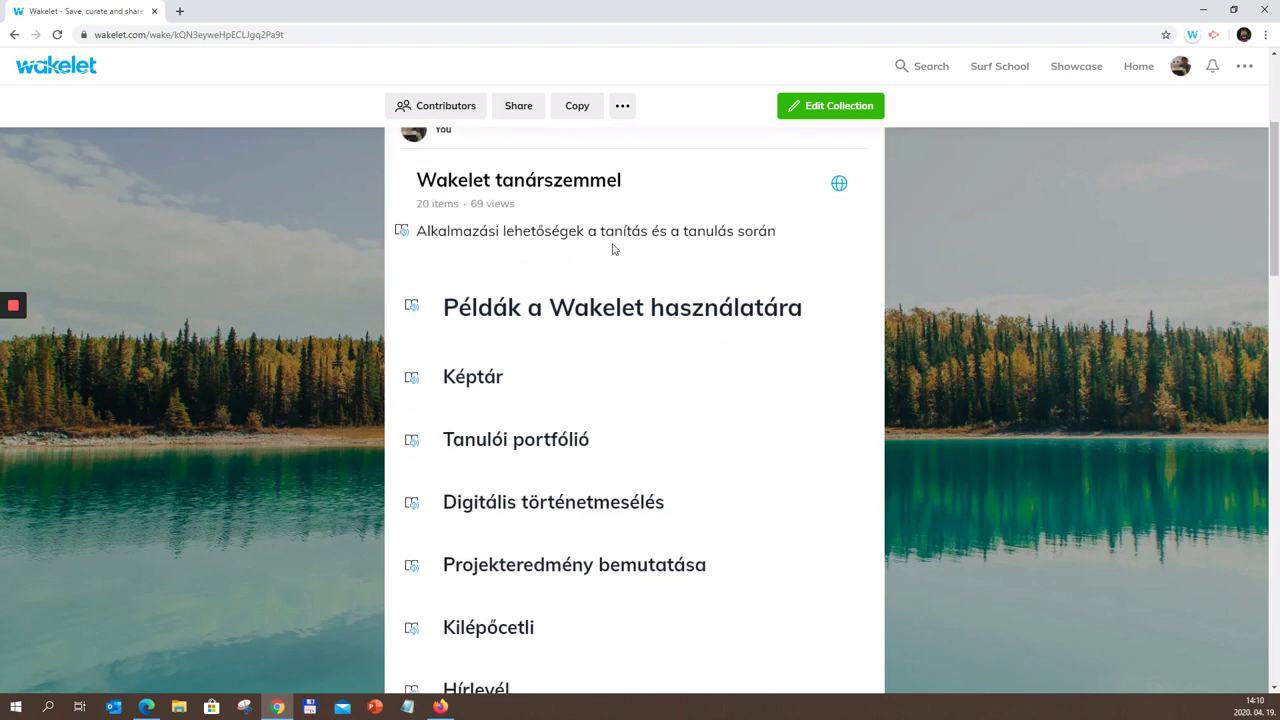
{"action": "triple_click", "coordinate": [425, 205]}
{"action": "scroll", "coordinate": [1062, 362], "scroll_direction": "up", "scroll_amount": 3}
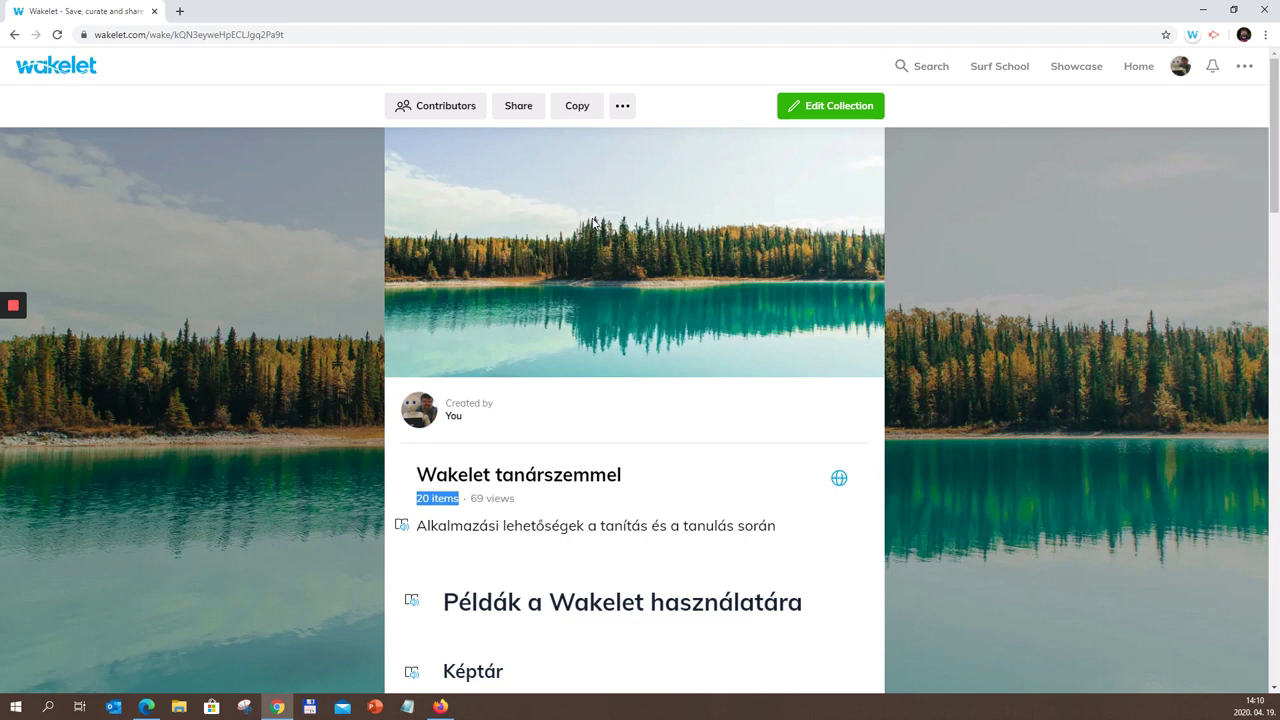
Step: Open the collection's sharing options, select its share link for inspection, and close the sharing dialog
{"action": "left_click", "coordinate": [521, 115]}
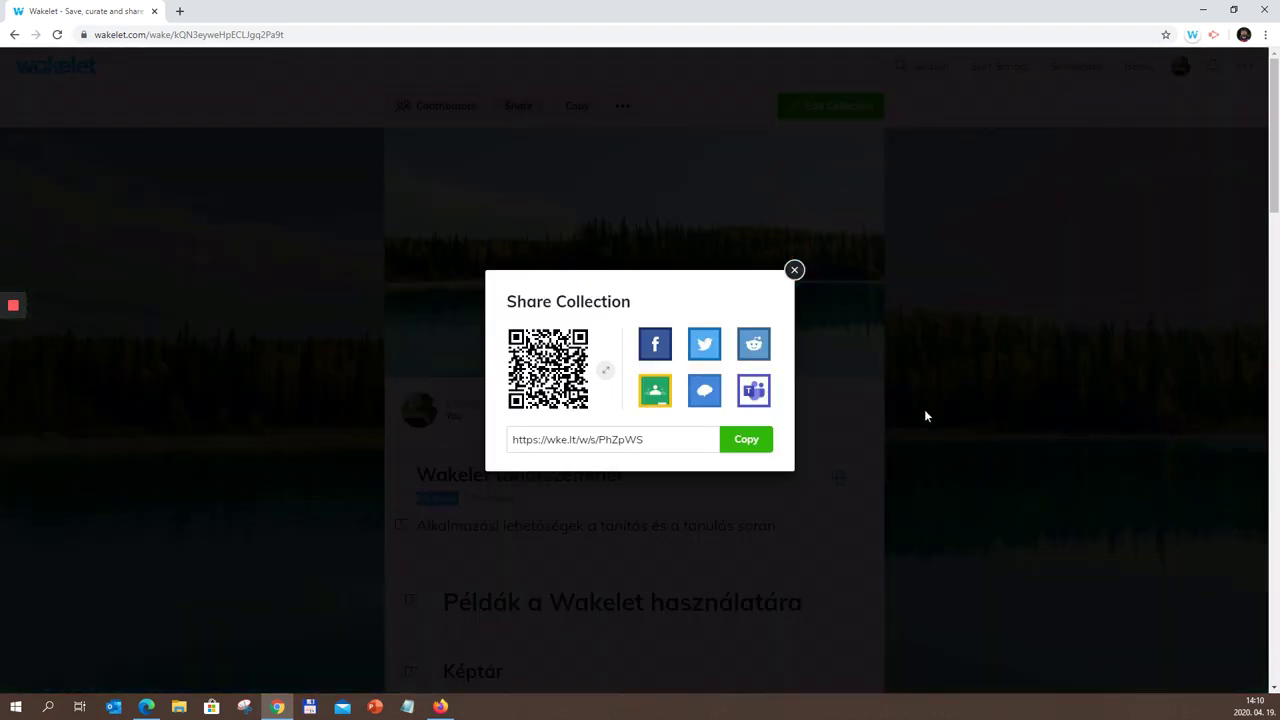
{"action": "left_click_drag", "start_coordinate": [680, 440], "coordinate": [510, 437]}
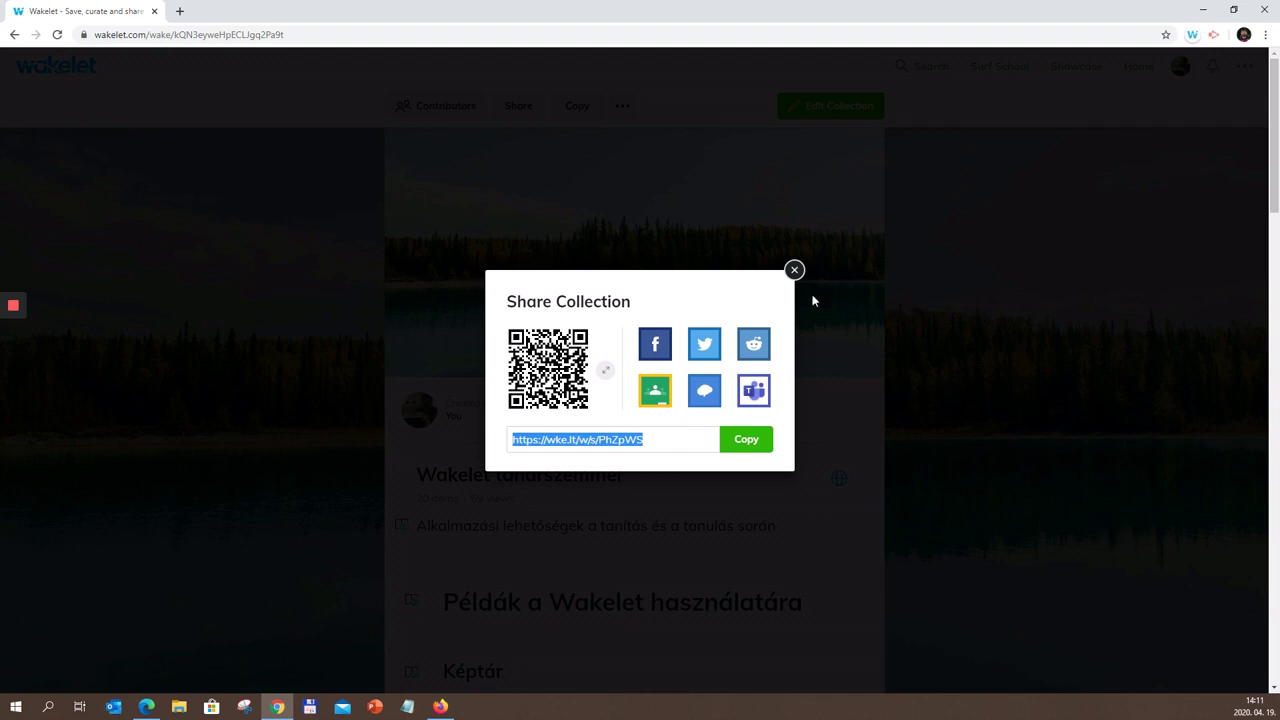
{"action": "left_click", "coordinate": [794, 270]}
Step: Examine the list of Wakelet uses under "Példák a Wakelet használatára", from "Képtár" through "Linkgyűjtemény"
{"action": "scroll", "coordinate": [1062, 503], "scroll_direction": "down", "scroll_amount": 2}
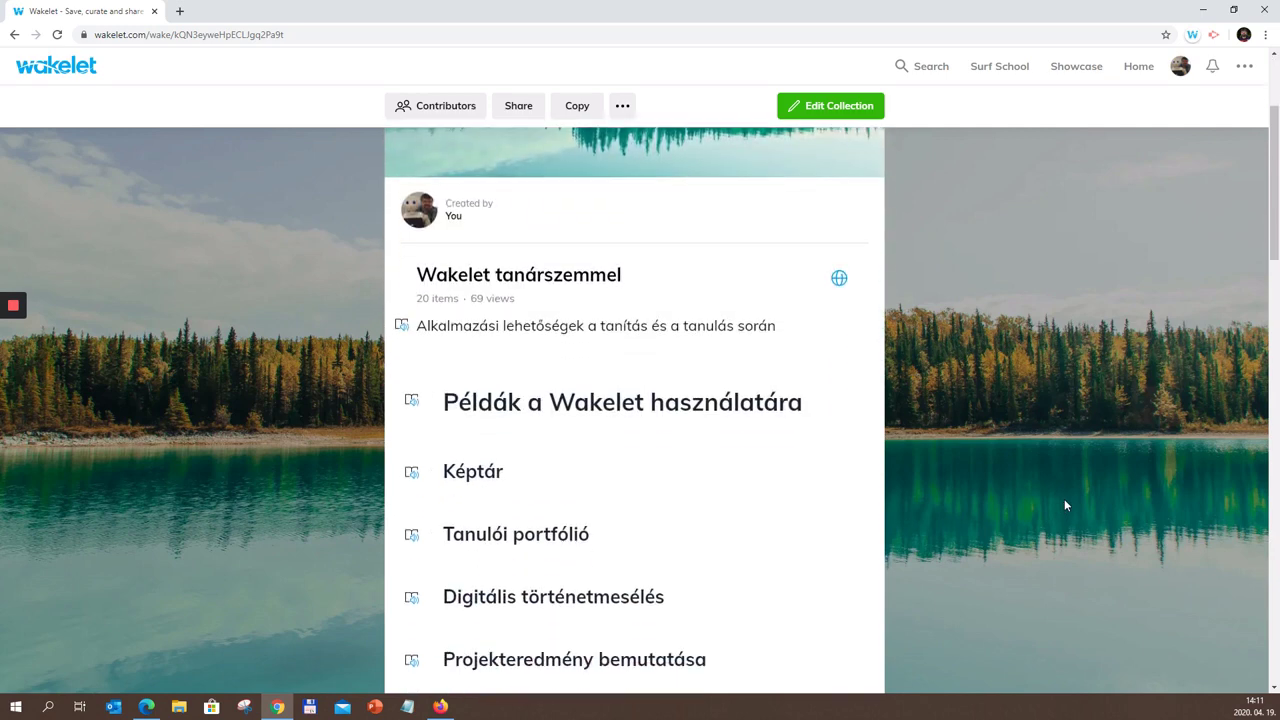
{"action": "scroll", "coordinate": [1063, 506], "scroll_direction": "down", "scroll_amount": 2}
{"action": "scroll", "coordinate": [1065, 505], "scroll_direction": "down", "scroll_amount": 1}
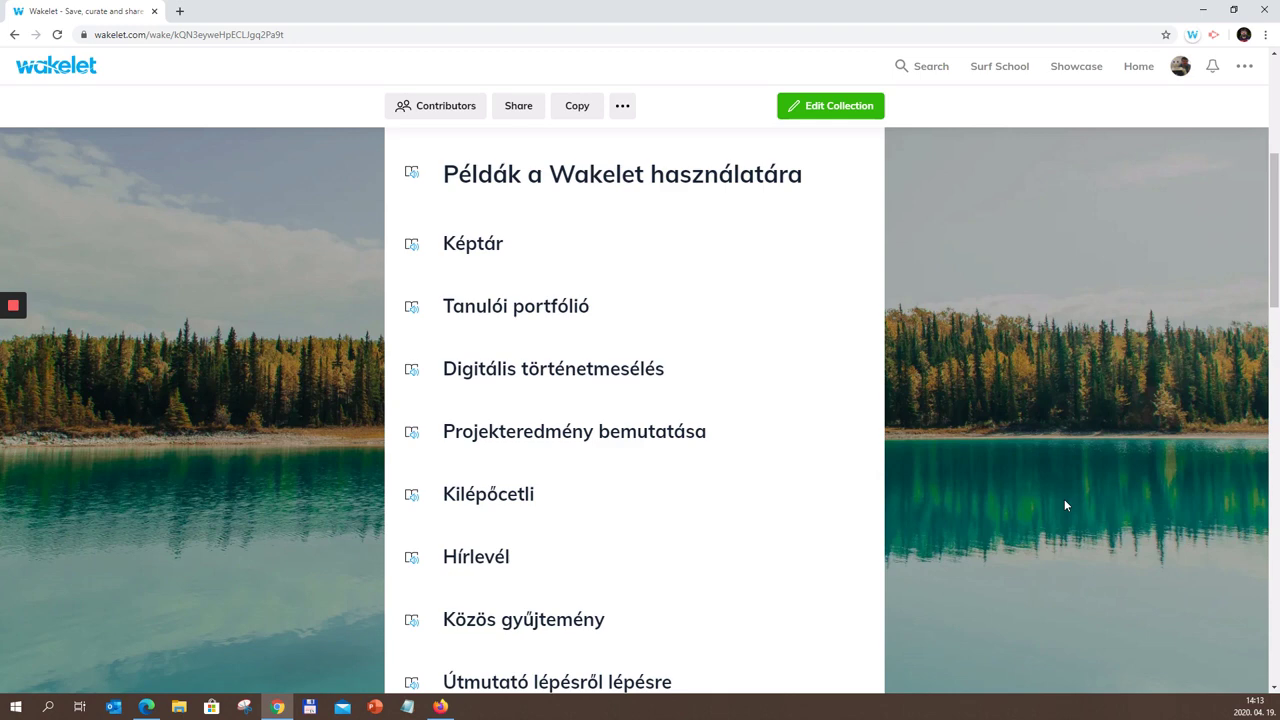
{"action": "scroll", "coordinate": [1058, 488], "scroll_direction": "down", "scroll_amount": 3}
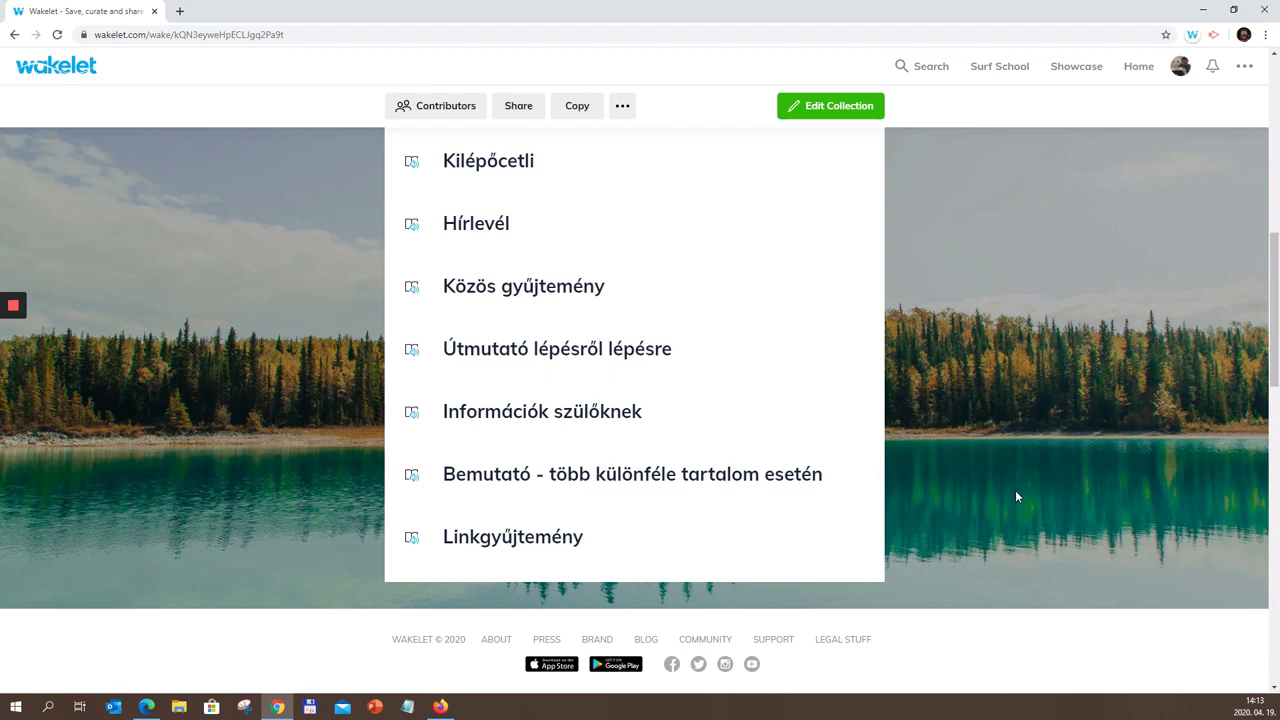
{"action": "scroll", "coordinate": [1016, 489], "scroll_direction": "down", "scroll_amount": 2}
{"action": "scroll", "coordinate": [1020, 486], "scroll_direction": "up", "scroll_amount": 3}
{"action": "scroll", "coordinate": [1023, 490], "scroll_direction": "up", "scroll_amount": 6}
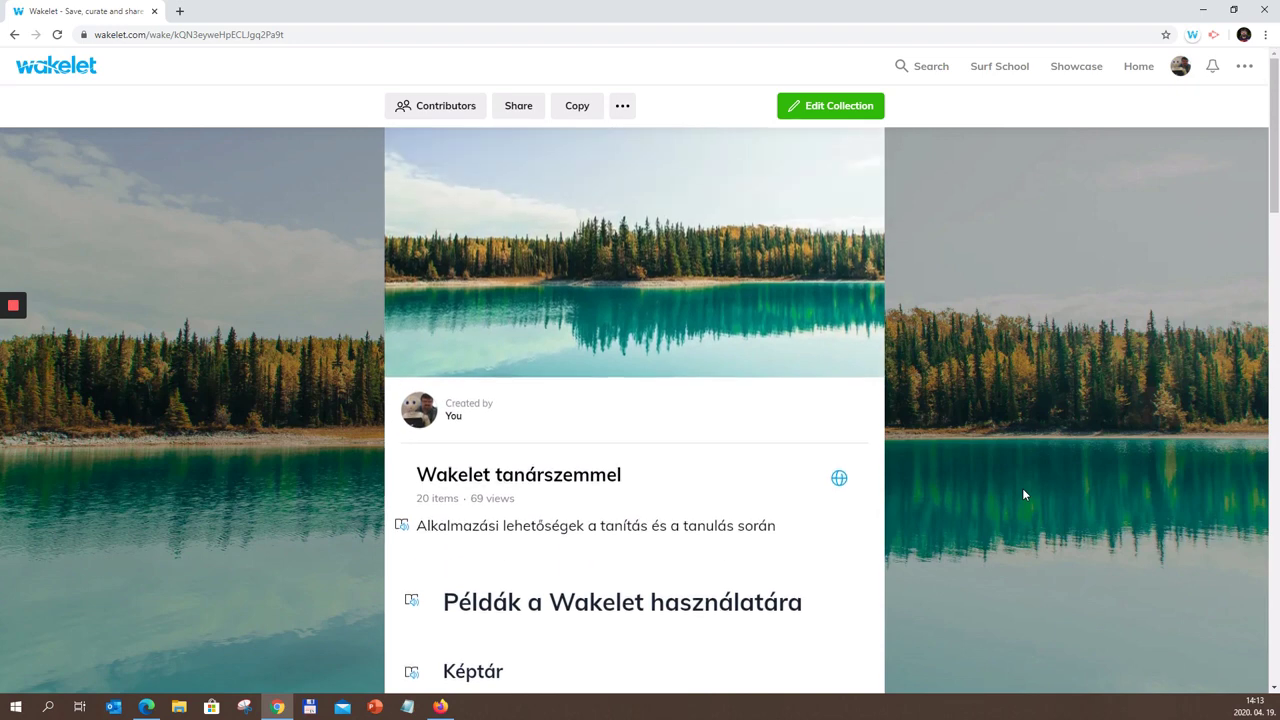
{"action": "scroll", "coordinate": [1024, 492], "scroll_direction": "down", "scroll_amount": 1}
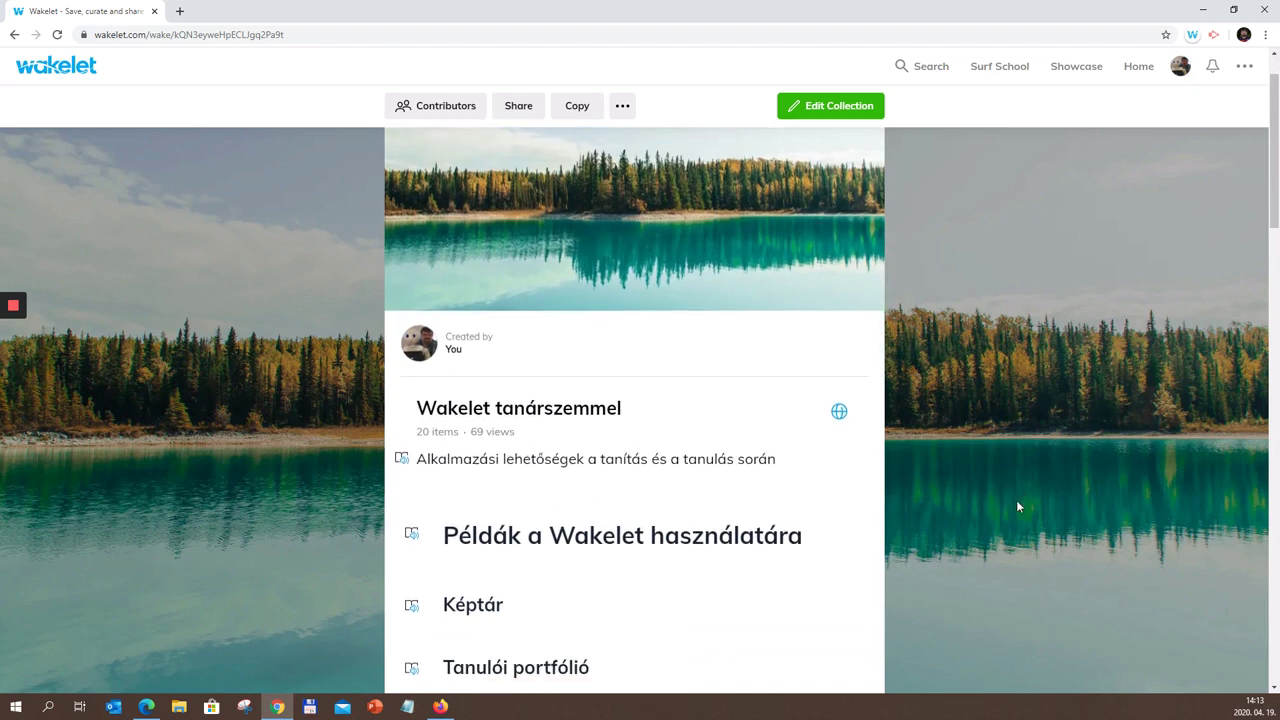
{"action": "scroll", "coordinate": [1018, 507], "scroll_direction": "down", "scroll_amount": 9}
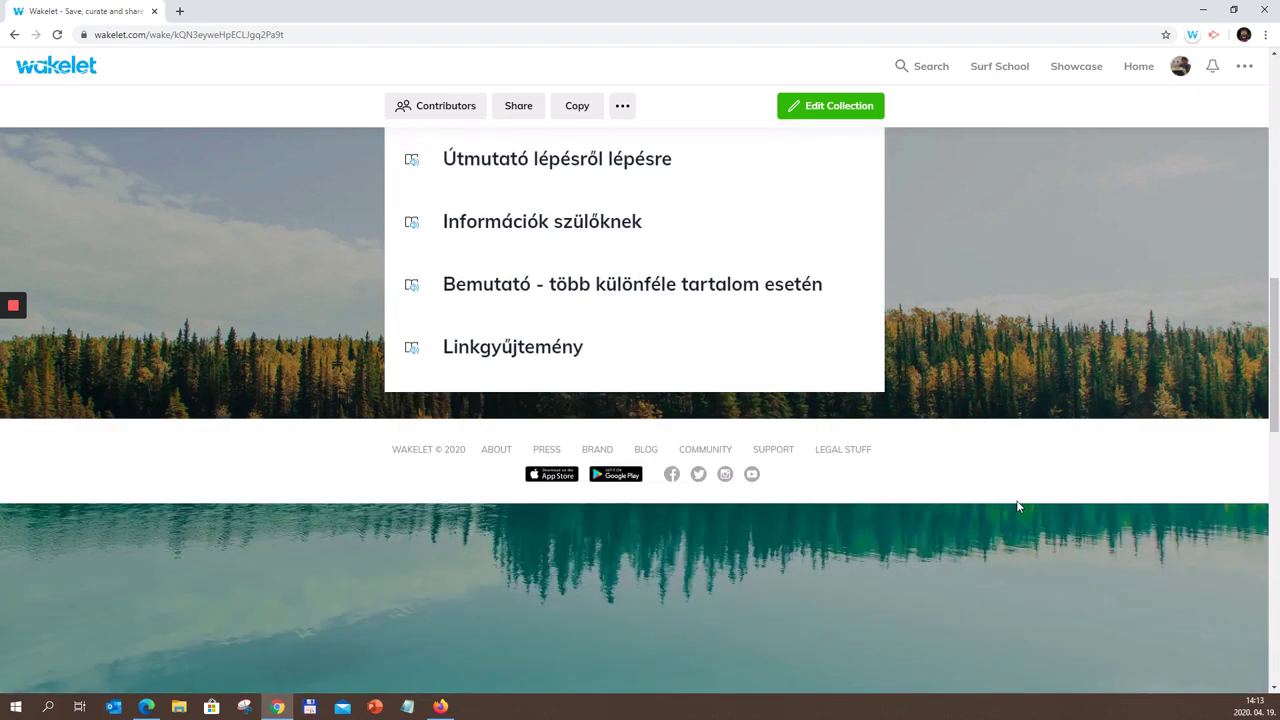
{"action": "scroll", "coordinate": [1018, 507], "scroll_direction": "down", "scroll_amount": 4}
Step: Open the "Példa képgyűjteményre" collection under the "Példák gyűjteményekre" heading
{"action": "scroll", "coordinate": [1018, 507], "scroll_direction": "up", "scroll_amount": 10}
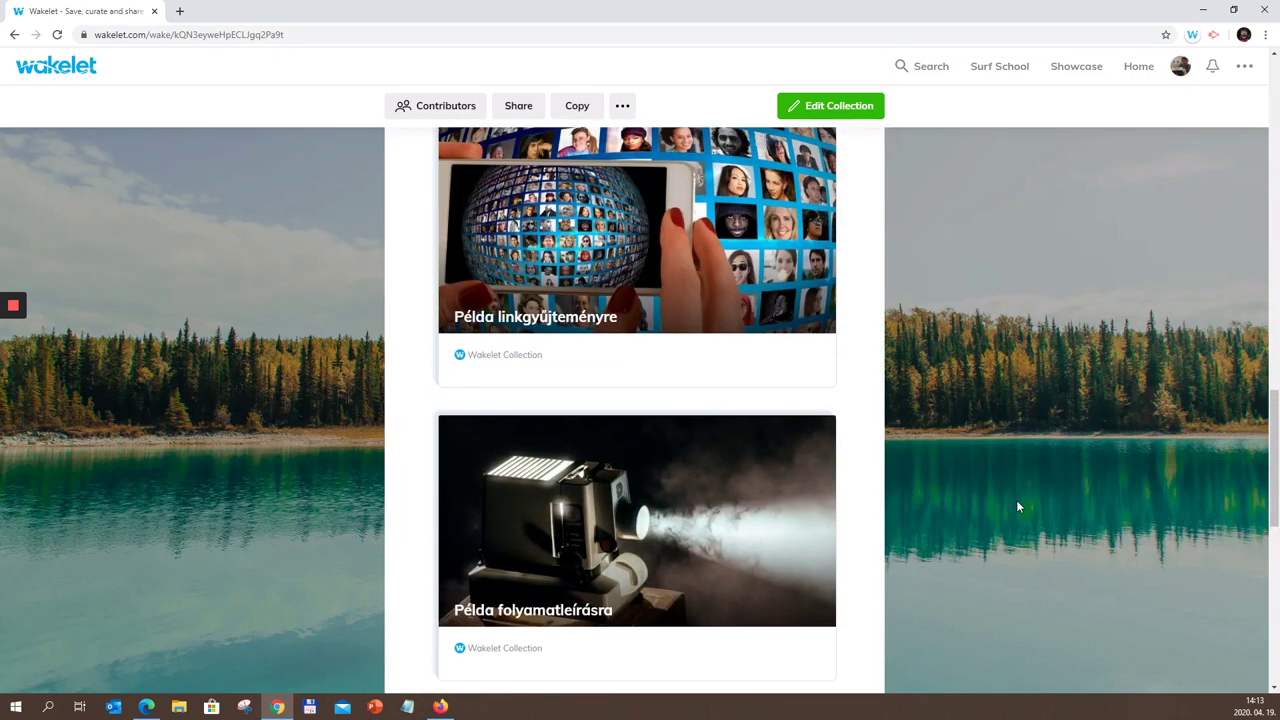
{"action": "scroll", "coordinate": [1018, 507], "scroll_direction": "up", "scroll_amount": 5}
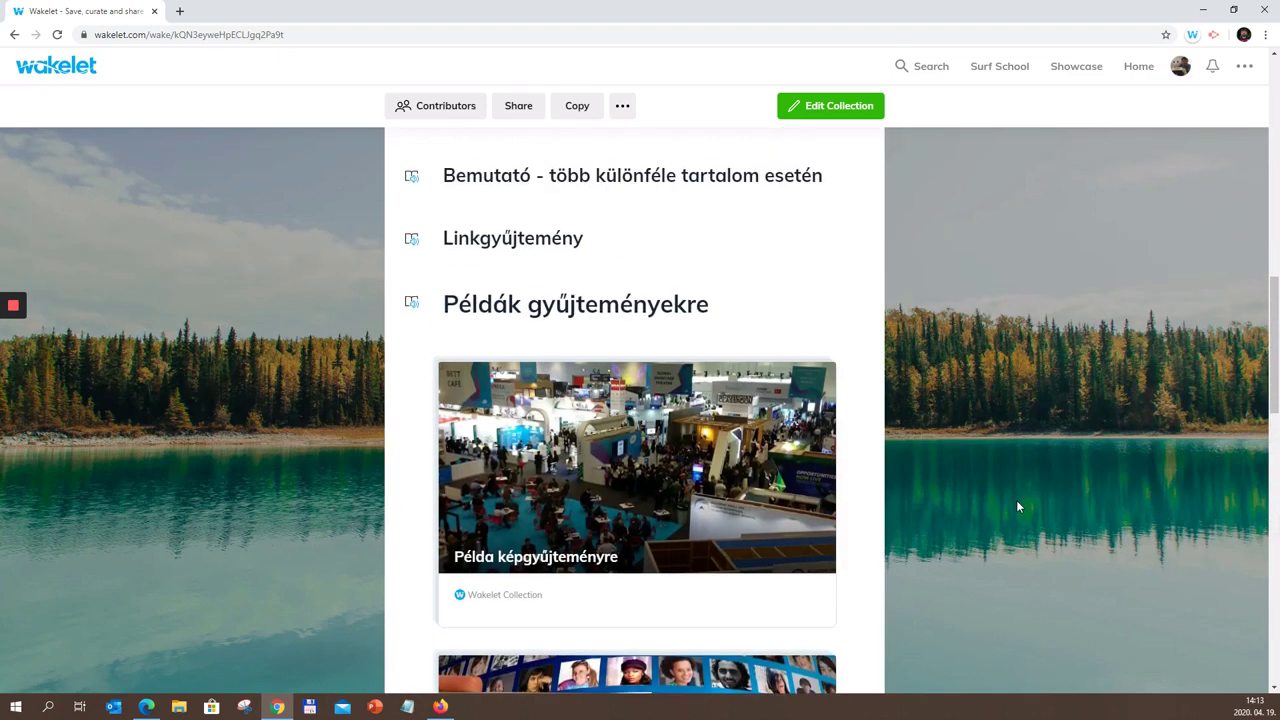
{"action": "scroll", "coordinate": [1018, 507], "scroll_direction": "down", "scroll_amount": 1}
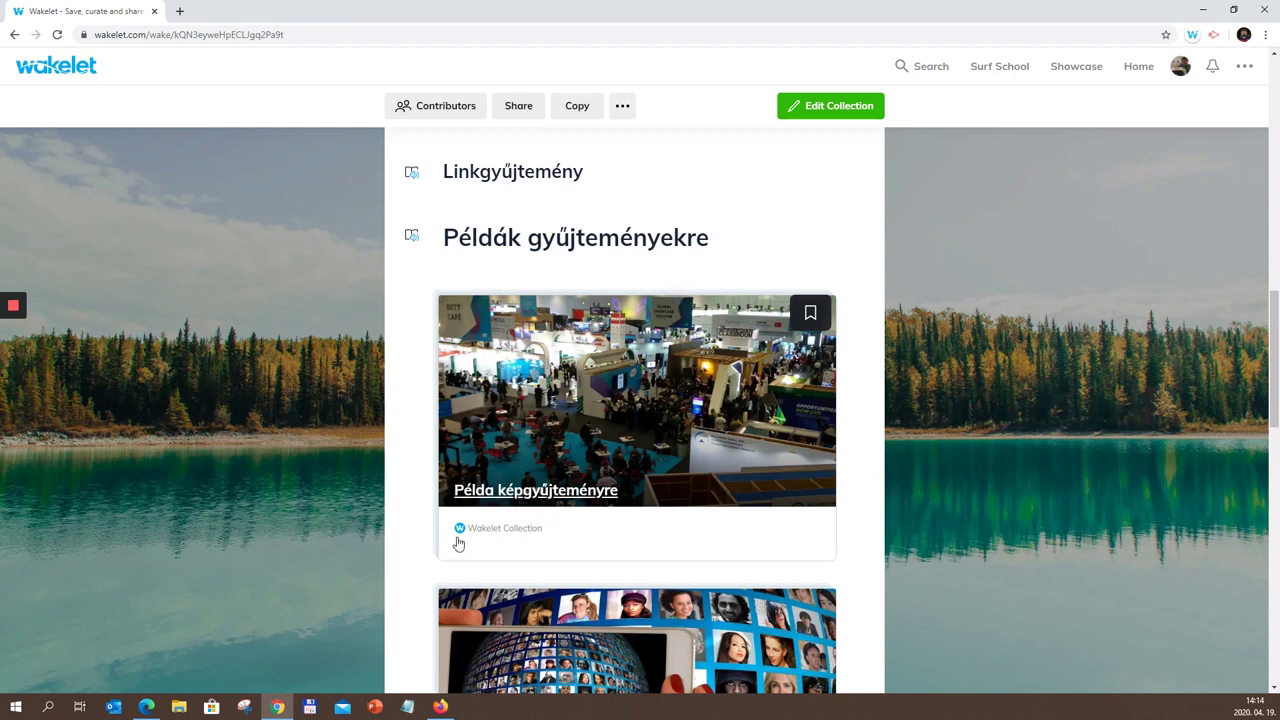
{"action": "left_click", "coordinate": [569, 498]}
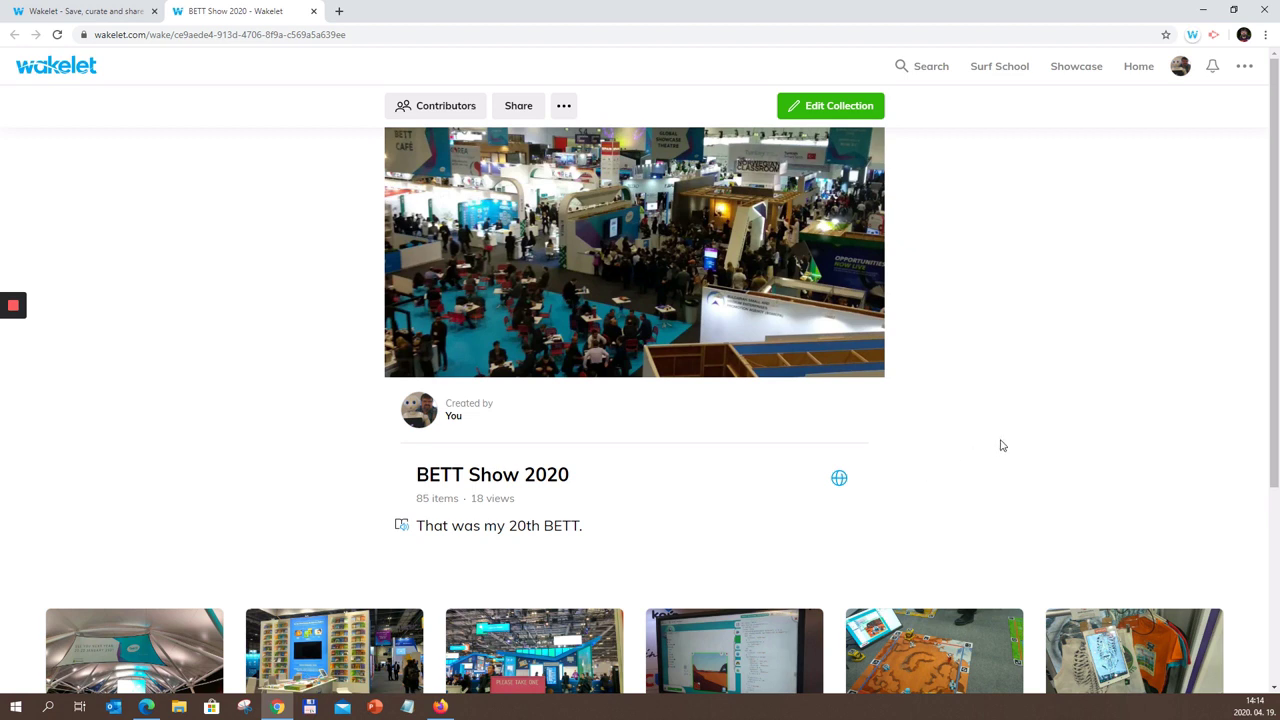
Step: Look through the photo grid and header of the "BETT Show 2020" collection
{"action": "scroll", "coordinate": [1001, 445], "scroll_direction": "down", "scroll_amount": 3}
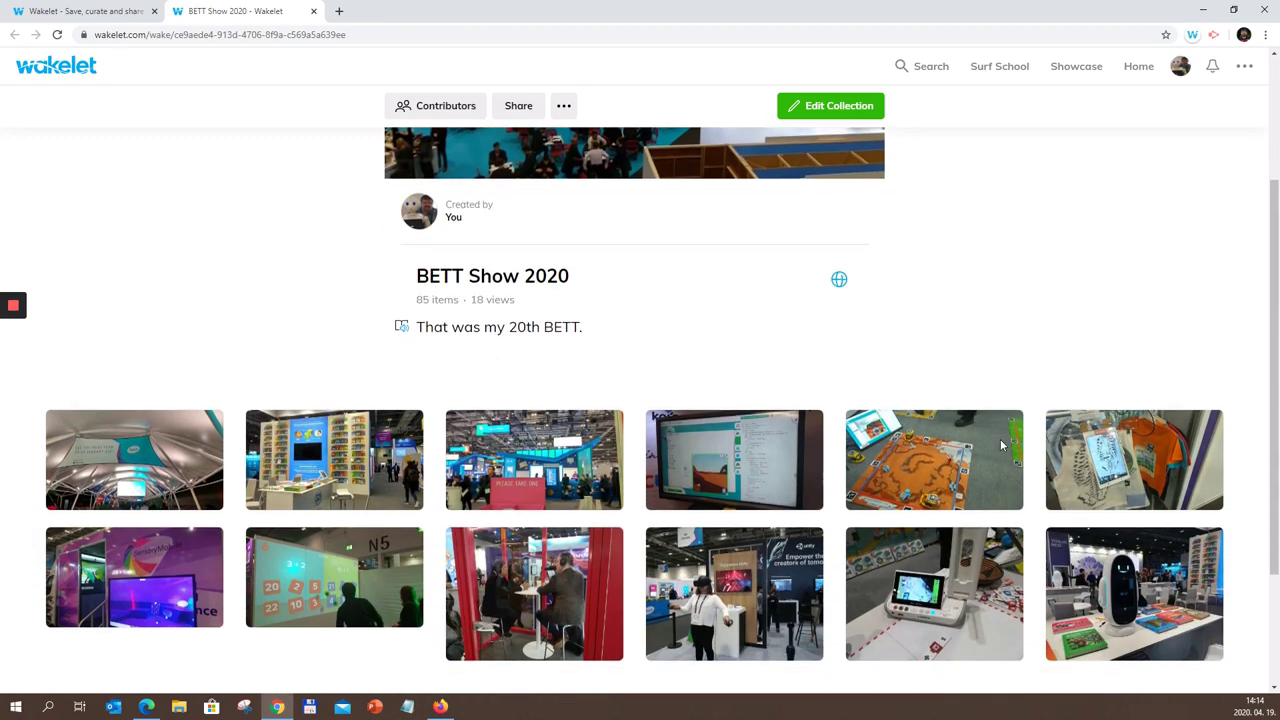
{"action": "scroll", "coordinate": [1001, 445], "scroll_direction": "down", "scroll_amount": 2}
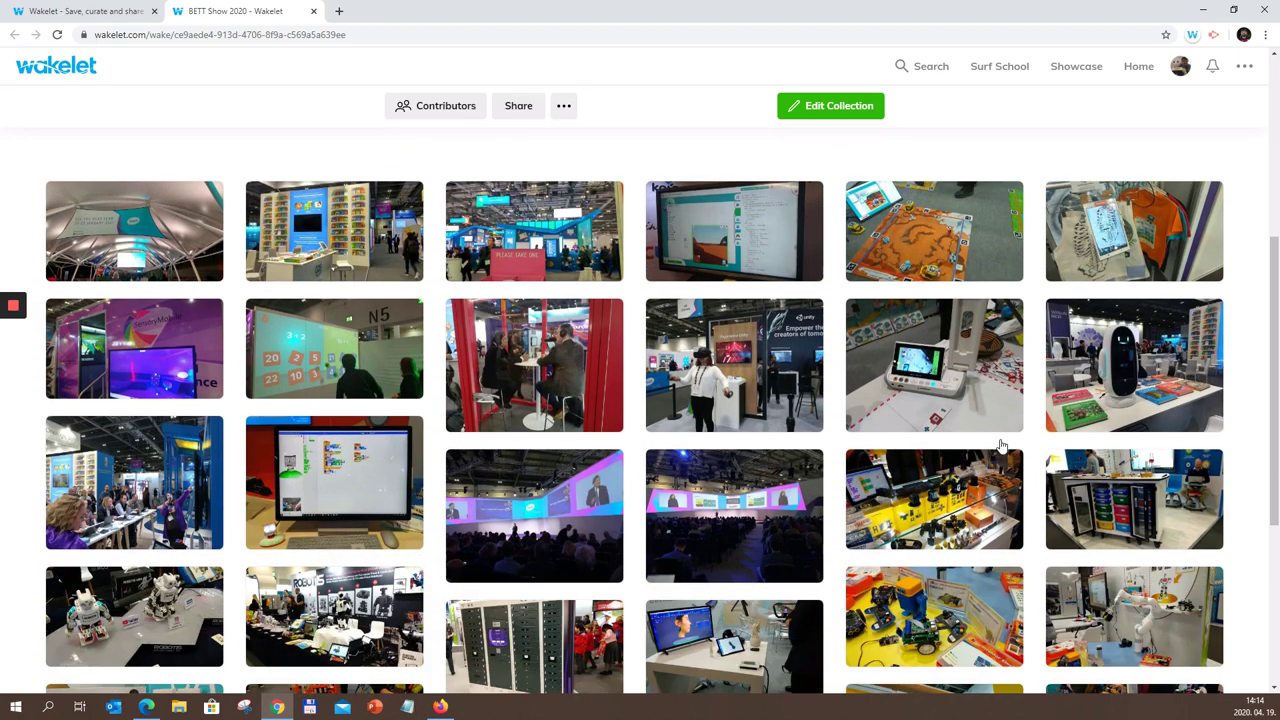
{"action": "scroll", "coordinate": [1001, 445], "scroll_direction": "down", "scroll_amount": 1}
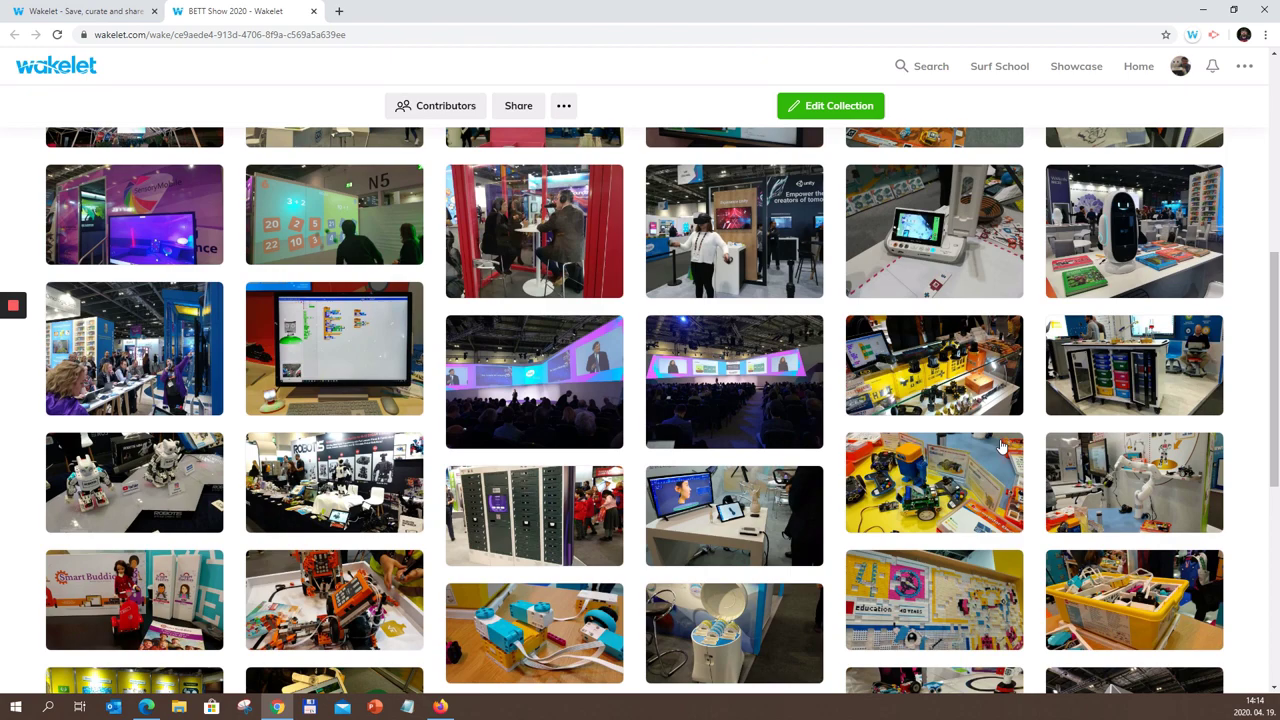
{"action": "scroll", "coordinate": [1001, 445], "scroll_direction": "down", "scroll_amount": 3}
{"action": "scroll", "coordinate": [1001, 445], "scroll_direction": "up", "scroll_amount": 4}
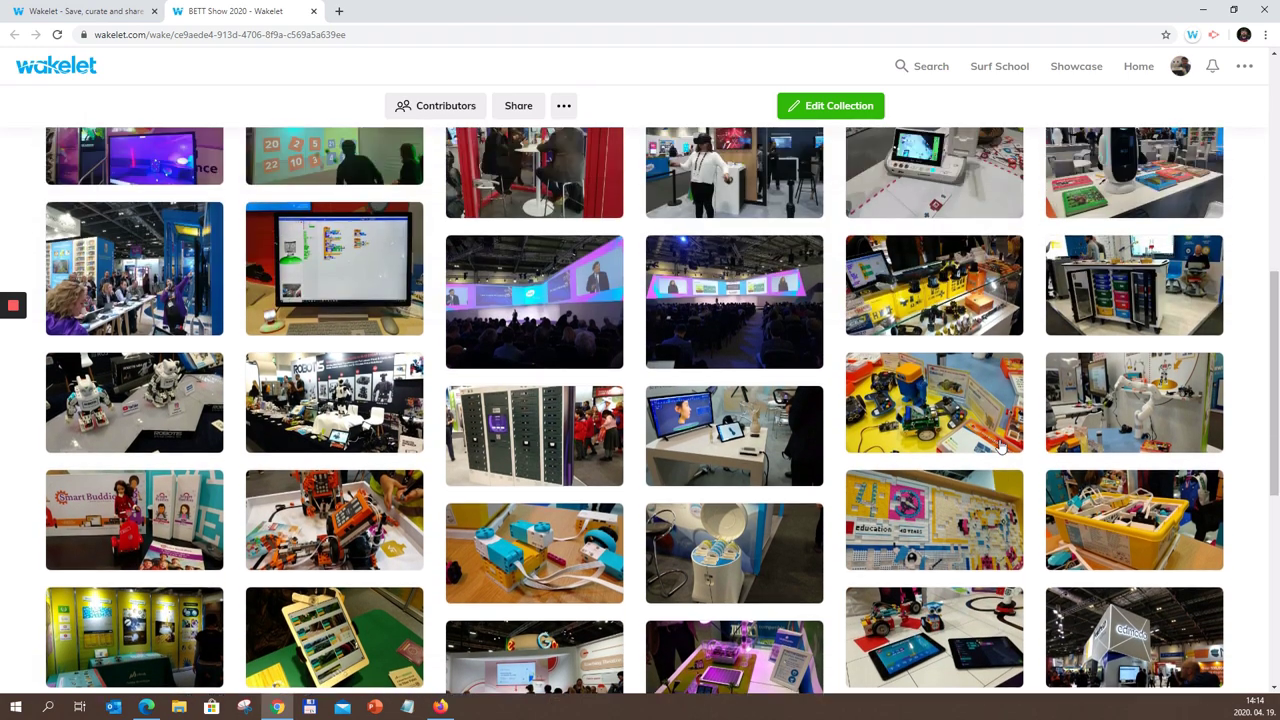
{"action": "scroll", "coordinate": [1001, 445], "scroll_direction": "up", "scroll_amount": 5}
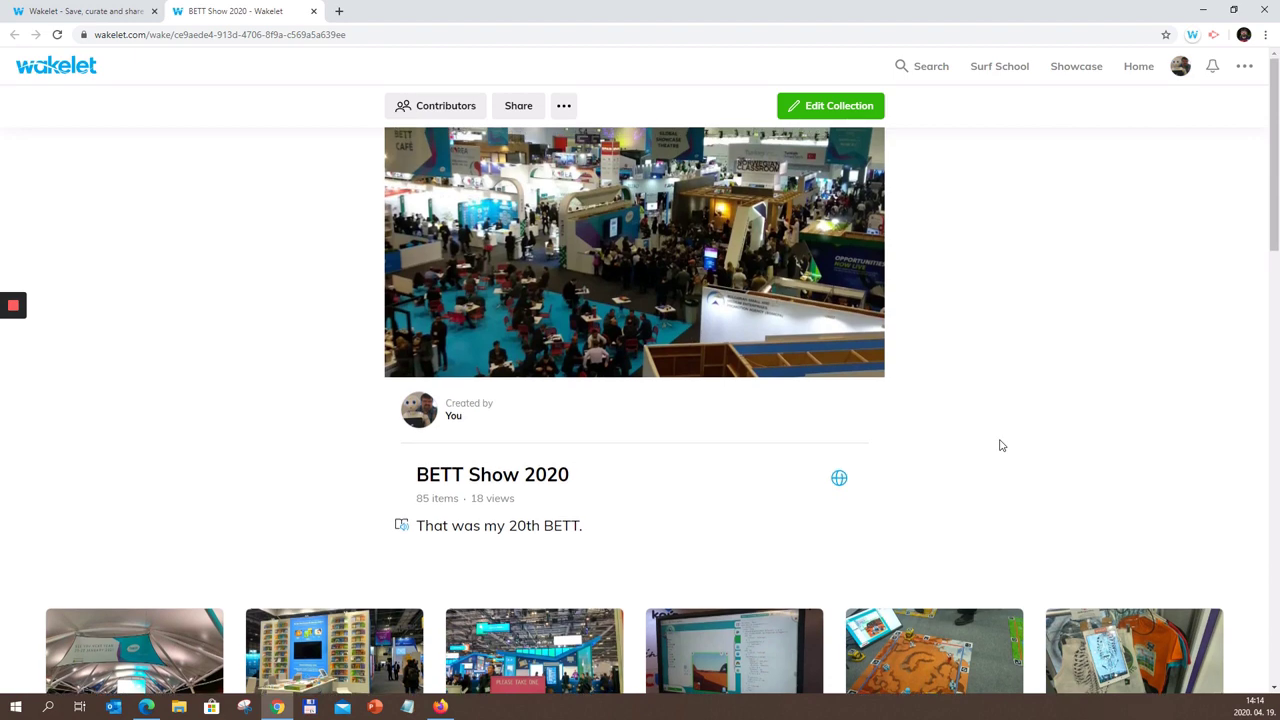
{"action": "scroll", "coordinate": [1015, 444], "scroll_direction": "down", "scroll_amount": 2}
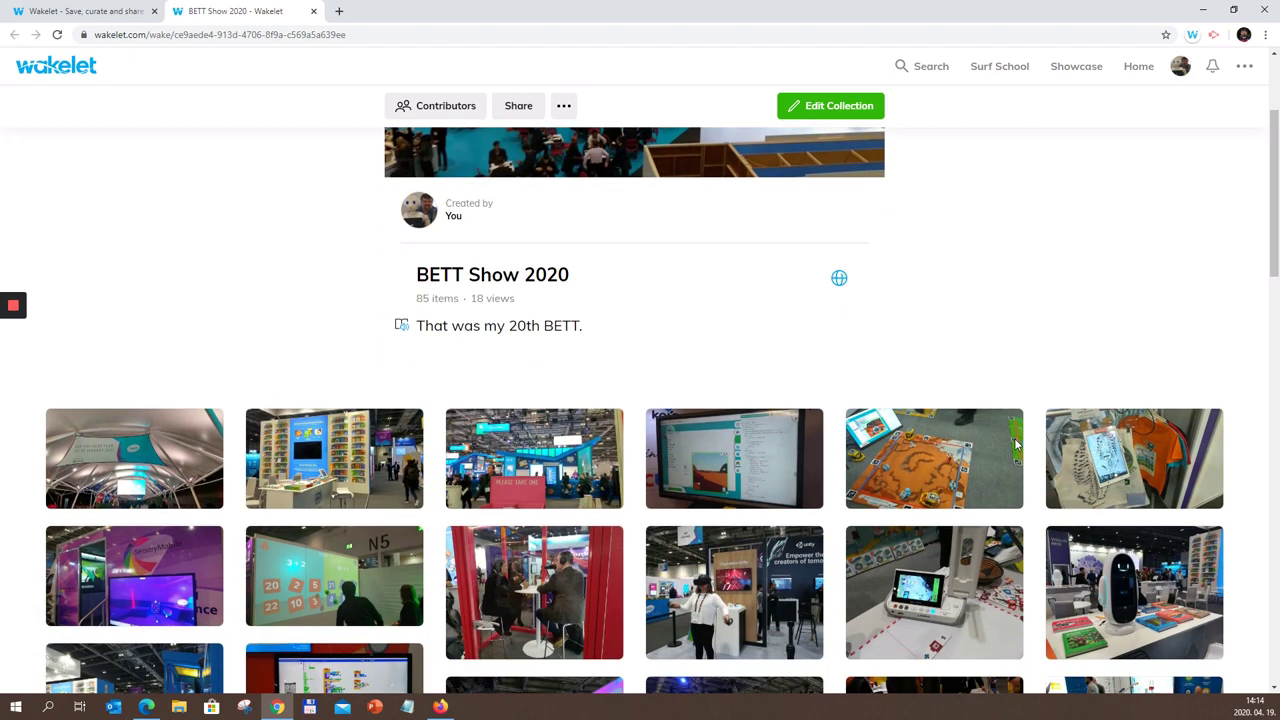
Step: Return to the "Wakelet tanárszemmel" collection and open its "Példa linkgyűjteményre" example
{"action": "left_click", "coordinate": [73, 10]}
{"action": "scroll", "coordinate": [894, 549], "scroll_direction": "down", "scroll_amount": 2}
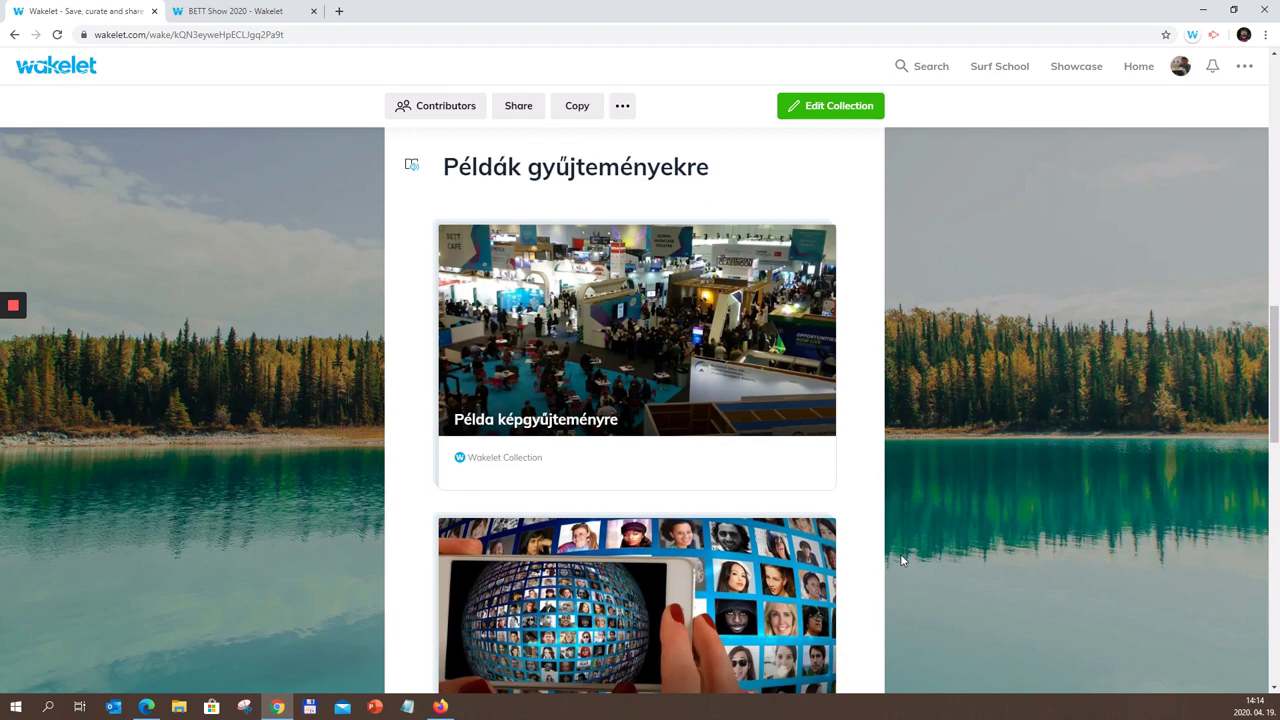
{"action": "scroll", "coordinate": [900, 560], "scroll_direction": "down", "scroll_amount": 2}
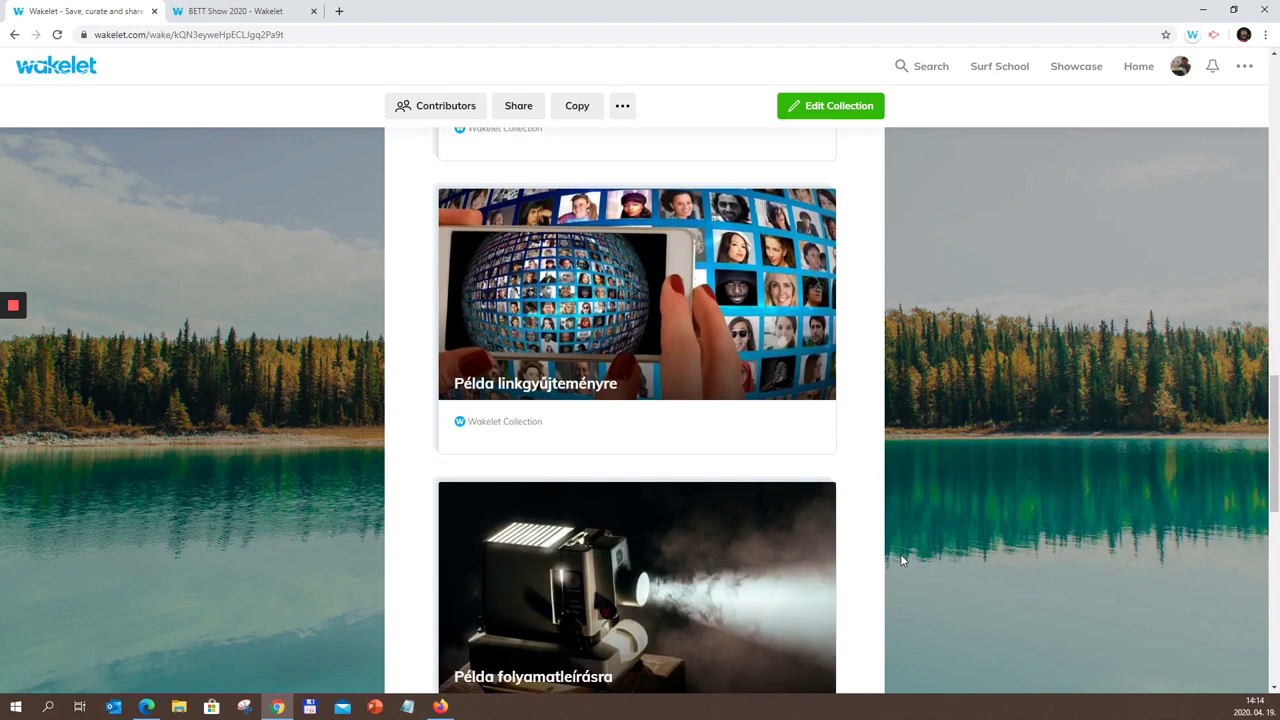
{"action": "left_click", "coordinate": [580, 393]}
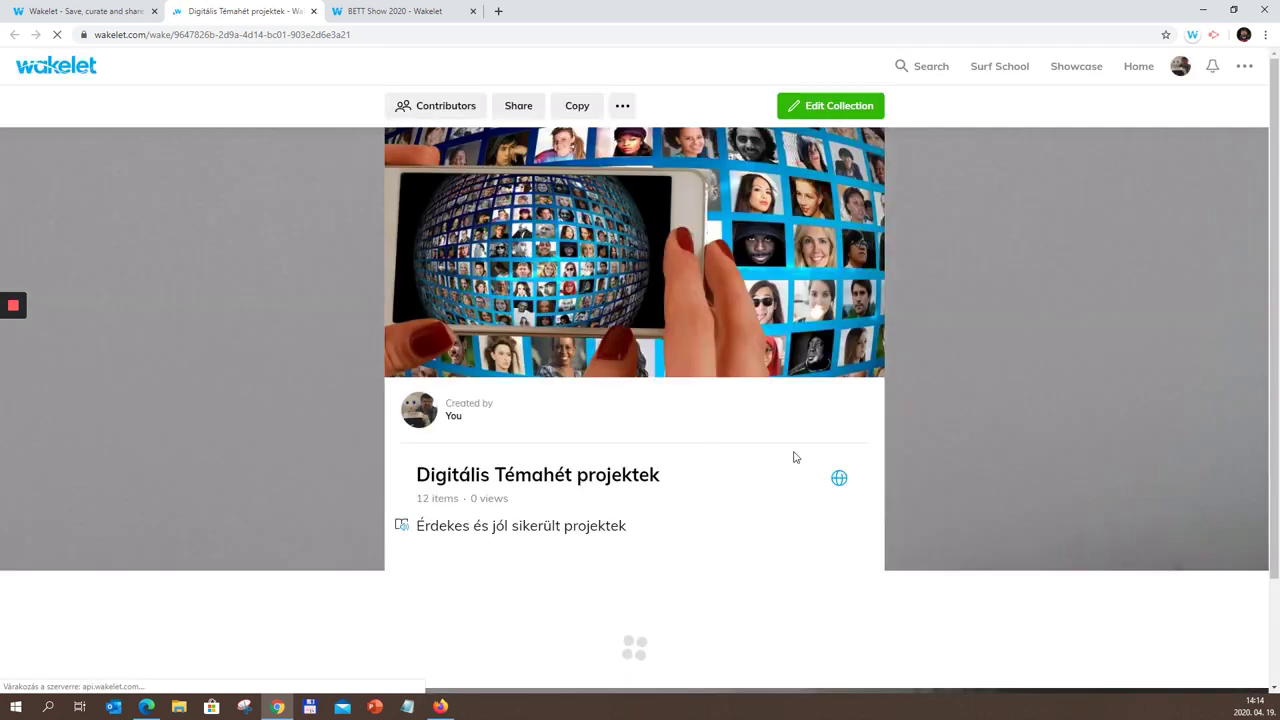
Step: Examine the project link cards, their descriptions and the header of the "Digitális Témahét projektek" collection
{"action": "scroll", "coordinate": [843, 505], "scroll_direction": "down", "scroll_amount": 3}
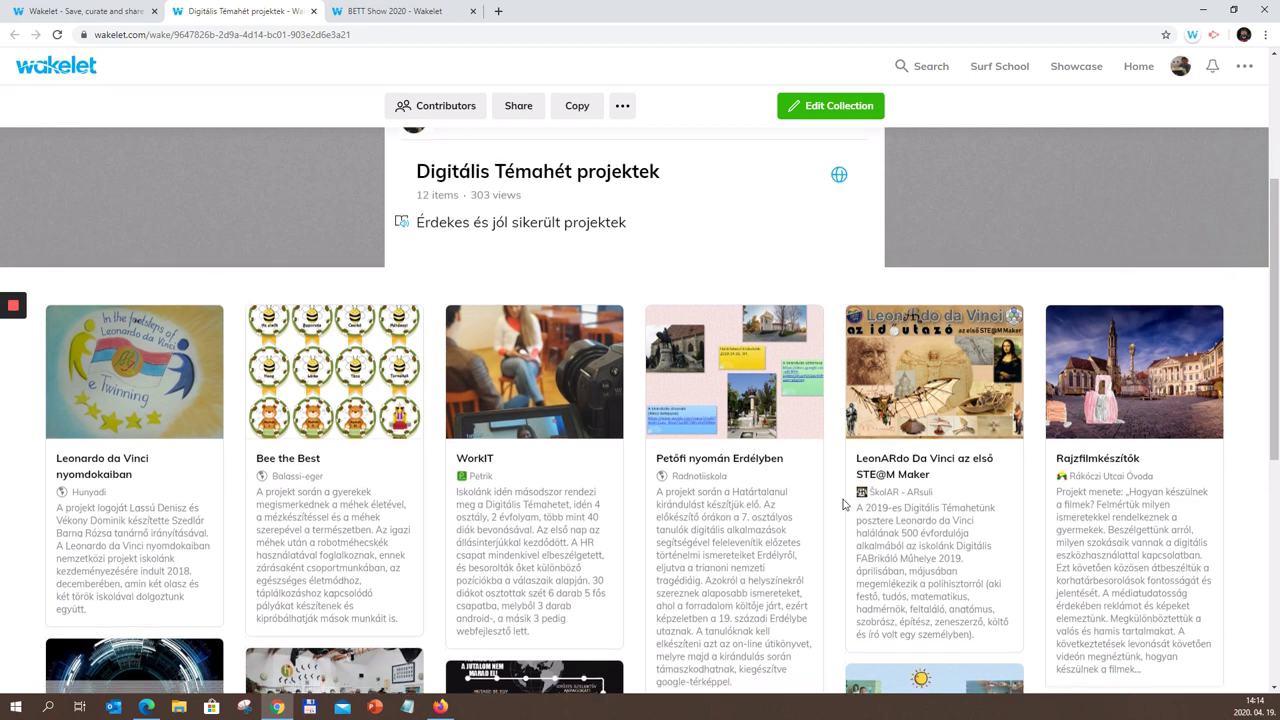
{"action": "scroll", "coordinate": [843, 505], "scroll_direction": "down", "scroll_amount": 1}
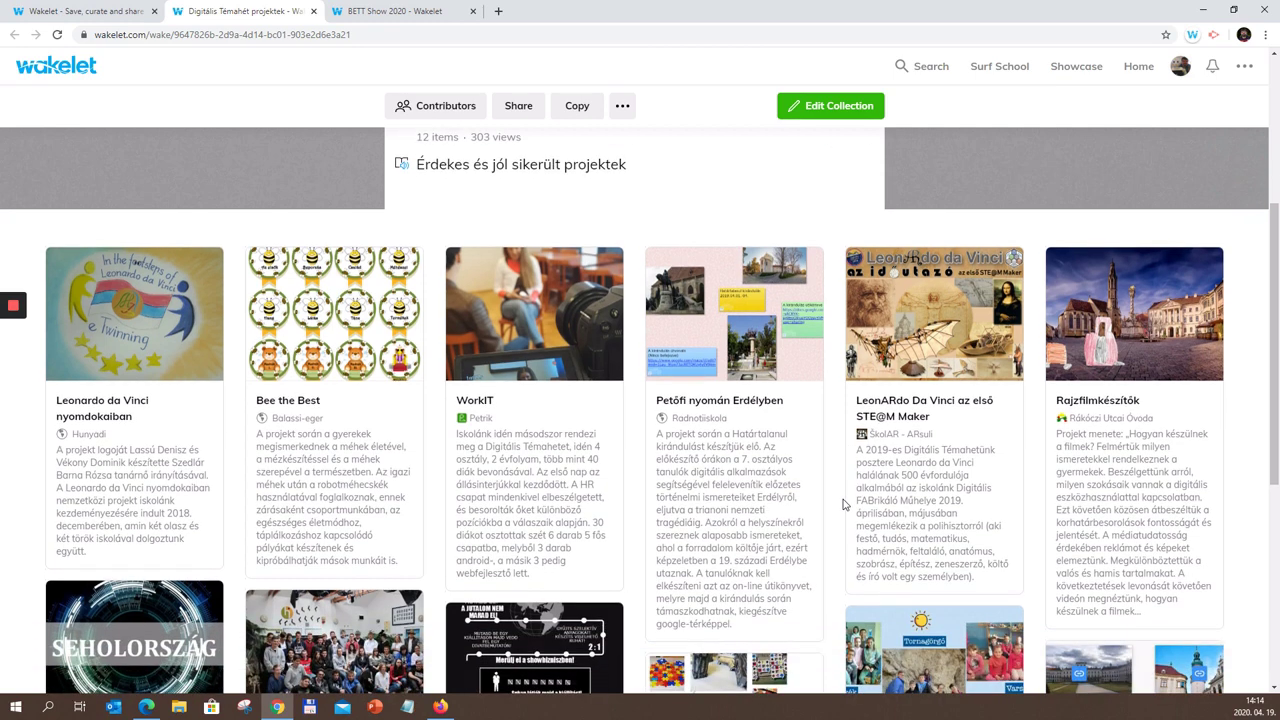
{"action": "scroll", "coordinate": [843, 505], "scroll_direction": "down", "scroll_amount": 2}
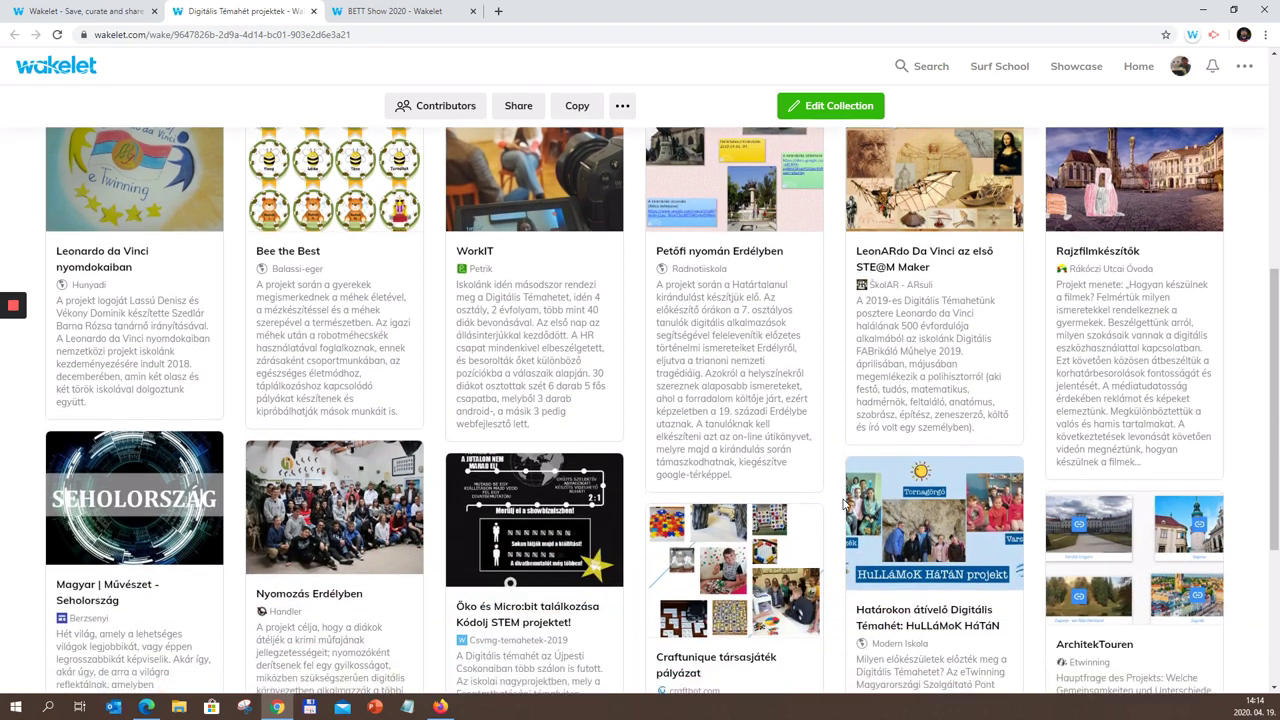
{"action": "scroll", "coordinate": [843, 505], "scroll_direction": "up", "scroll_amount": 2}
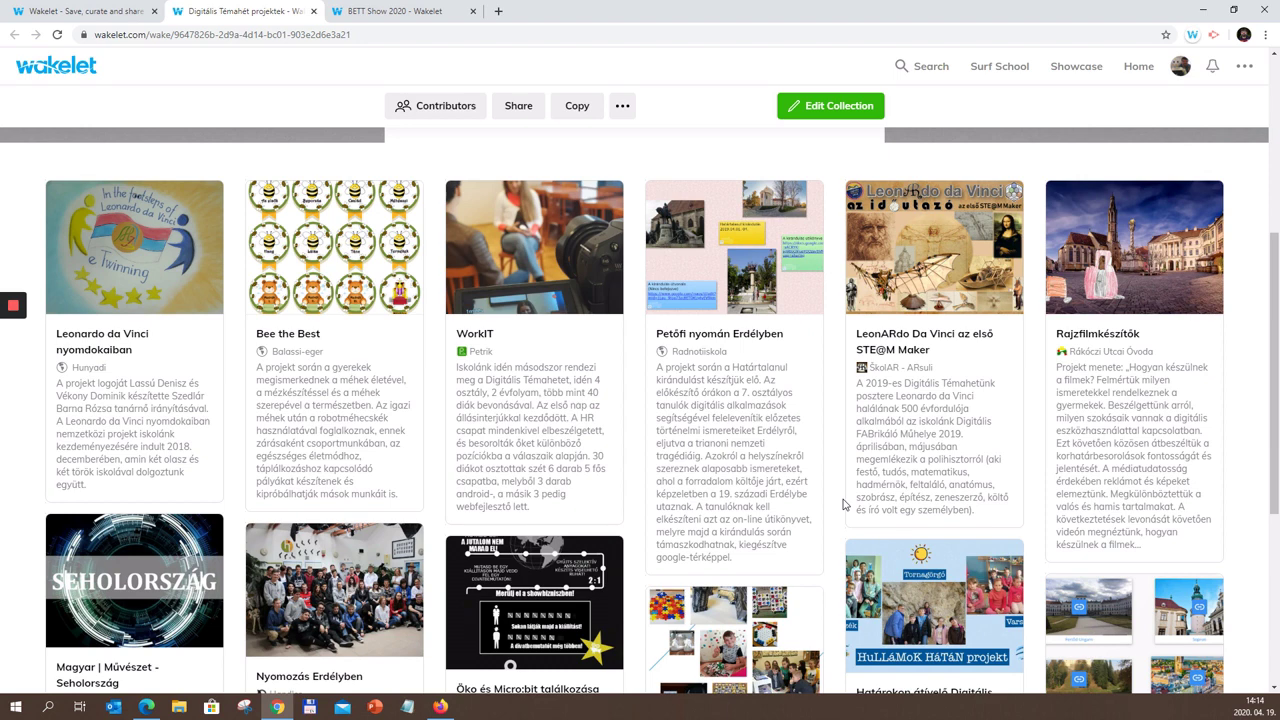
{"action": "scroll", "coordinate": [843, 505], "scroll_direction": "up", "scroll_amount": 2}
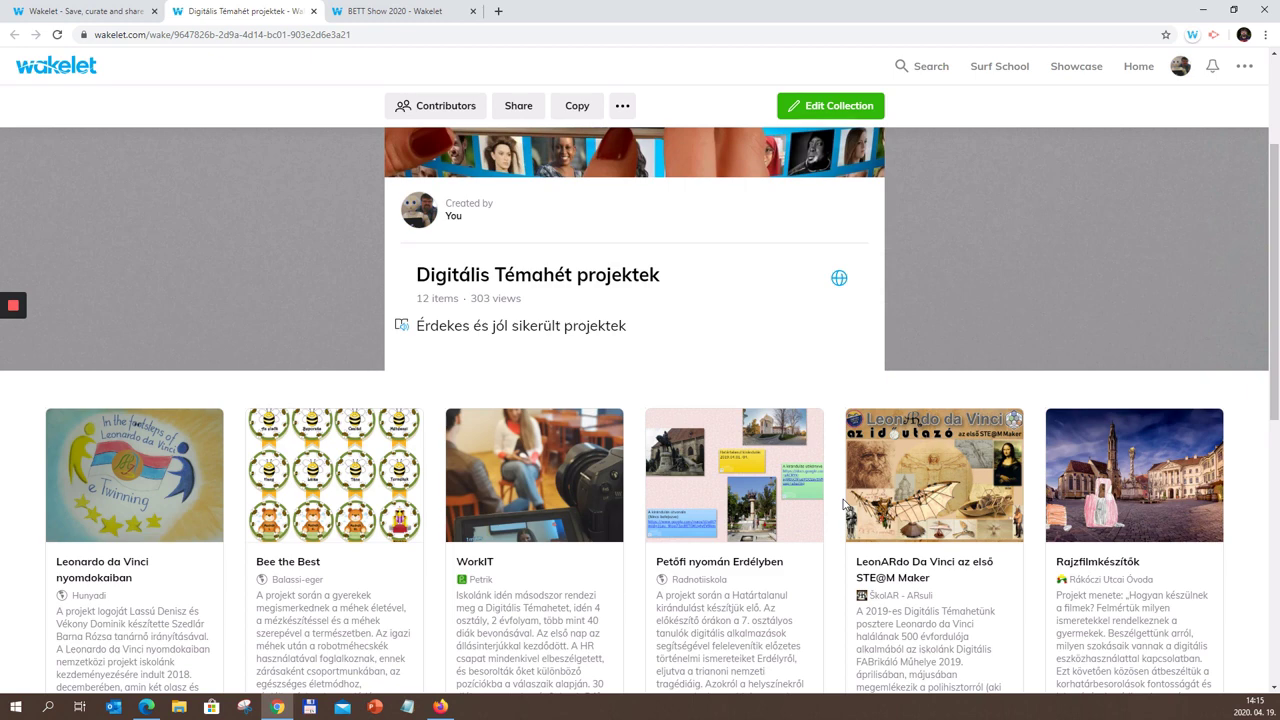
{"action": "scroll", "coordinate": [843, 505], "scroll_direction": "down", "scroll_amount": 1}
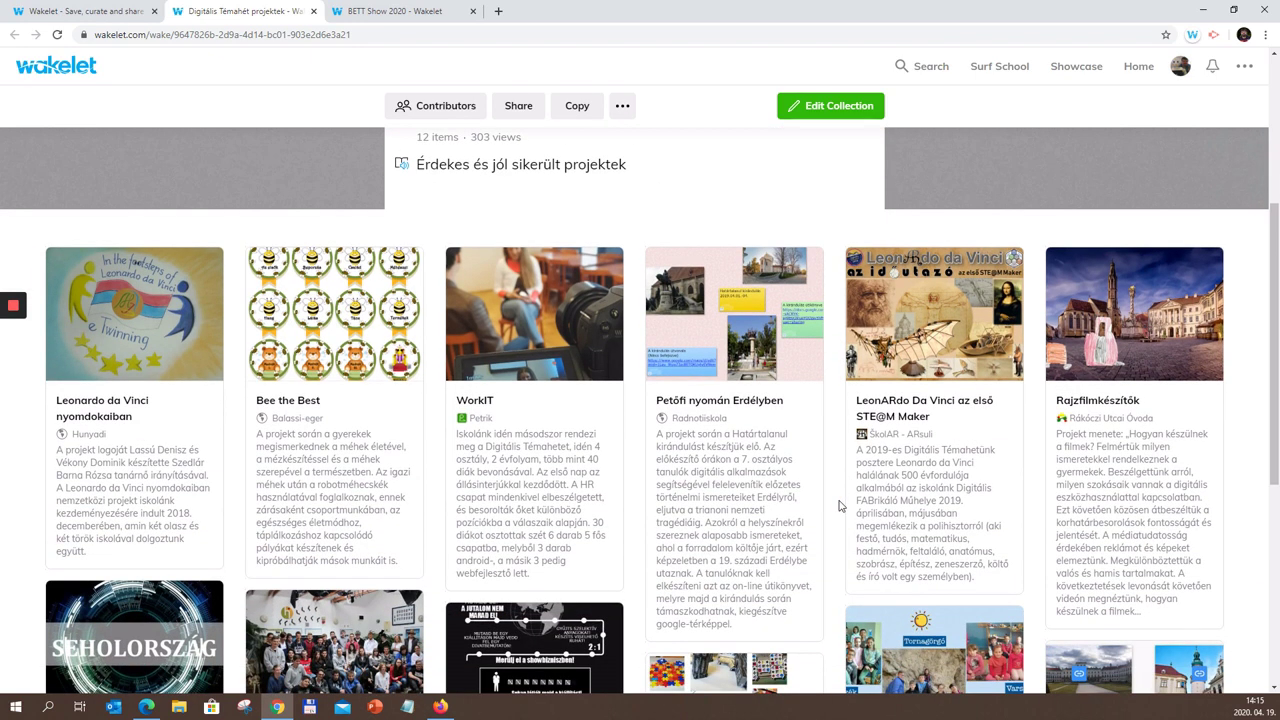
{"action": "scroll", "coordinate": [840, 505], "scroll_direction": "down", "scroll_amount": 1}
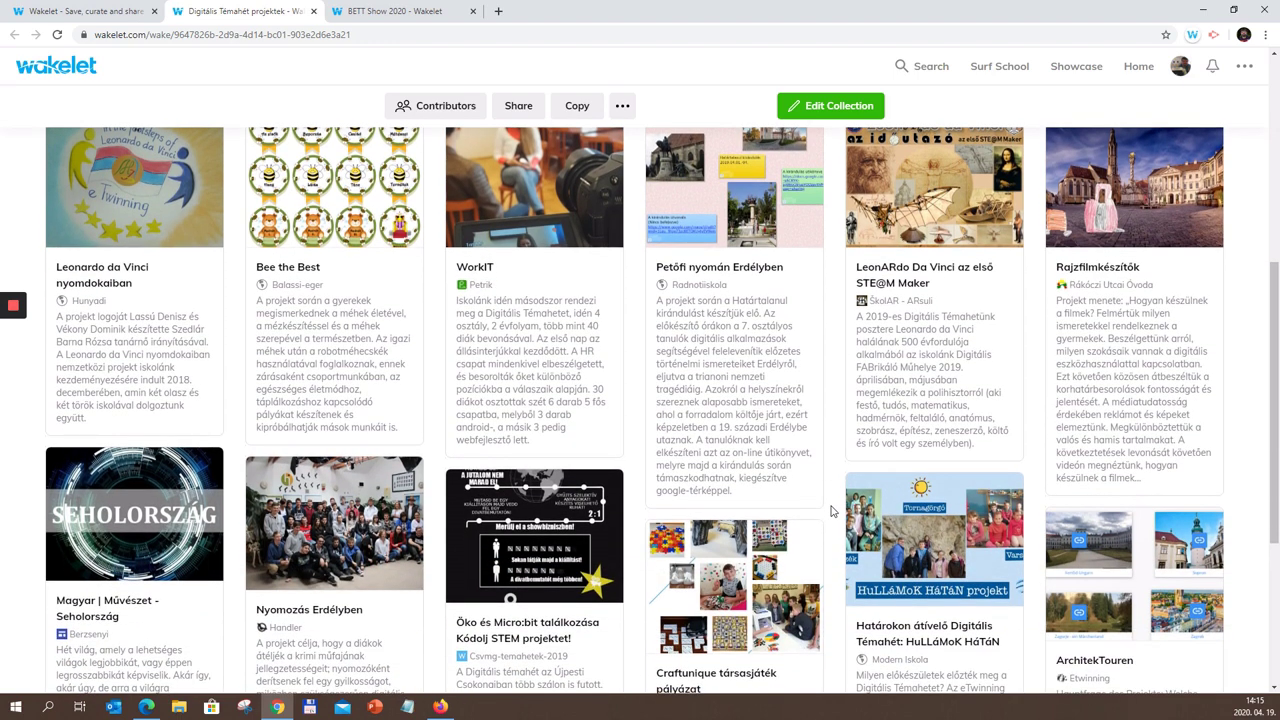
{"action": "scroll", "coordinate": [830, 511], "scroll_direction": "down", "scroll_amount": 3}
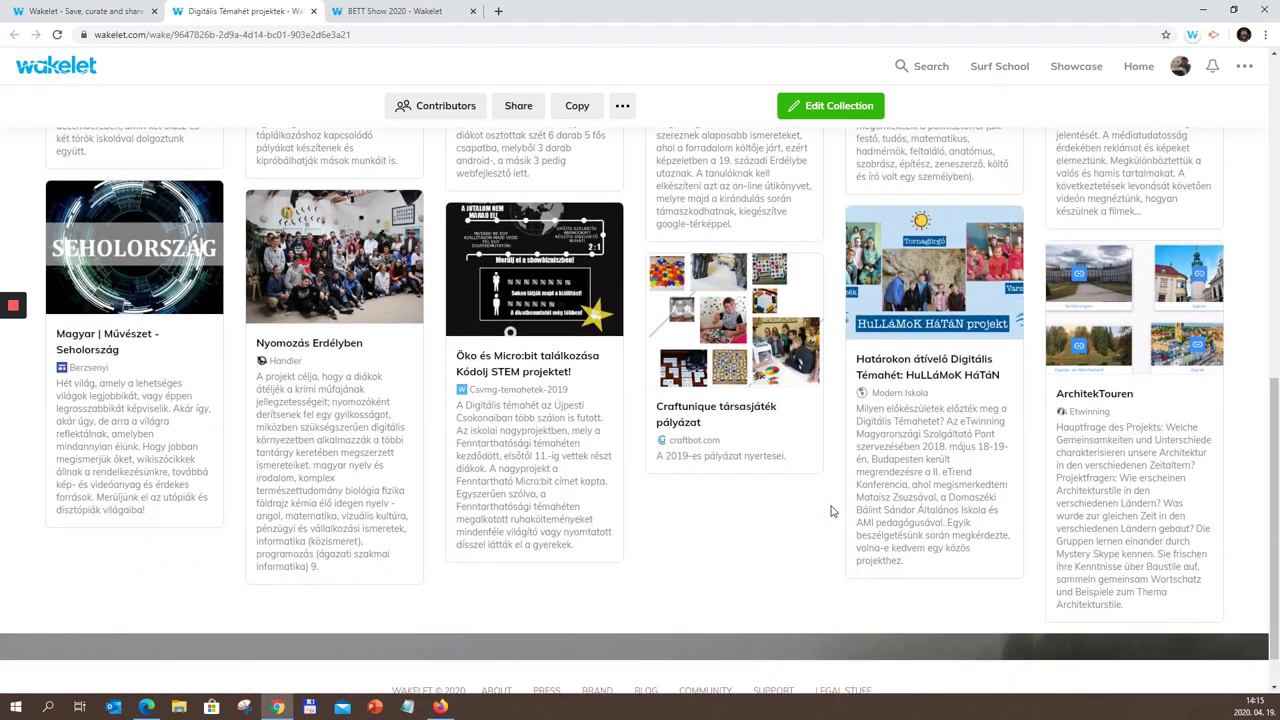
{"action": "scroll", "coordinate": [830, 511], "scroll_direction": "up", "scroll_amount": 1}
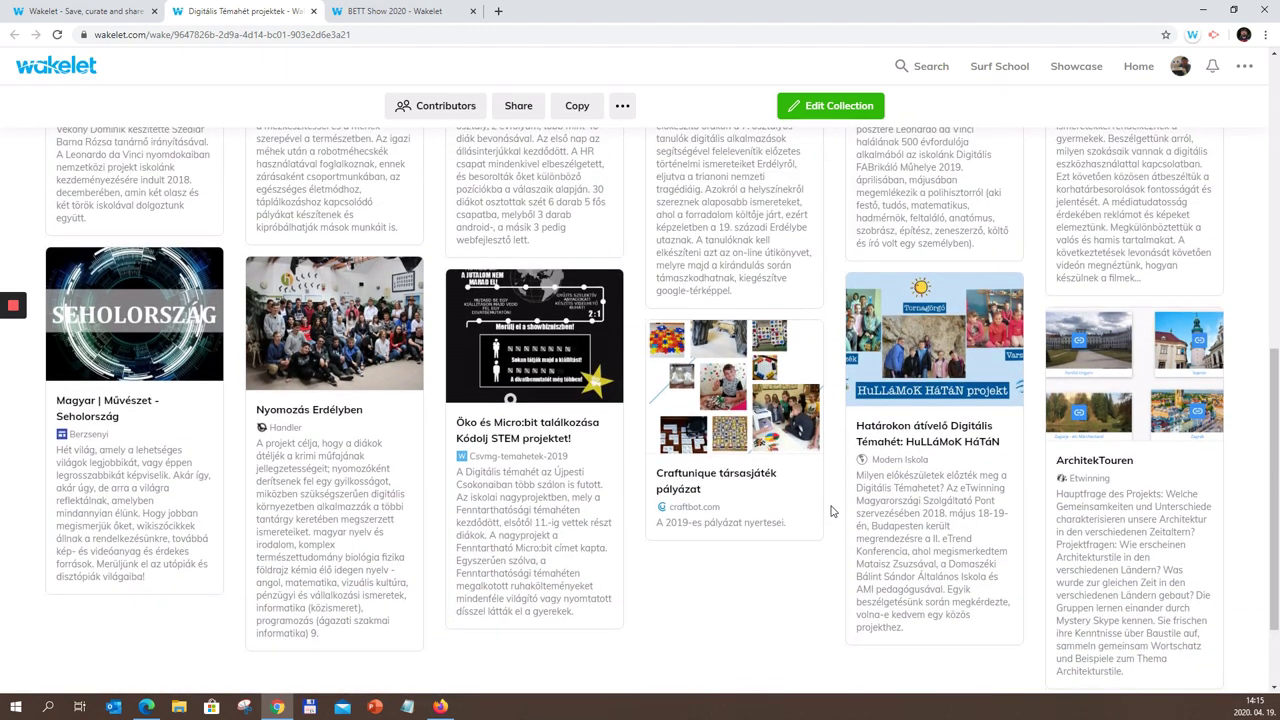
{"action": "scroll", "coordinate": [830, 511], "scroll_direction": "up", "scroll_amount": 3}
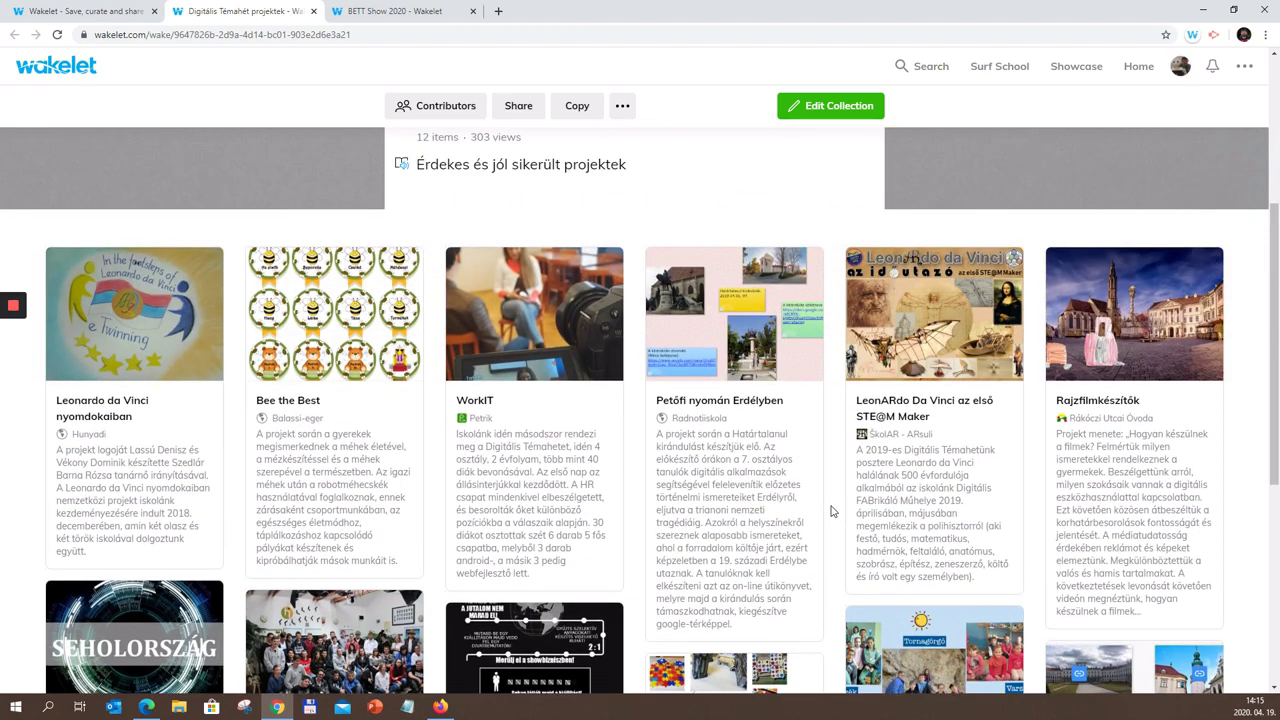
{"action": "scroll", "coordinate": [830, 511], "scroll_direction": "up", "scroll_amount": 1}
{"action": "scroll", "coordinate": [830, 511], "scroll_direction": "up", "scroll_amount": 3}
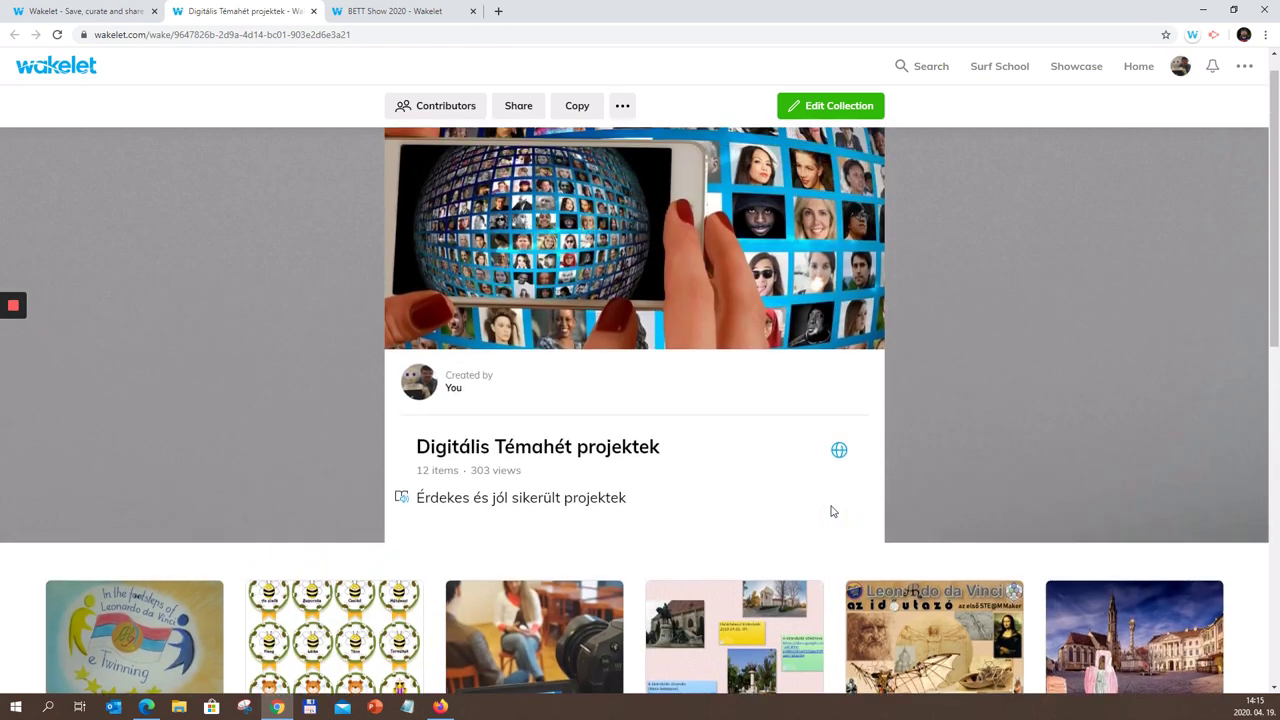
Step: Go back to the "Wakelet tanárszemmel" collection and open its "Példa folyamatleírásra" example
{"action": "left_click", "coordinate": [104, 18]}
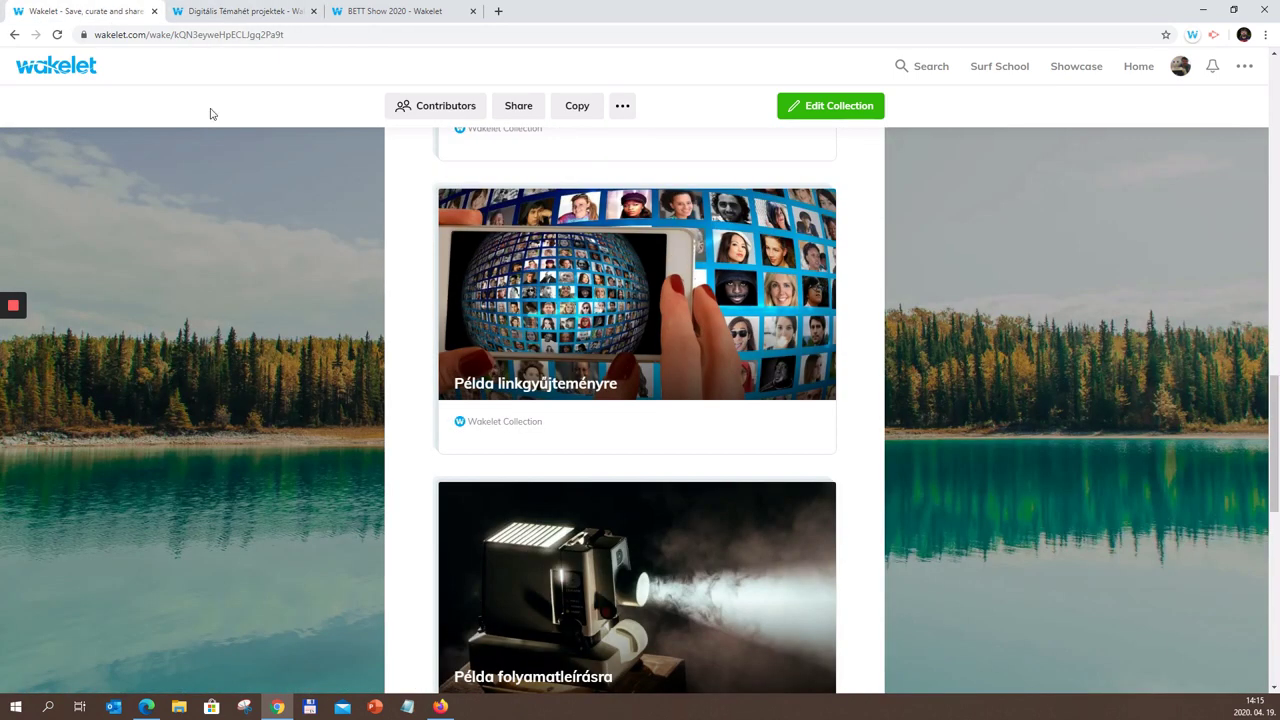
{"action": "scroll", "coordinate": [784, 463], "scroll_direction": "down", "scroll_amount": 2}
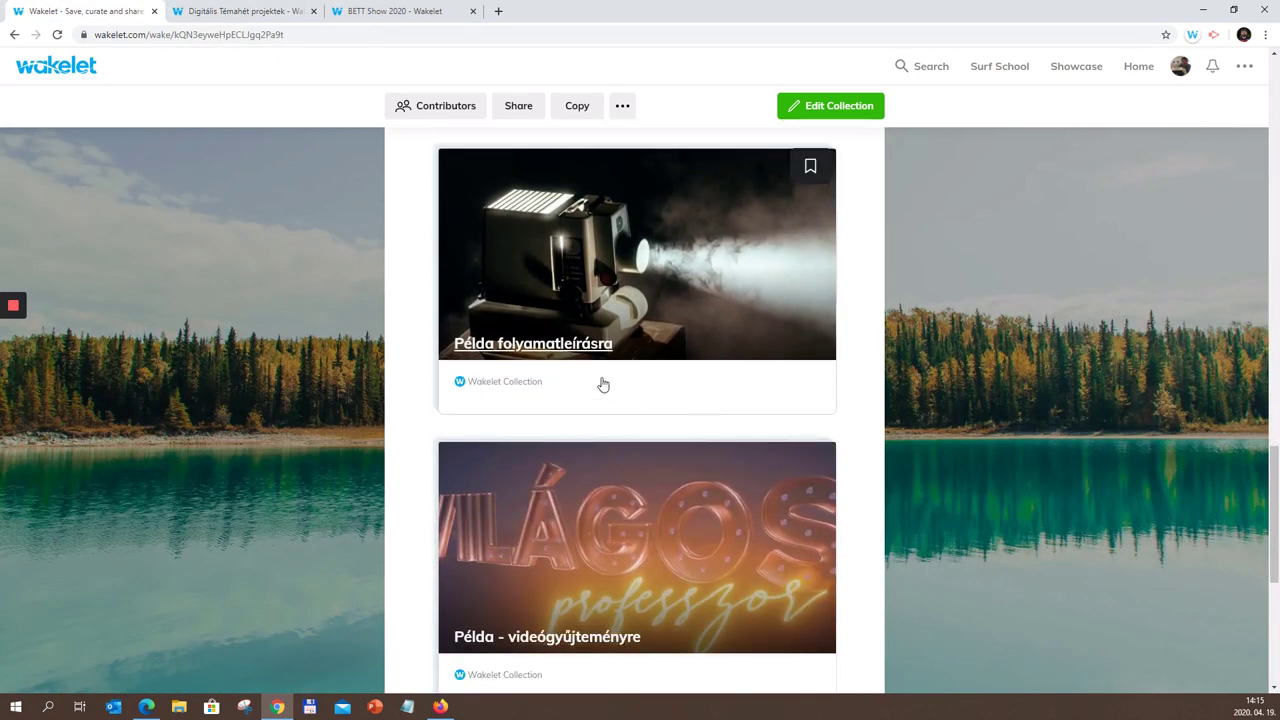
{"action": "left_click", "coordinate": [563, 348]}
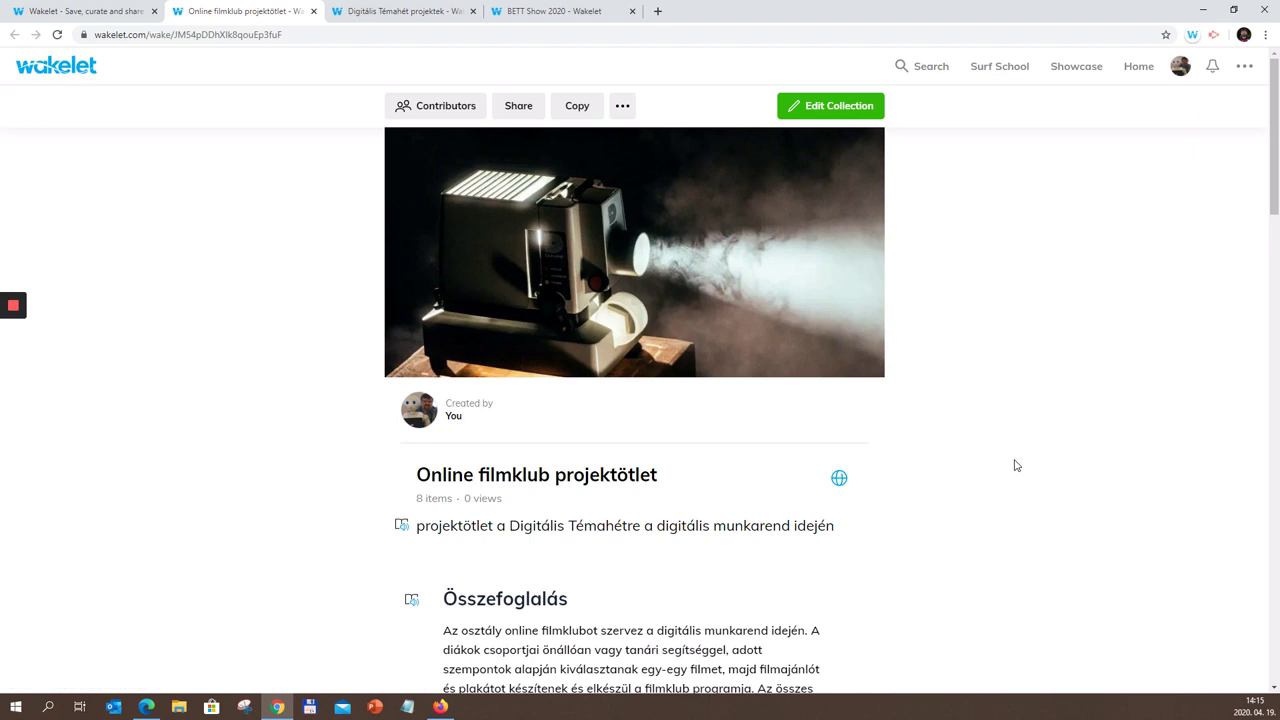
Step: Read the "Online filmklub projektötlet" collection from its summary through goals, results, activities, evaluation and technology to the embedded link and collection cards
{"action": "scroll", "coordinate": [1016, 465], "scroll_direction": "down", "scroll_amount": 1}
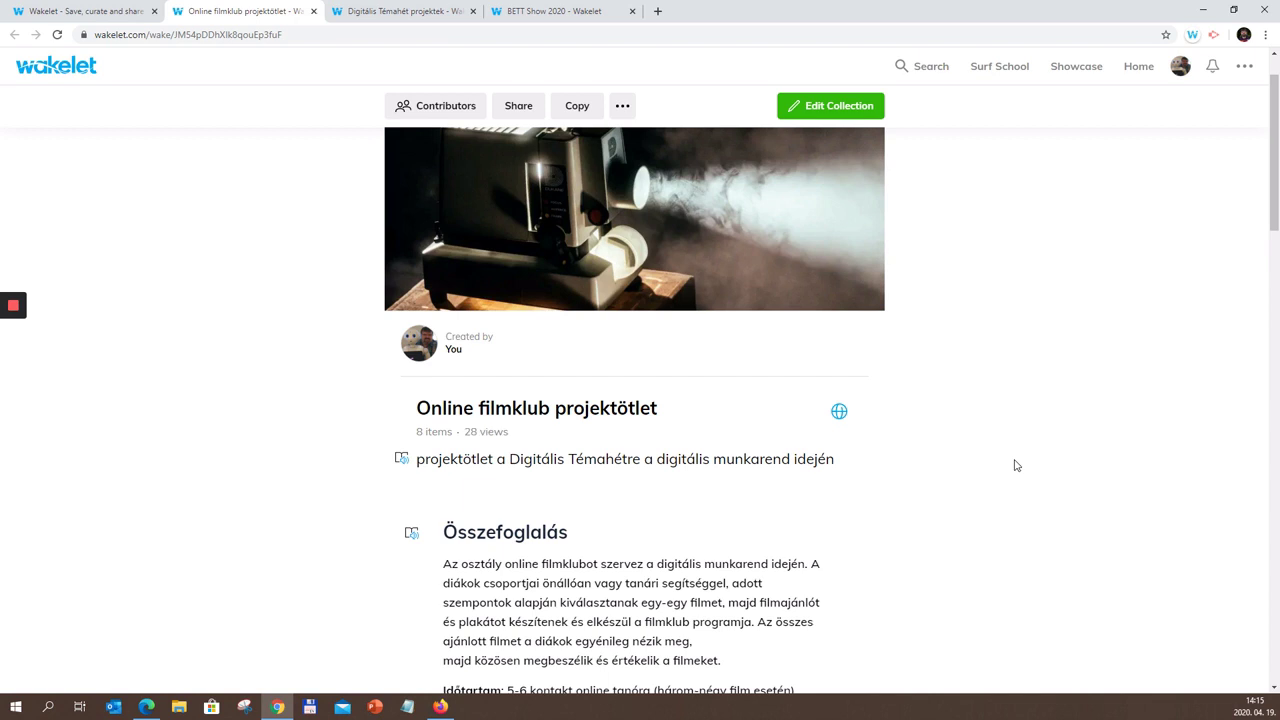
{"action": "scroll", "coordinate": [1016, 465], "scroll_direction": "down", "scroll_amount": 3}
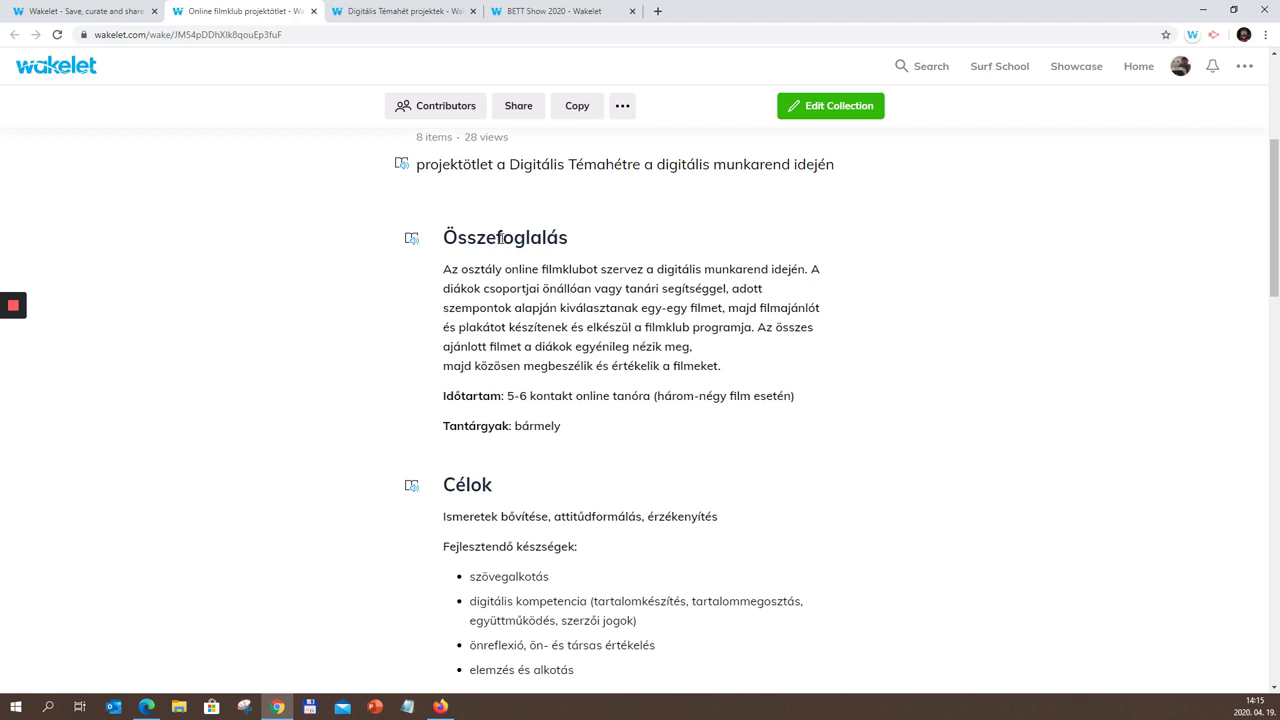
{"action": "scroll", "coordinate": [644, 428], "scroll_direction": "down", "scroll_amount": 2}
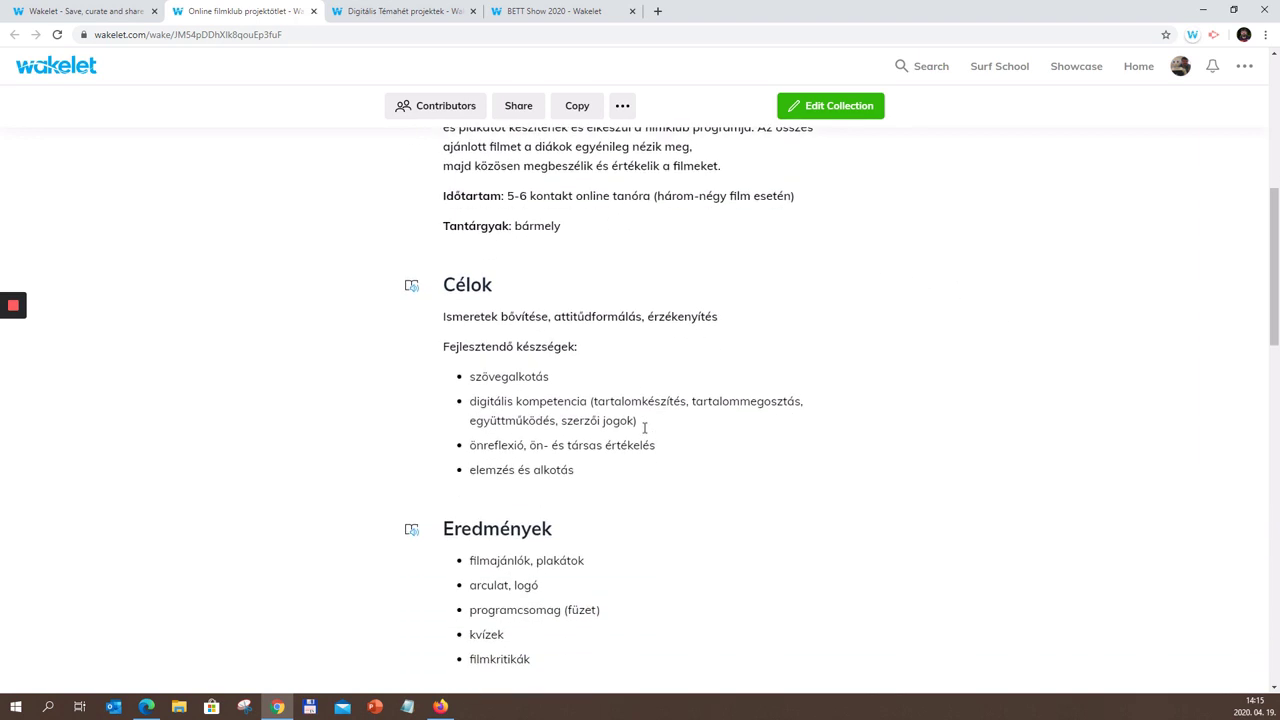
{"action": "scroll", "coordinate": [703, 503], "scroll_direction": "down", "scroll_amount": 2}
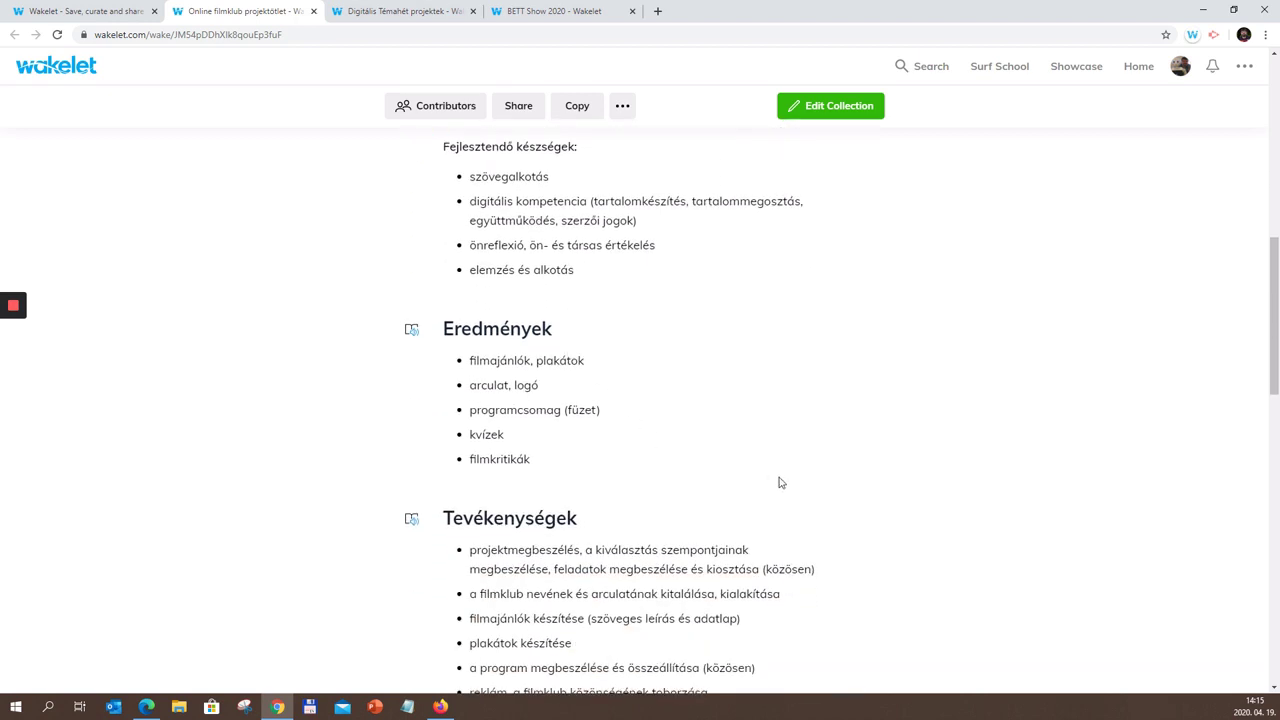
{"action": "scroll", "coordinate": [794, 492], "scroll_direction": "down", "scroll_amount": 1}
{"action": "scroll", "coordinate": [794, 492], "scroll_direction": "down", "scroll_amount": 1}
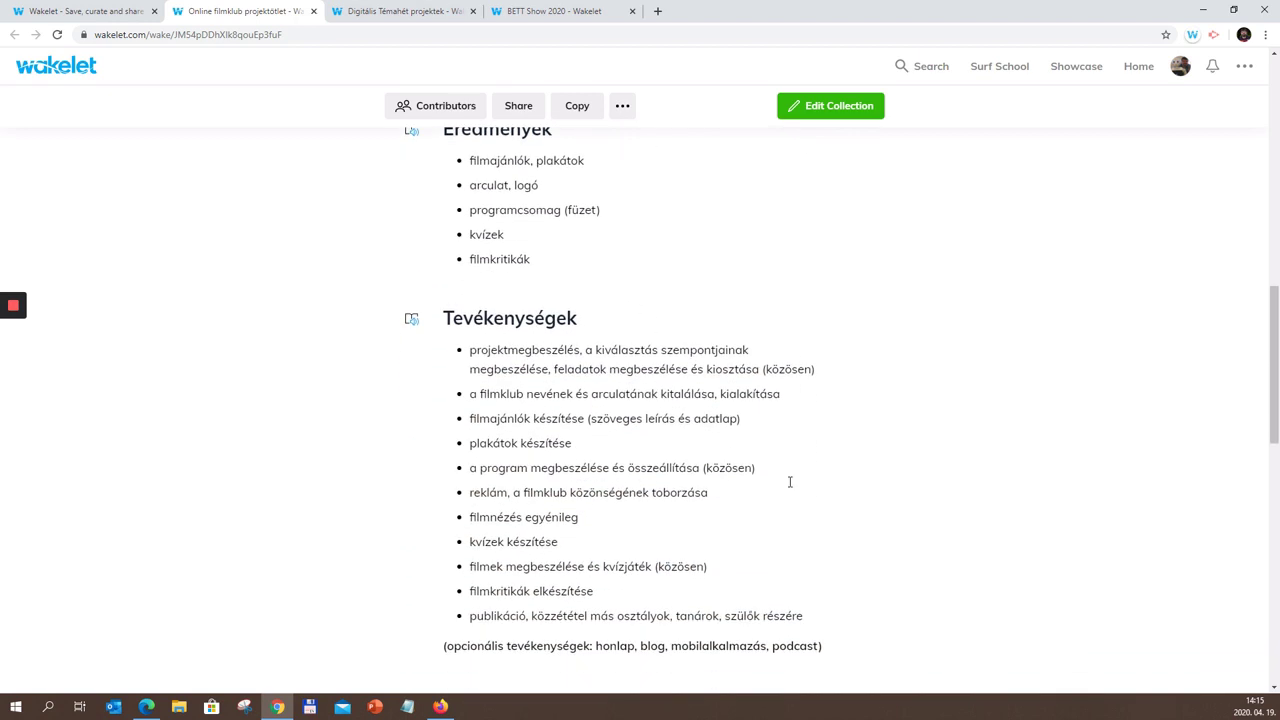
{"action": "scroll", "coordinate": [790, 482], "scroll_direction": "down", "scroll_amount": 6}
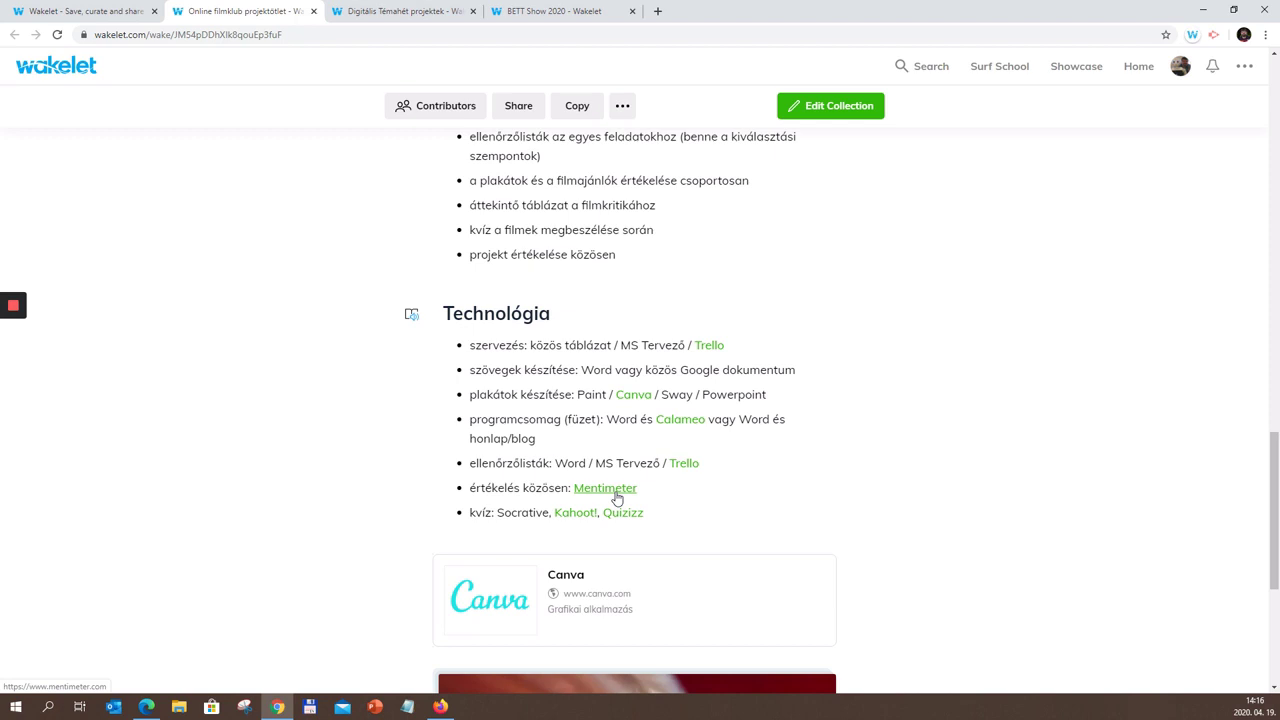
{"action": "scroll", "coordinate": [702, 505], "scroll_direction": "down", "scroll_amount": 1}
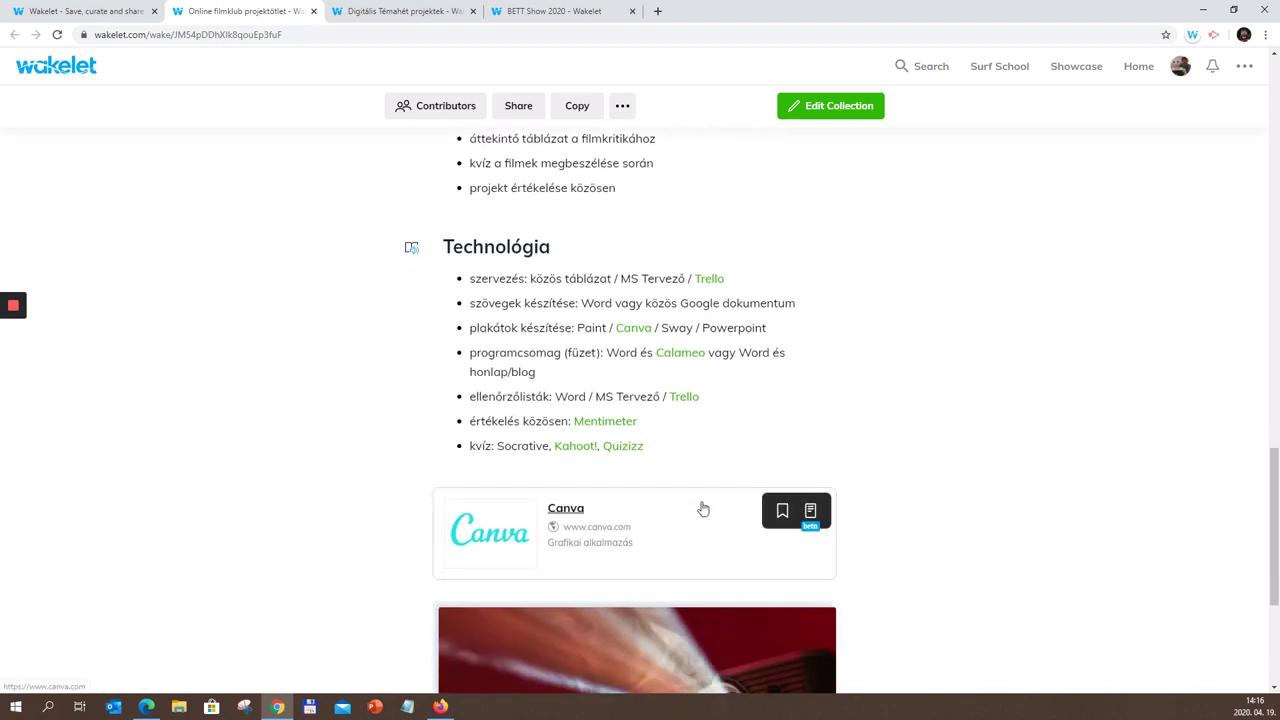
{"action": "scroll", "coordinate": [901, 475], "scroll_direction": "down", "scroll_amount": 1}
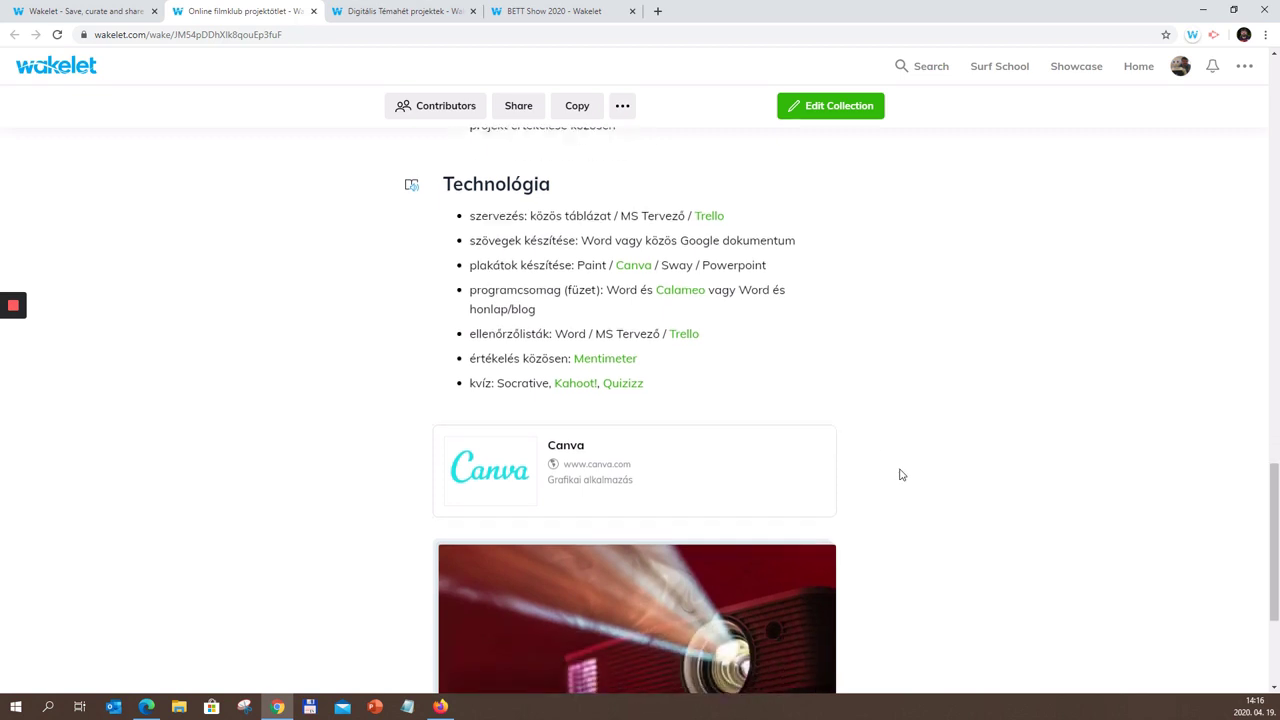
{"action": "scroll", "coordinate": [901, 475], "scroll_direction": "down", "scroll_amount": 1}
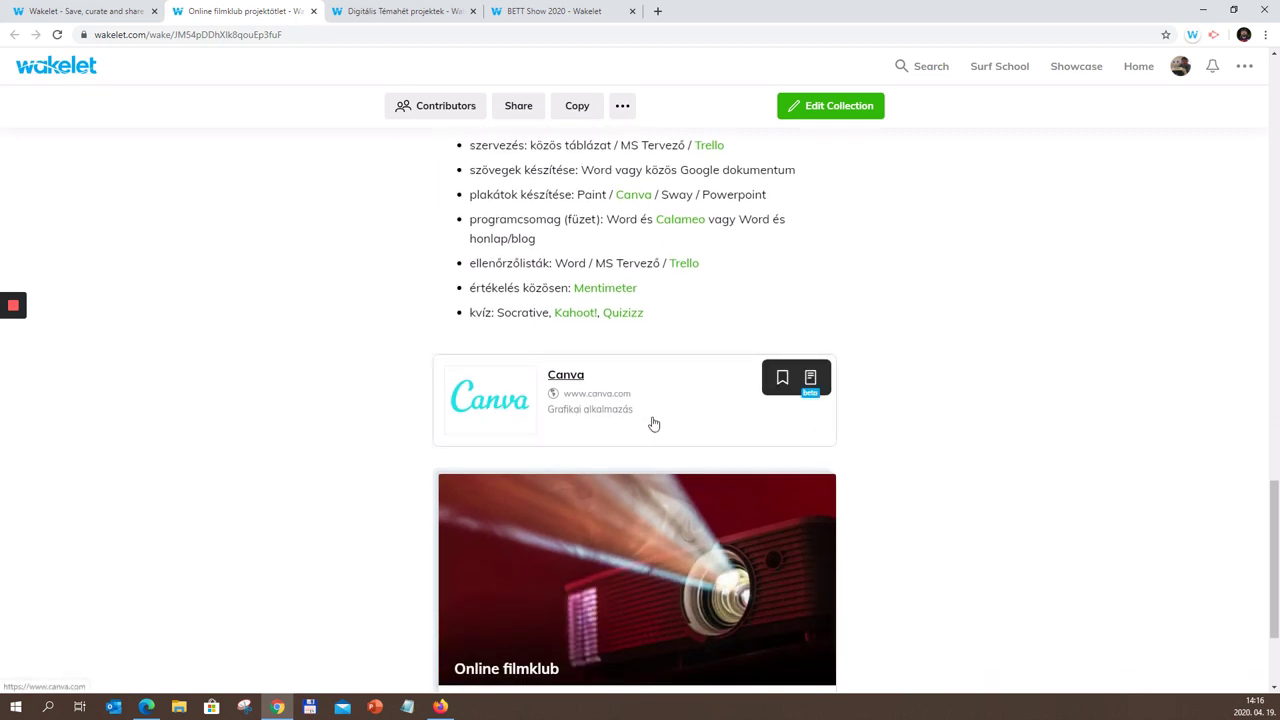
{"action": "scroll", "coordinate": [989, 483], "scroll_direction": "down", "scroll_amount": 3}
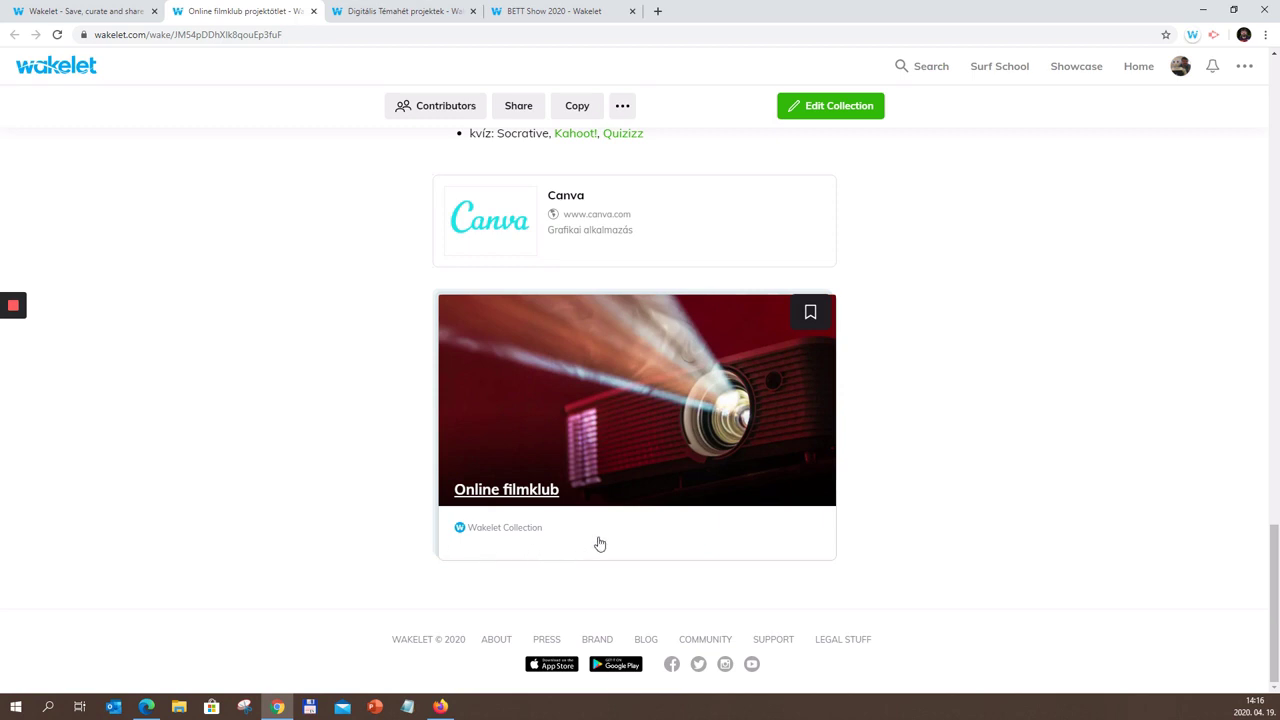
Step: Review the text sections of the film club project collection again, from the title and "Összefoglalás" to the closing "Online filmklub" card
{"action": "scroll", "coordinate": [608, 546], "scroll_direction": "up", "scroll_amount": 15}
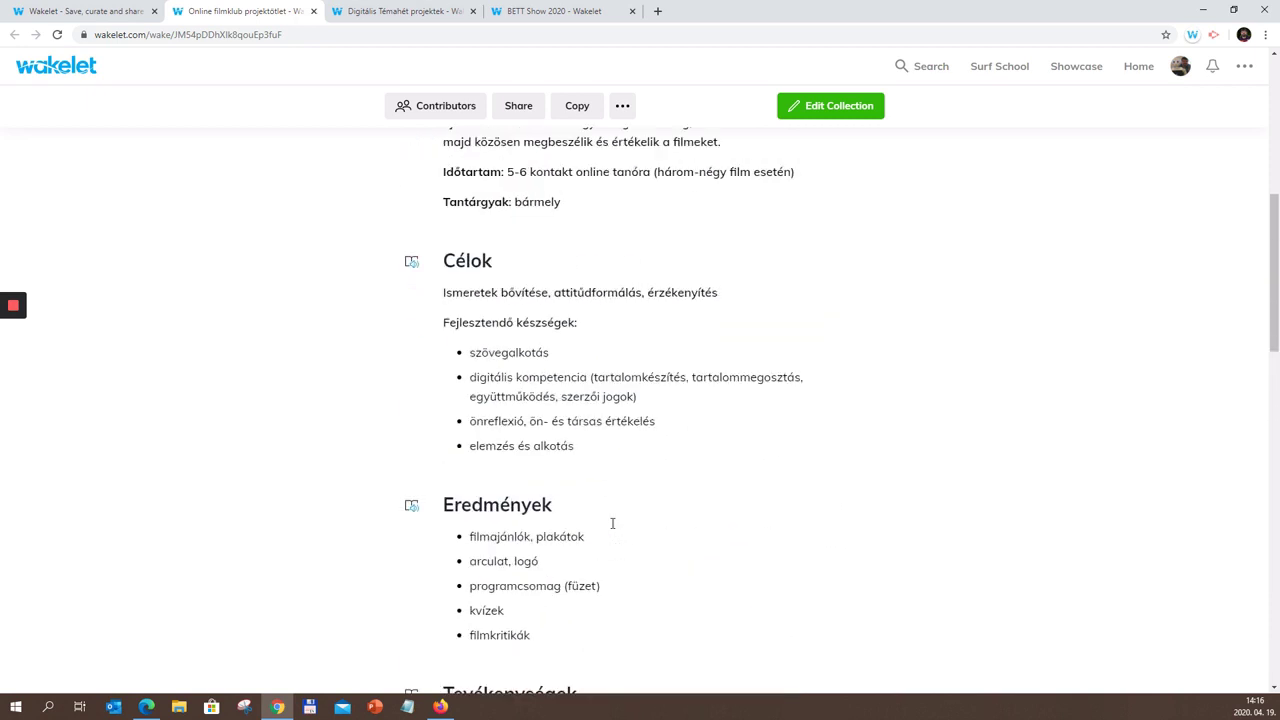
{"action": "scroll", "coordinate": [612, 523], "scroll_direction": "up", "scroll_amount": 6}
{"action": "scroll", "coordinate": [614, 526], "scroll_direction": "down", "scroll_amount": 2}
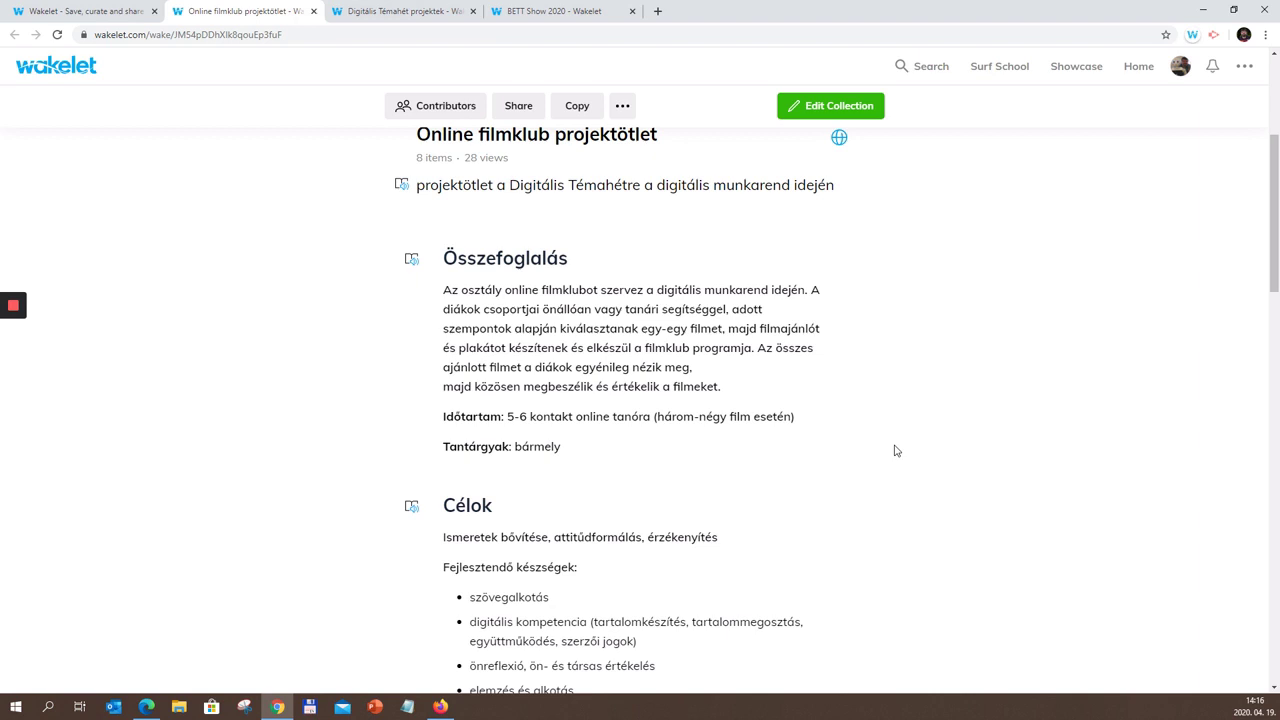
{"action": "scroll", "coordinate": [896, 449], "scroll_direction": "down", "scroll_amount": 1}
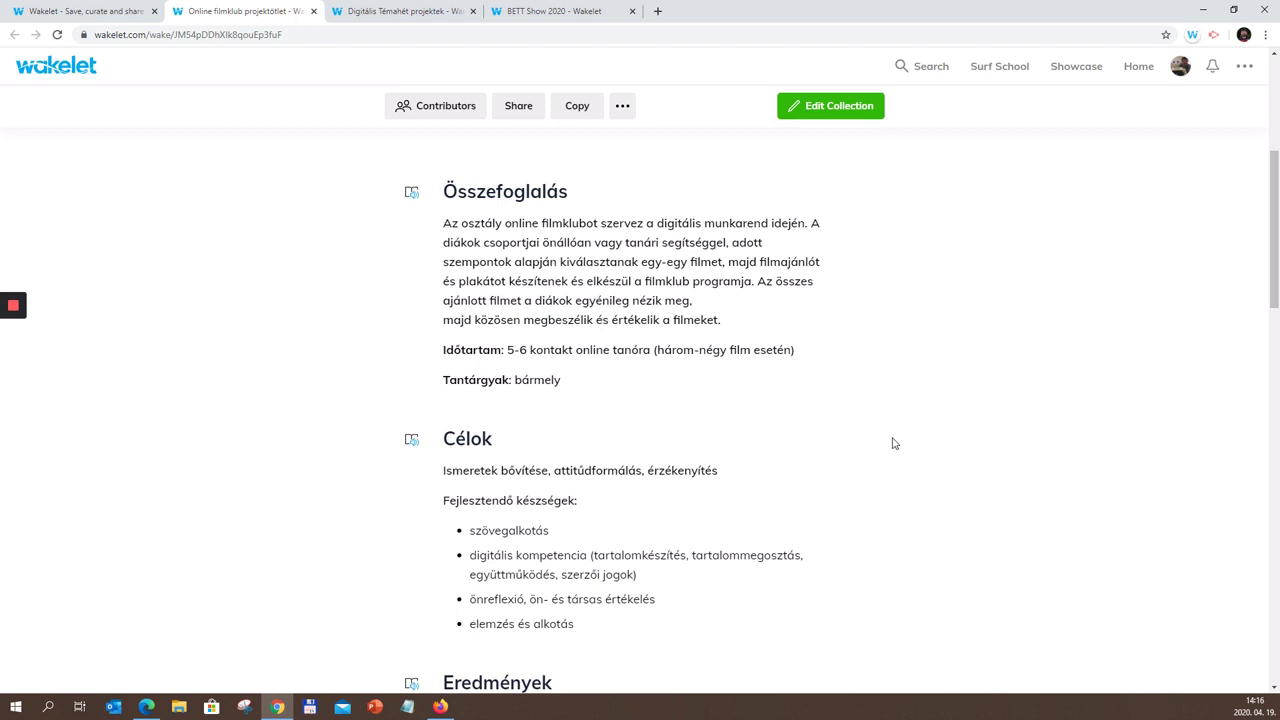
{"action": "scroll", "coordinate": [894, 443], "scroll_direction": "down", "scroll_amount": 1}
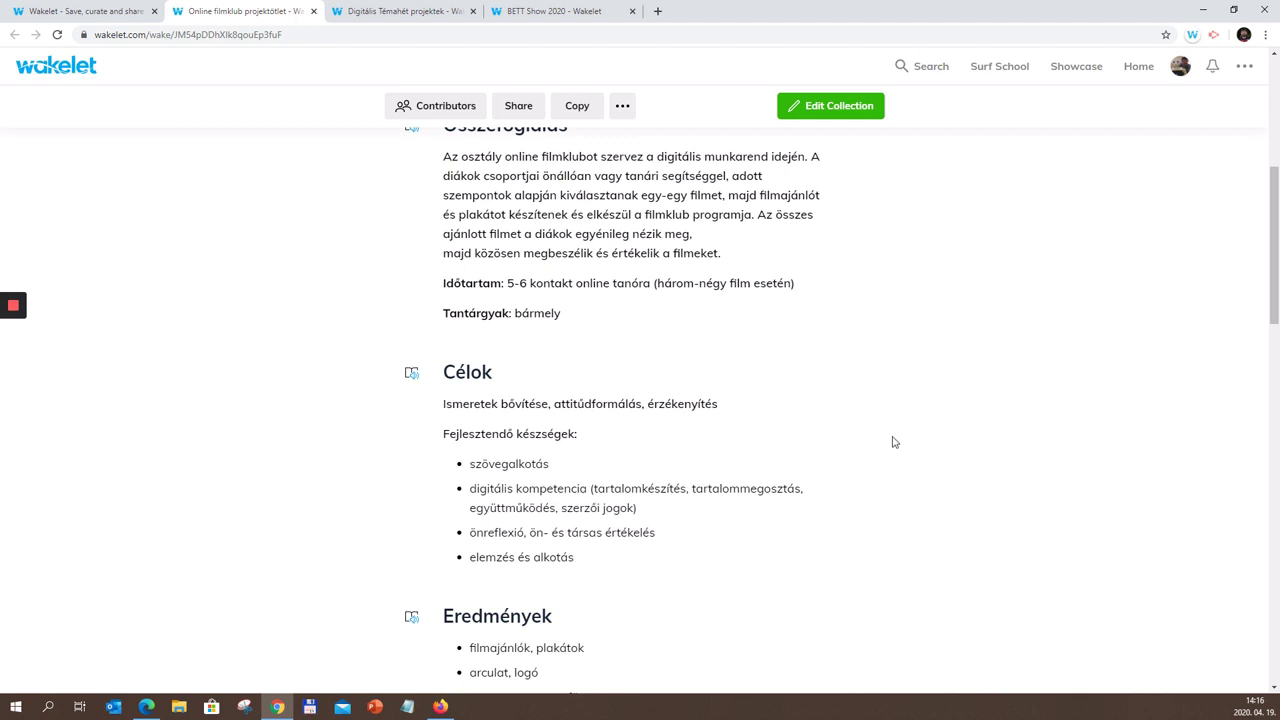
{"action": "scroll", "coordinate": [894, 442], "scroll_direction": "down", "scroll_amount": 6}
{"action": "scroll", "coordinate": [894, 442], "scroll_direction": "down", "scroll_amount": 4}
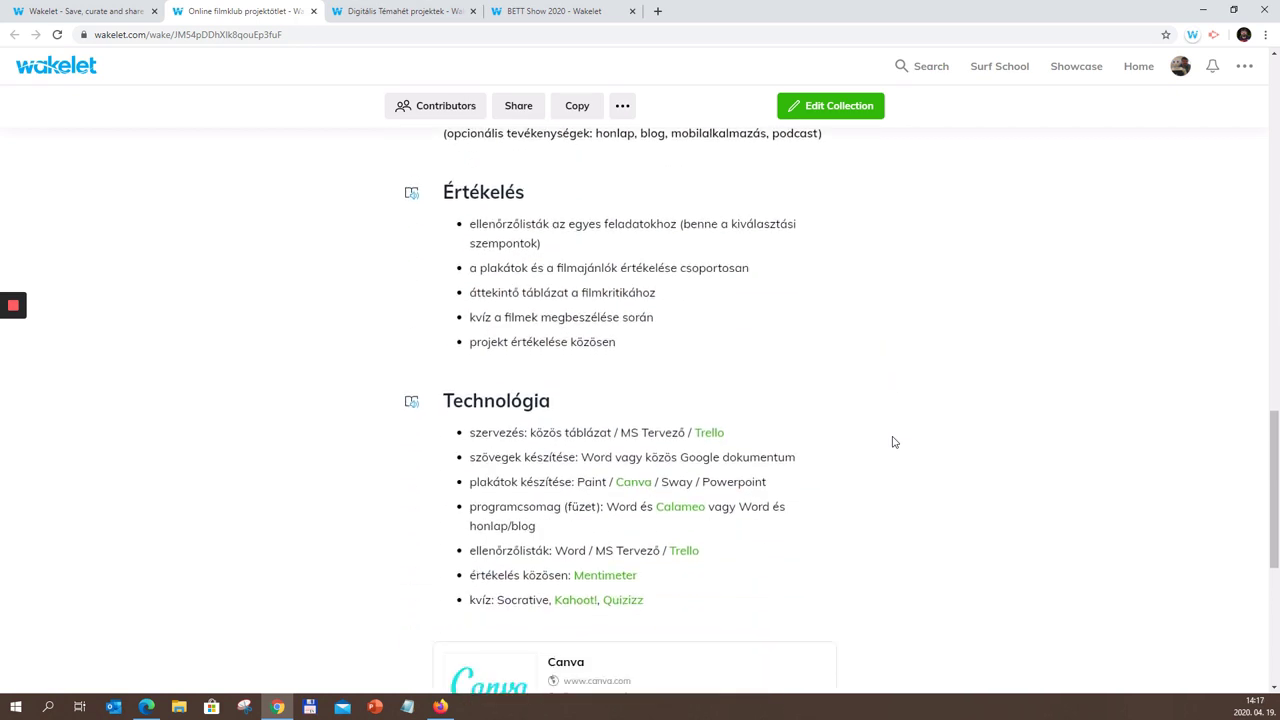
{"action": "scroll", "coordinate": [894, 442], "scroll_direction": "down", "scroll_amount": 3}
{"action": "scroll", "coordinate": [894, 442], "scroll_direction": "down", "scroll_amount": 2}
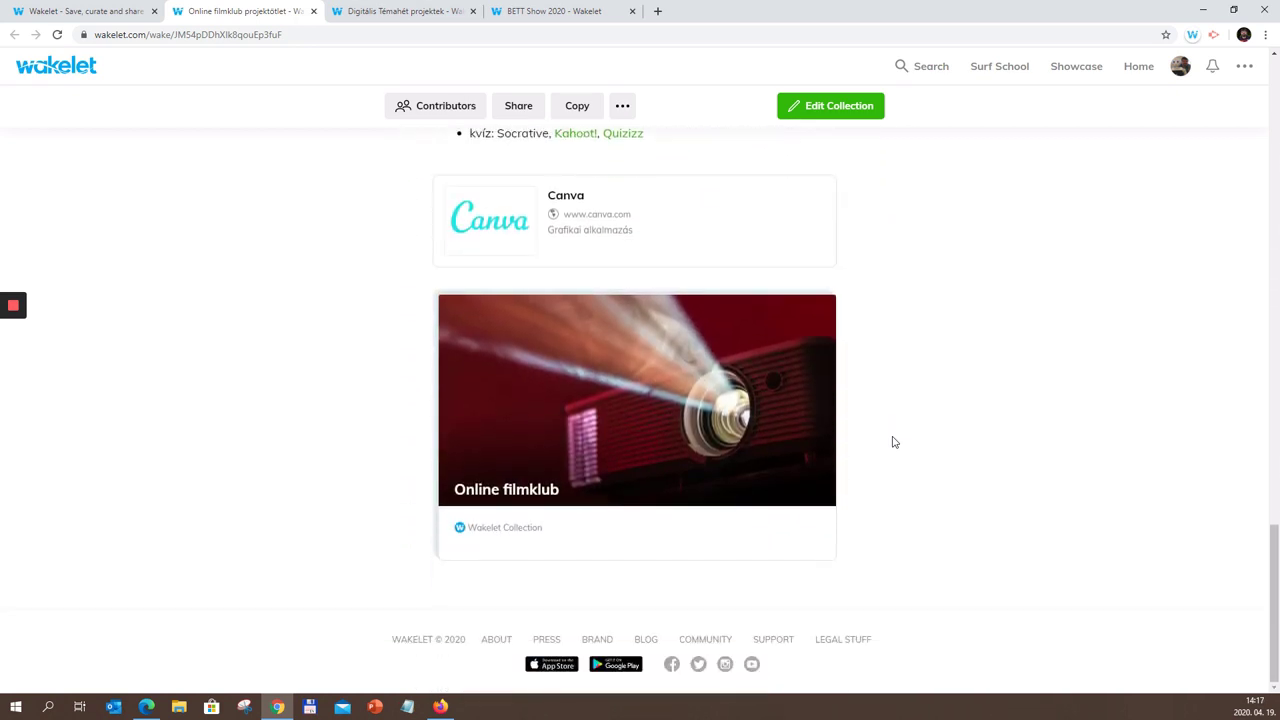
{"action": "scroll", "coordinate": [894, 442], "scroll_direction": "up", "scroll_amount": 10}
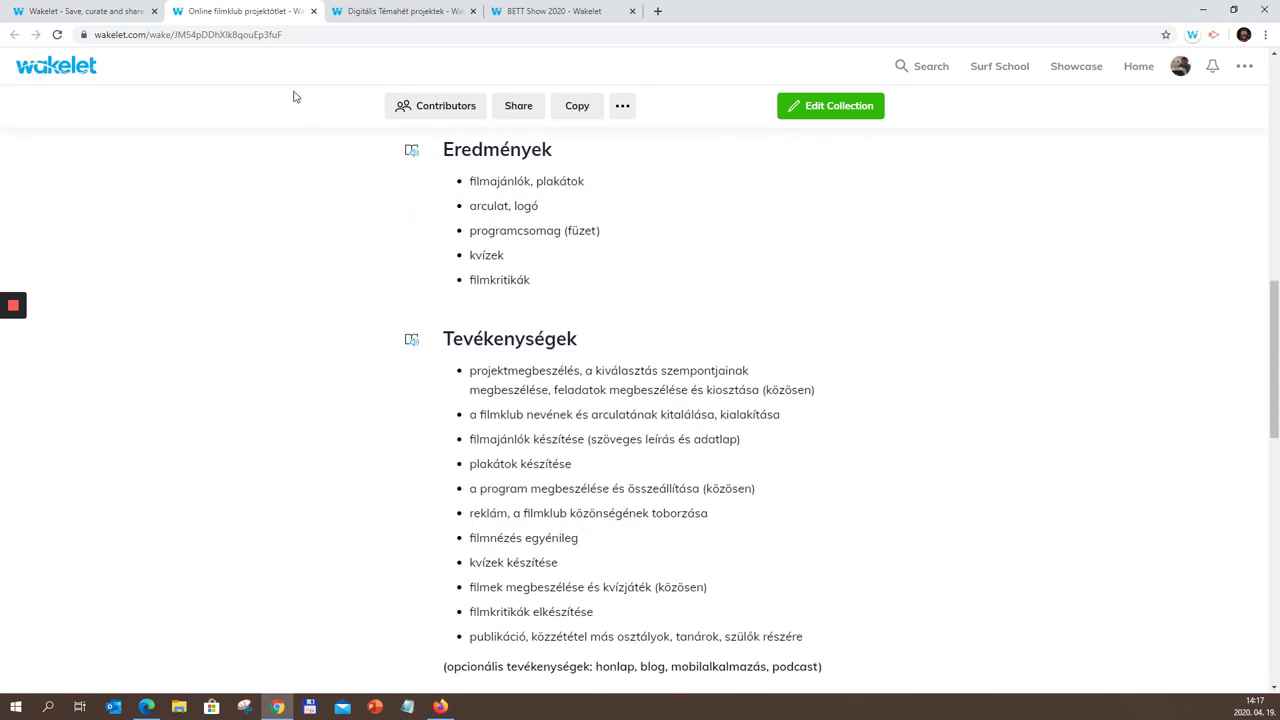
Step: Return to the "Wakelet tanárszemmel" collection and open its "Példa - videógyűjteményre" example
{"action": "left_click", "coordinate": [110, 12]}
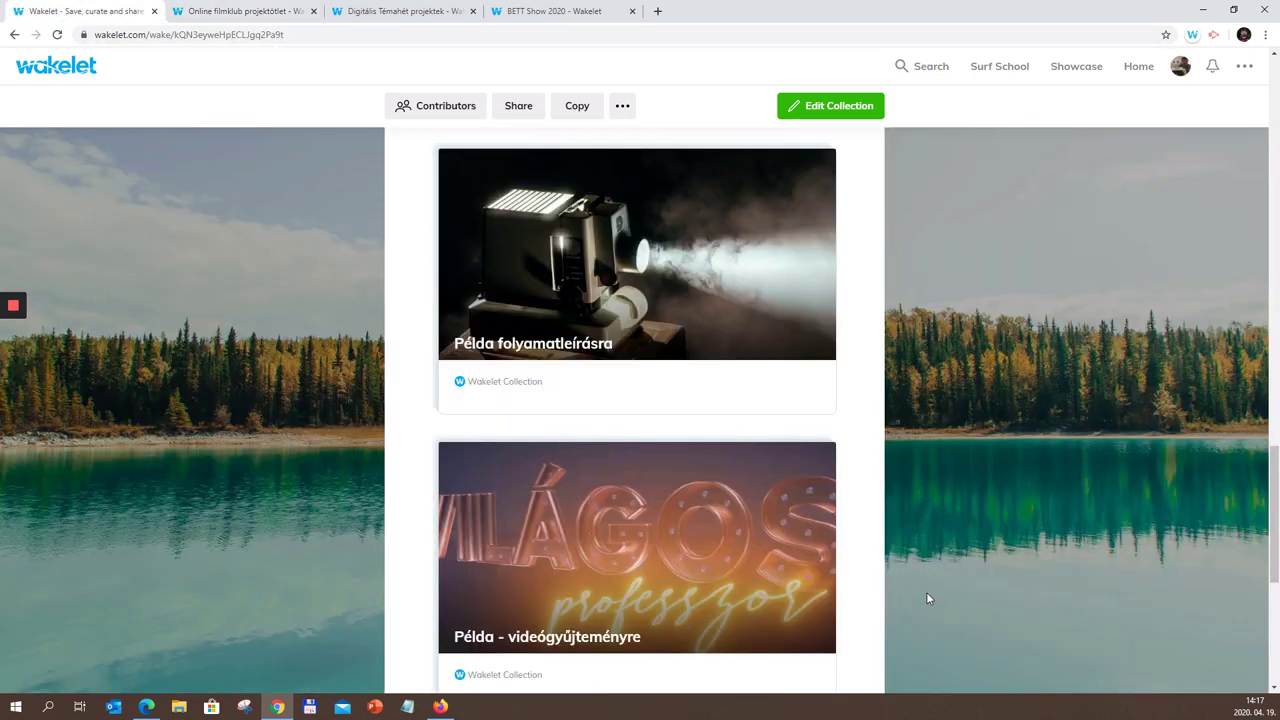
{"action": "scroll", "coordinate": [925, 598], "scroll_direction": "down", "scroll_amount": 2}
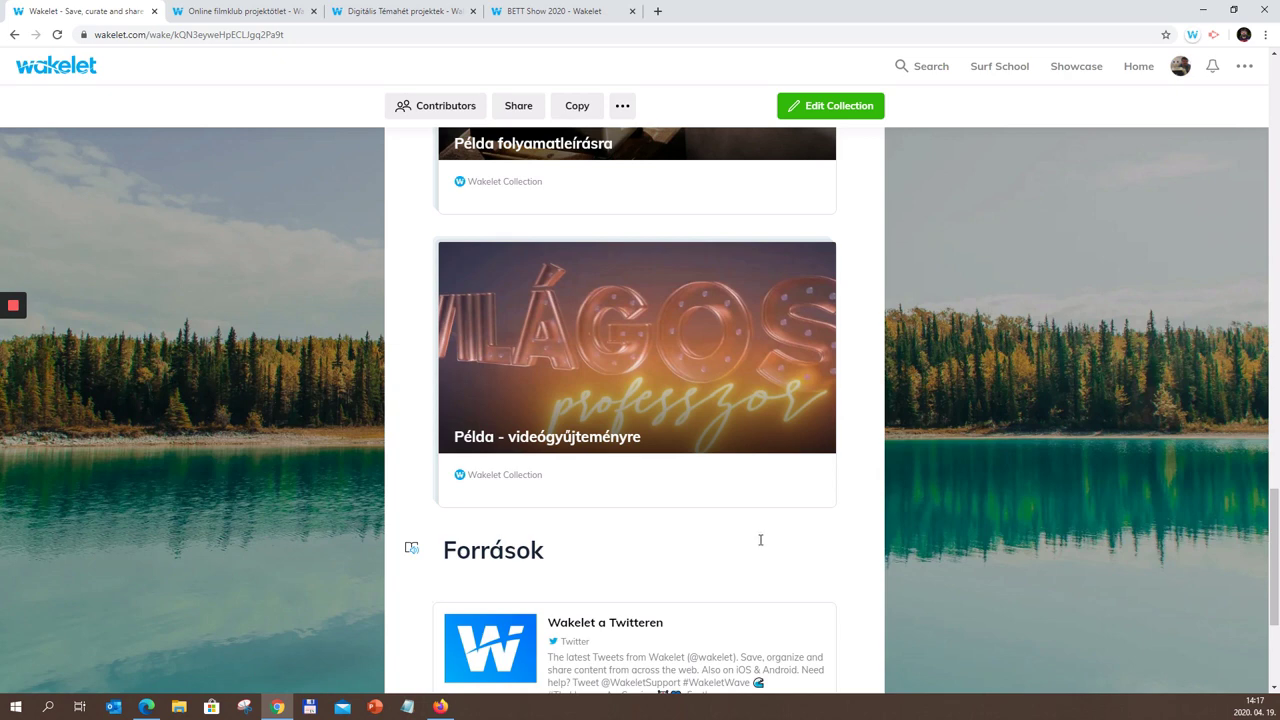
{"action": "scroll", "coordinate": [760, 540], "scroll_direction": "down", "scroll_amount": 1}
{"action": "left_click", "coordinate": [604, 378]}
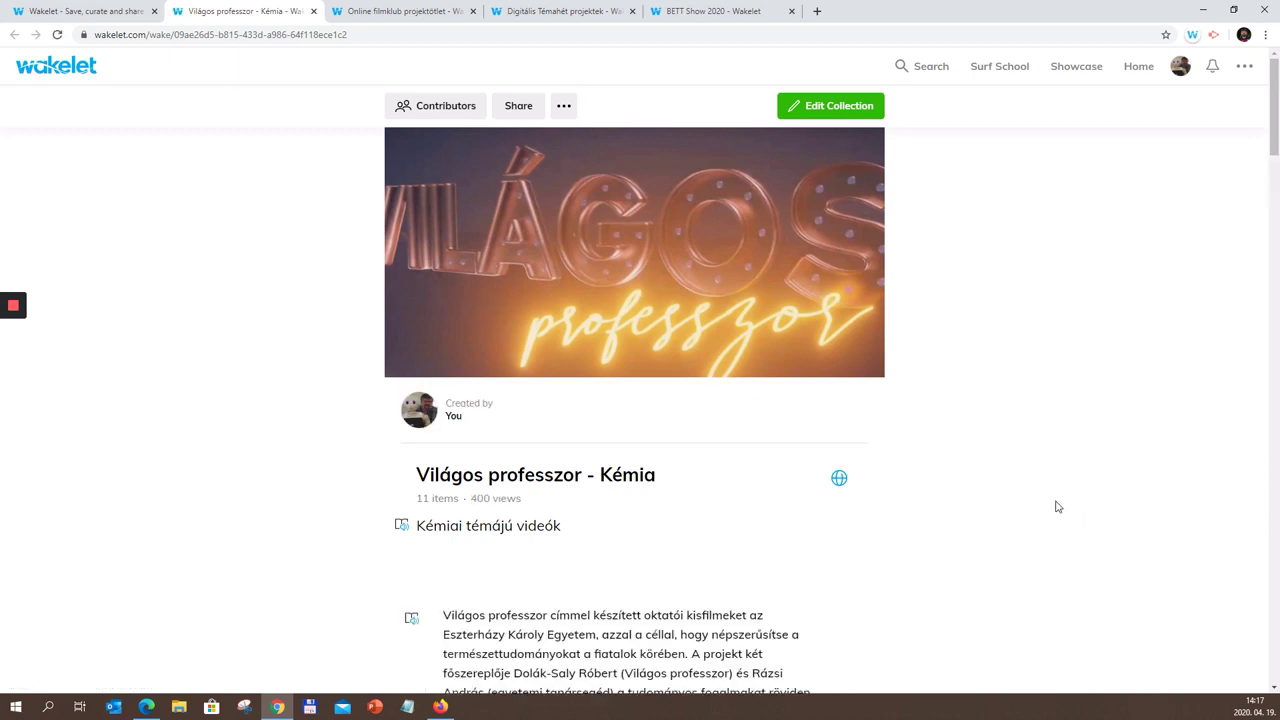
Step: Look through the introduction and the embedded YouTube video cards of the "Világos professzor - Kémia" collection
{"action": "scroll", "coordinate": [1057, 507], "scroll_direction": "down", "scroll_amount": 3}
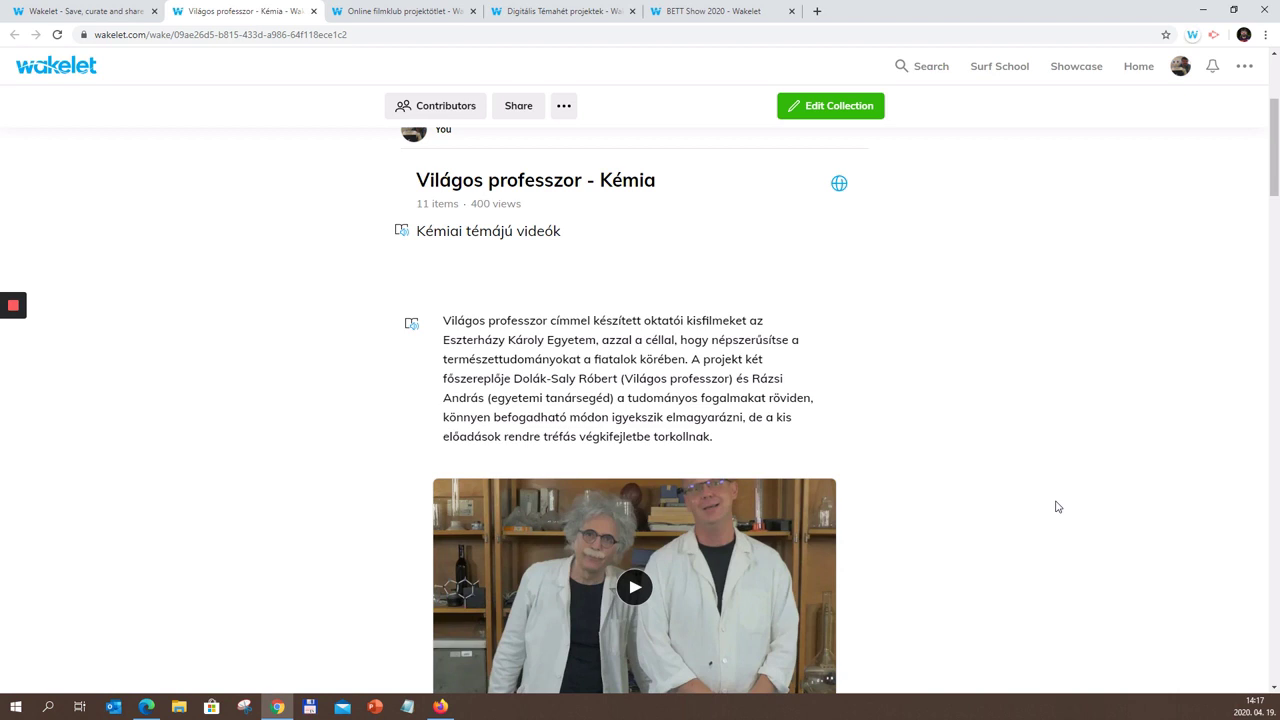
{"action": "scroll", "coordinate": [1058, 507], "scroll_direction": "down", "scroll_amount": 2}
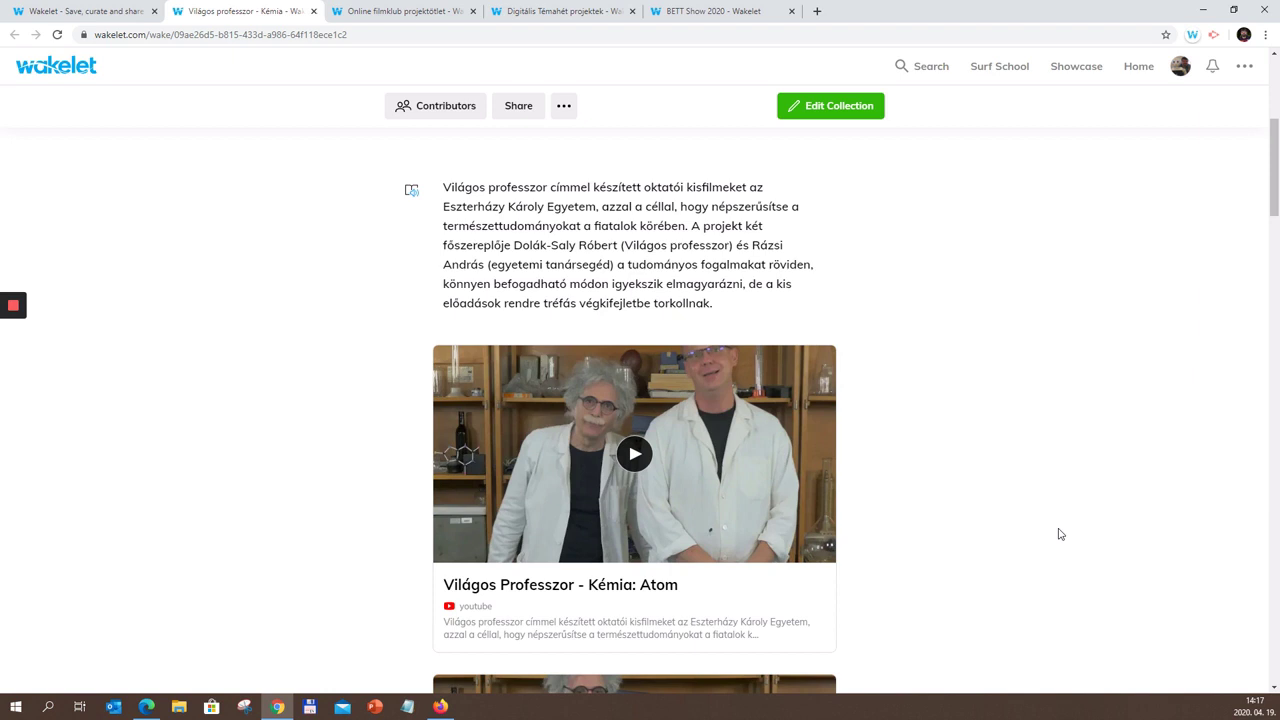
{"action": "scroll", "coordinate": [1074, 500], "scroll_direction": "down", "scroll_amount": 2}
{"action": "scroll", "coordinate": [1078, 495], "scroll_direction": "down", "scroll_amount": 3}
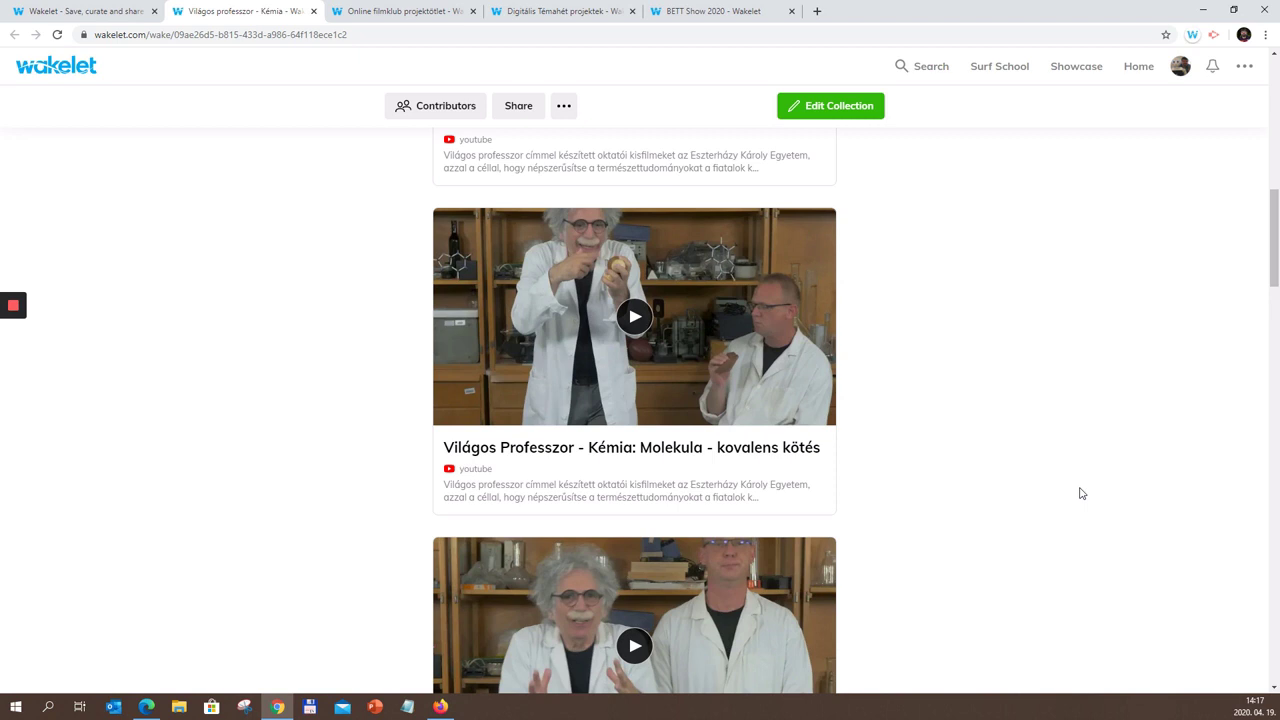
{"action": "scroll", "coordinate": [1080, 493], "scroll_direction": "down", "scroll_amount": 4}
{"action": "scroll", "coordinate": [1080, 493], "scroll_direction": "down", "scroll_amount": 4}
{"action": "scroll", "coordinate": [1080, 493], "scroll_direction": "down", "scroll_amount": 3}
{"action": "scroll", "coordinate": [1082, 492], "scroll_direction": "down", "scroll_amount": 2}
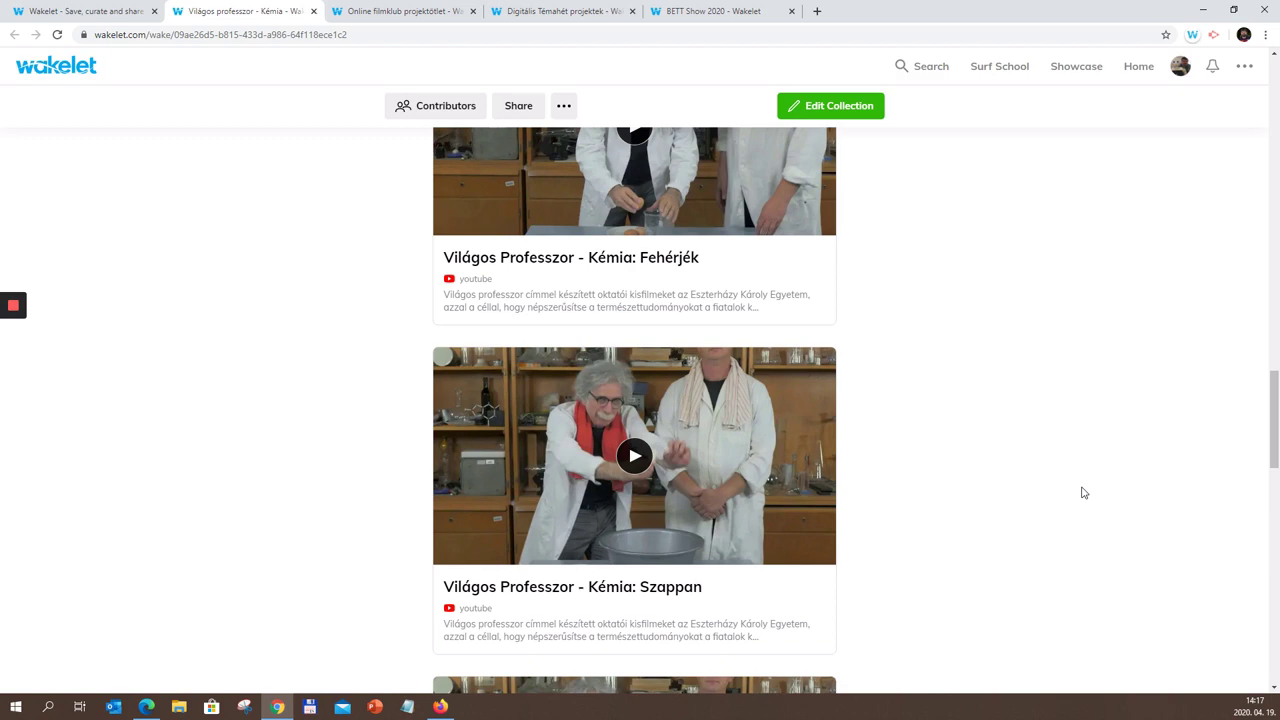
Step: Return to the header of the chemistry video collection and highlight its item count and view count
{"action": "scroll", "coordinate": [1083, 492], "scroll_direction": "up", "scroll_amount": 3}
{"action": "scroll", "coordinate": [1083, 492], "scroll_direction": "up", "scroll_amount": 2}
{"action": "scroll", "coordinate": [1083, 492], "scroll_direction": "up", "scroll_amount": 6}
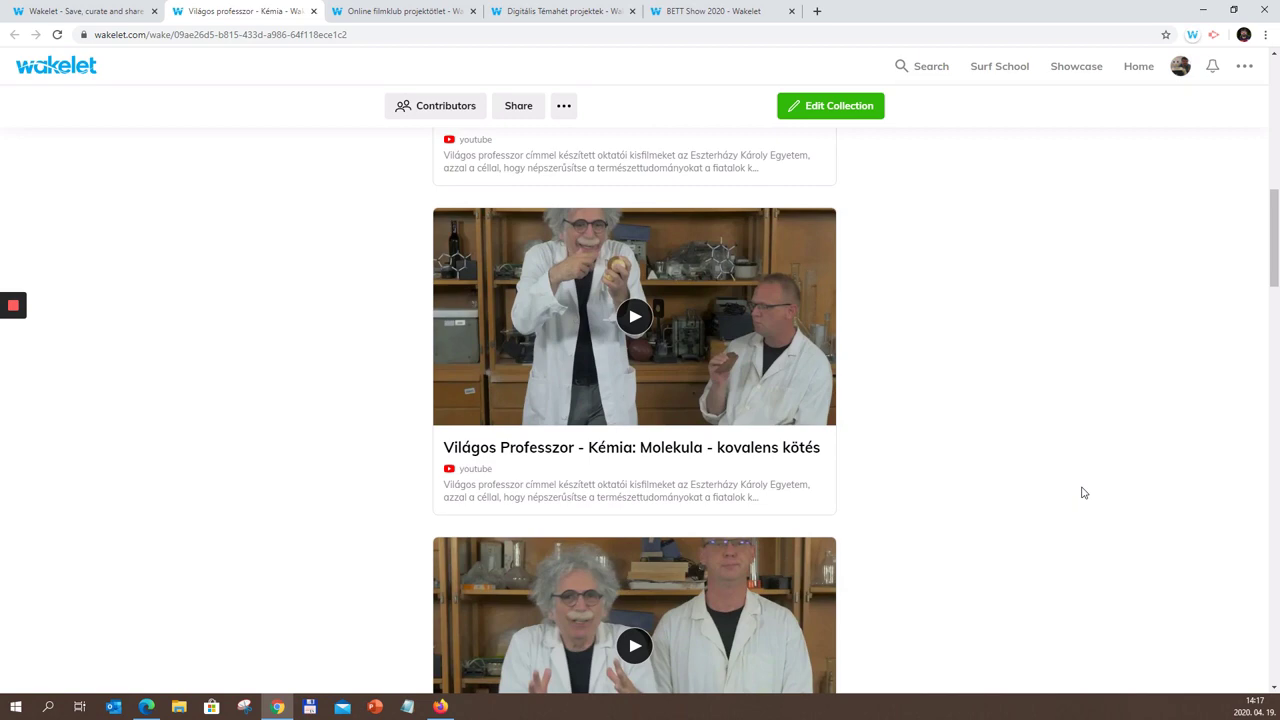
{"action": "scroll", "coordinate": [1083, 492], "scroll_direction": "up", "scroll_amount": 7}
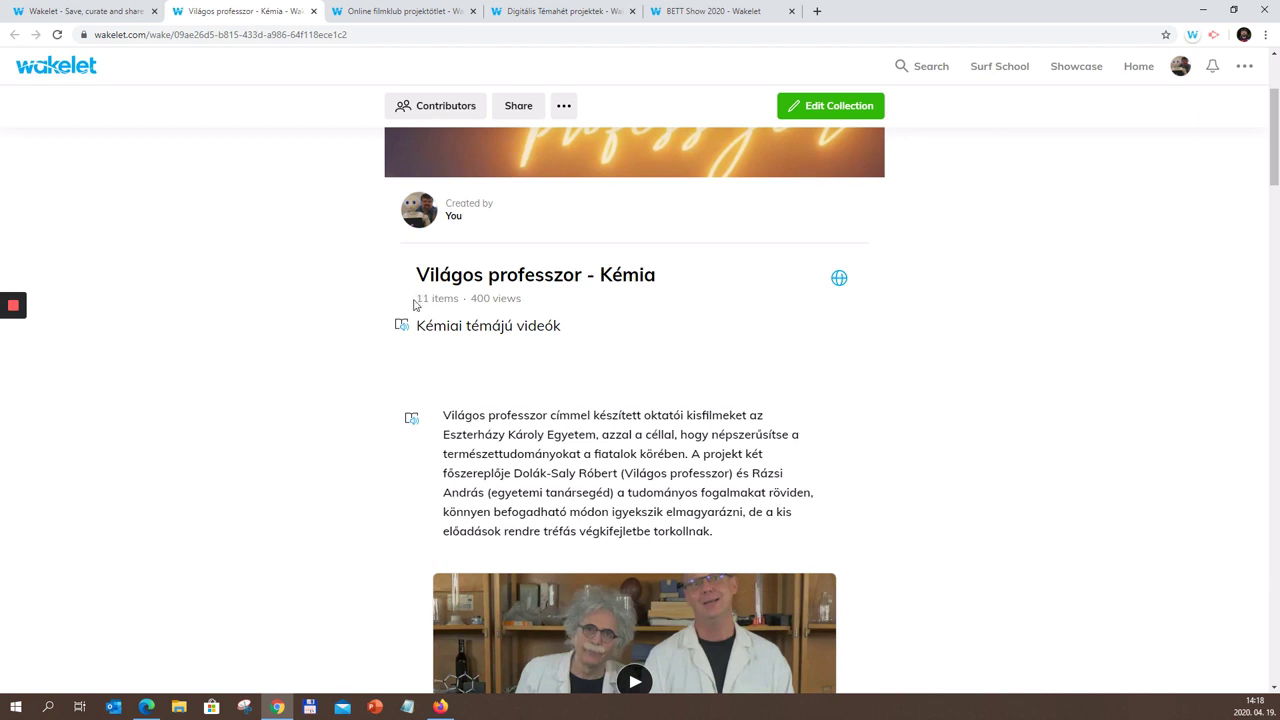
{"action": "left_click_drag", "start_coordinate": [418, 299], "coordinate": [461, 299]}
{"action": "left_click_drag", "start_coordinate": [524, 298], "coordinate": [471, 298]}
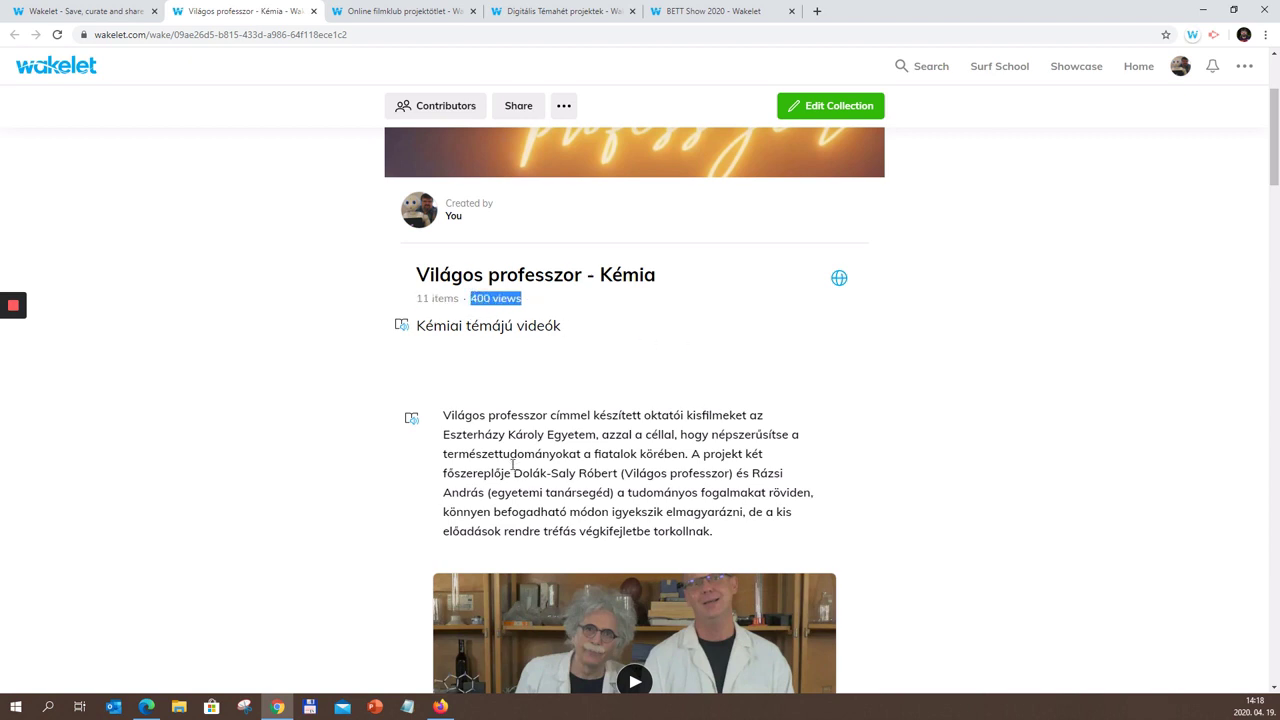
{"action": "scroll", "coordinate": [514, 468], "scroll_direction": "up", "scroll_amount": 2}
Step: Go back to the header of the "Wakelet tanárszemmel" collection, and open the home page with the account's own collections
{"action": "left_click", "coordinate": [107, 15]}
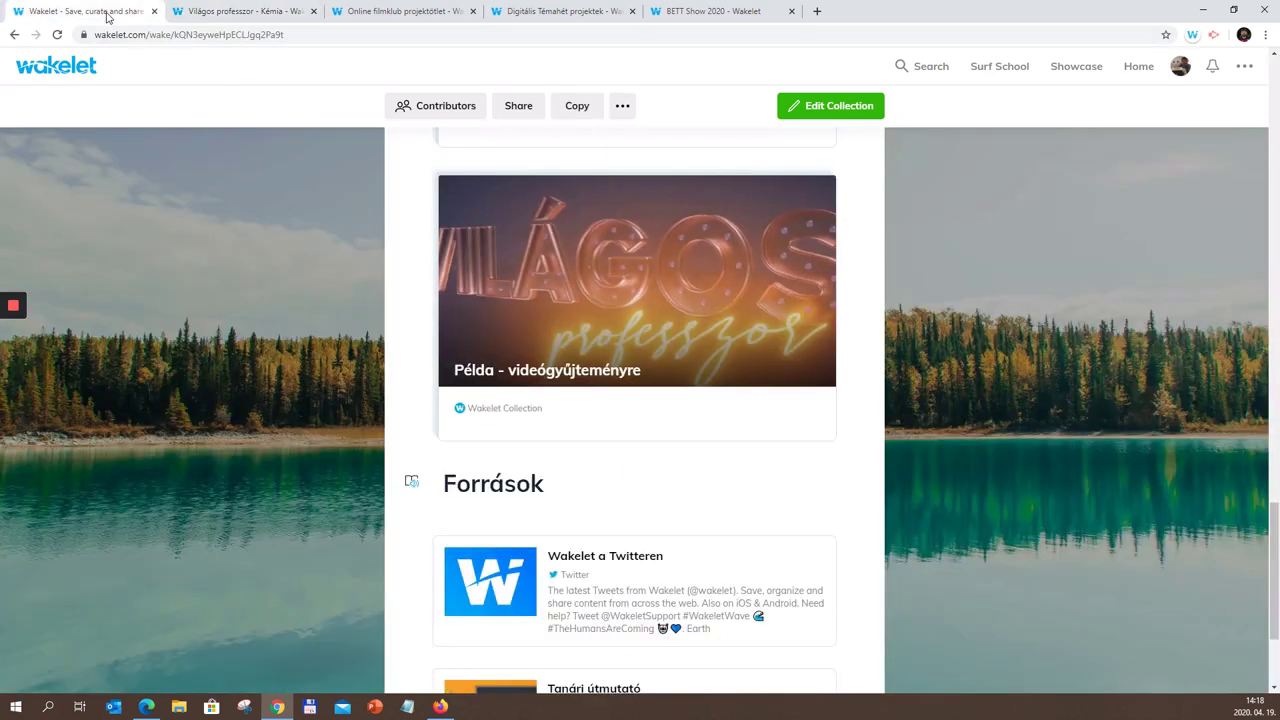
{"action": "scroll", "coordinate": [264, 461], "scroll_direction": "up", "scroll_amount": 6}
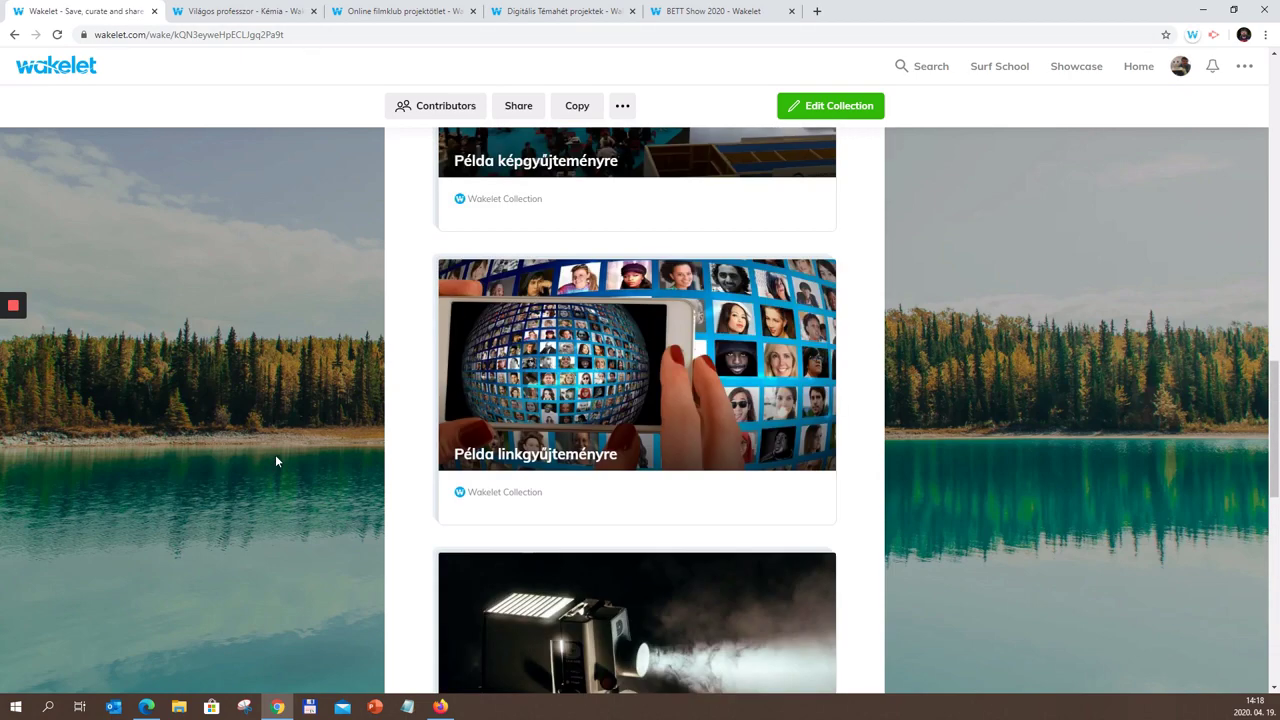
{"action": "scroll", "coordinate": [279, 458], "scroll_direction": "up", "scroll_amount": 15}
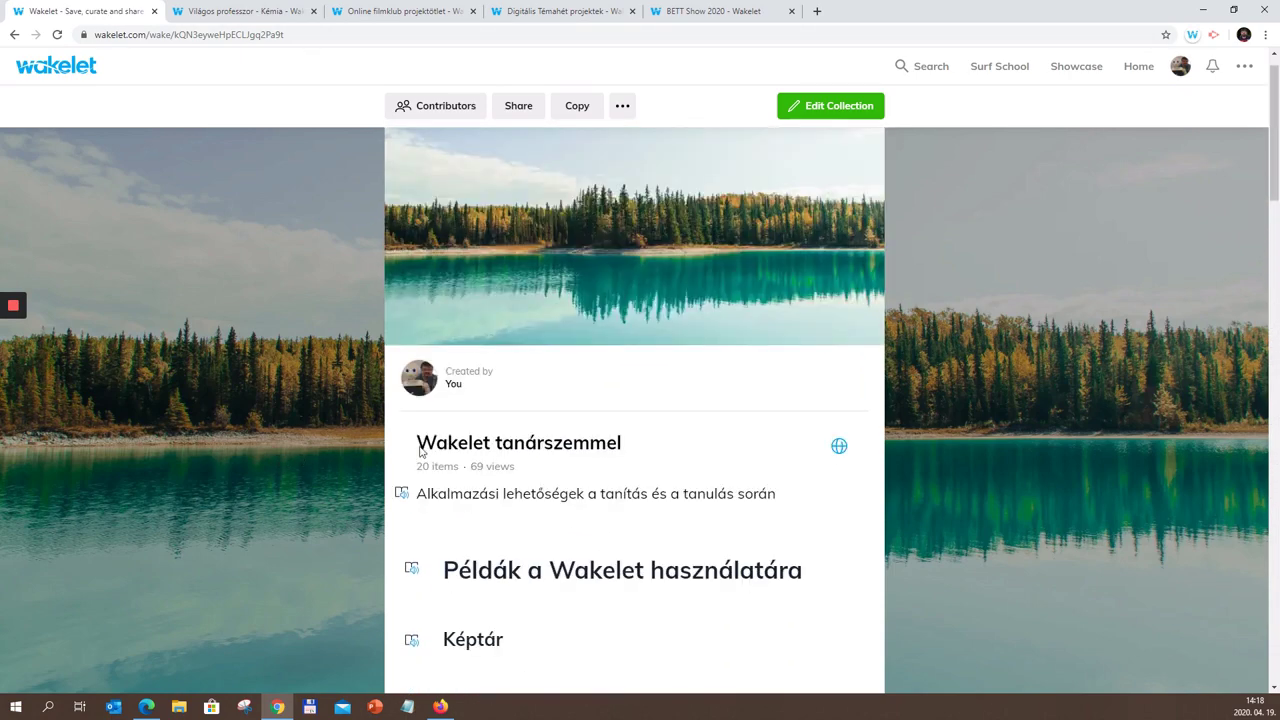
{"action": "scroll", "coordinate": [409, 443], "scroll_direction": "up", "scroll_amount": 1}
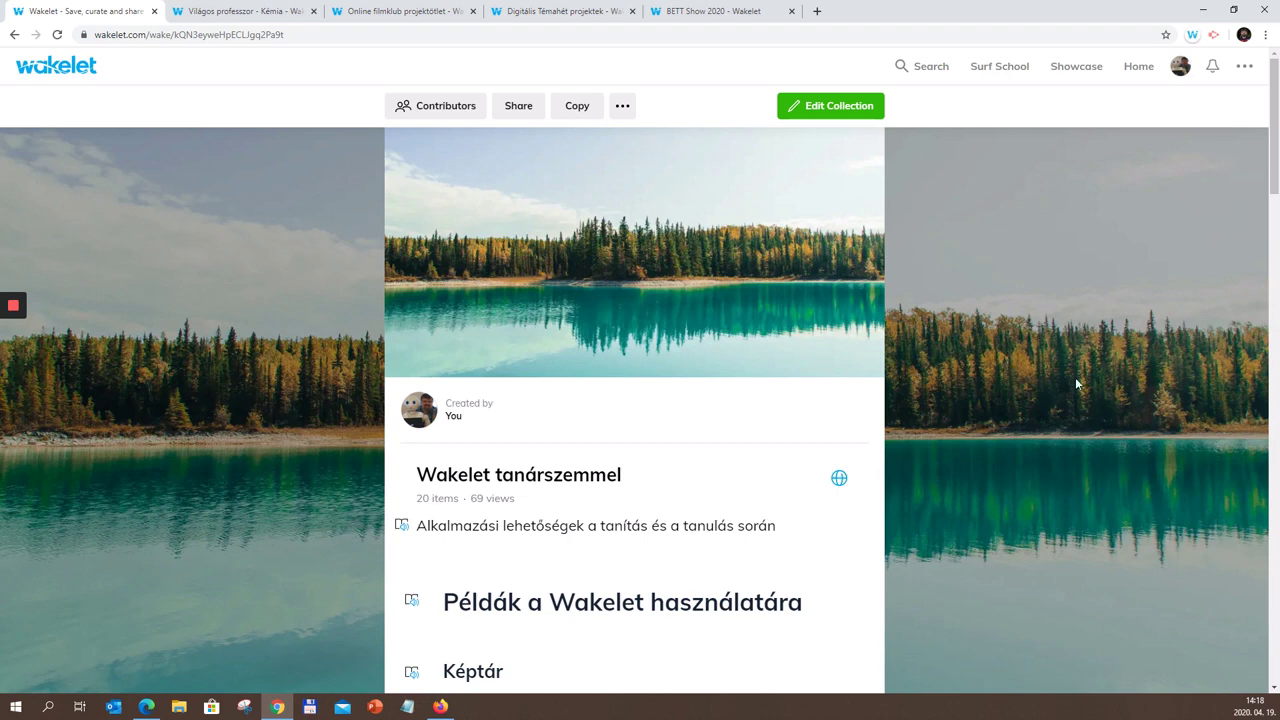
{"action": "left_click", "coordinate": [1136, 68]}
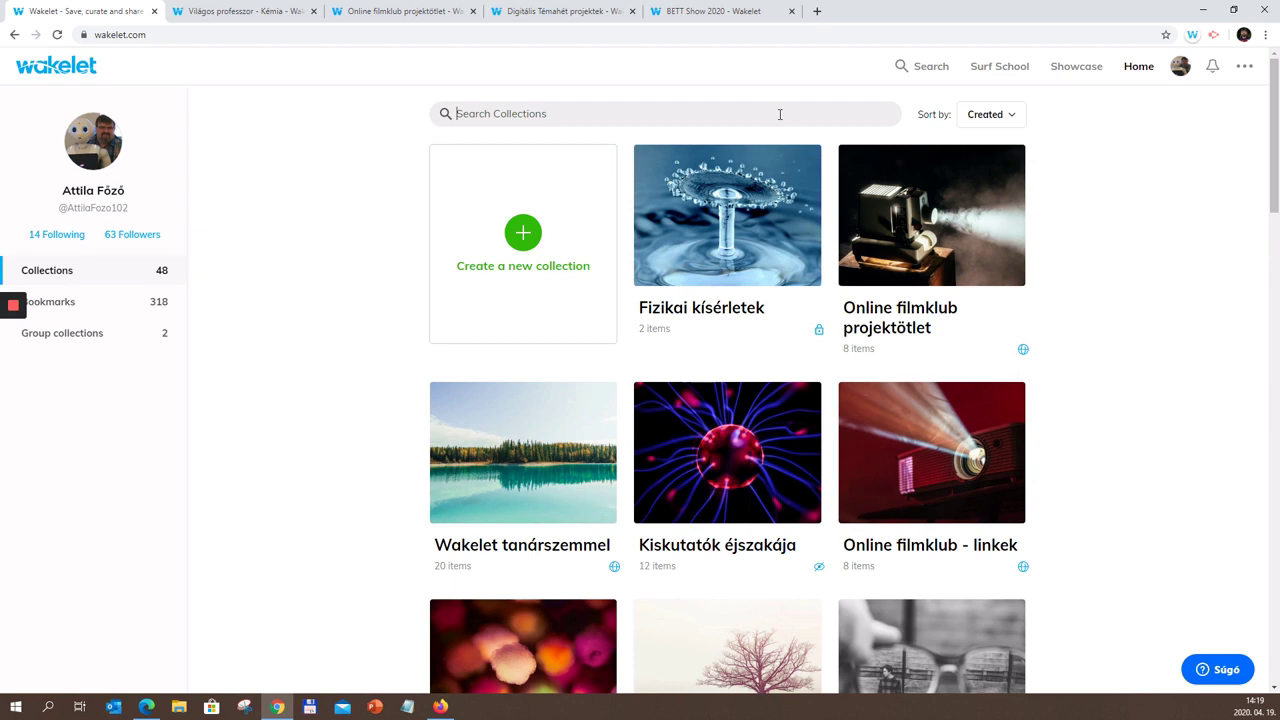
Step: Search all of Wakelet for "maths" and browse the matching public collections
{"action": "left_click", "coordinate": [913, 67]}
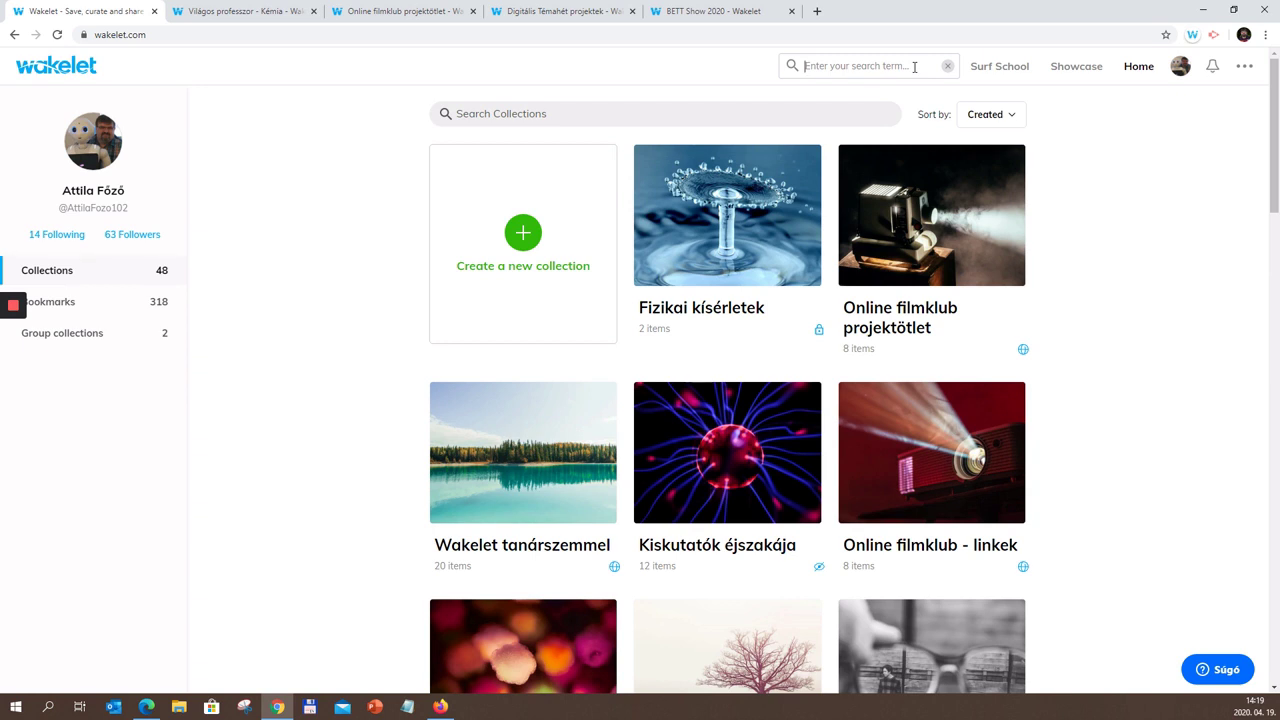
{"action": "type", "text": "maths"}
{"action": "key", "text": "Return"}
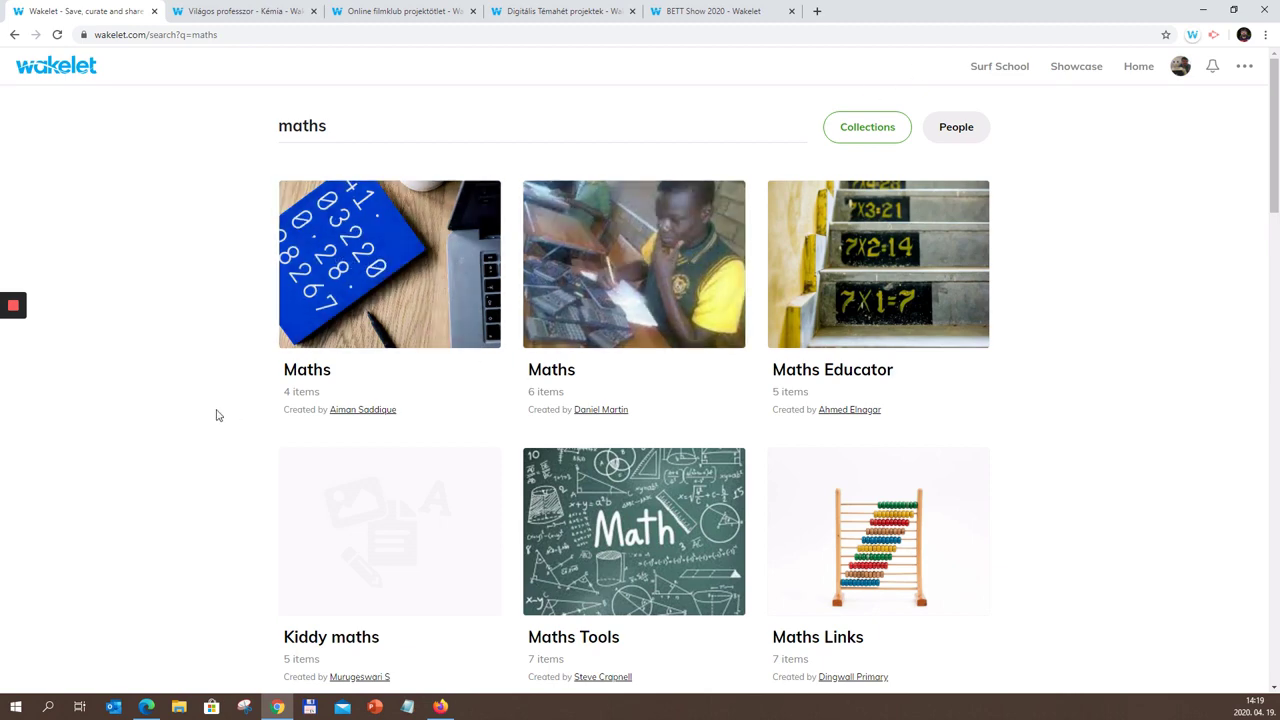
{"action": "scroll", "coordinate": [216, 410], "scroll_direction": "down", "scroll_amount": 1}
{"action": "scroll", "coordinate": [216, 408], "scroll_direction": "down", "scroll_amount": 5}
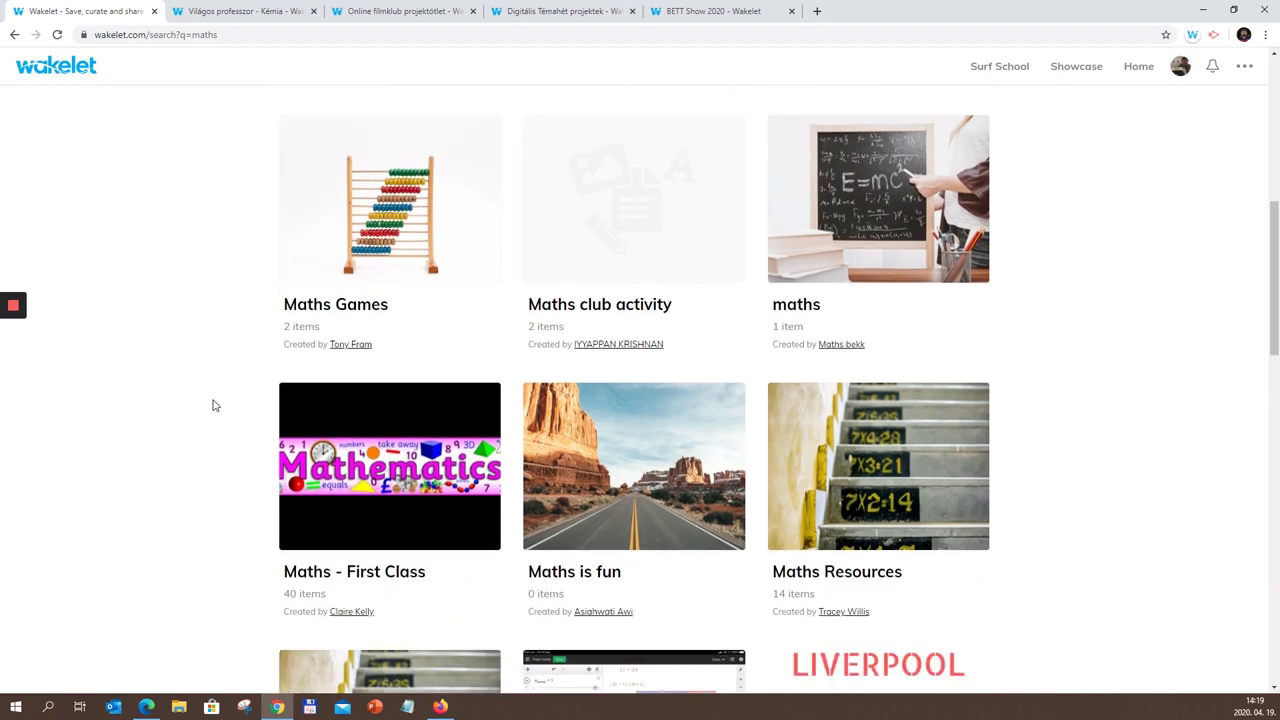
Step: Browse further through the public collections matching "maths", comparing their covers, titles, item counts and creators
{"action": "scroll", "coordinate": [213, 405], "scroll_direction": "down", "scroll_amount": 3}
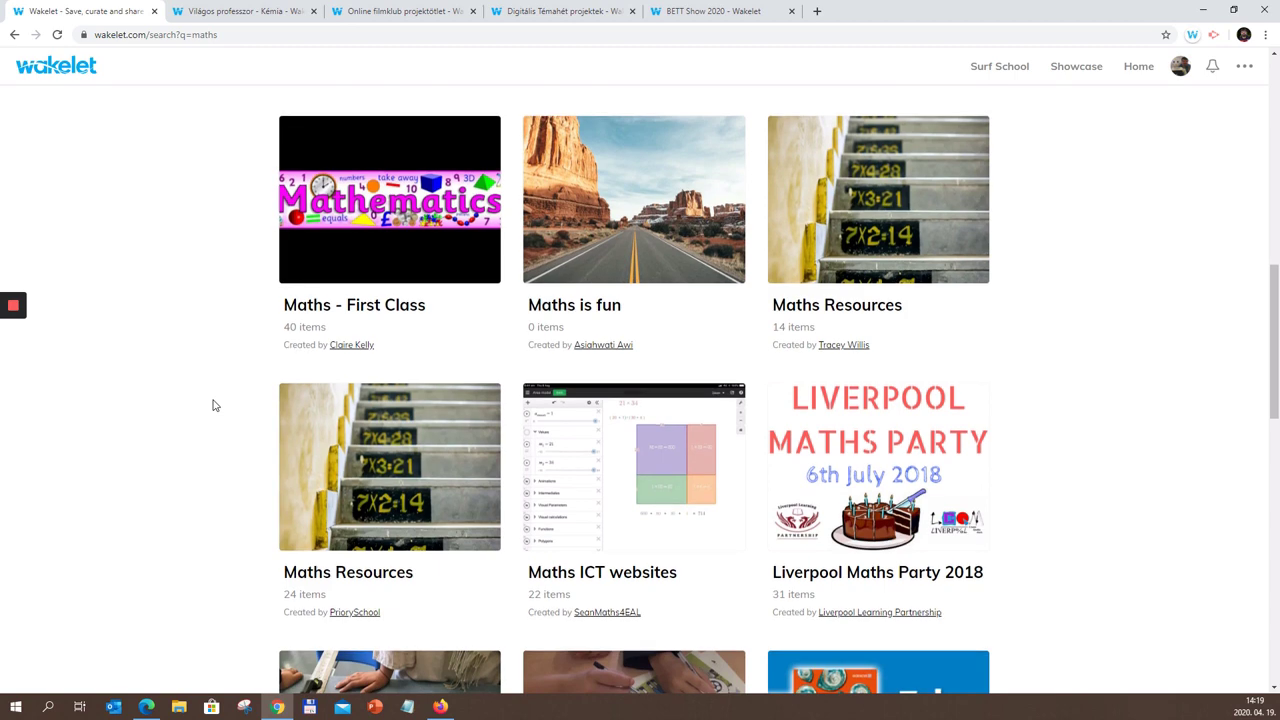
{"action": "scroll", "coordinate": [213, 405], "scroll_direction": "down", "scroll_amount": 1}
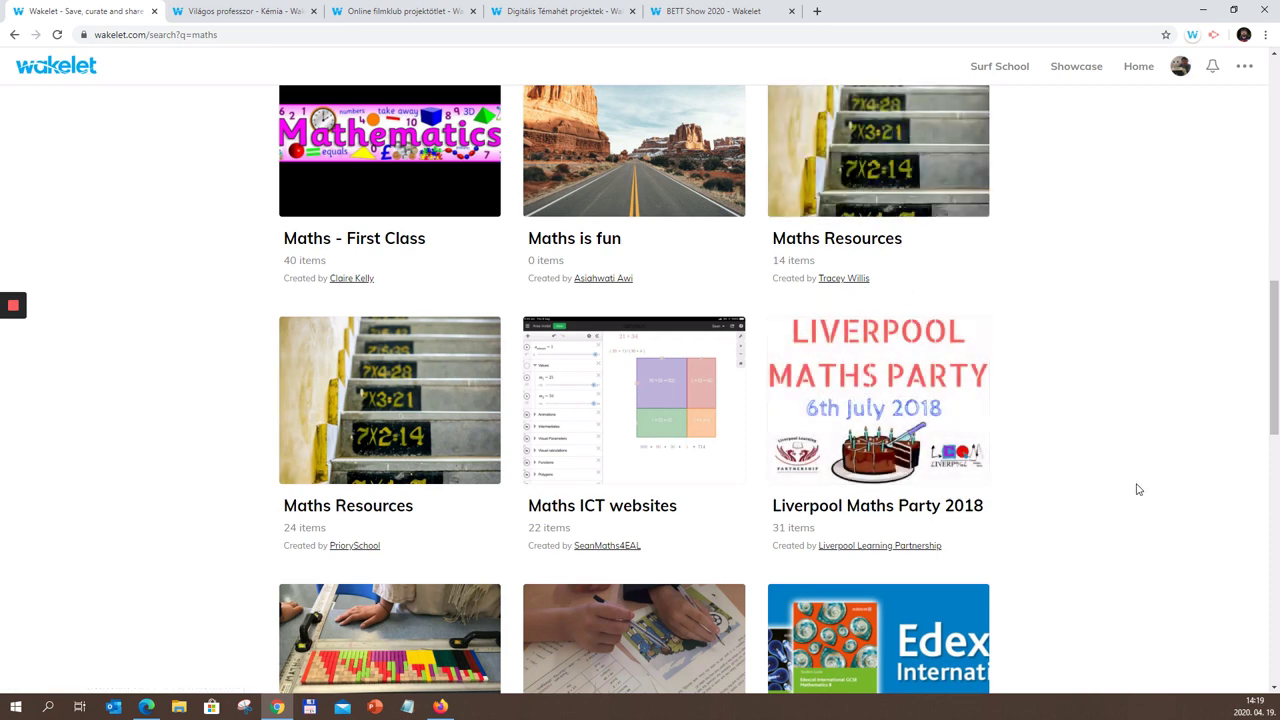
{"action": "scroll", "coordinate": [1134, 482], "scroll_direction": "down", "scroll_amount": 2}
{"action": "scroll", "coordinate": [1134, 482], "scroll_direction": "down", "scroll_amount": 2}
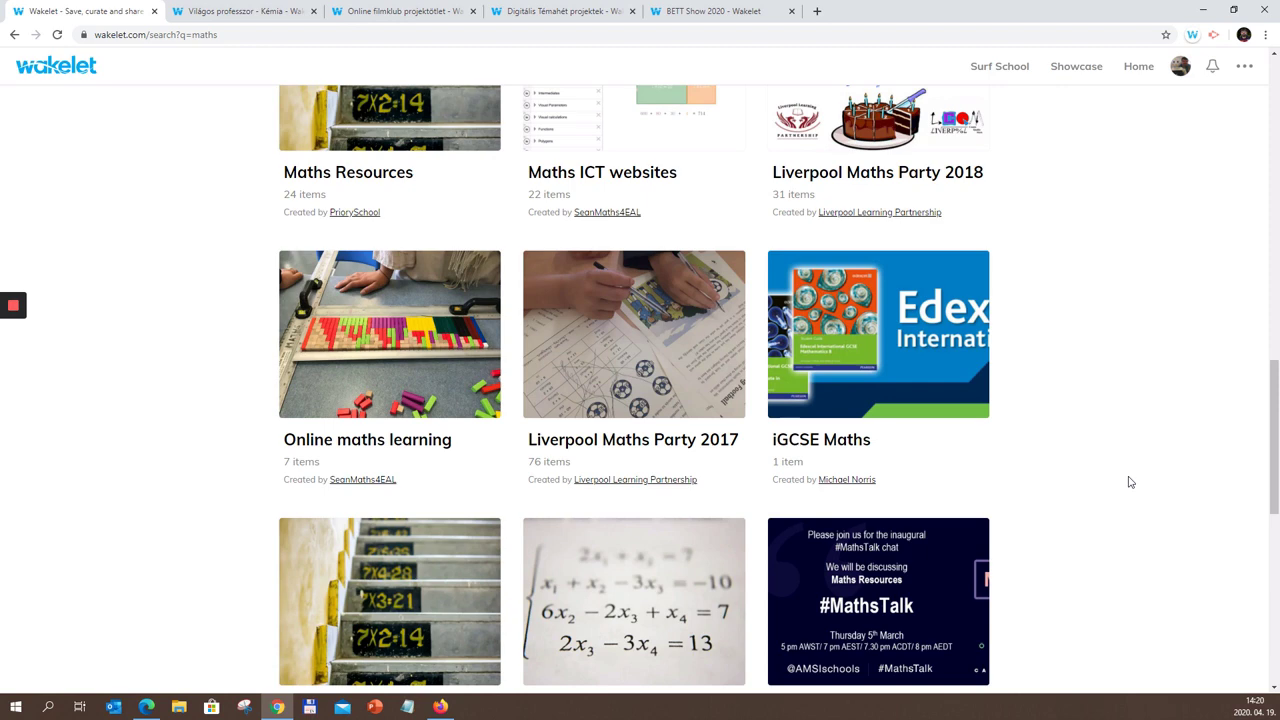
{"action": "scroll", "coordinate": [1130, 482], "scroll_direction": "down", "scroll_amount": 2}
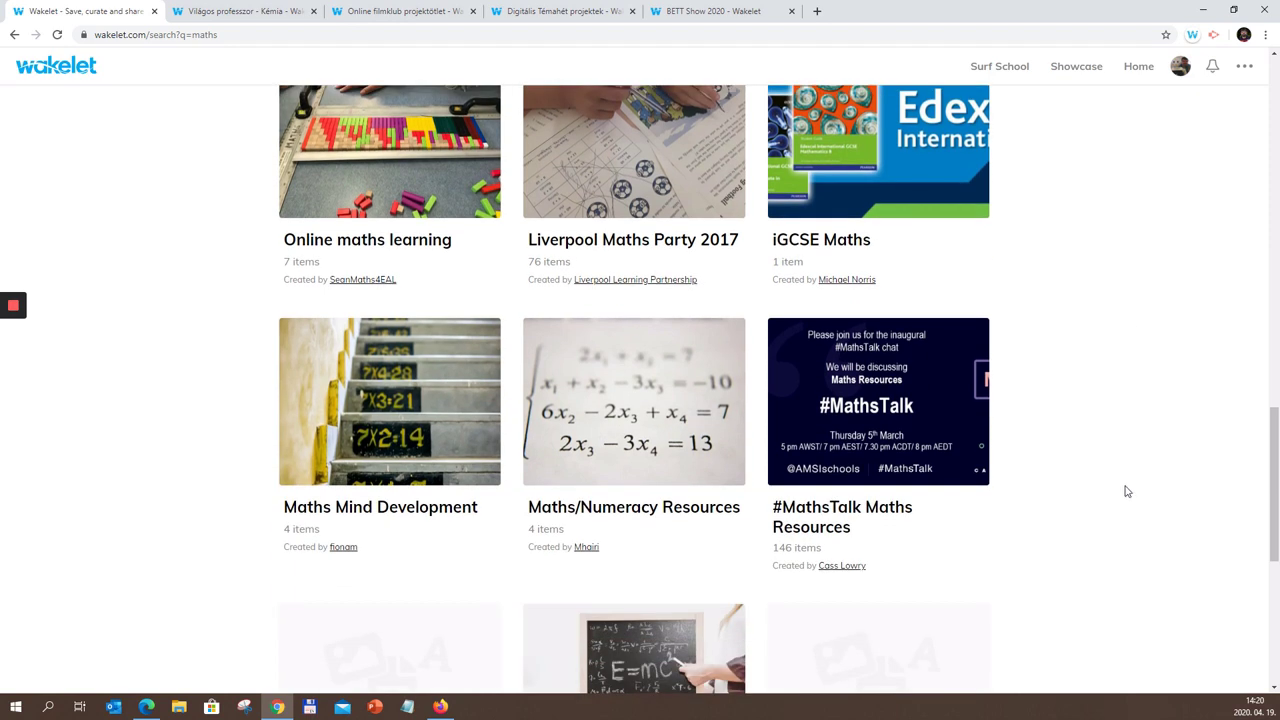
{"action": "scroll", "coordinate": [1128, 484], "scroll_direction": "down", "scroll_amount": 1}
{"action": "scroll", "coordinate": [1122, 486], "scroll_direction": "down", "scroll_amount": 2}
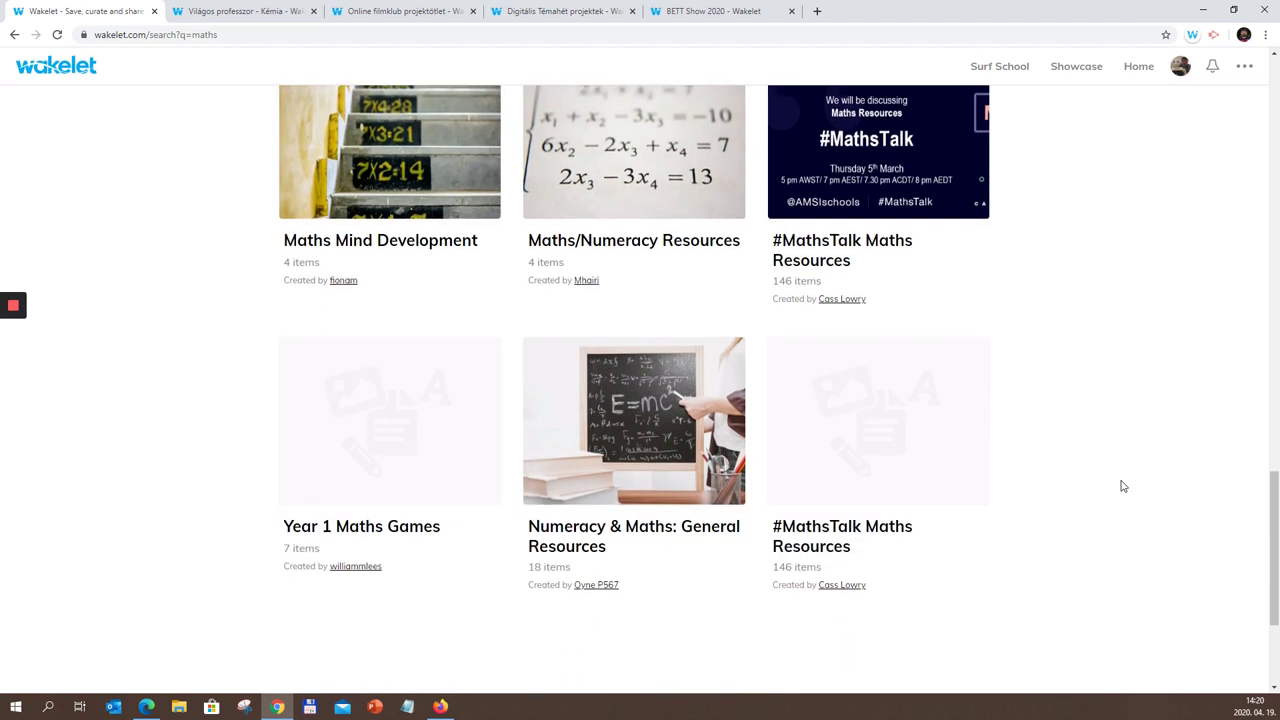
{"action": "scroll", "coordinate": [1122, 486], "scroll_direction": "down", "scroll_amount": 3}
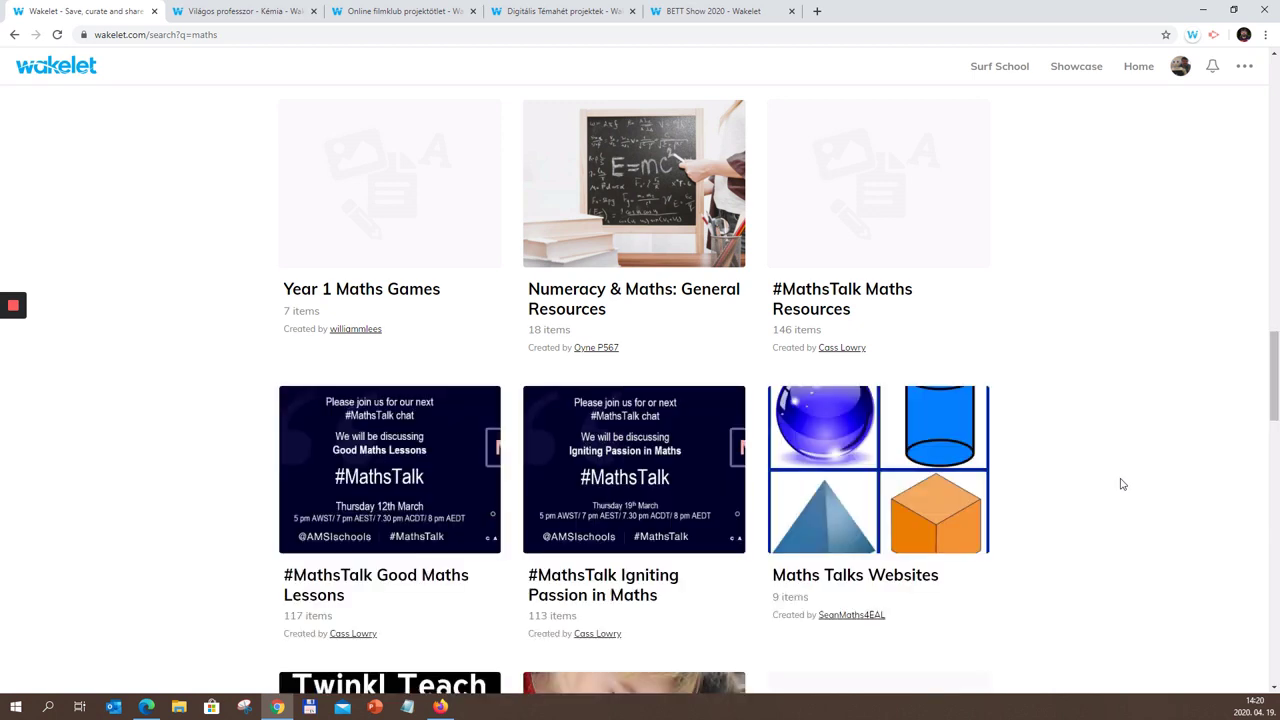
{"action": "scroll", "coordinate": [1122, 484], "scroll_direction": "down", "scroll_amount": 2}
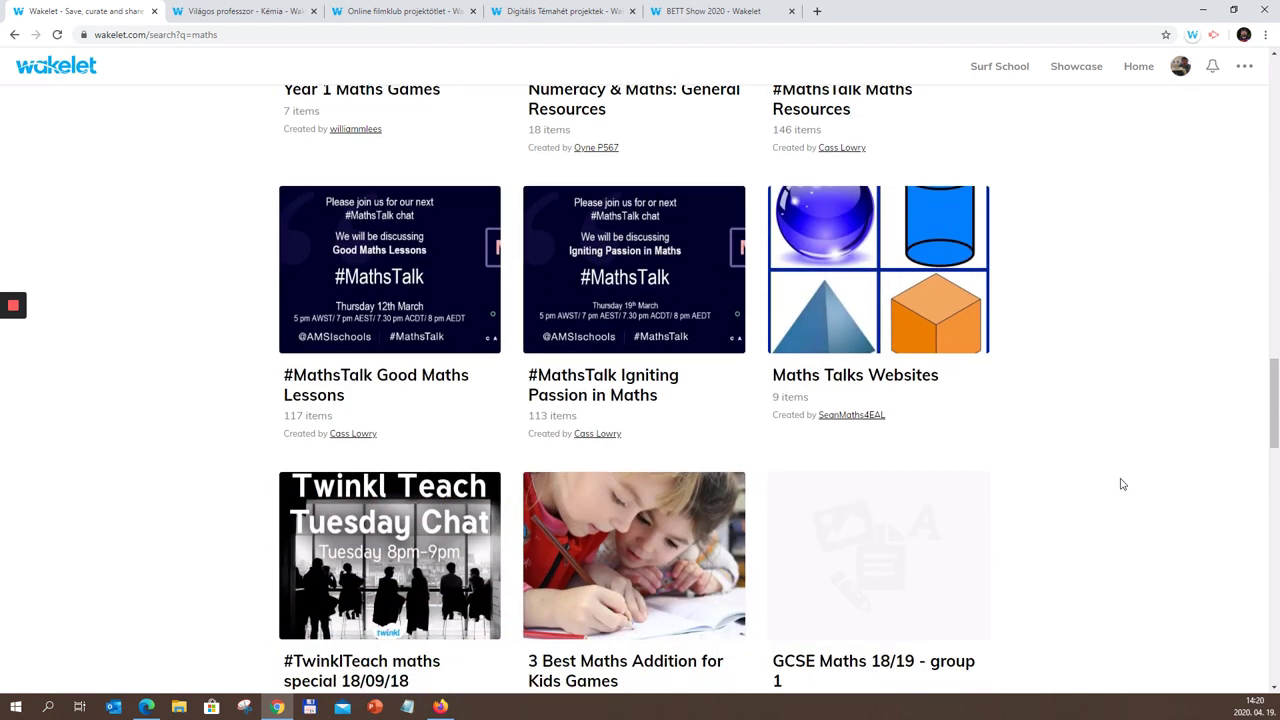
{"action": "scroll", "coordinate": [1122, 484], "scroll_direction": "down", "scroll_amount": 2}
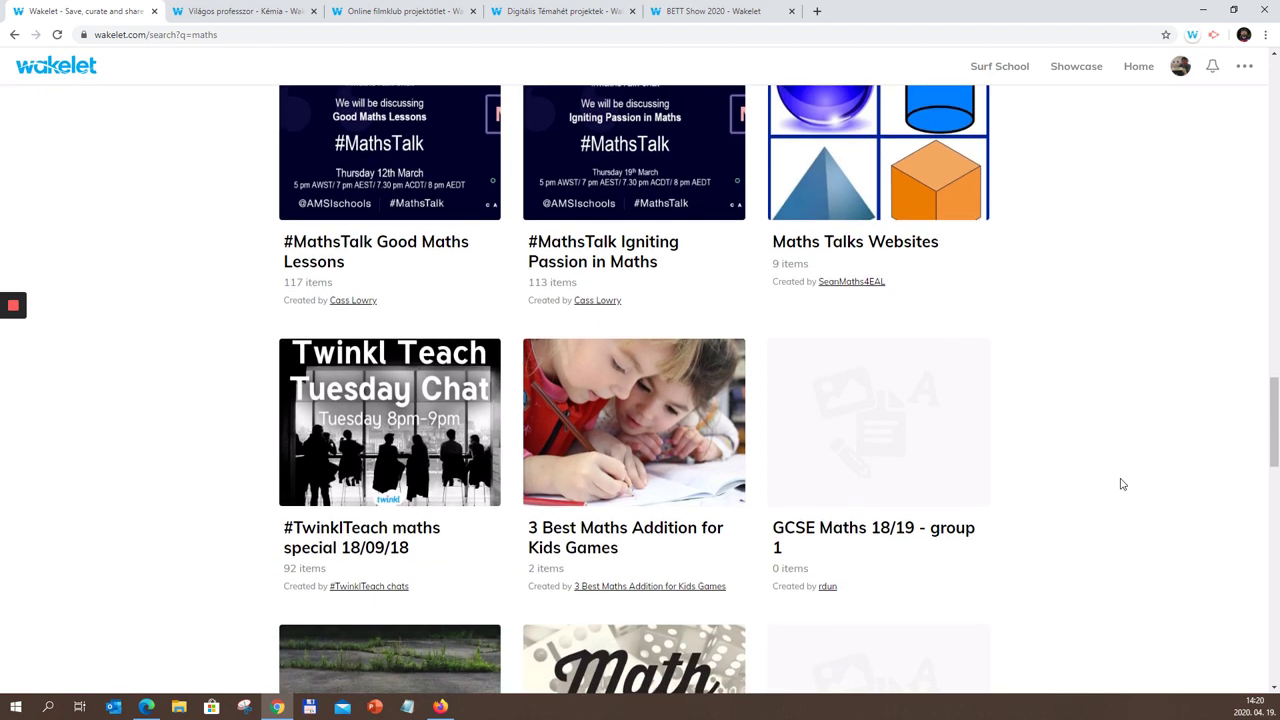
{"action": "scroll", "coordinate": [1122, 484], "scroll_direction": "down", "scroll_amount": 2}
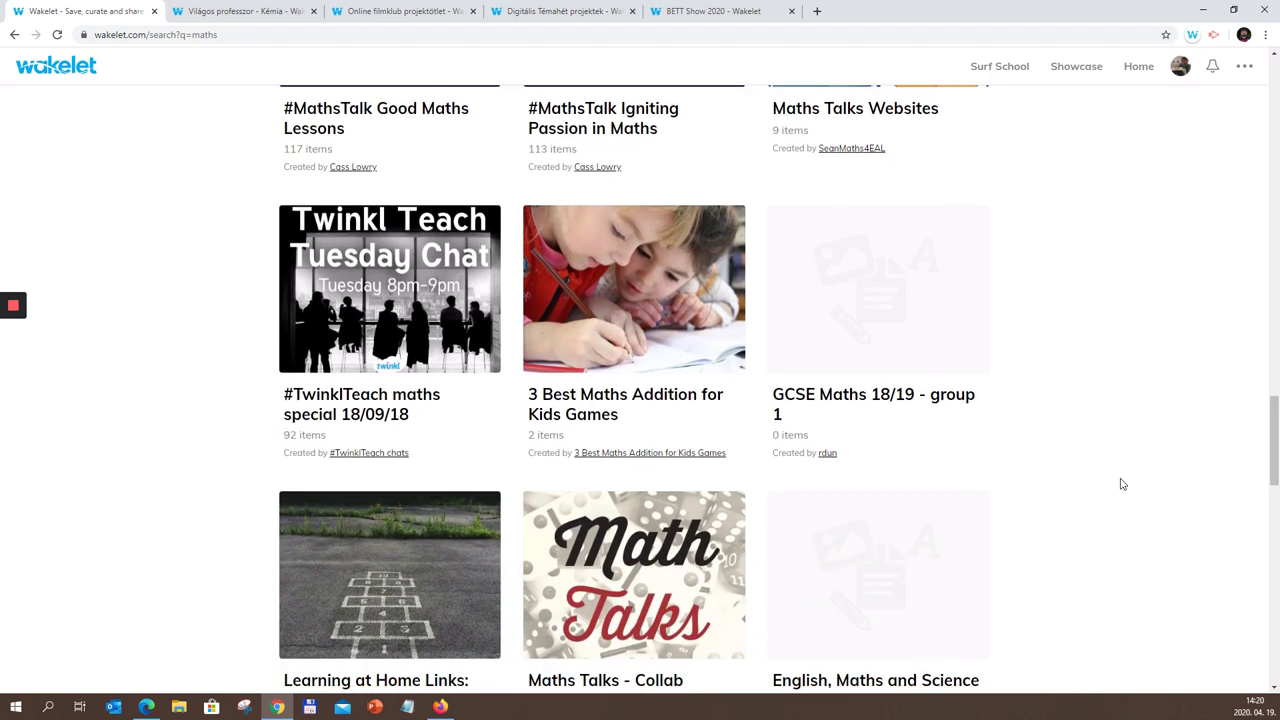
{"action": "scroll", "coordinate": [1122, 484], "scroll_direction": "down", "scroll_amount": 4}
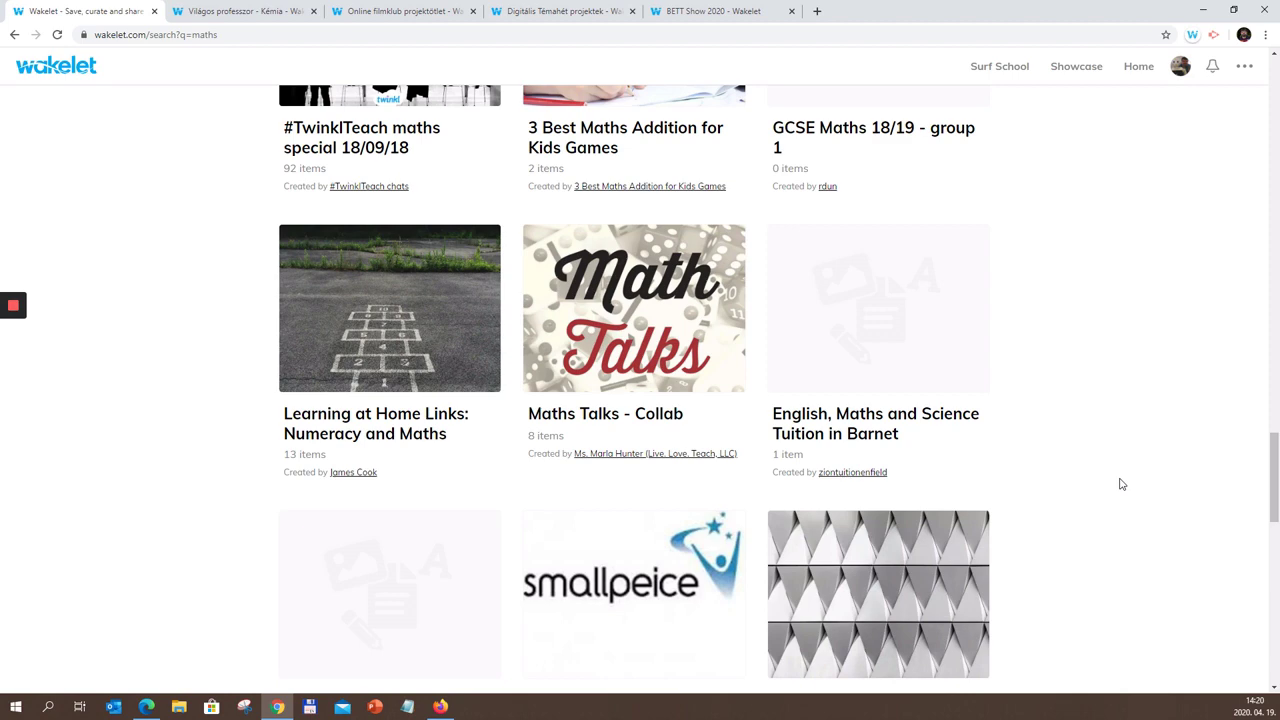
{"action": "scroll", "coordinate": [1122, 484], "scroll_direction": "down", "scroll_amount": 4}
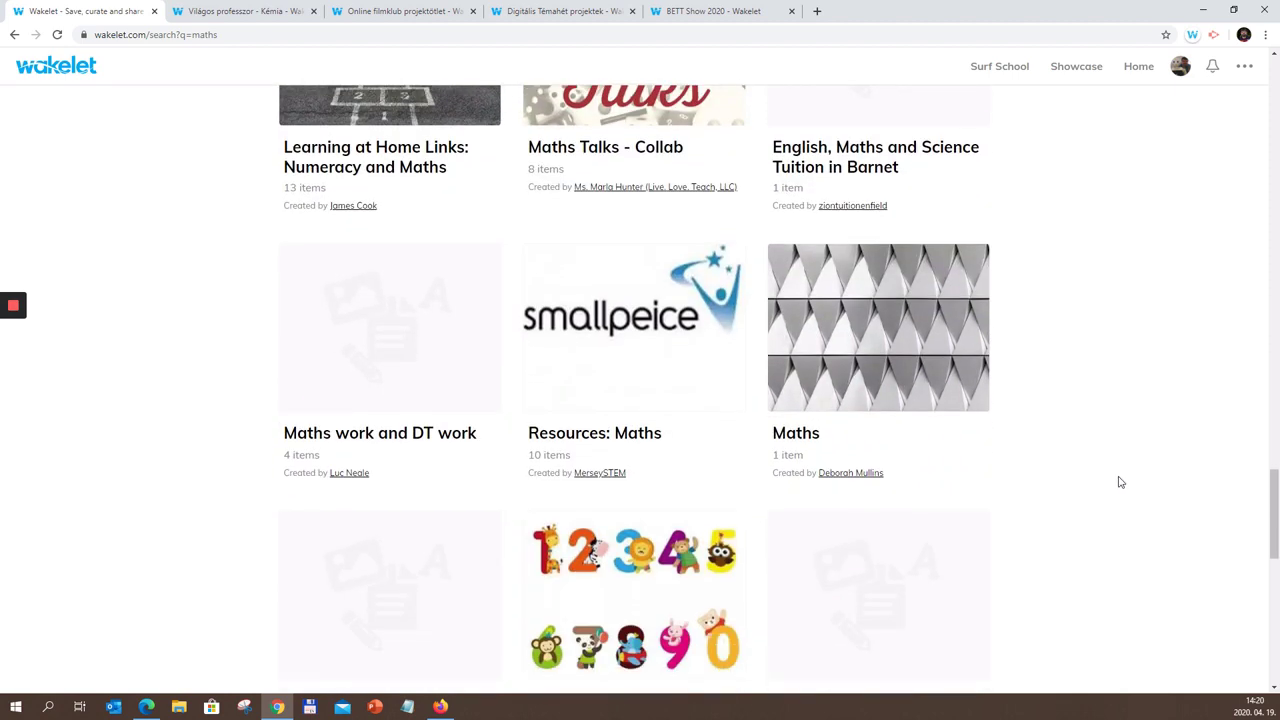
{"action": "scroll", "coordinate": [1122, 484], "scroll_direction": "up", "scroll_amount": 18}
{"action": "scroll", "coordinate": [1120, 482], "scroll_direction": "up", "scroll_amount": 9}
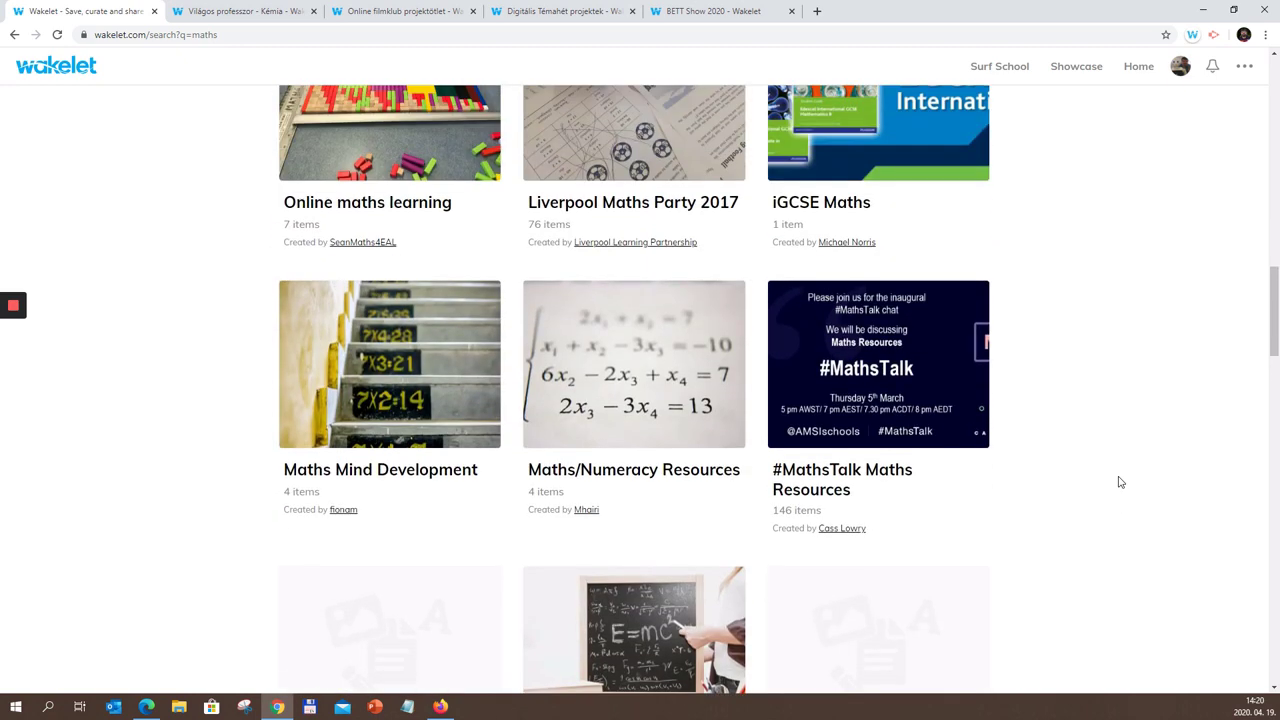
{"action": "scroll", "coordinate": [1120, 482], "scroll_direction": "up", "scroll_amount": 2}
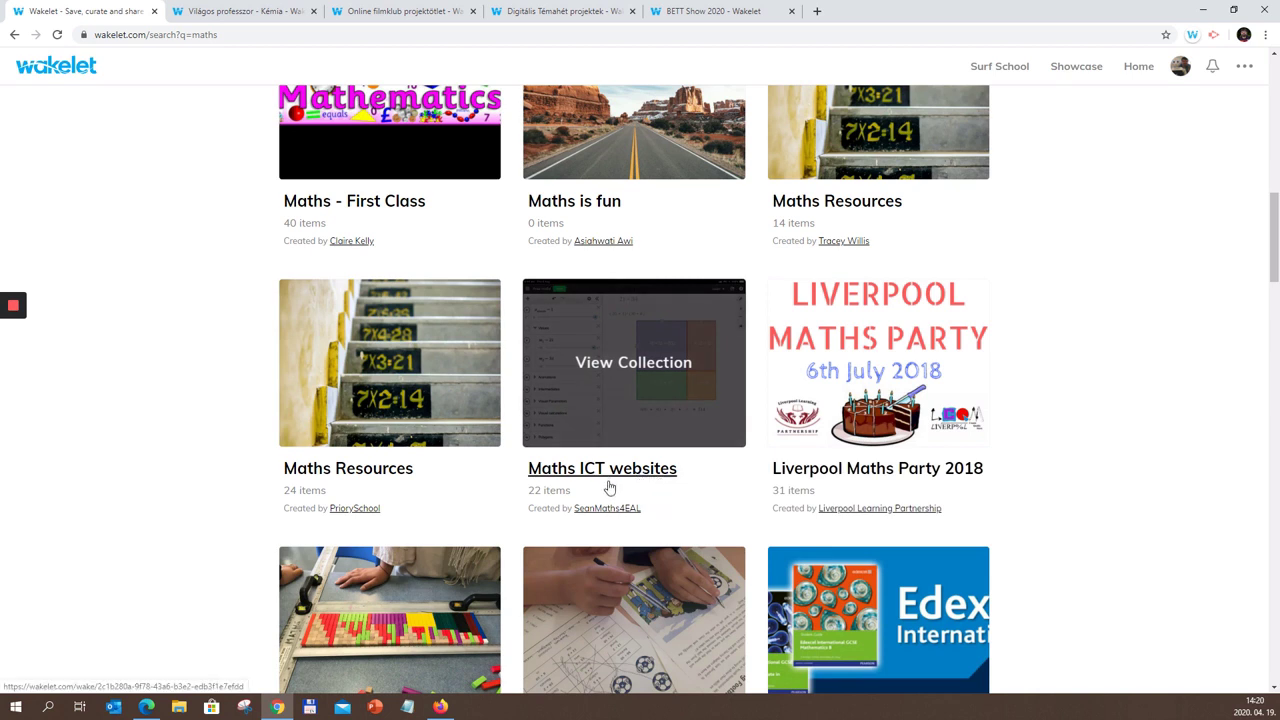
Step: Open the "Maths ICT websites" collection and look through its linked maths sites before returning to its header
{"action": "left_click", "coordinate": [689, 393]}
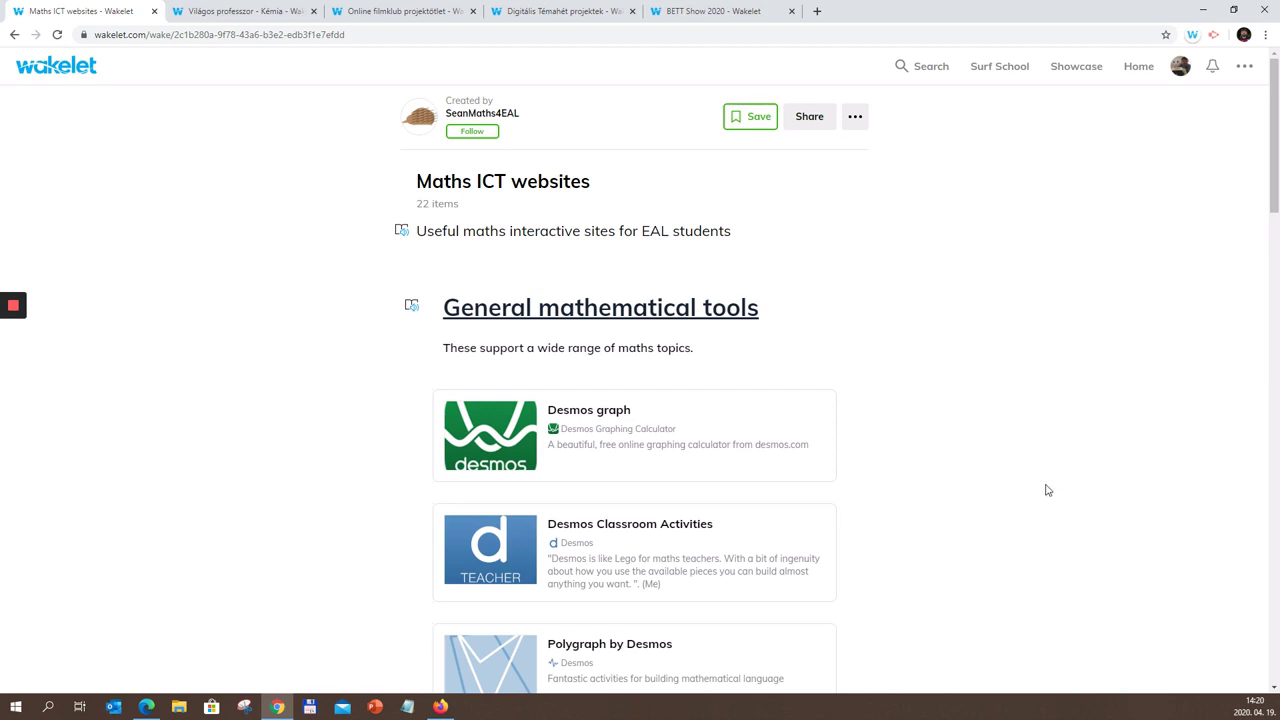
{"action": "scroll", "coordinate": [1023, 488], "scroll_direction": "down", "scroll_amount": 2}
{"action": "scroll", "coordinate": [1023, 488], "scroll_direction": "down", "scroll_amount": 3}
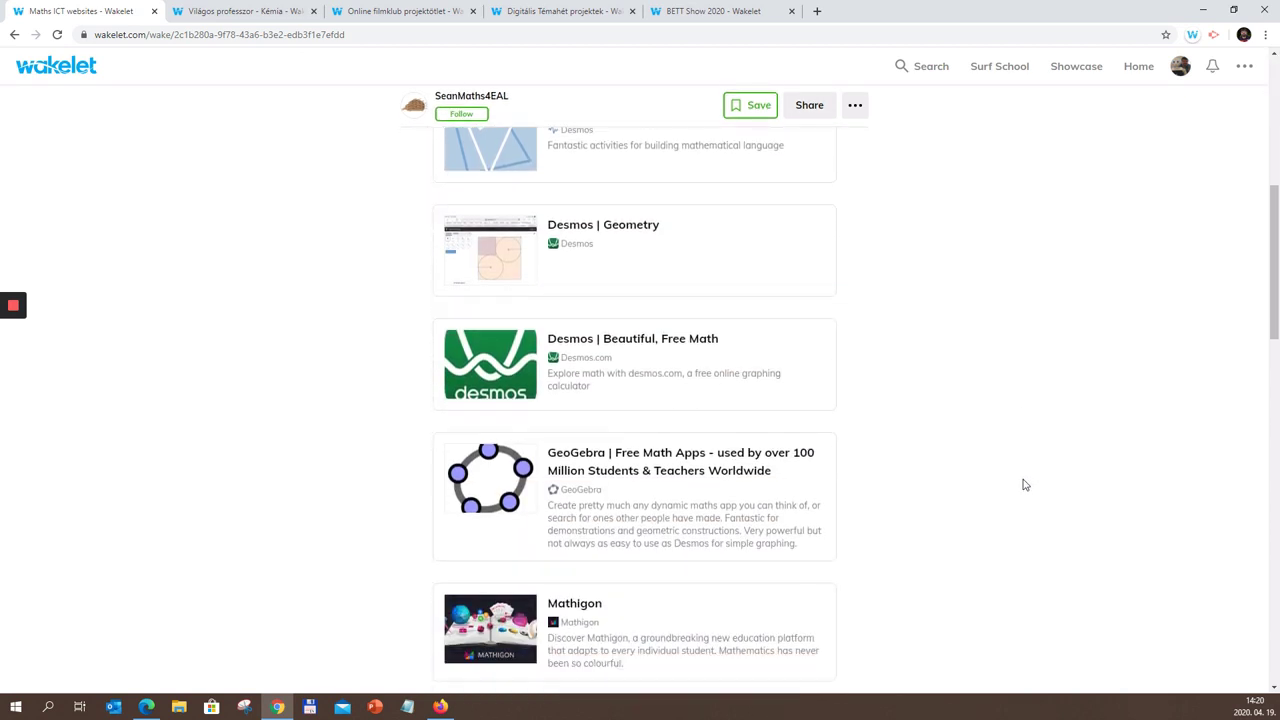
{"action": "scroll", "coordinate": [1023, 485], "scroll_direction": "down", "scroll_amount": 3}
{"action": "scroll", "coordinate": [1023, 485], "scroll_direction": "up", "scroll_amount": 7}
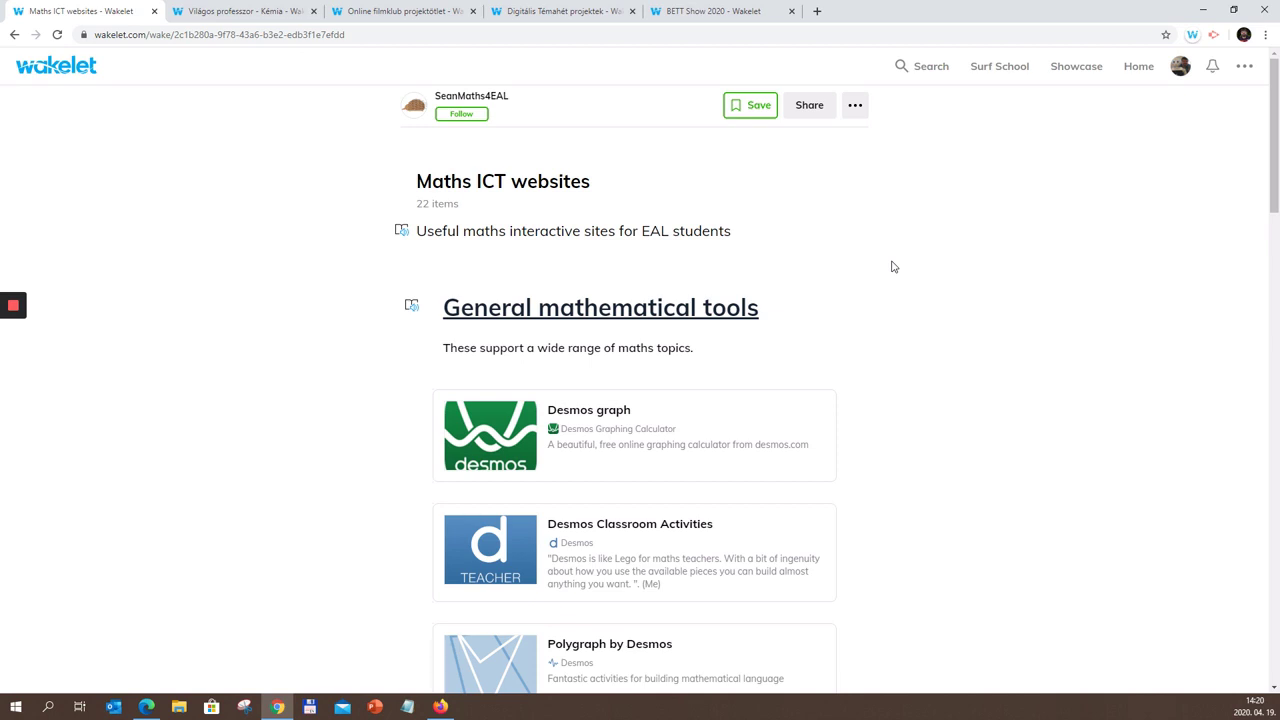
Step: Save the "Maths ICT websites" collection, open its sharing options and highlight the short share link
{"action": "left_click", "coordinate": [749, 108]}
{"action": "left_click", "coordinate": [810, 108]}
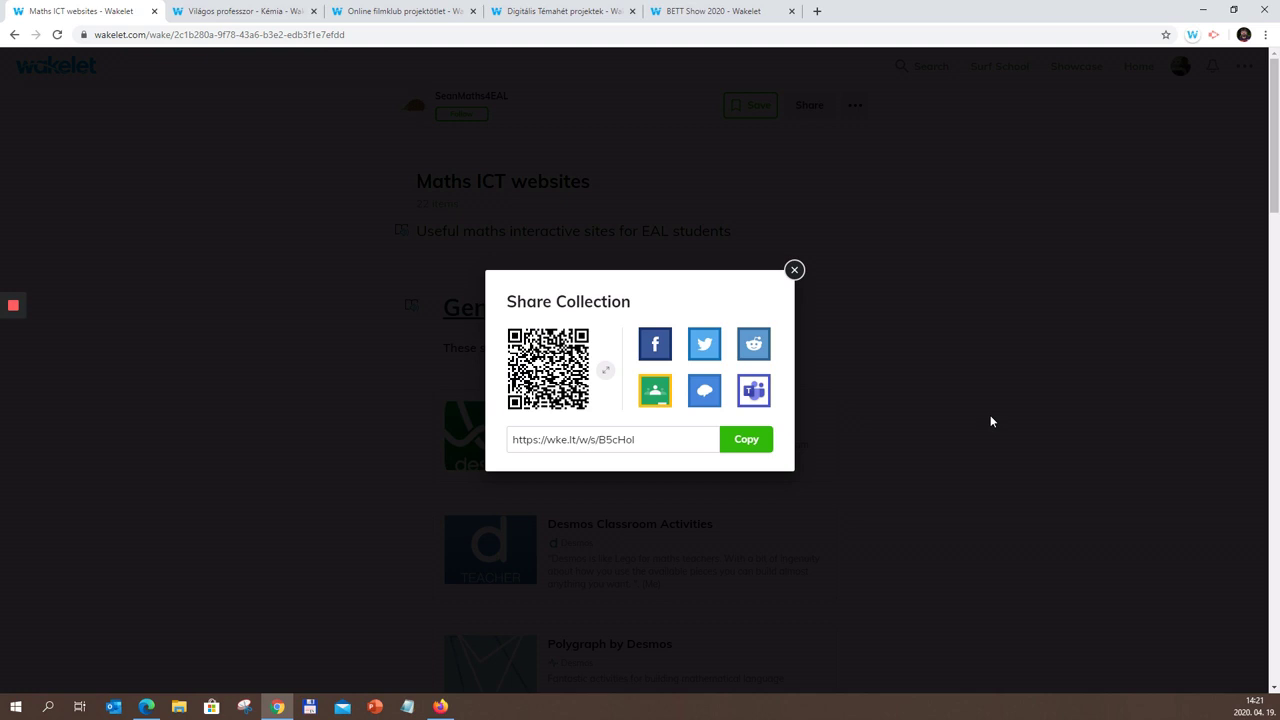
{"action": "left_click_drag", "start_coordinate": [640, 441], "coordinate": [511, 441]}
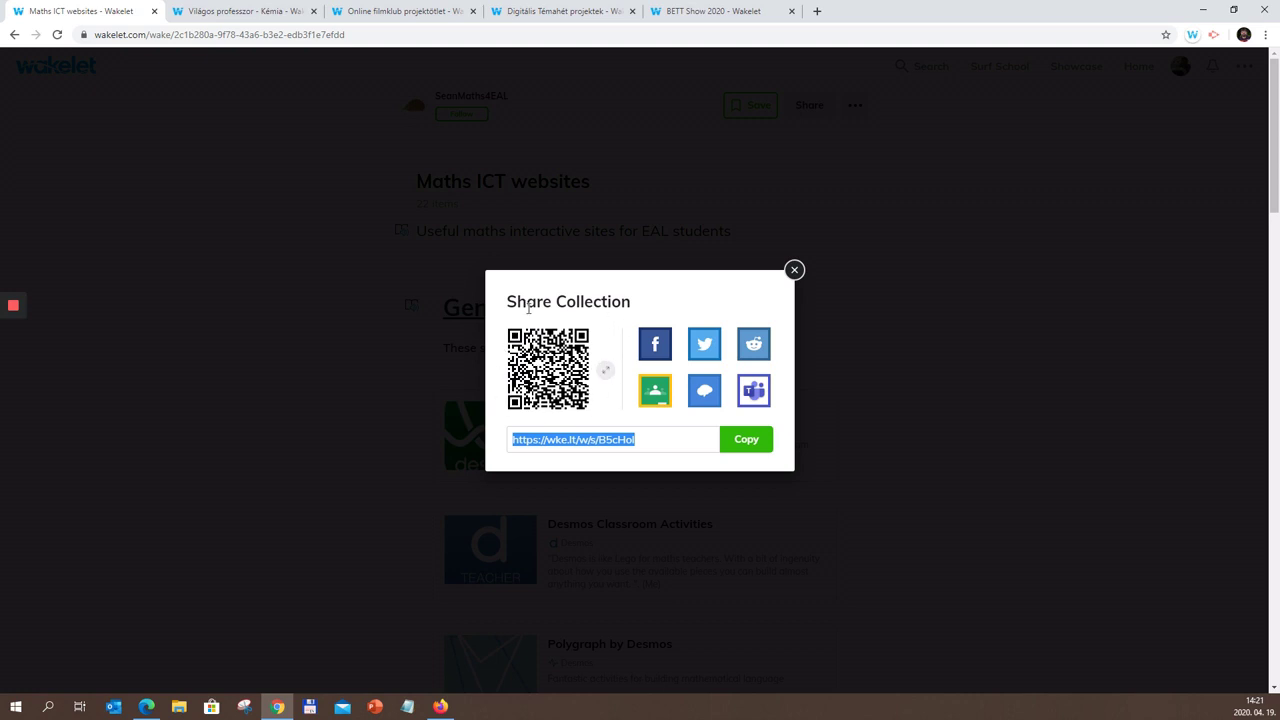
Step: Show the collection's QR code enlarged on its own page, and close both the code and the sharing options
{"action": "left_click", "coordinate": [605, 372]}
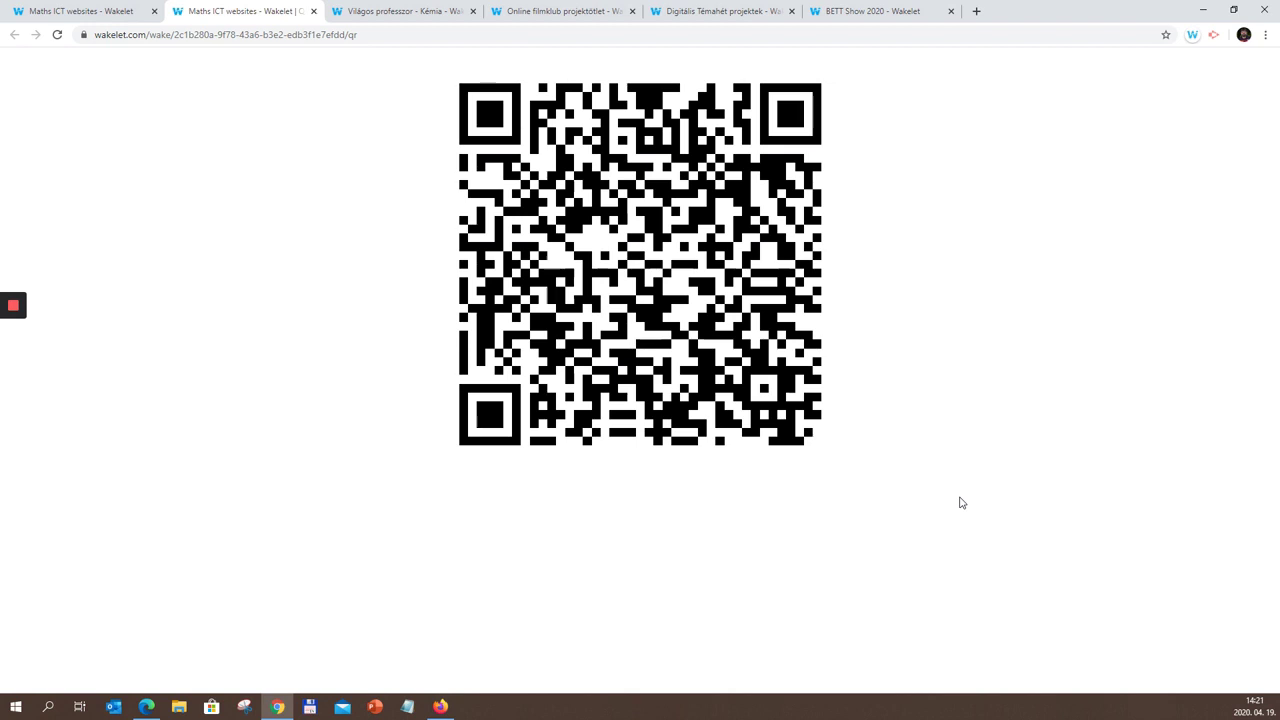
{"action": "left_click", "coordinate": [313, 16]}
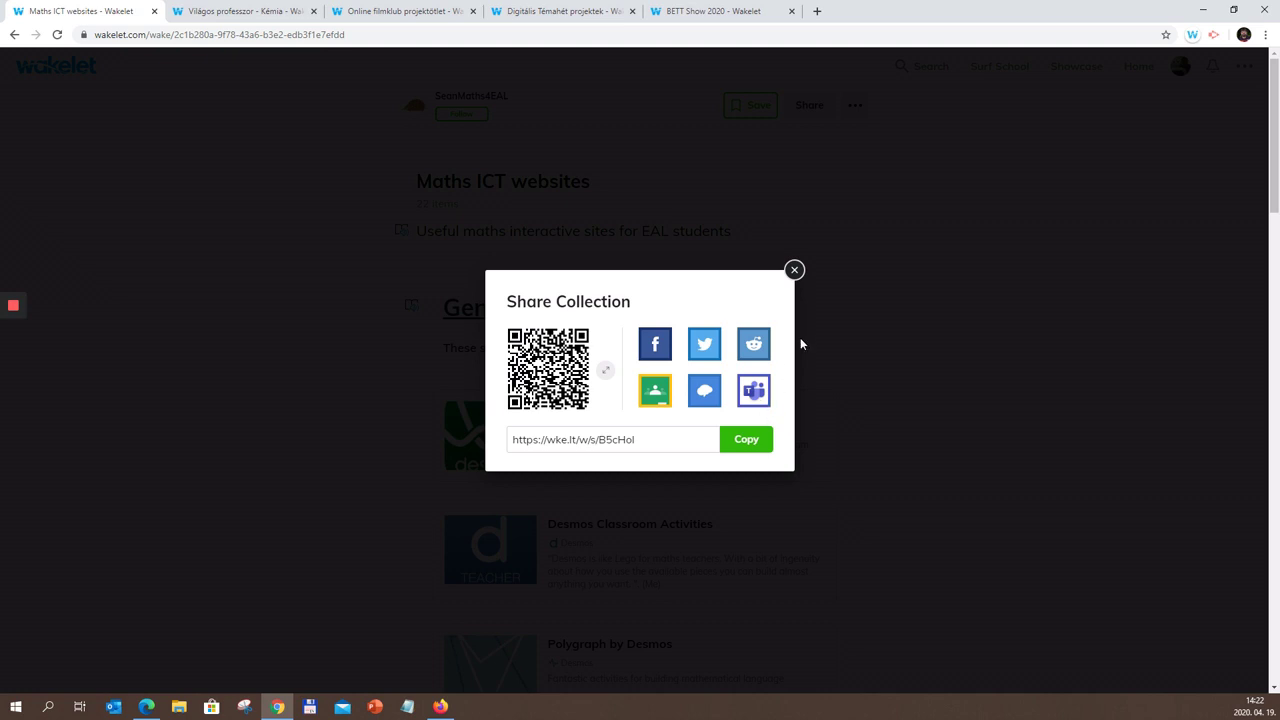
{"action": "left_click", "coordinate": [794, 271]}
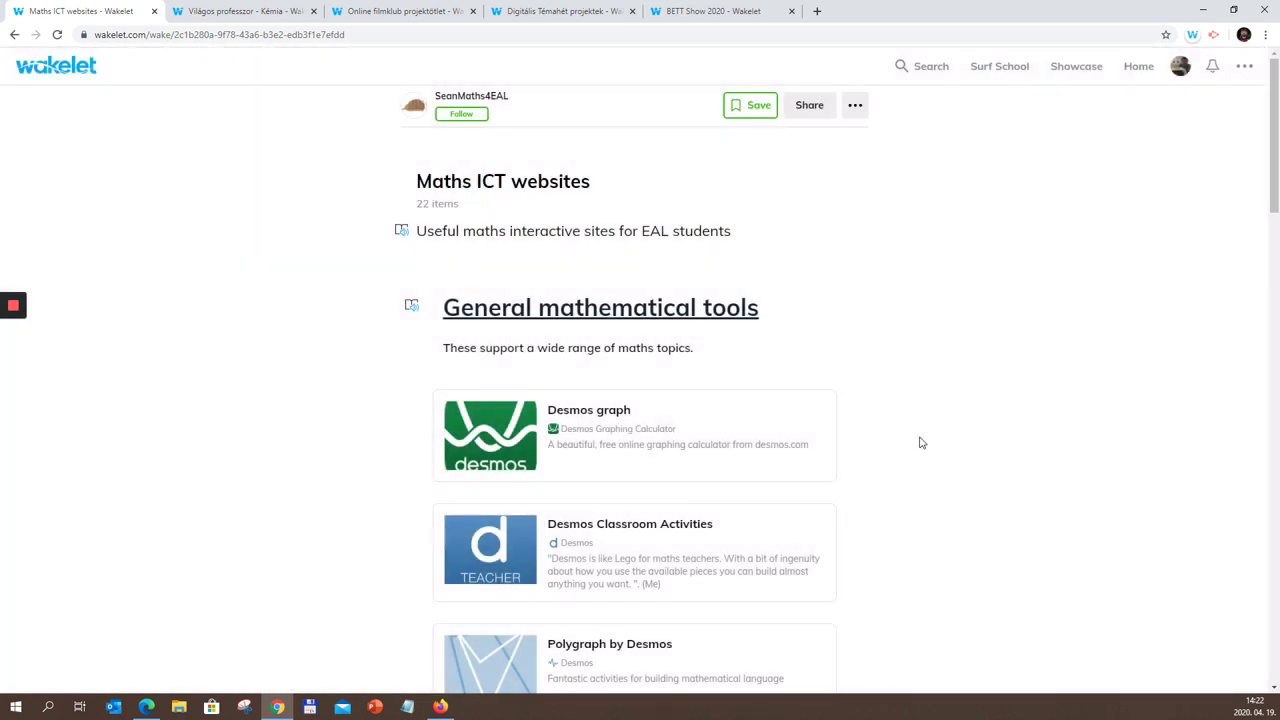
Step: Show the collection's additional options for embedding, PDF export and reporting, and close them again
{"action": "left_click", "coordinate": [856, 107]}
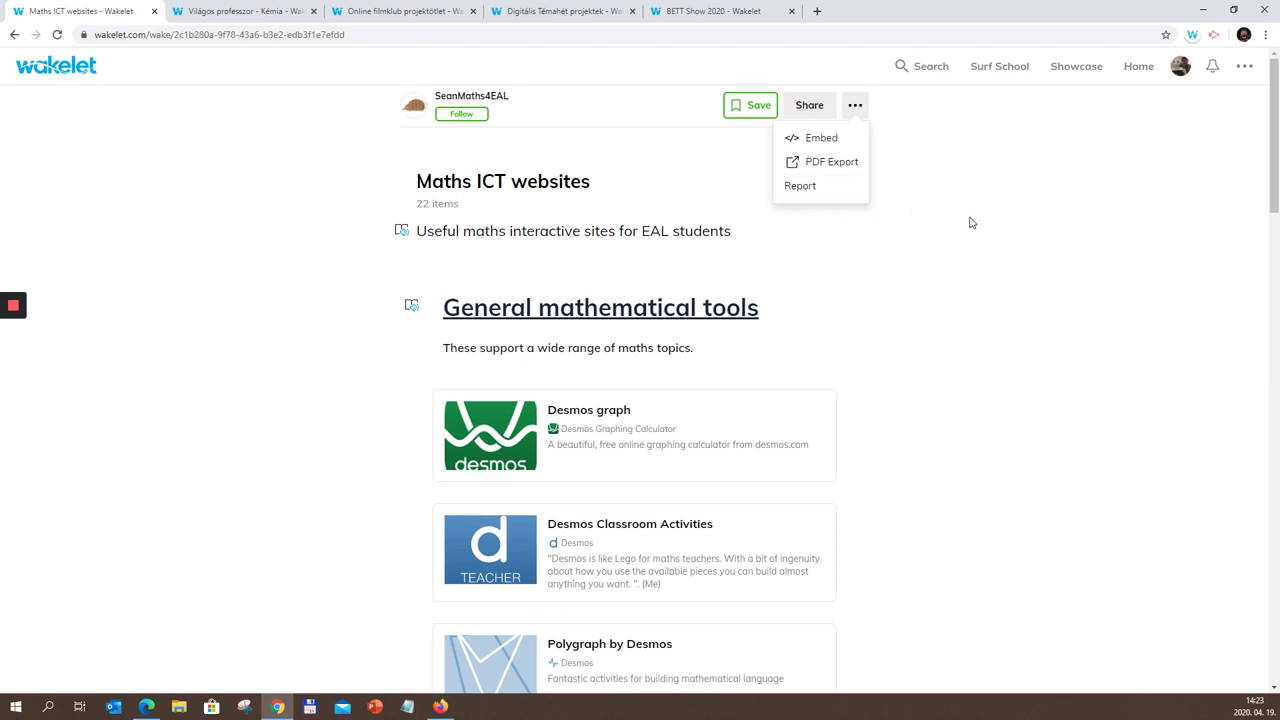
{"action": "left_click", "coordinate": [567, 132]}
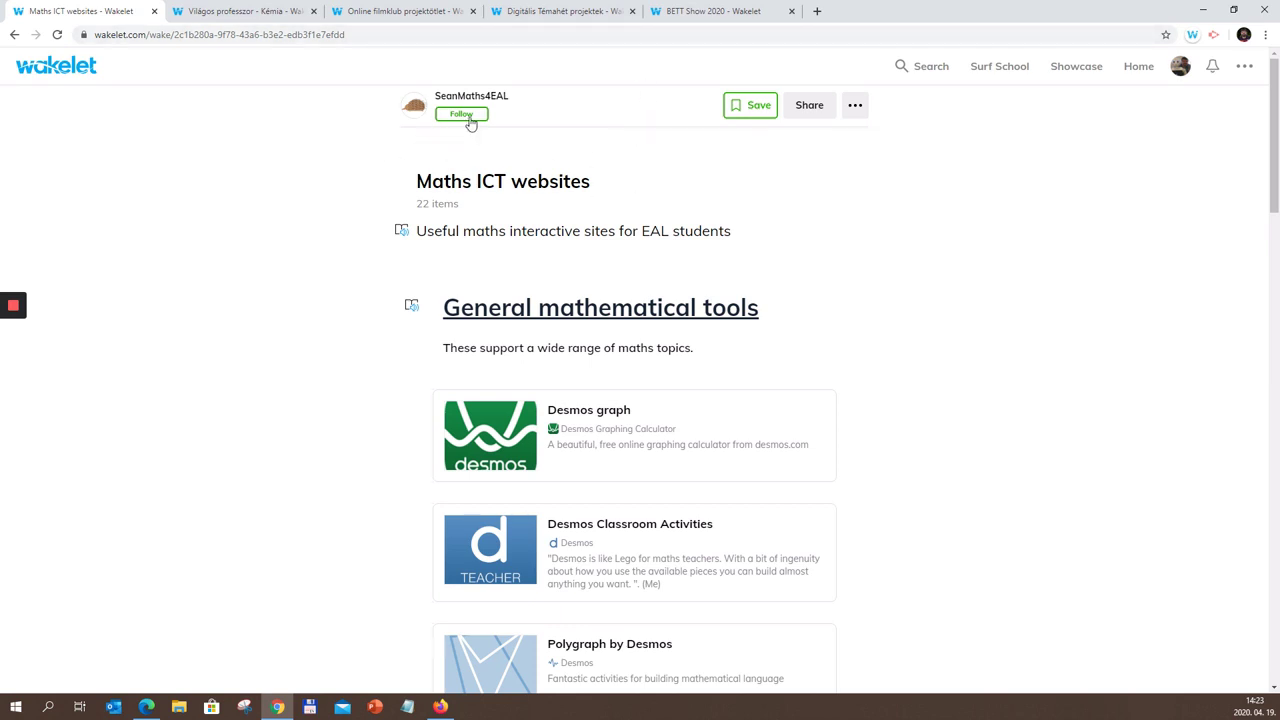
Step: Return to the maths search results and search the public collections for "brownies" instead
{"action": "left_click", "coordinate": [14, 36]}
{"action": "scroll", "coordinate": [140, 297], "scroll_direction": "up", "scroll_amount": 8}
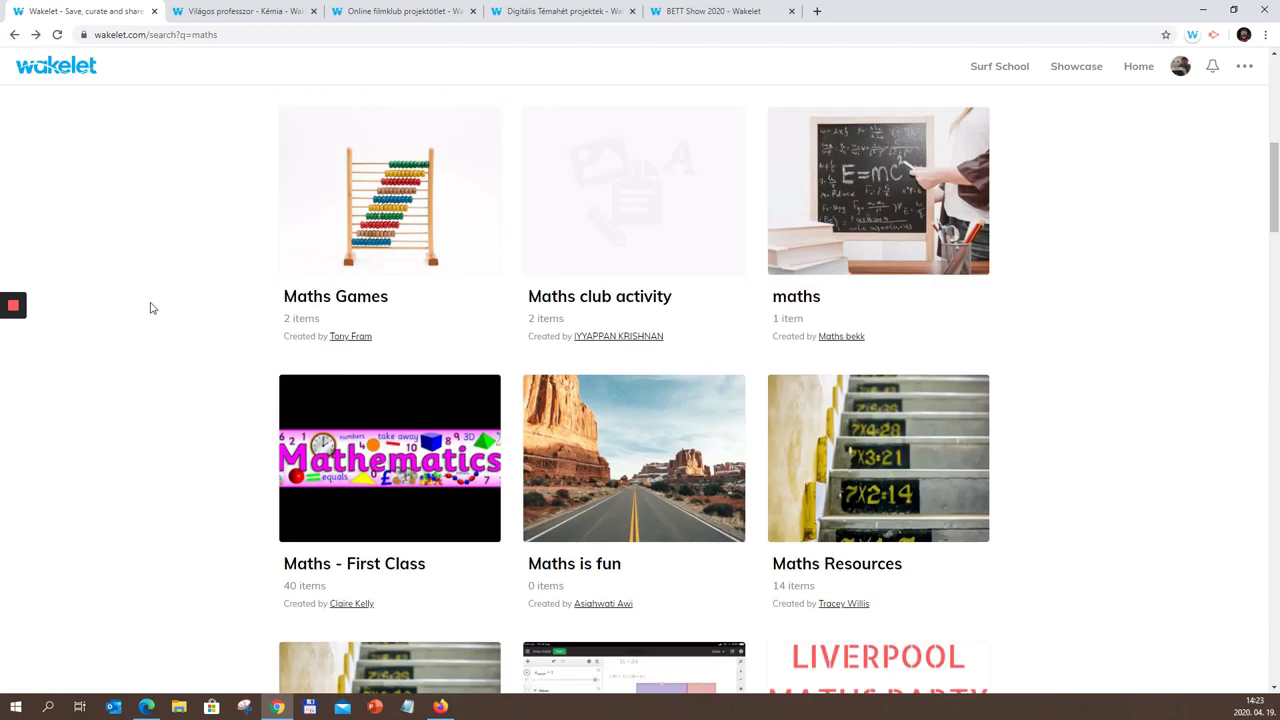
{"action": "scroll", "coordinate": [192, 318], "scroll_direction": "up", "scroll_amount": 3}
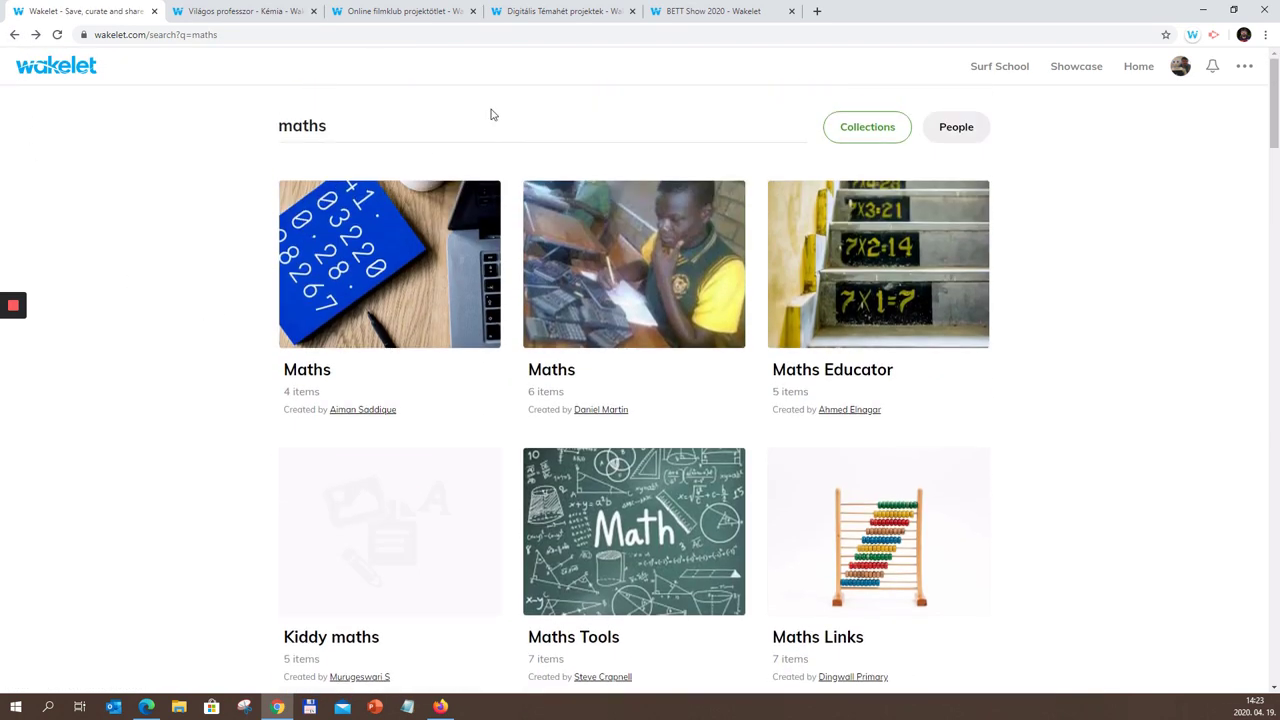
{"action": "left_click_drag", "start_coordinate": [389, 130], "coordinate": [258, 125]}
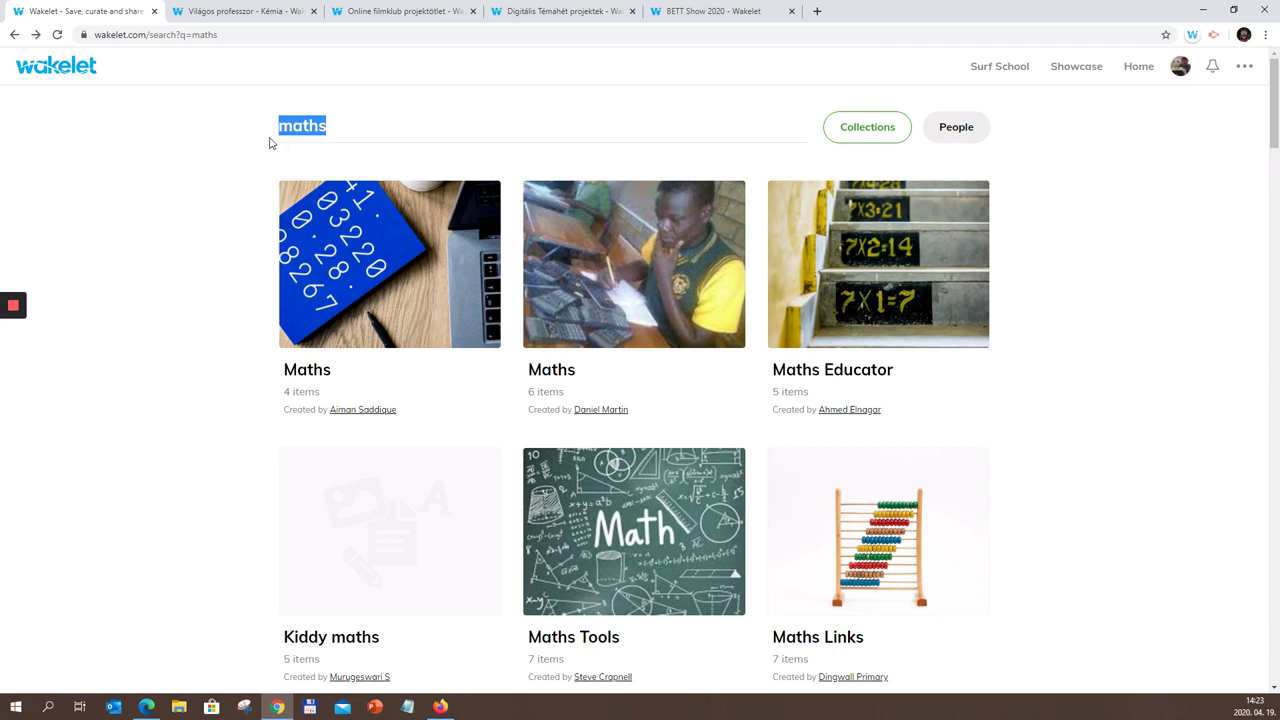
{"action": "type", "text": "bronies"}
{"action": "key", "text": "Return"}
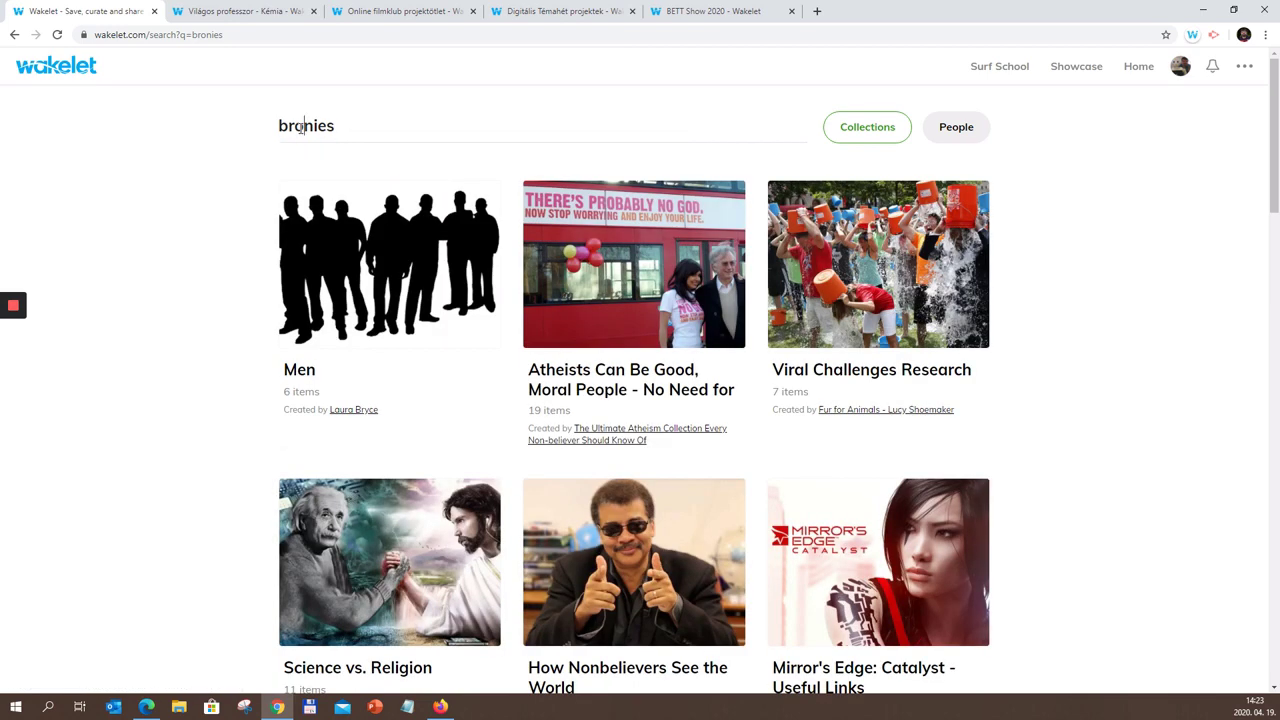
{"action": "type", "text": "w"}
{"action": "key", "text": "Return"}
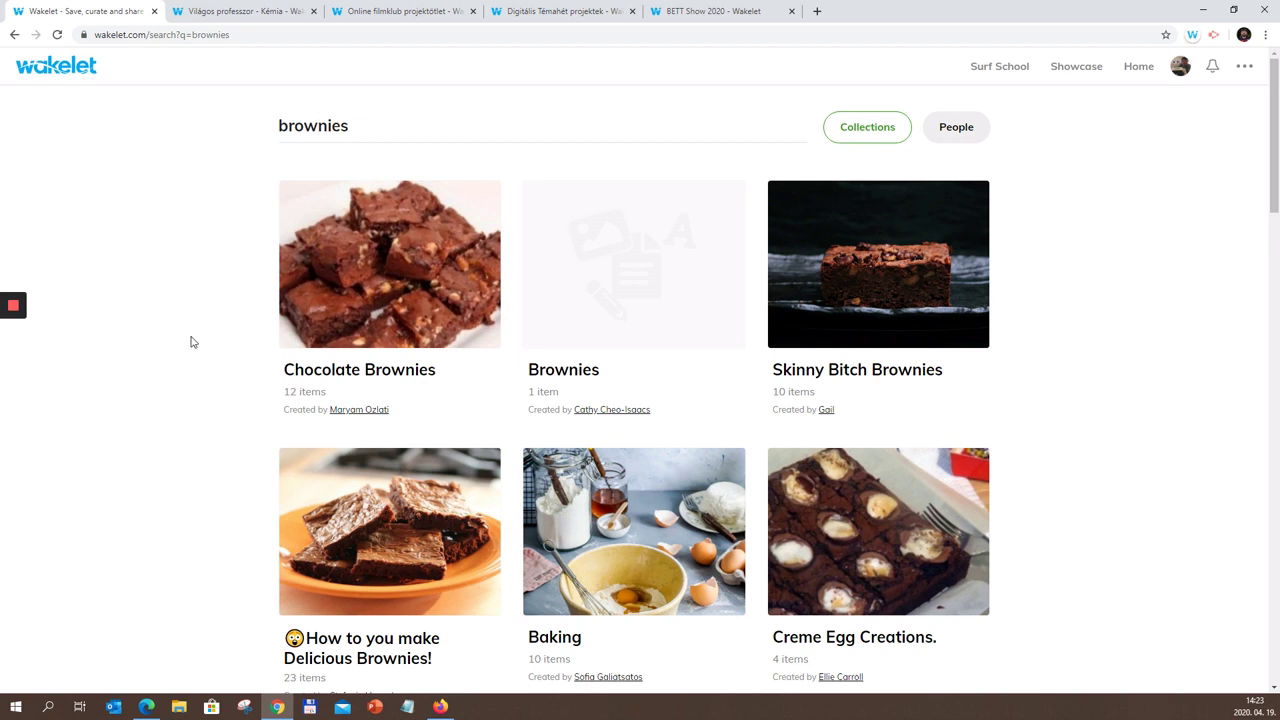
Step: Open the "Chocolate Brownies" collection, save it to the account and return to the search results
{"action": "left_click", "coordinate": [434, 316]}
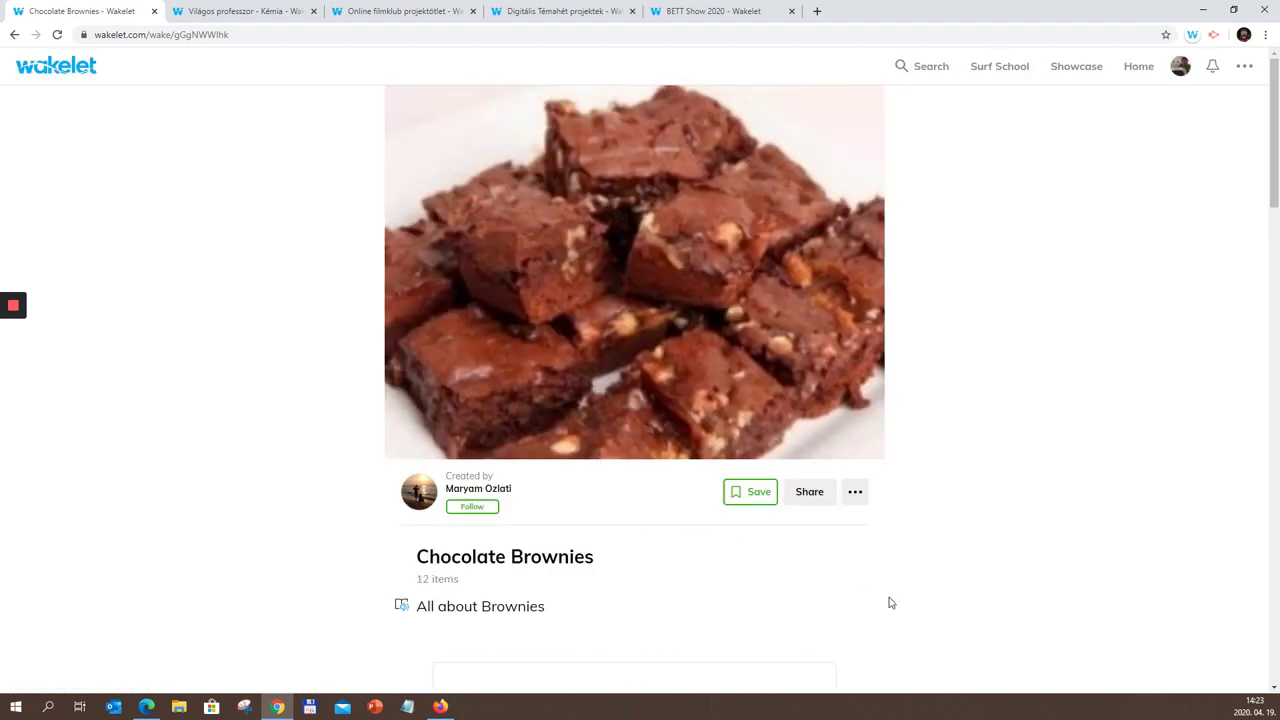
{"action": "left_click", "coordinate": [750, 491]}
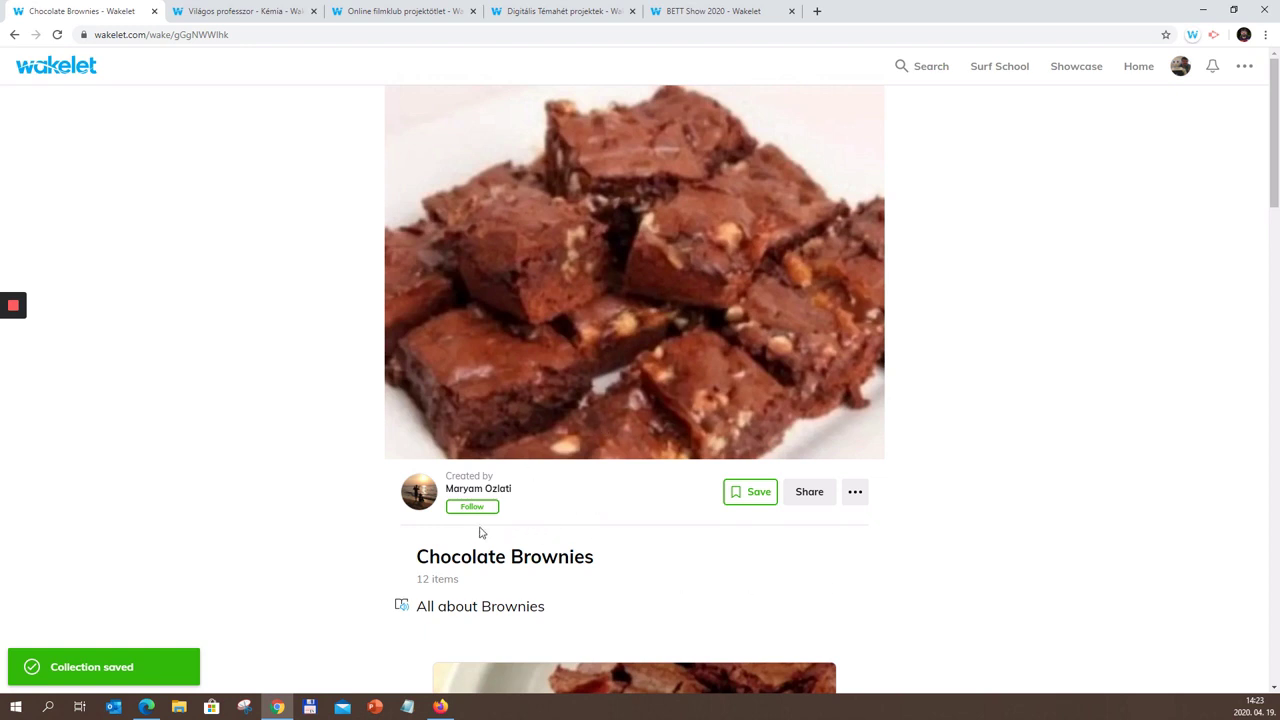
{"action": "left_click", "coordinate": [14, 34]}
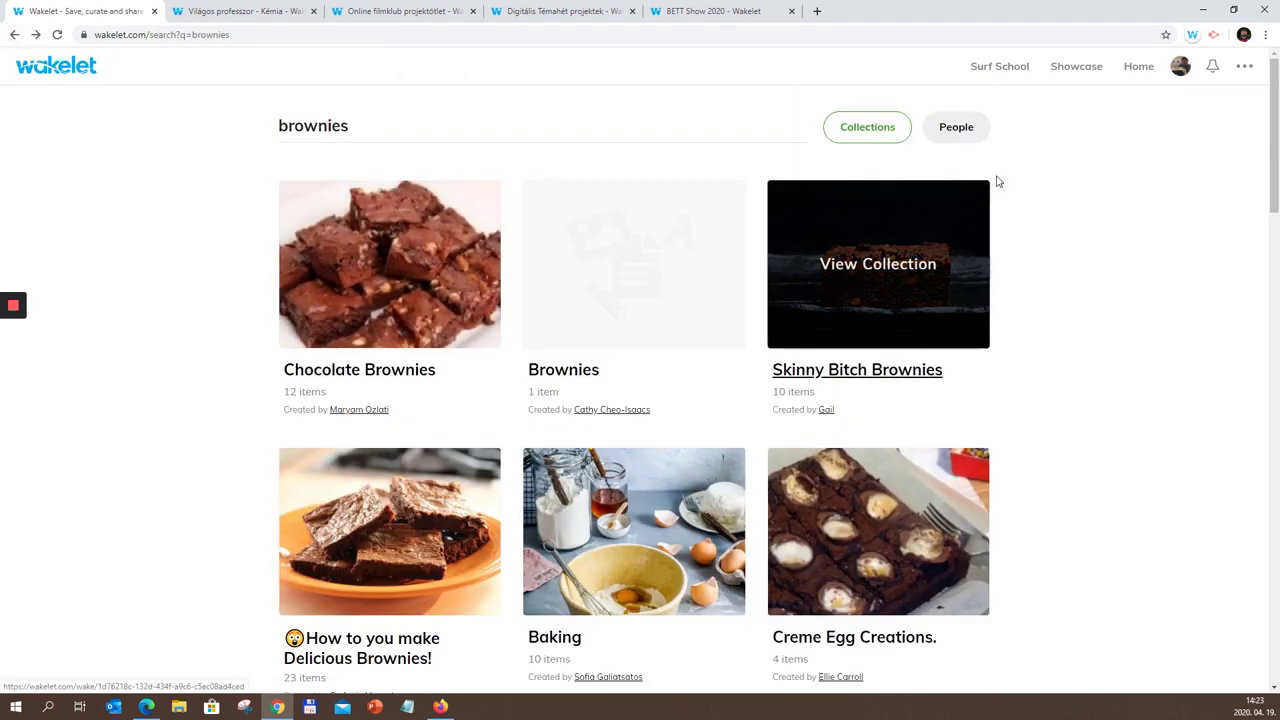
Step: Switch the search to people, search for a person's first name and browse the matching profiles
{"action": "left_click", "coordinate": [962, 137]}
{"action": "left_click_drag", "start_coordinate": [386, 122], "coordinate": [279, 125]}
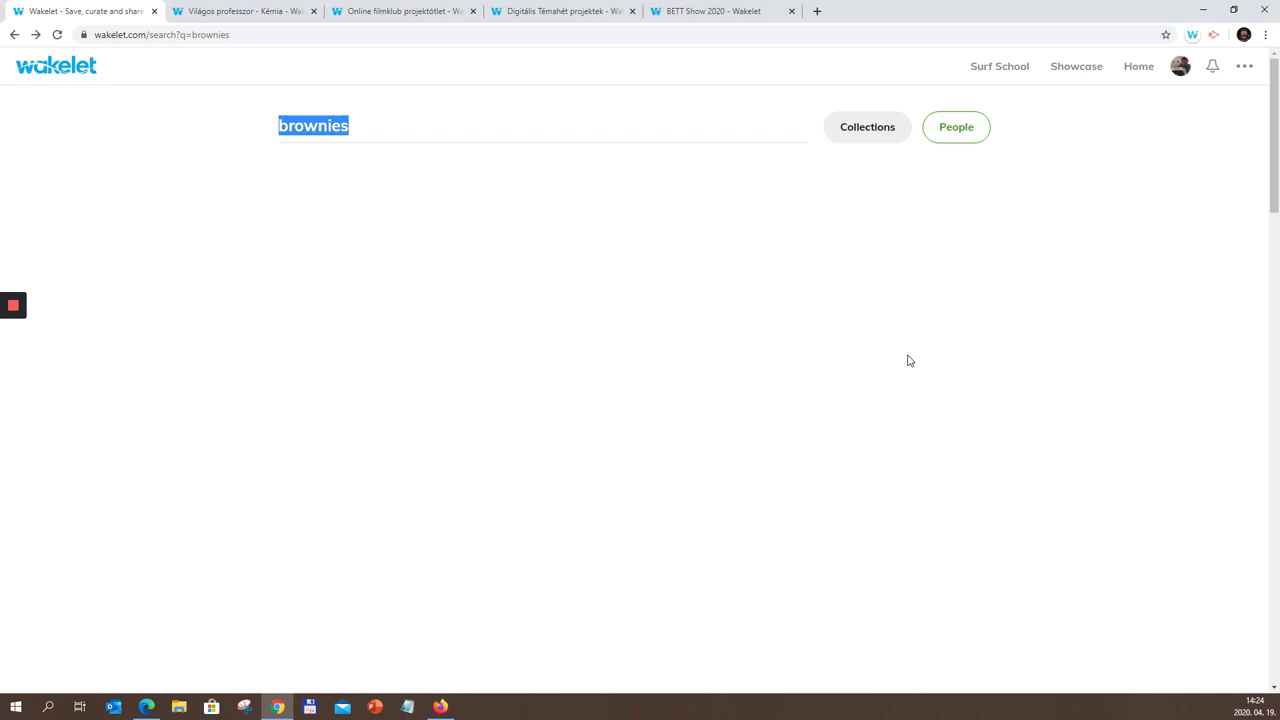
{"action": "type", "text": "attil"}
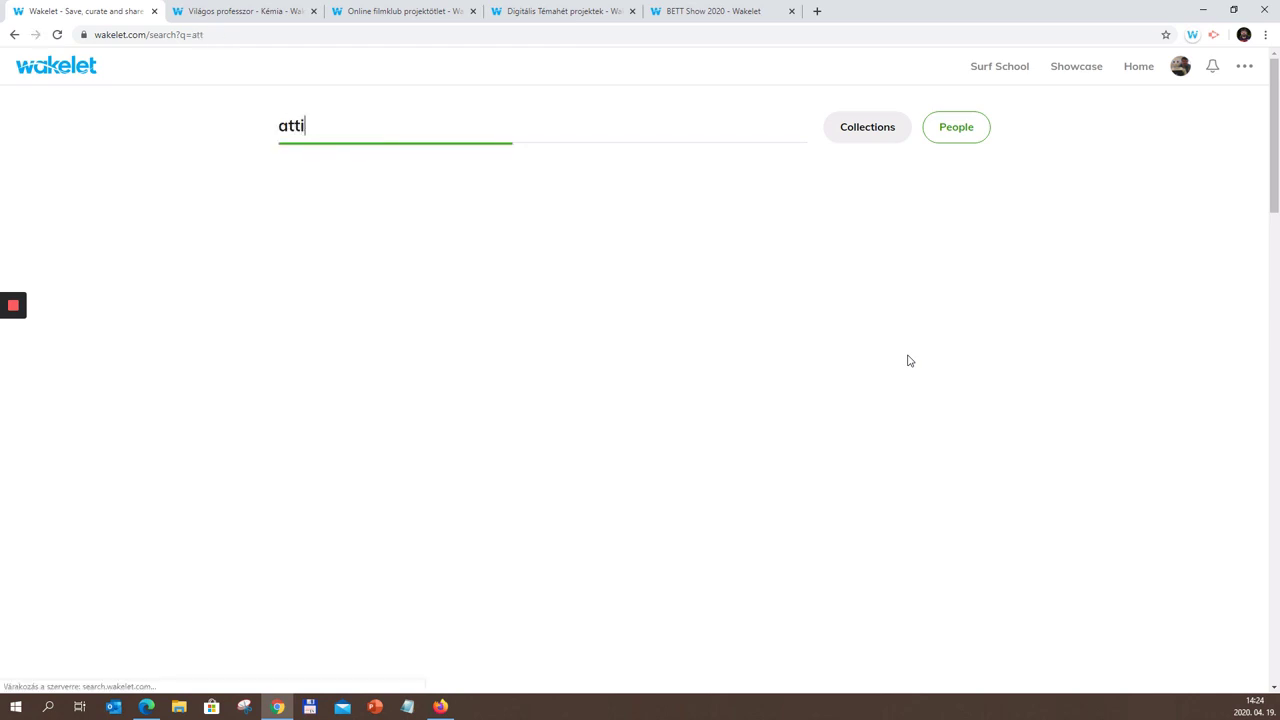
{"action": "type", "text": "a"}
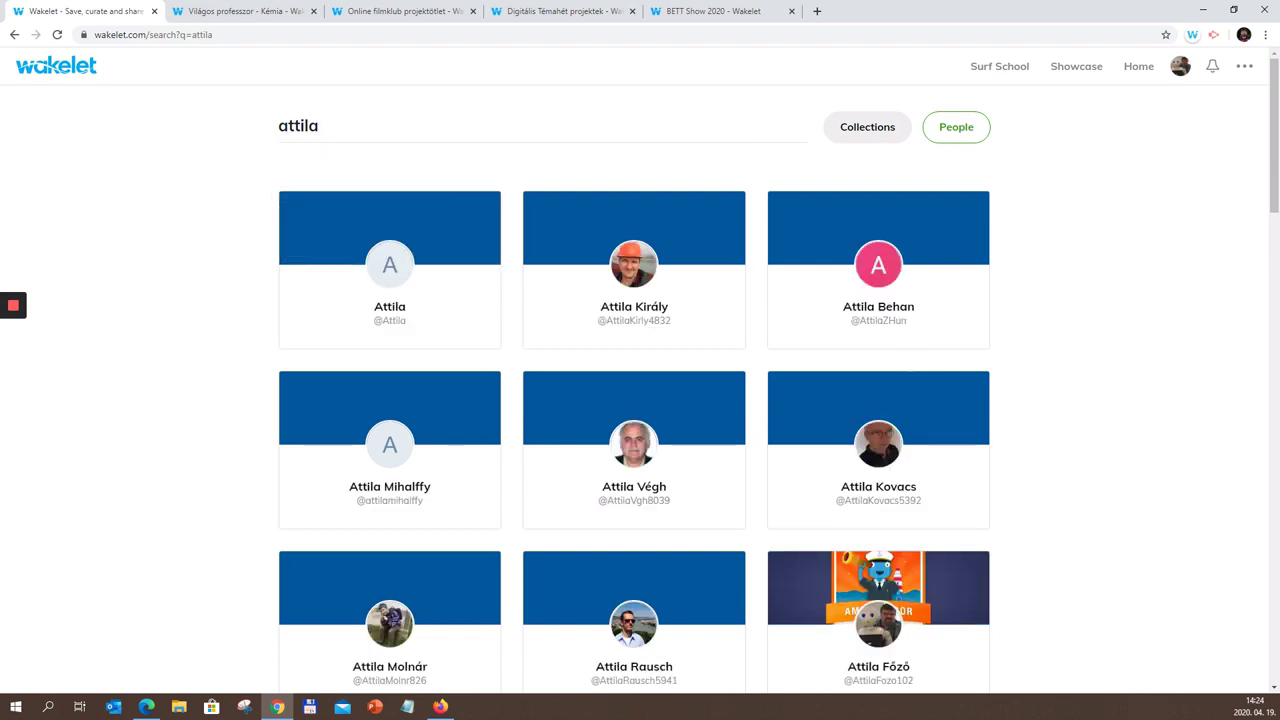
{"action": "scroll", "coordinate": [1240, 531], "scroll_direction": "down", "scroll_amount": 2}
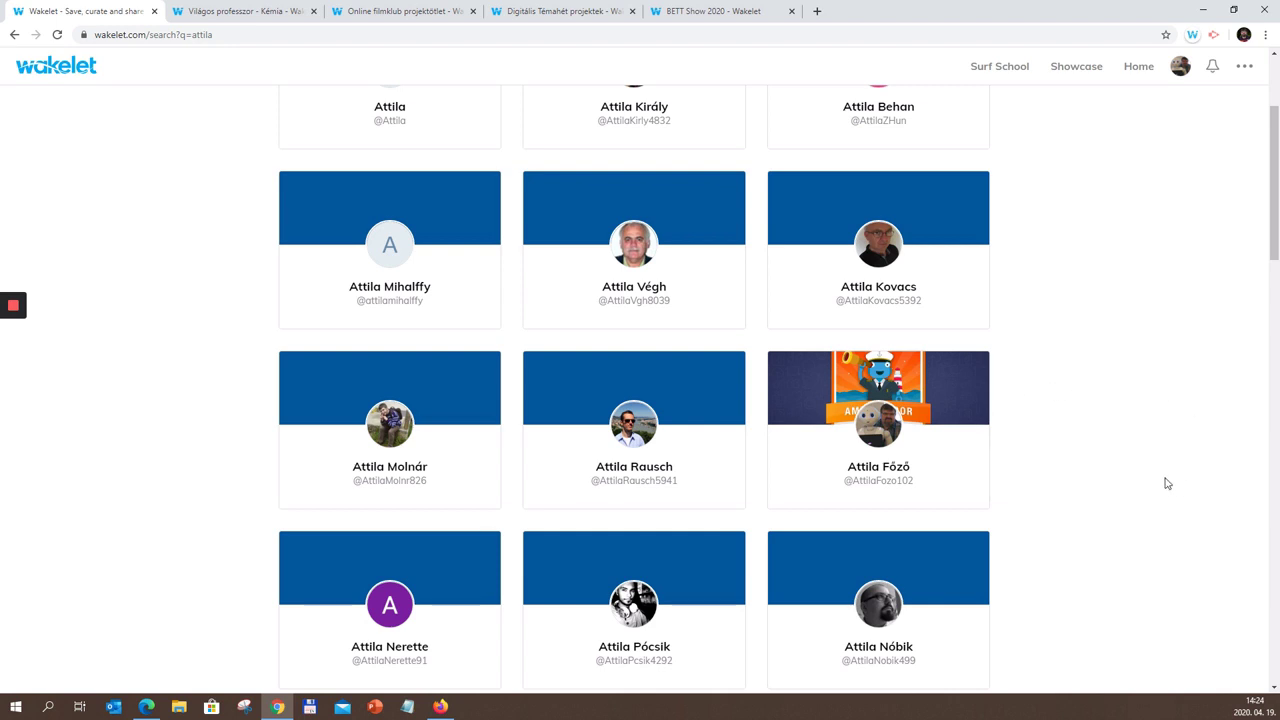
Step: Switch the search from people back to collections and search the public collections for "irodalom"
{"action": "scroll", "coordinate": [1166, 483], "scroll_direction": "down", "scroll_amount": 3}
{"action": "scroll", "coordinate": [1166, 483], "scroll_direction": "up", "scroll_amount": 5}
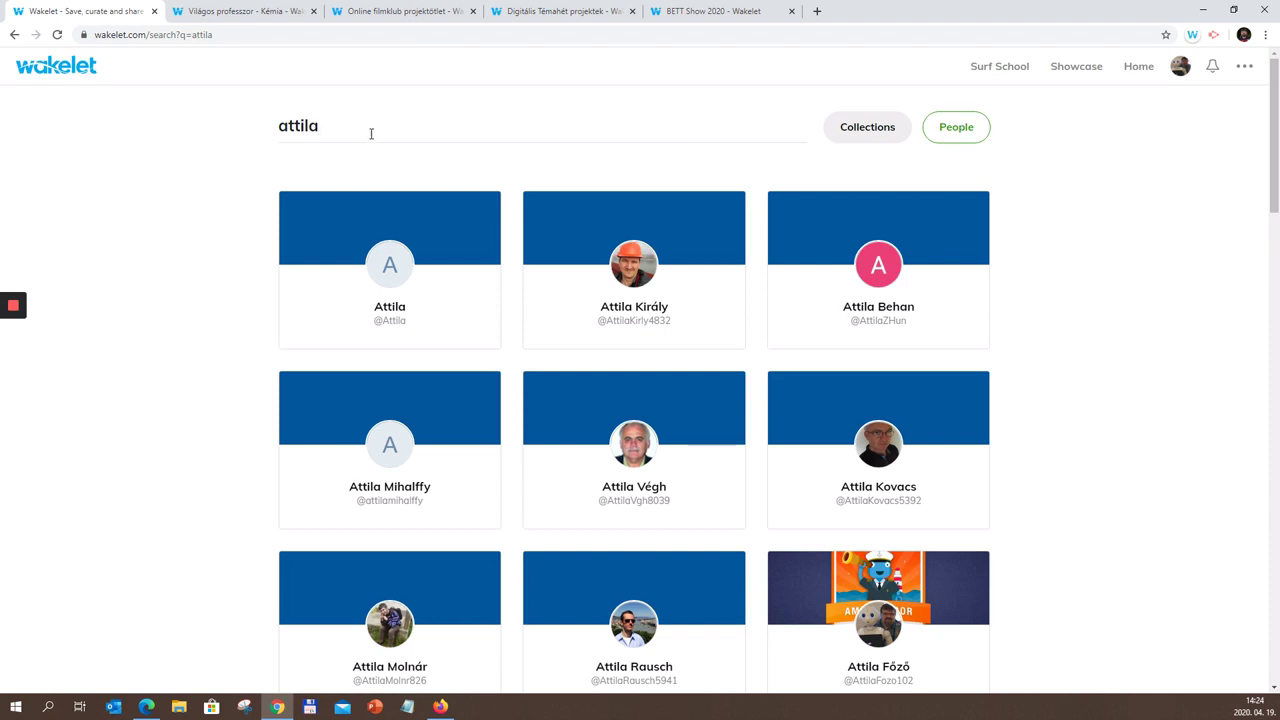
{"action": "left_click", "coordinate": [887, 132]}
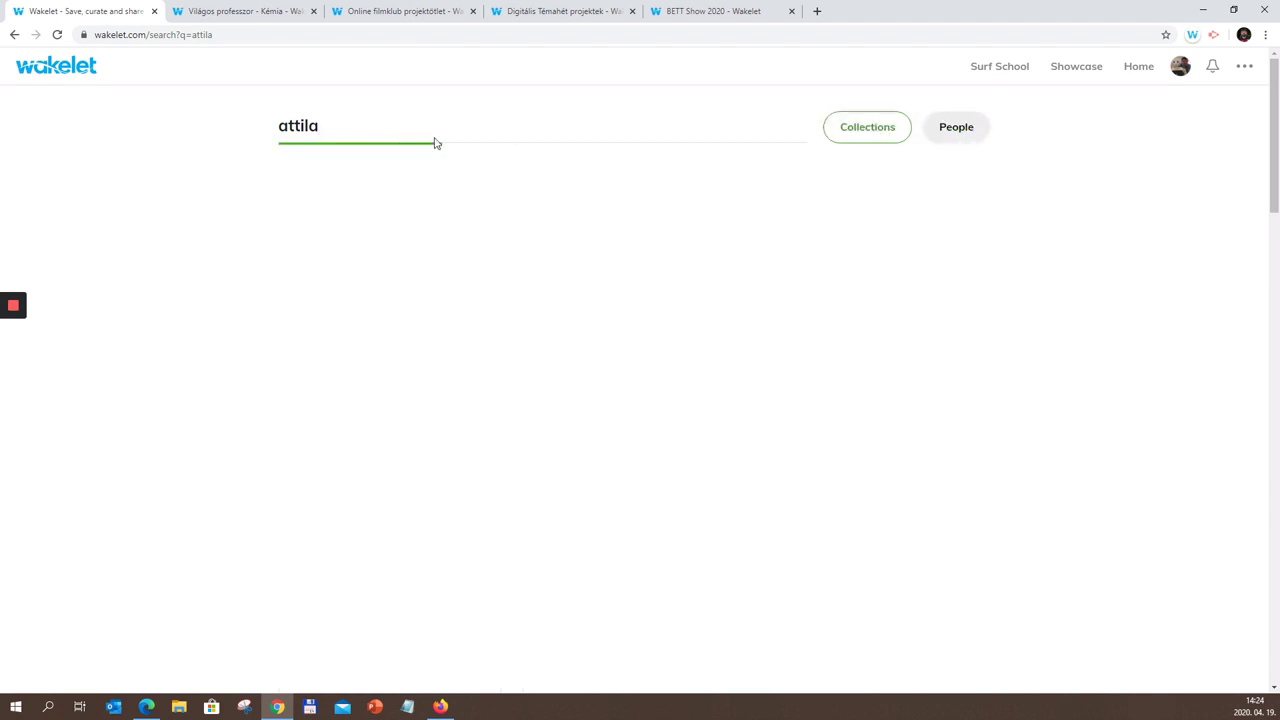
{"action": "left_click_drag", "start_coordinate": [327, 127], "coordinate": [266, 129]}
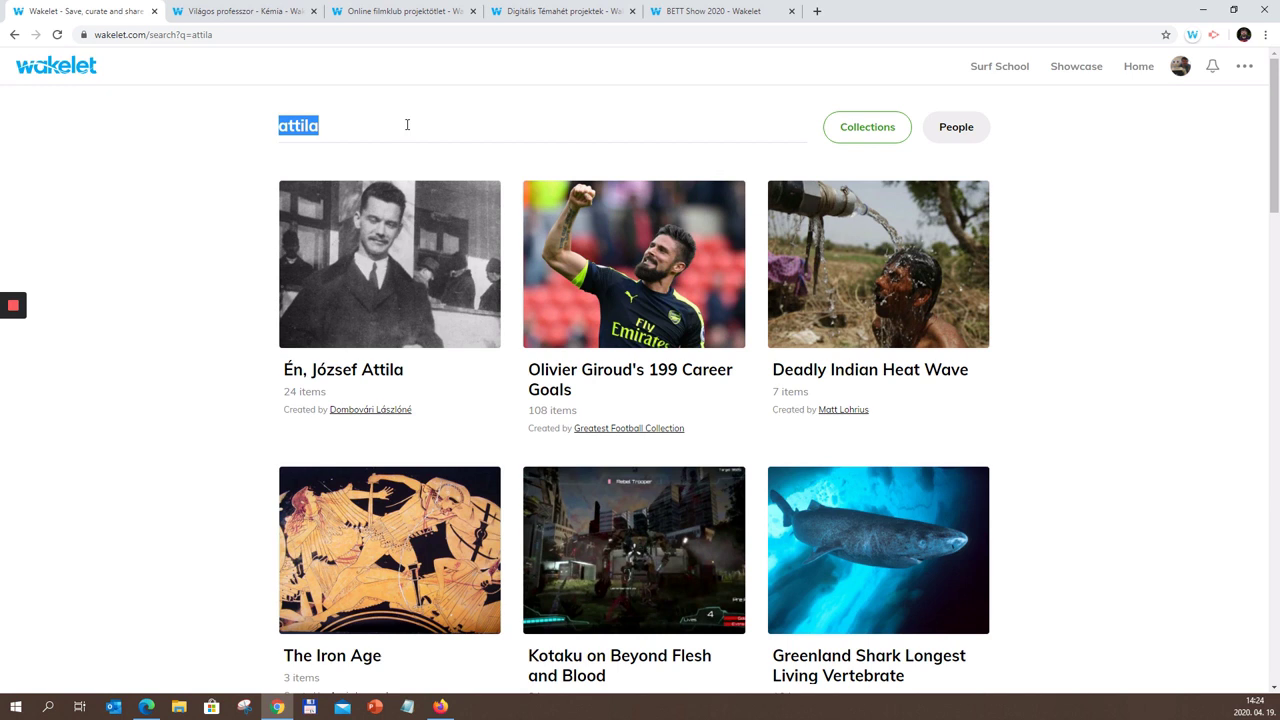
{"action": "type", "text": "irodalom"}
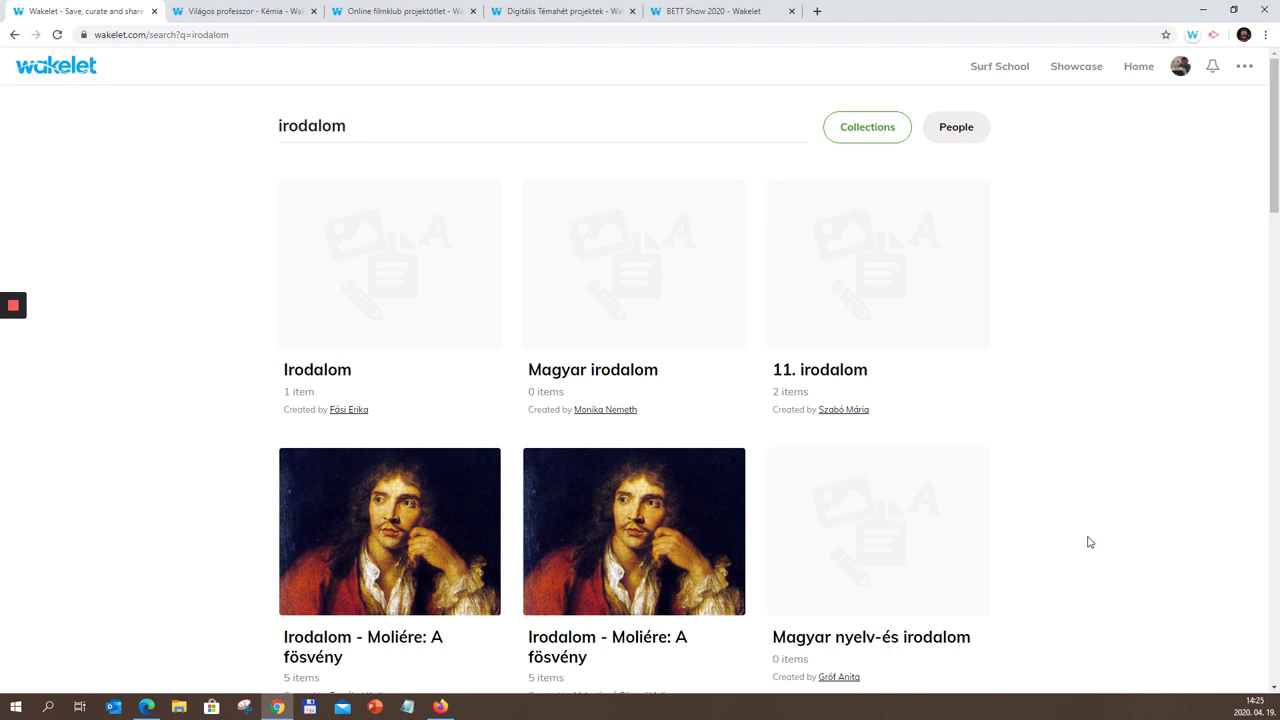
Step: Open the first "Irodalom - Moliére: A fösvény" collection in the results and look through its texts, links and video
{"action": "scroll", "coordinate": [1089, 541], "scroll_direction": "down", "scroll_amount": 3}
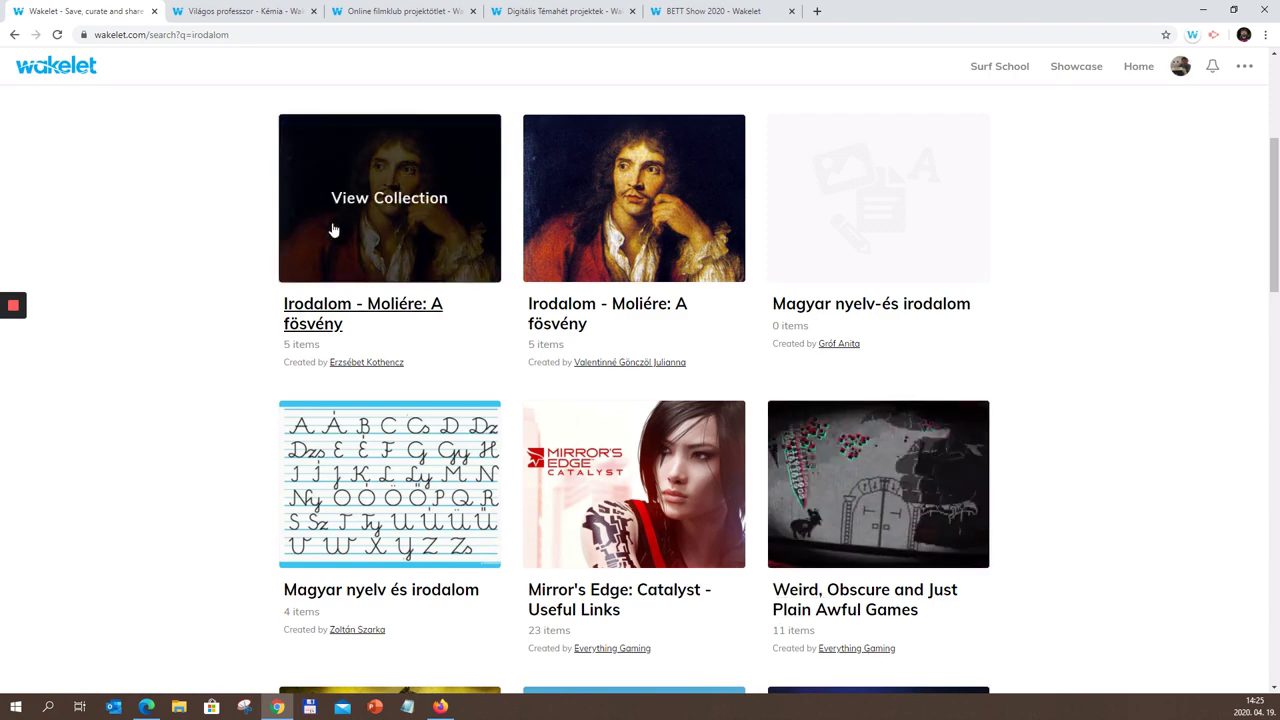
{"action": "left_click", "coordinate": [397, 250]}
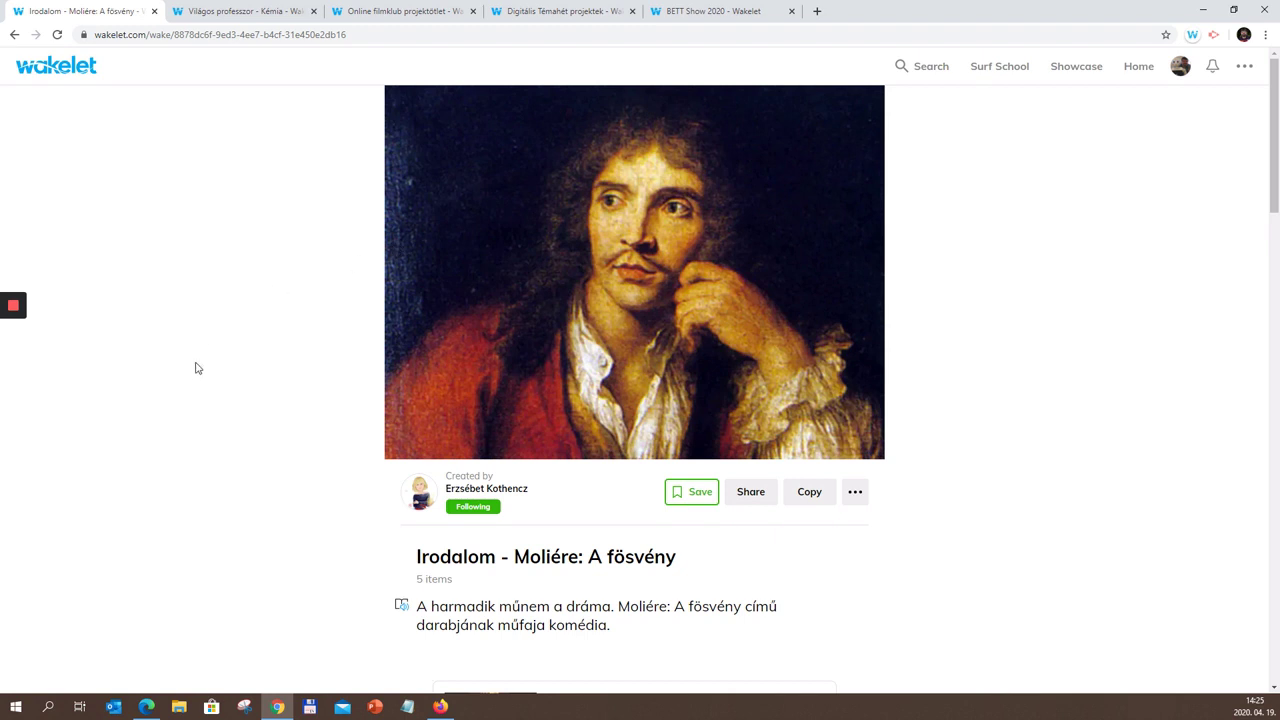
{"action": "scroll", "coordinate": [195, 375], "scroll_direction": "down", "scroll_amount": 2}
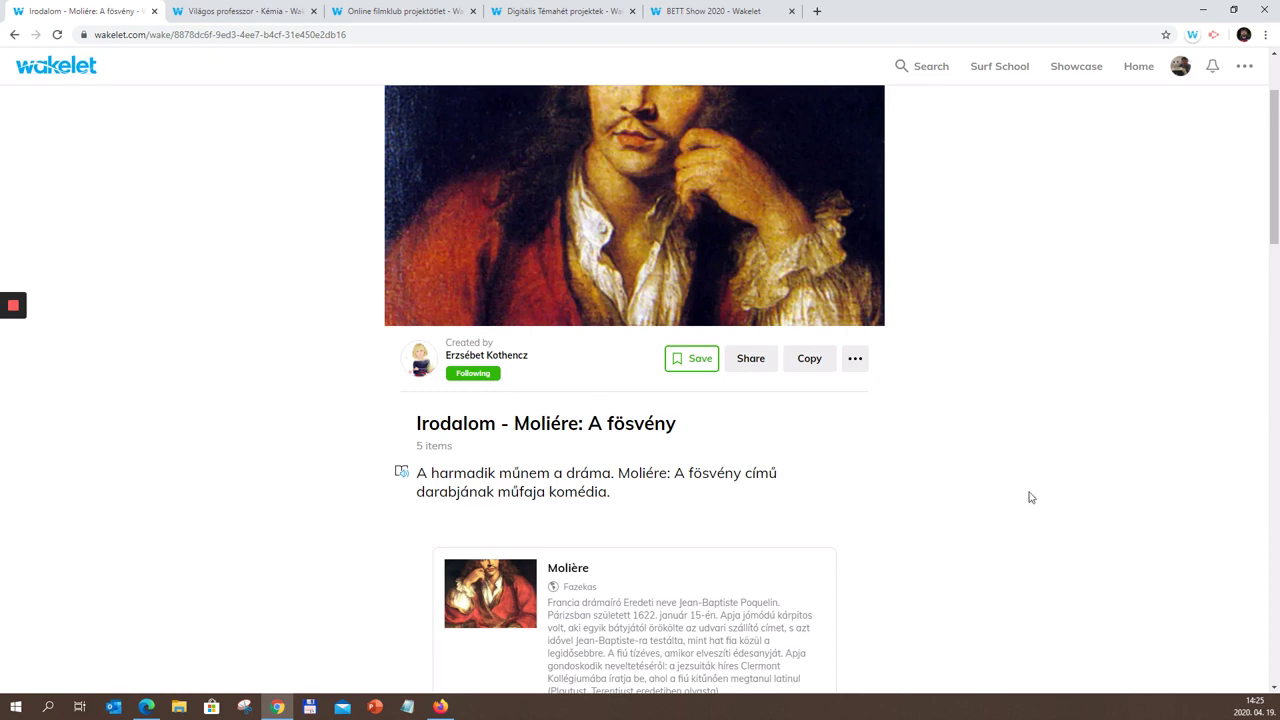
{"action": "scroll", "coordinate": [1040, 496], "scroll_direction": "down", "scroll_amount": 1}
{"action": "scroll", "coordinate": [1039, 498], "scroll_direction": "down", "scroll_amount": 5}
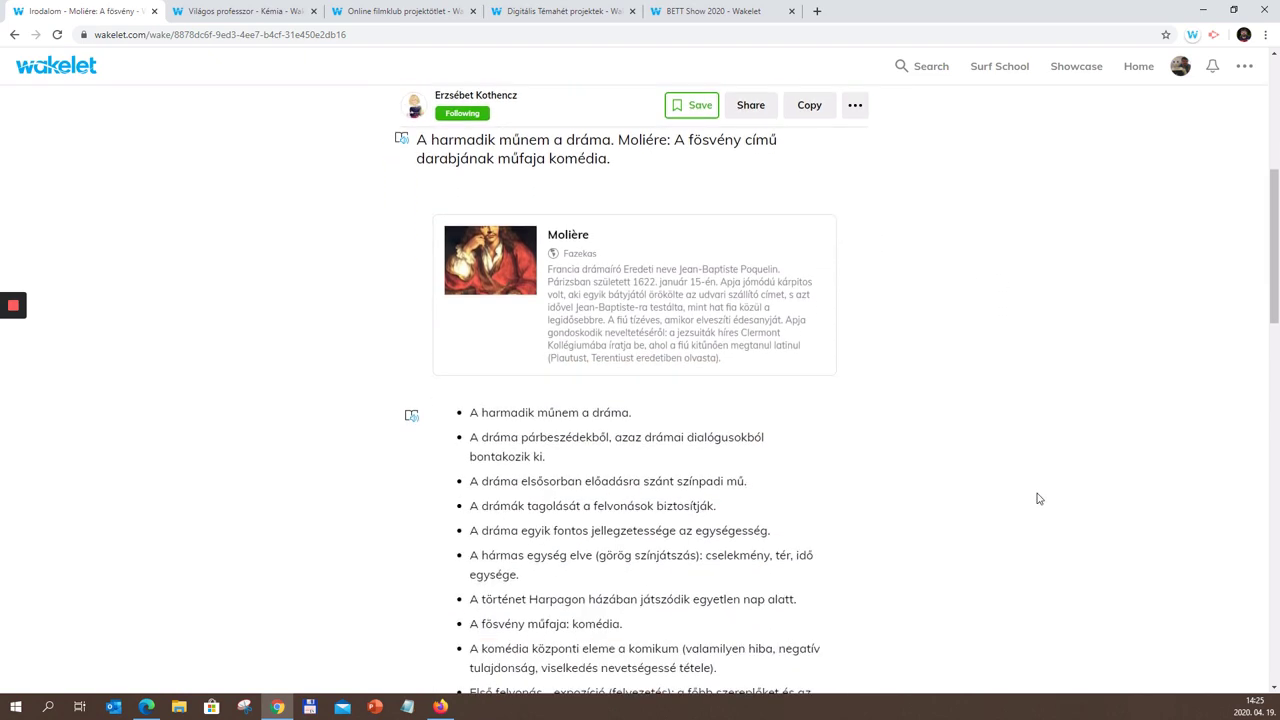
{"action": "scroll", "coordinate": [1039, 498], "scroll_direction": "down", "scroll_amount": 3}
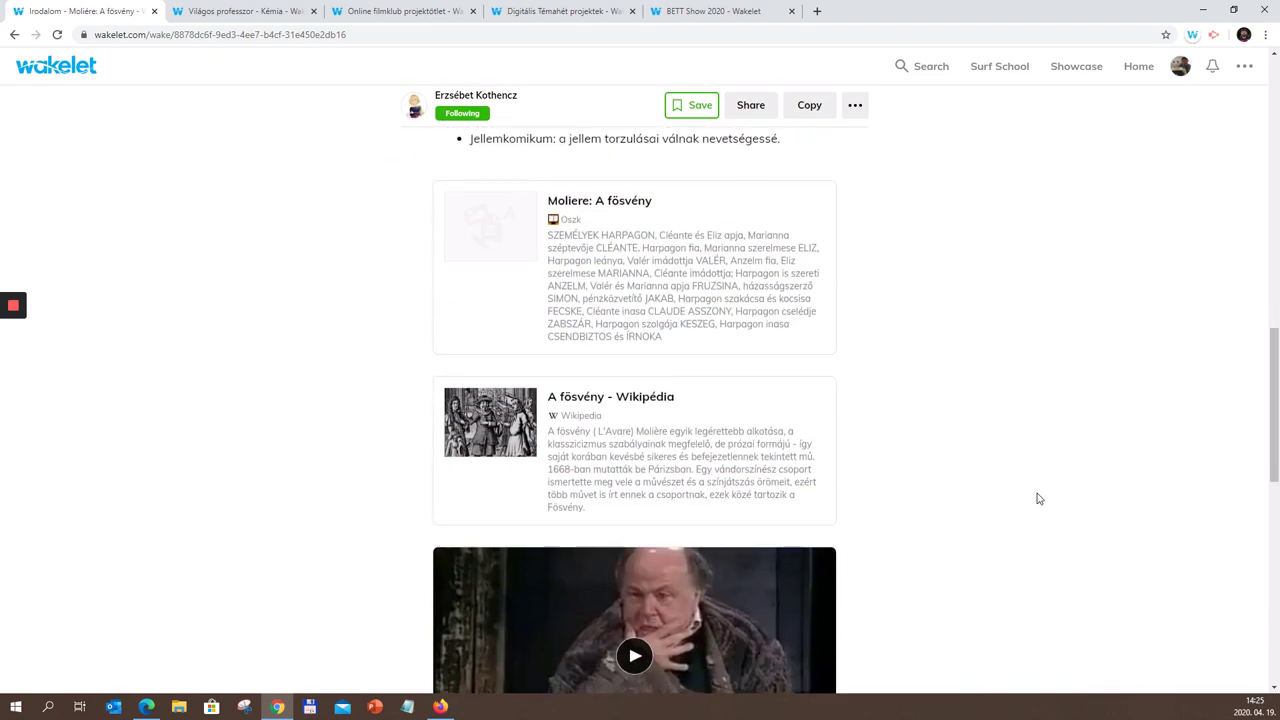
{"action": "scroll", "coordinate": [1039, 498], "scroll_direction": "down", "scroll_amount": 1}
{"action": "scroll", "coordinate": [1039, 498], "scroll_direction": "down", "scroll_amount": 2}
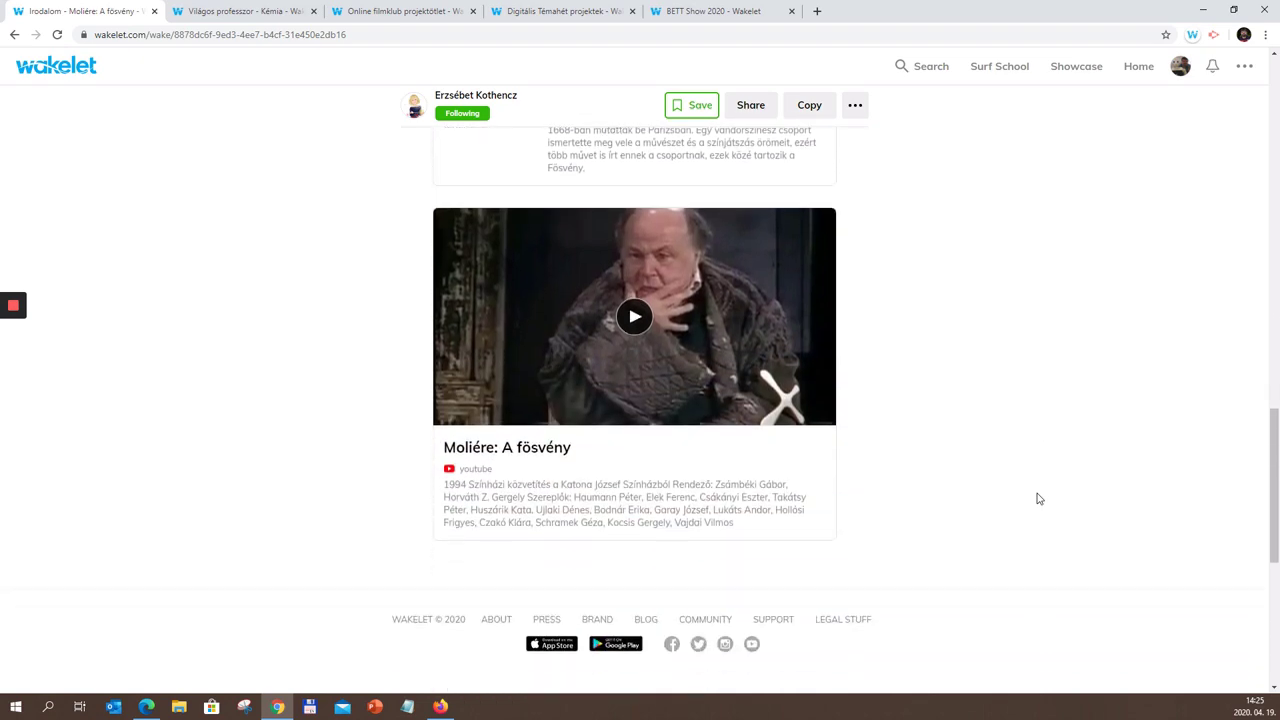
{"action": "scroll", "coordinate": [1039, 498], "scroll_direction": "up", "scroll_amount": 2}
{"action": "scroll", "coordinate": [1039, 498], "scroll_direction": "up", "scroll_amount": 10}
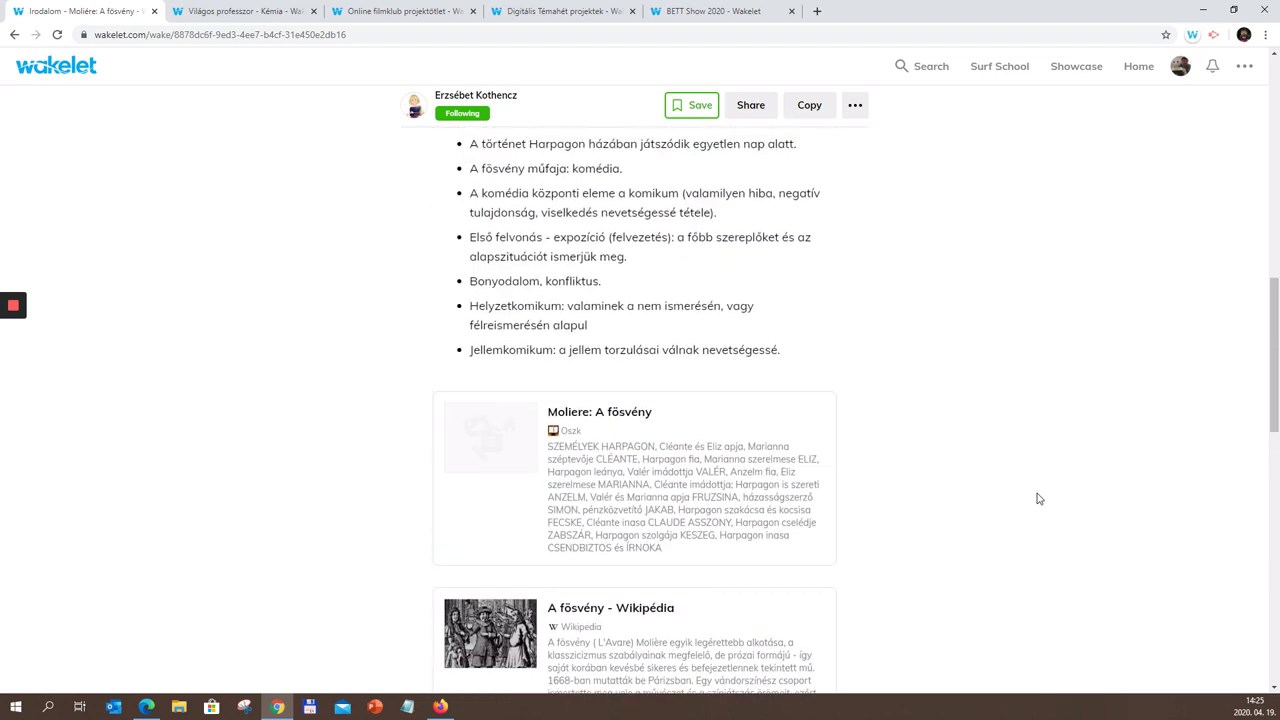
{"action": "scroll", "coordinate": [1039, 498], "scroll_direction": "up", "scroll_amount": 2}
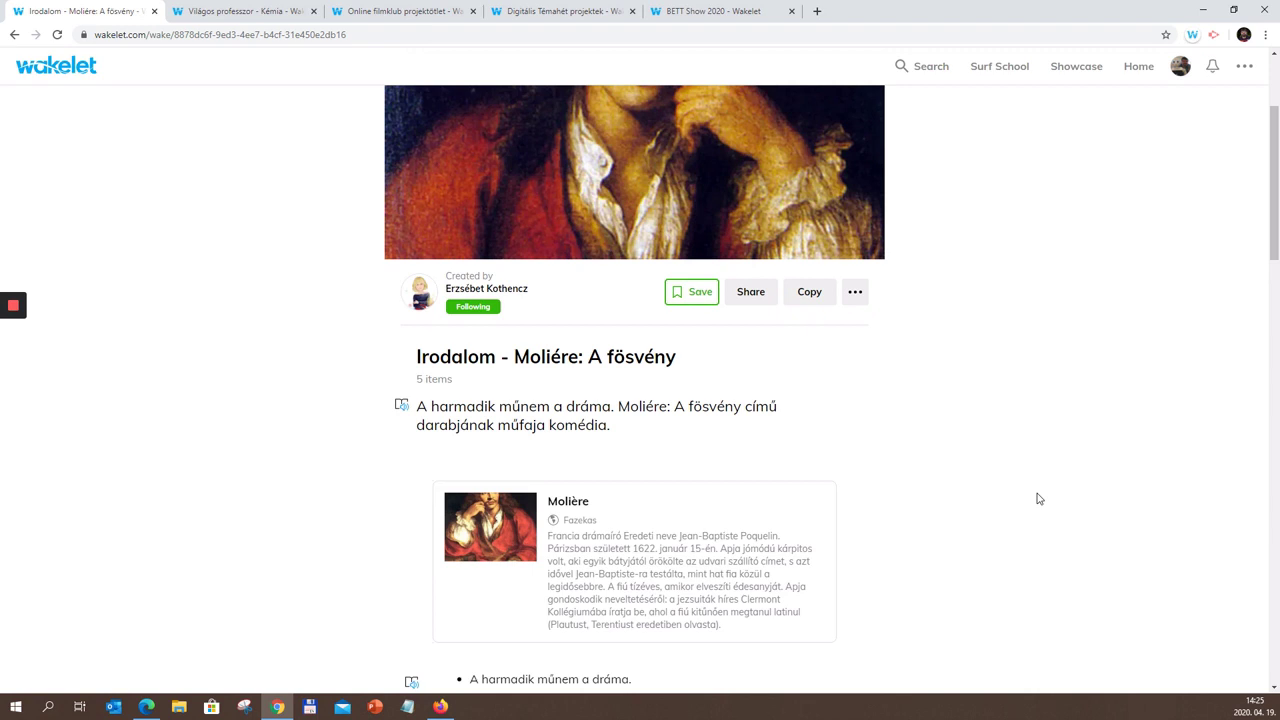
Step: Open the collection's Molière link in Wakelet's reading view and look through the article text
{"action": "scroll", "coordinate": [1039, 498], "scroll_direction": "down", "scroll_amount": 2}
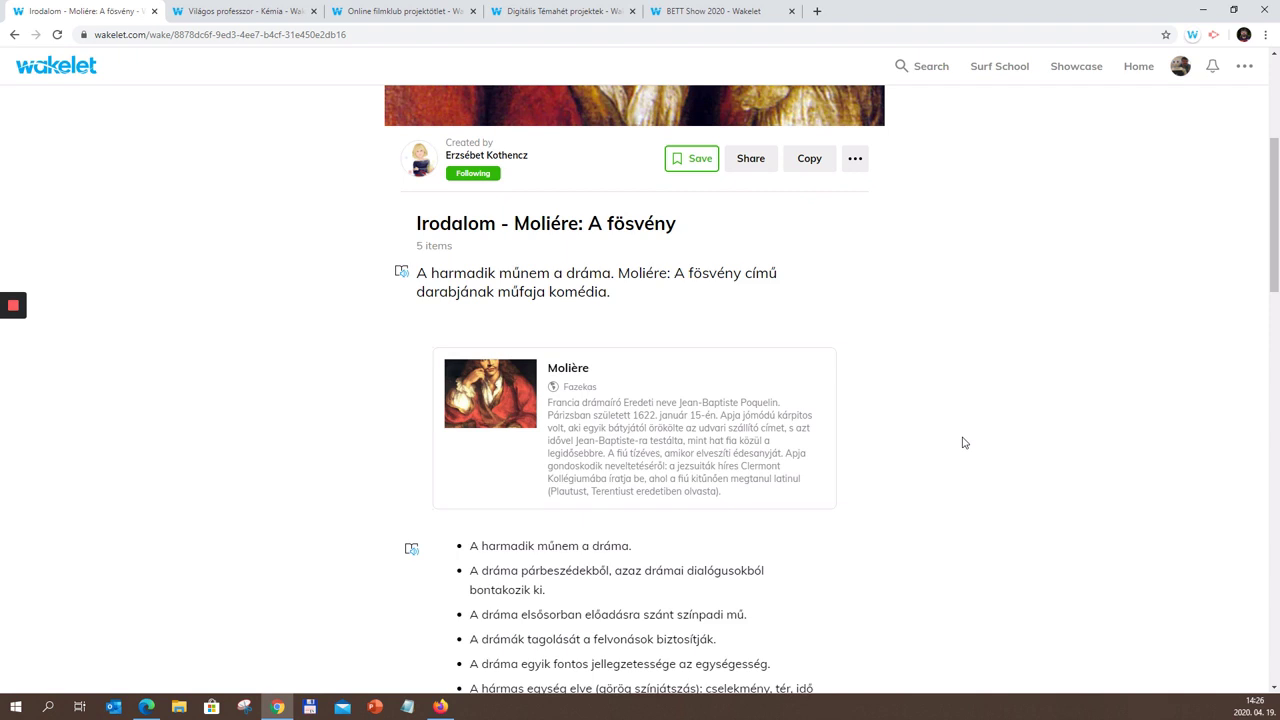
{"action": "mouse_move", "coordinate": [750, 384]}
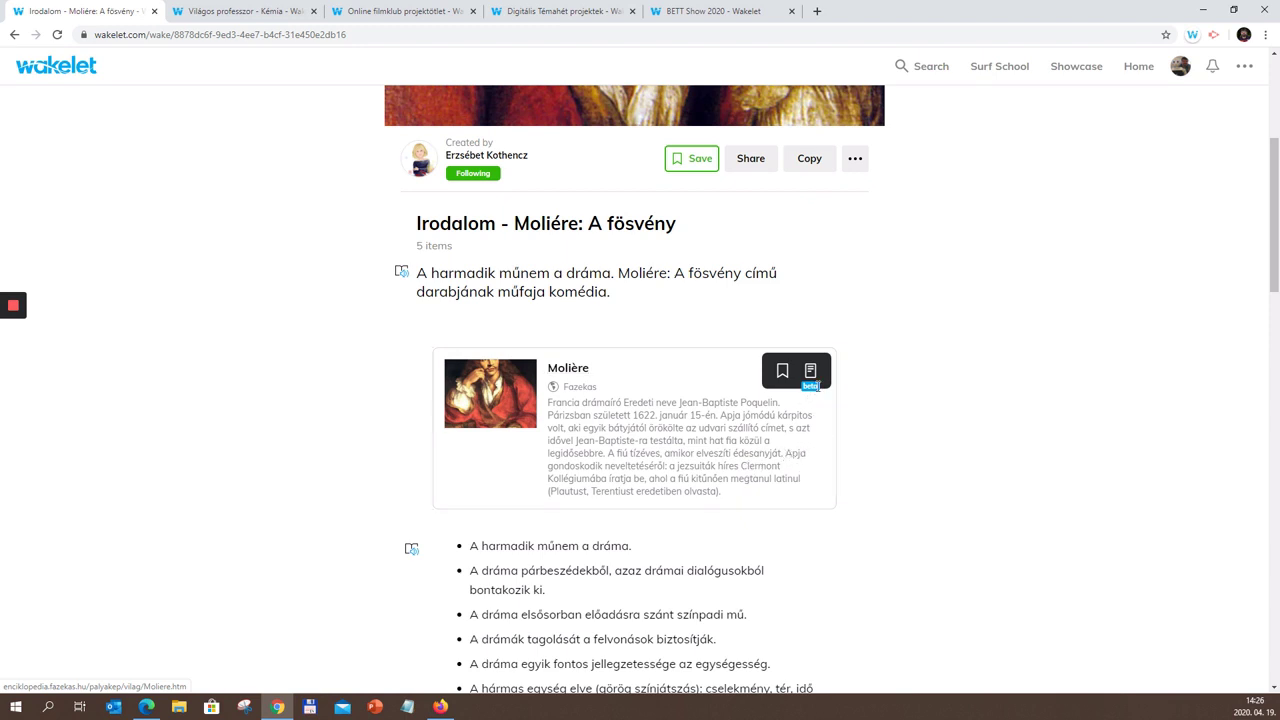
{"action": "left_click", "coordinate": [810, 371]}
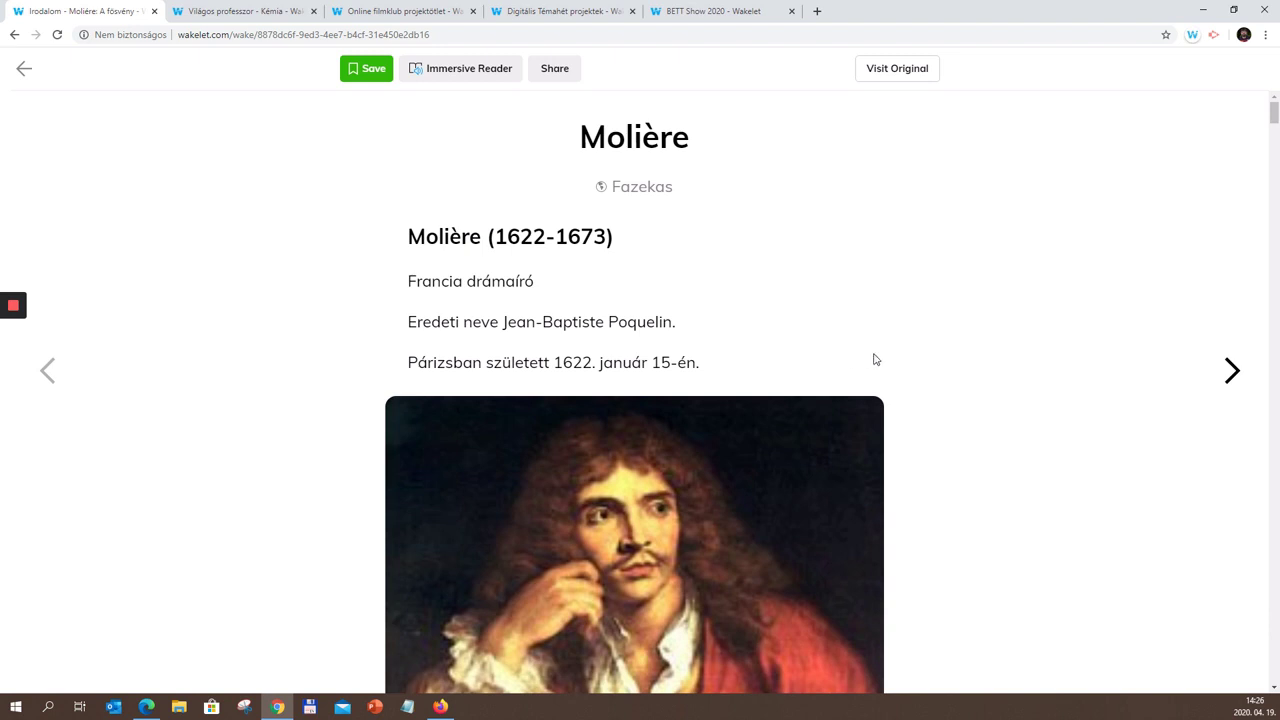
{"action": "scroll", "coordinate": [912, 376], "scroll_direction": "down", "scroll_amount": 6}
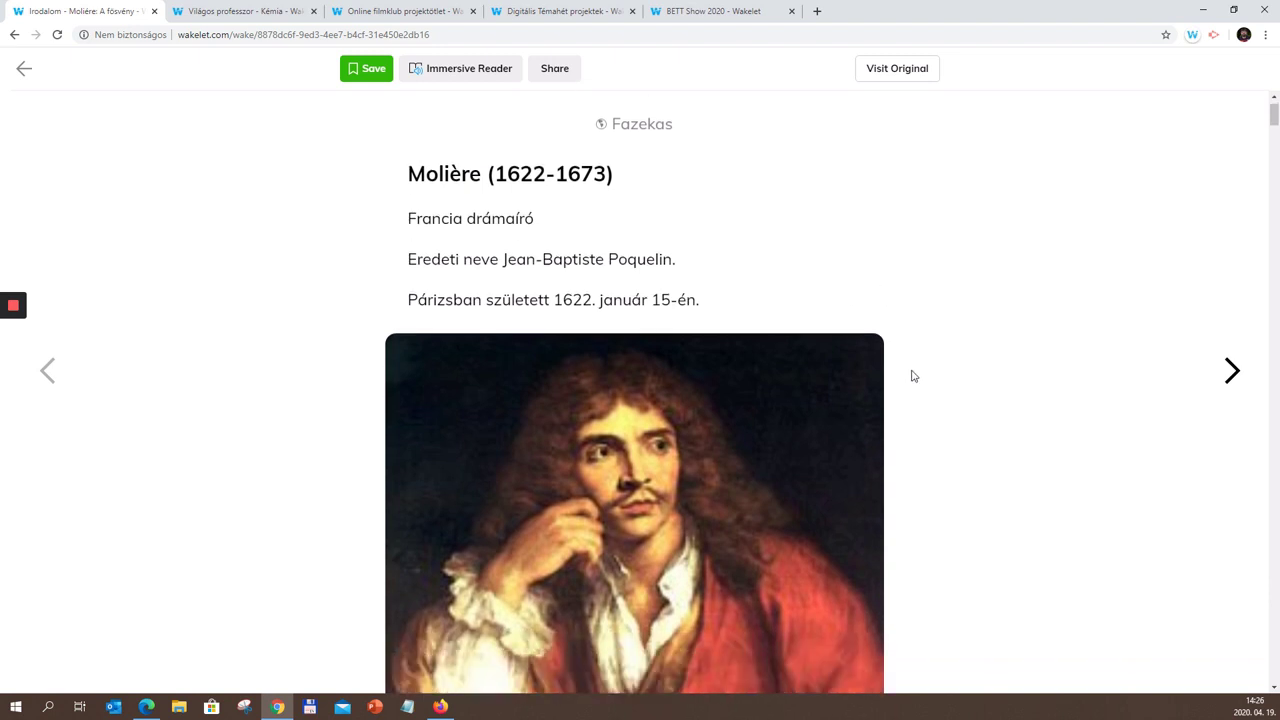
{"action": "scroll", "coordinate": [912, 376], "scroll_direction": "down", "scroll_amount": 3}
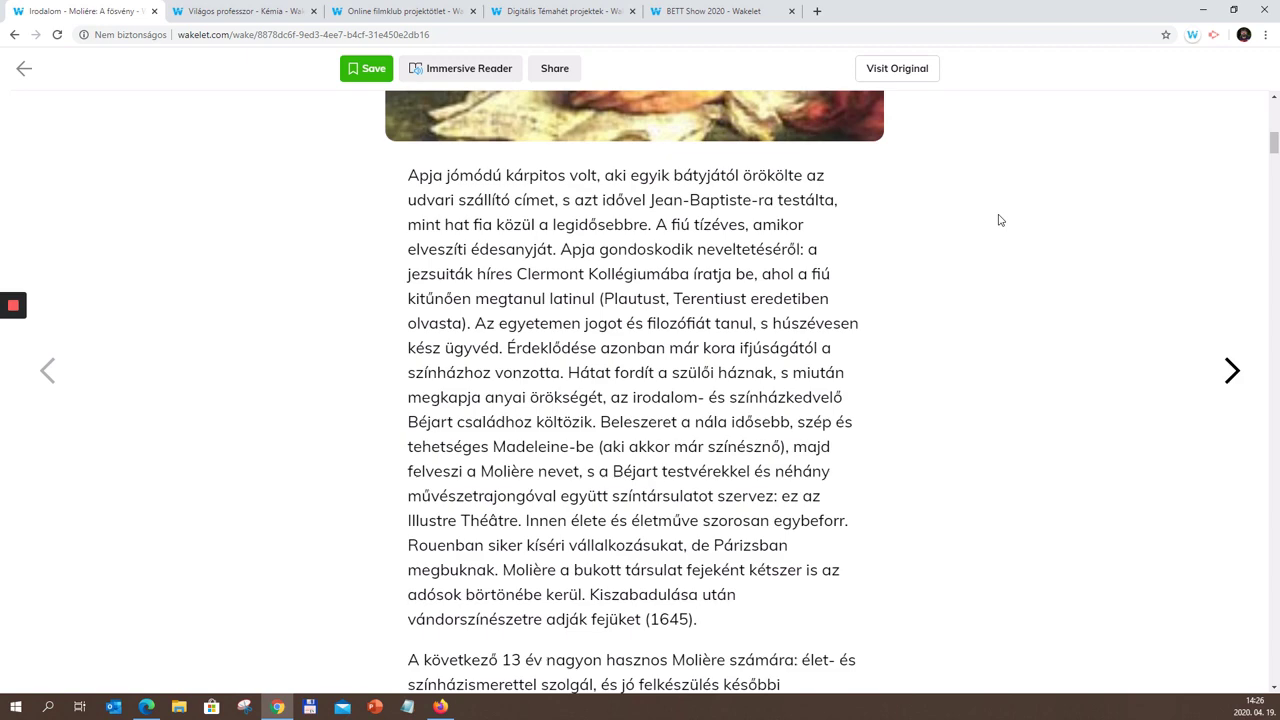
{"action": "scroll", "coordinate": [998, 220], "scroll_direction": "down", "scroll_amount": 5}
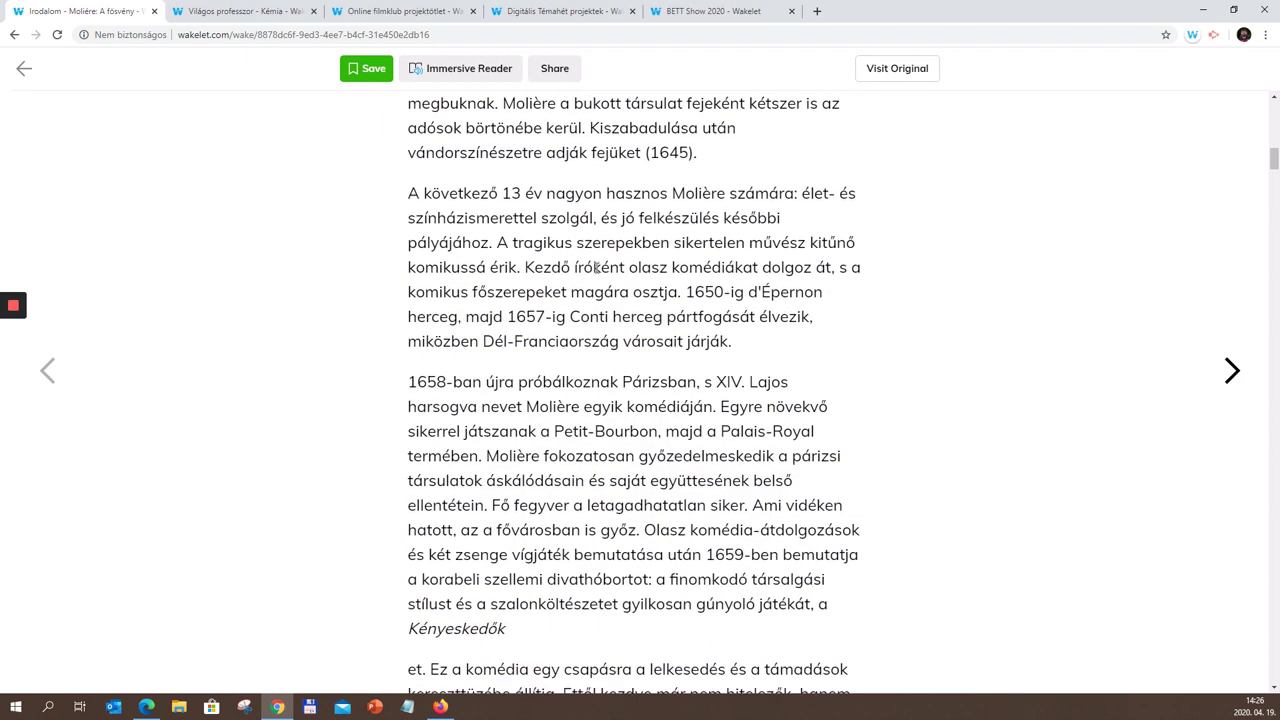
{"action": "left_click_drag", "start_coordinate": [410, 192], "coordinate": [754, 364]}
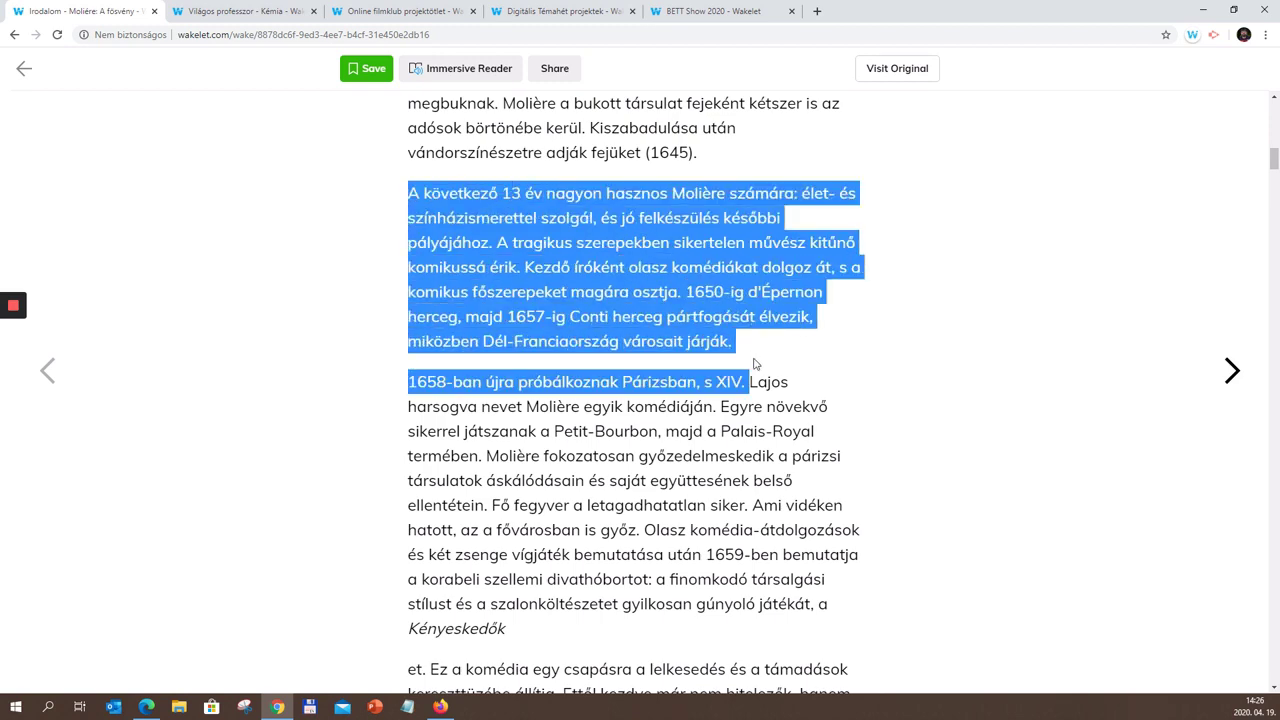
{"action": "left_click", "coordinate": [836, 349]}
{"action": "scroll", "coordinate": [855, 347], "scroll_direction": "up", "scroll_amount": 3}
{"action": "scroll", "coordinate": [877, 329], "scroll_direction": "up", "scroll_amount": 10}
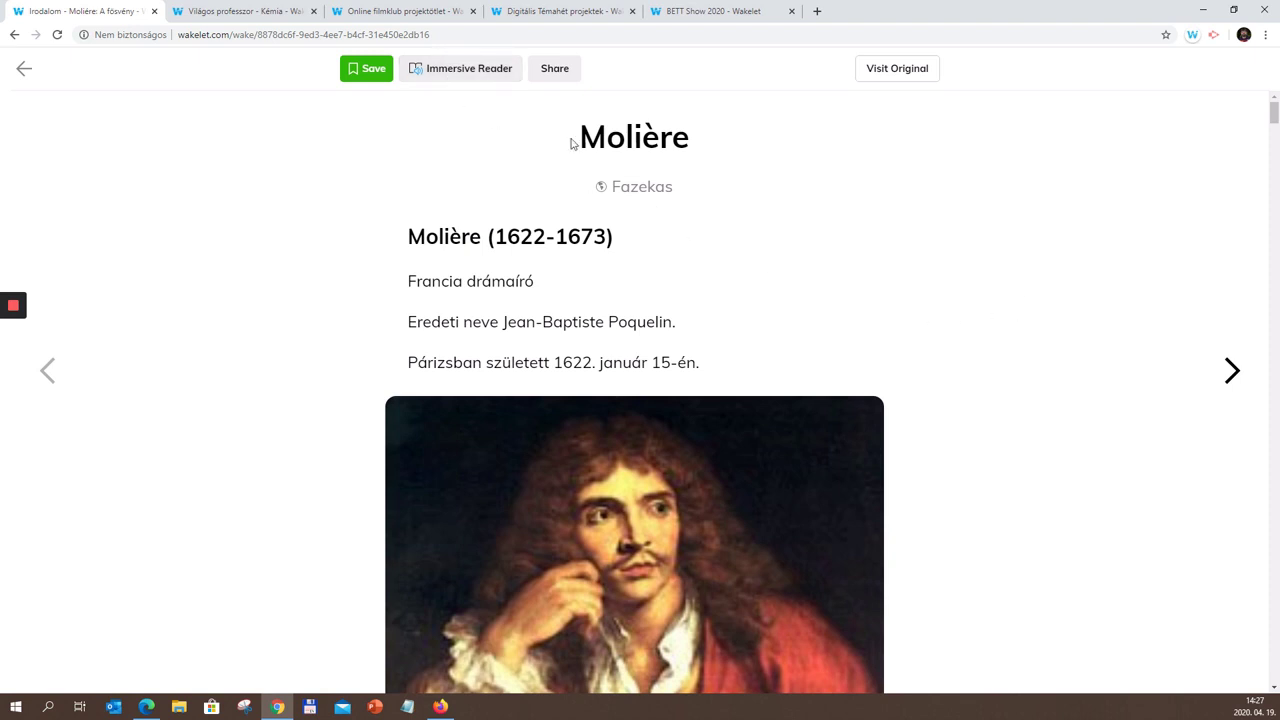
Step: Open the Molière article in Immersive Reader and have the single words "Apja" and "jómódú" pronounced
{"action": "left_click", "coordinate": [463, 76]}
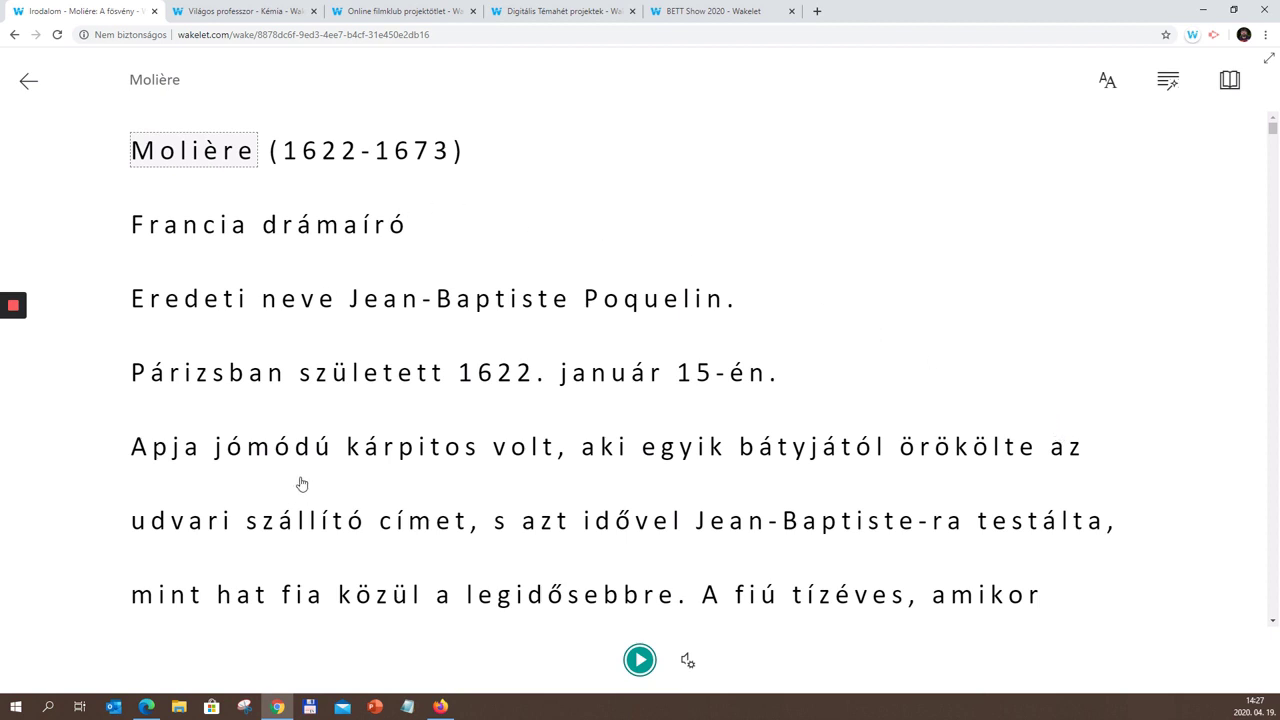
{"action": "left_click", "coordinate": [158, 456]}
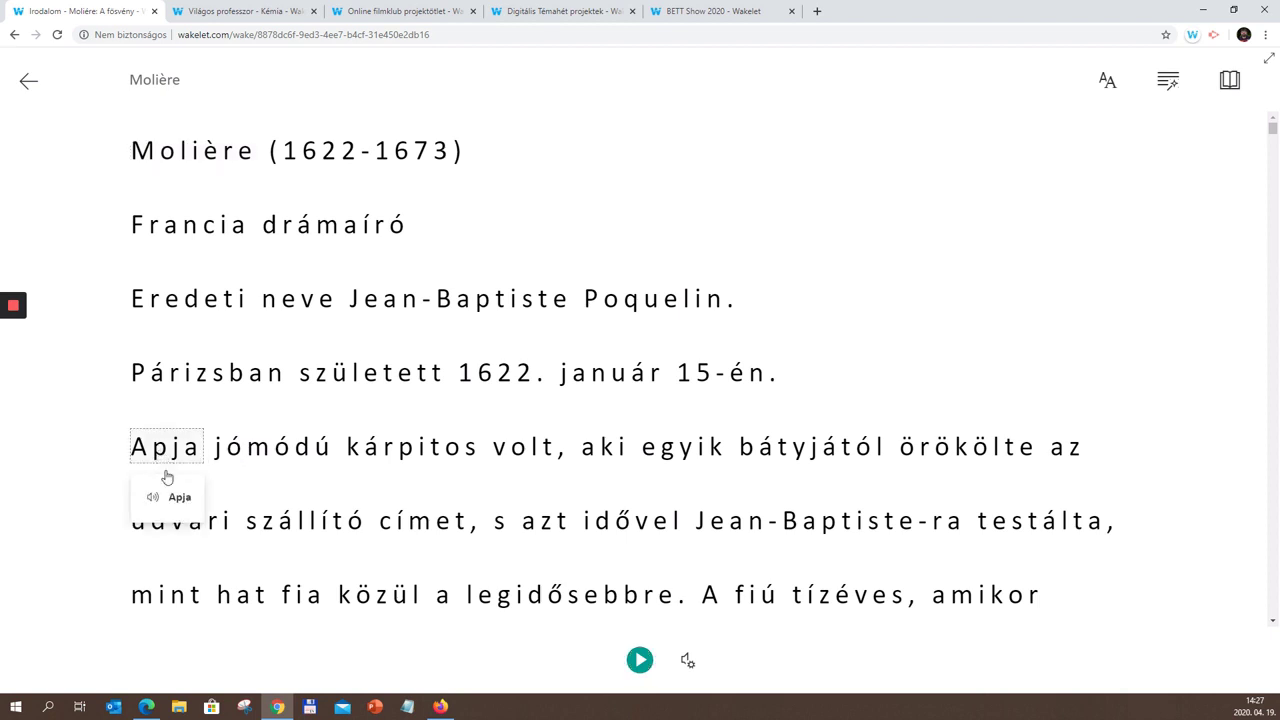
{"action": "left_click", "coordinate": [151, 503]}
{"action": "left_click", "coordinate": [251, 458]}
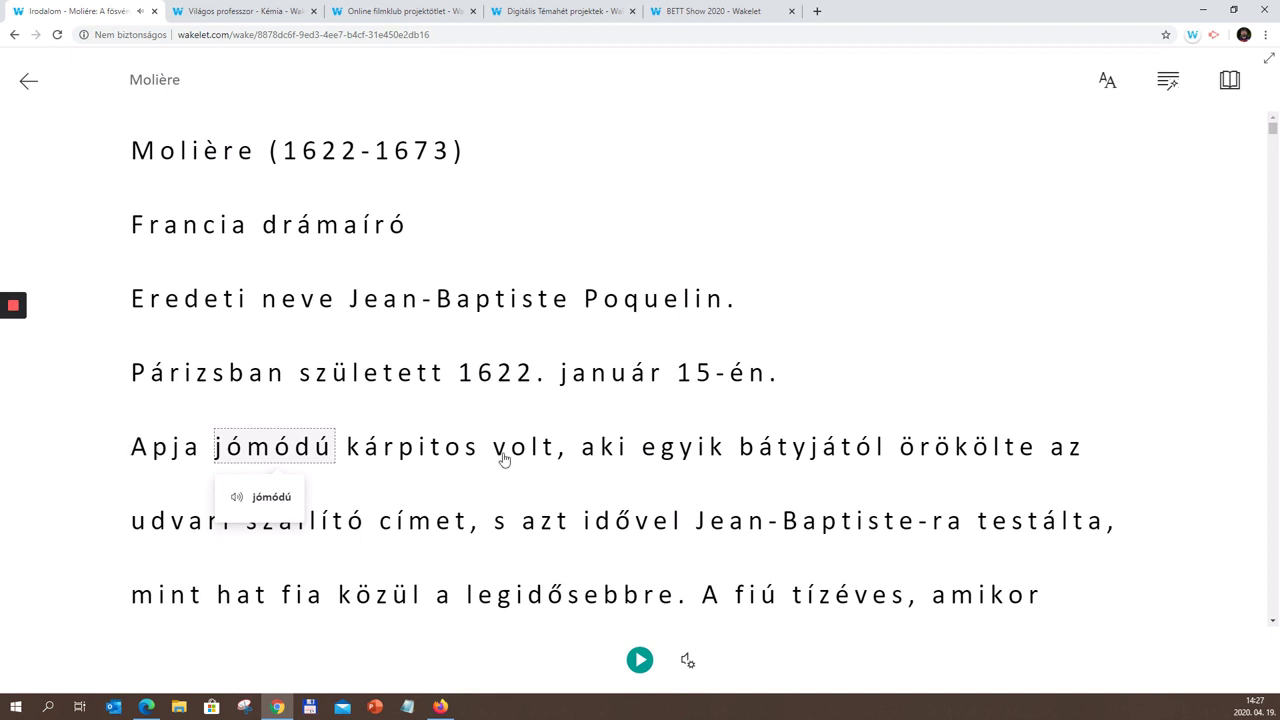
{"action": "left_click", "coordinate": [653, 456]}
{"action": "left_click", "coordinate": [249, 458]}
{"action": "left_click", "coordinate": [234, 502]}
Step: Have the article read aloud starting from "kárpitos", pause the reading and leave Immersive Reader
{"action": "left_click", "coordinate": [400, 463]}
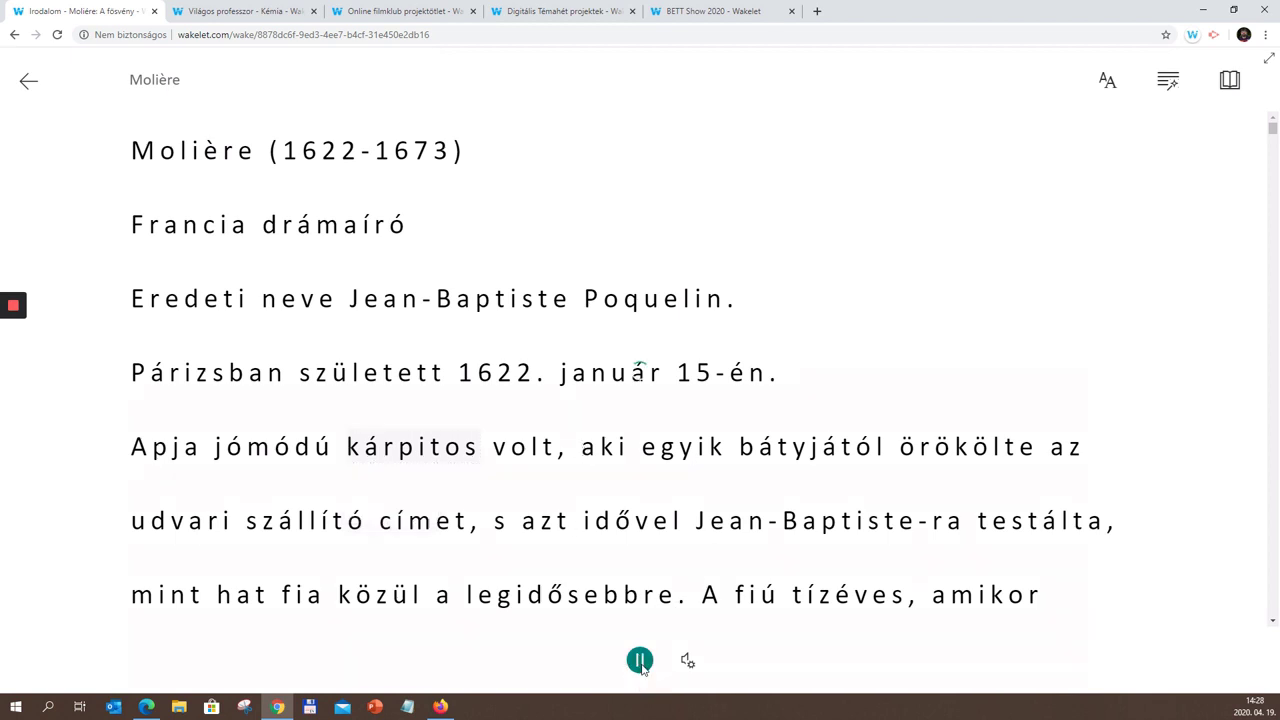
{"action": "left_click", "coordinate": [640, 662]}
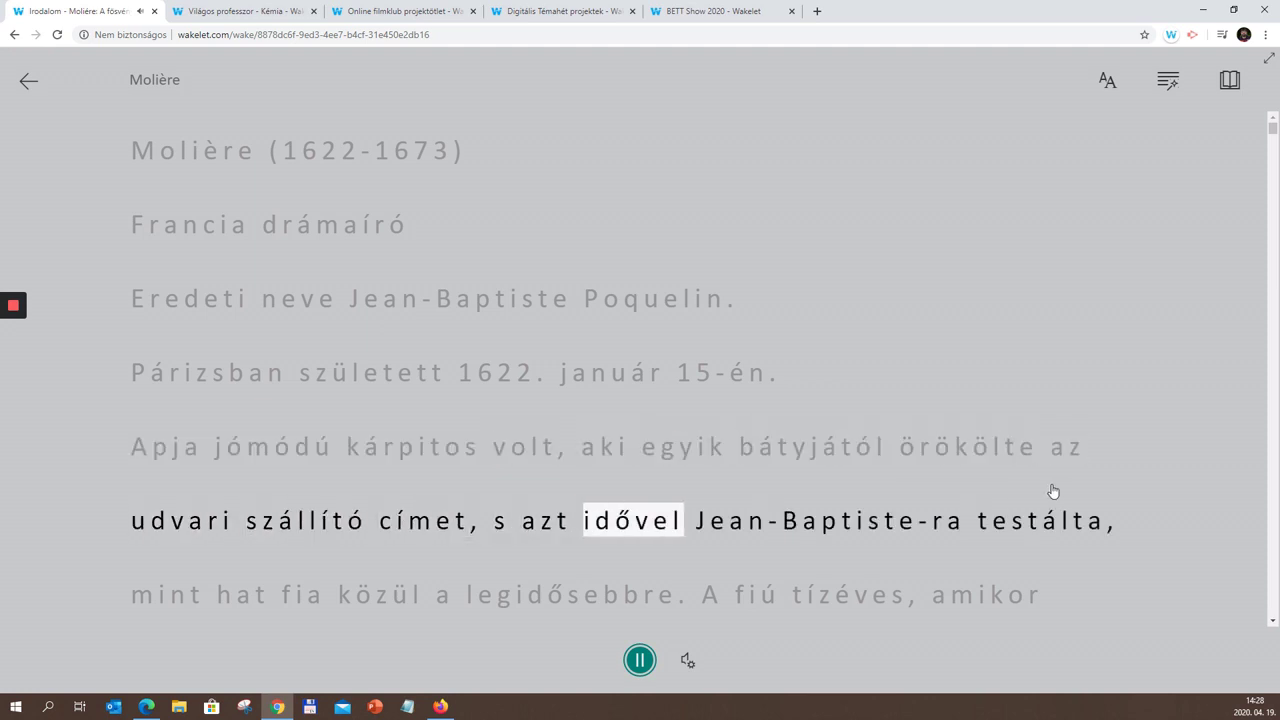
{"action": "left_click", "coordinate": [640, 662]}
{"action": "scroll", "coordinate": [728, 495], "scroll_direction": "up", "scroll_amount": 3}
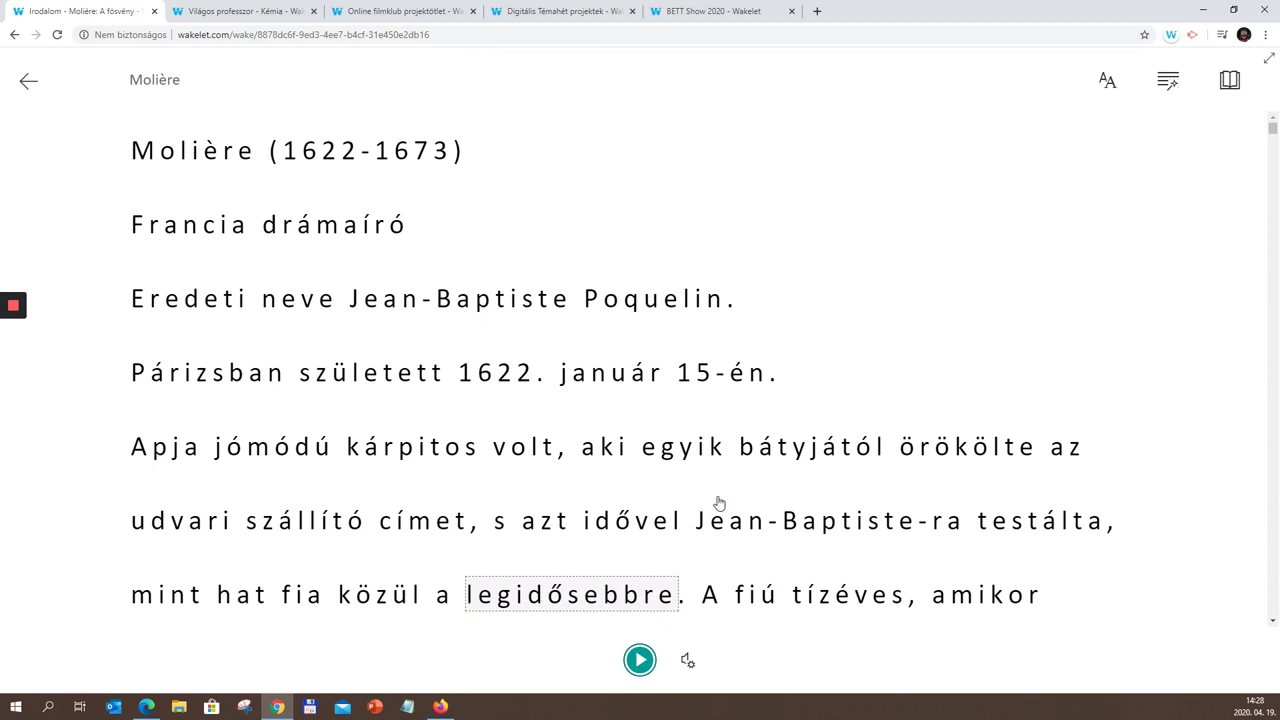
{"action": "left_click", "coordinate": [27, 82]}
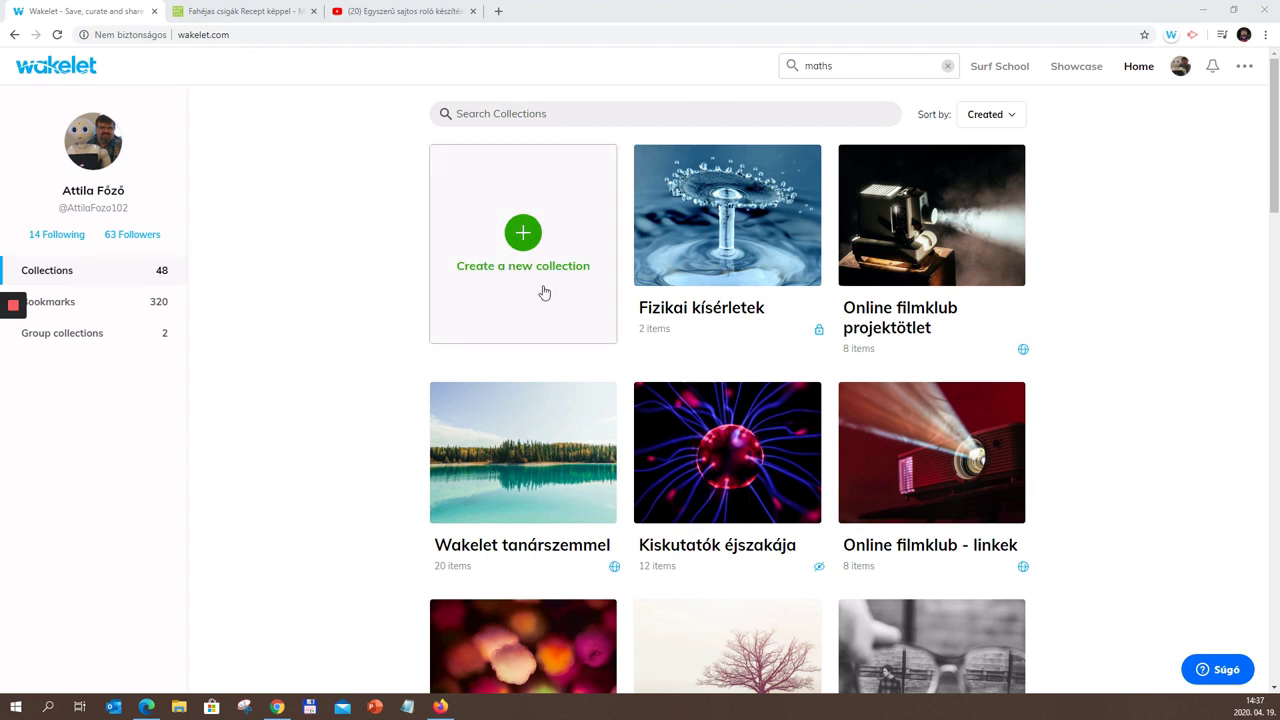
Step: Create a new collection from the home page and title it "Sütemények"
{"action": "left_click", "coordinate": [523, 240]}
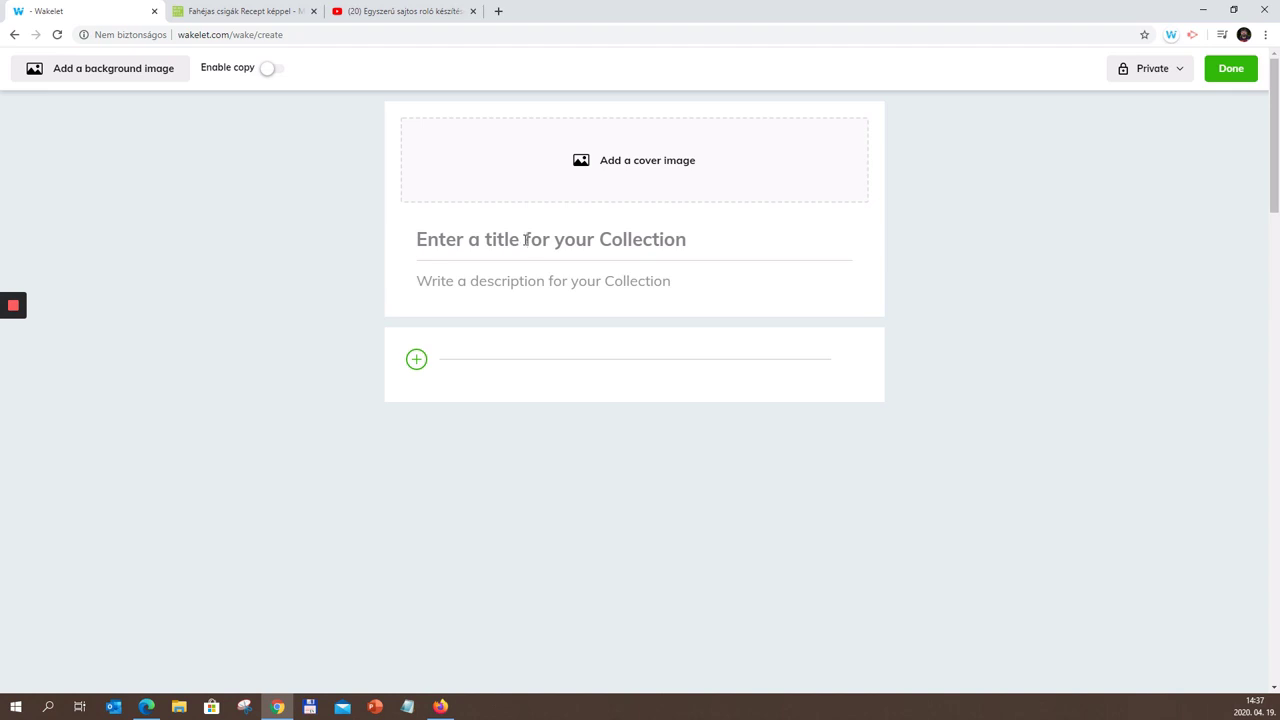
{"action": "left_click", "coordinate": [595, 243]}
{"action": "type", "text": "Süte"}
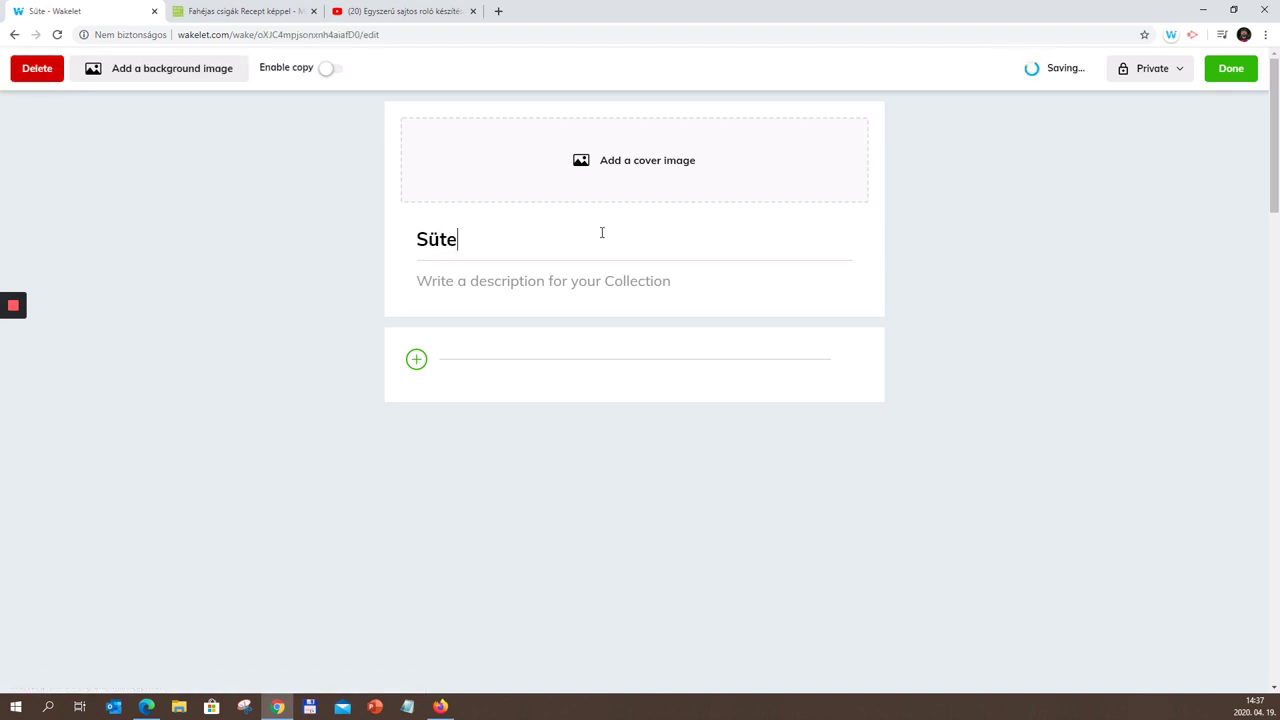
{"action": "type", "text": "mények"}
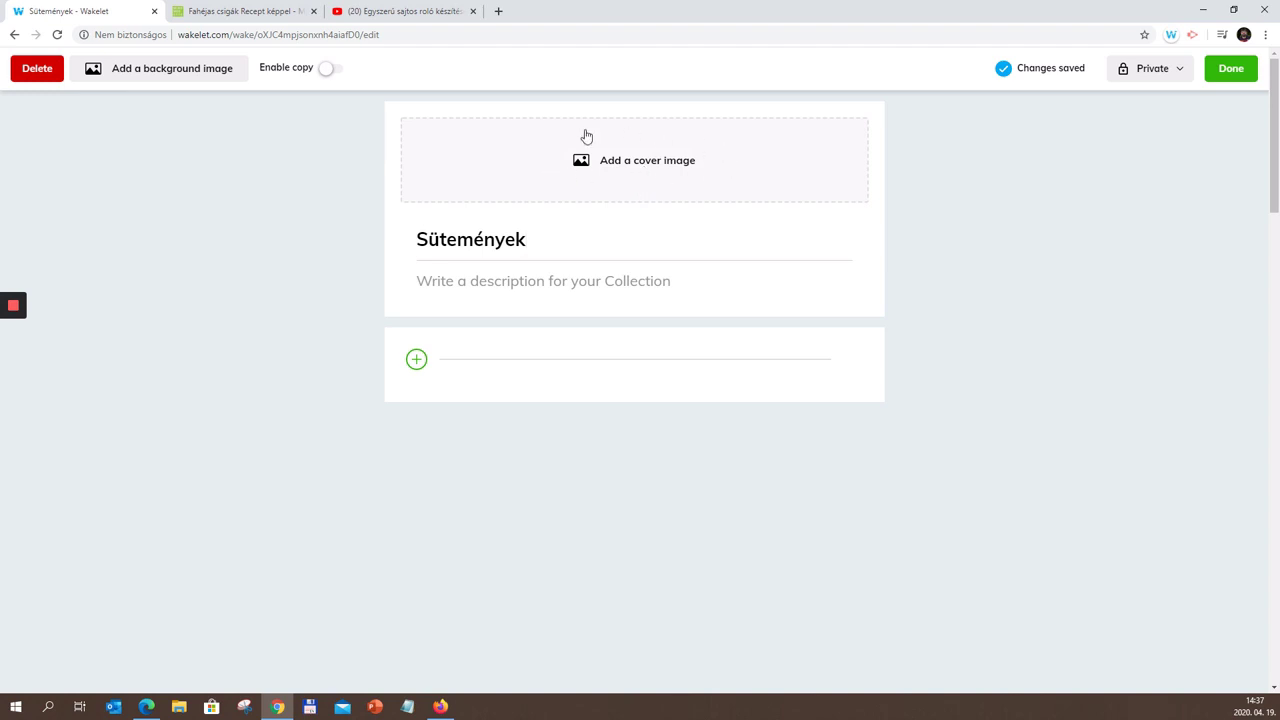
Step: Search the Unsplash photo library for "muffin" and set the nut-topped muffin in a turquoise case as the cover image
{"action": "left_click", "coordinate": [643, 188]}
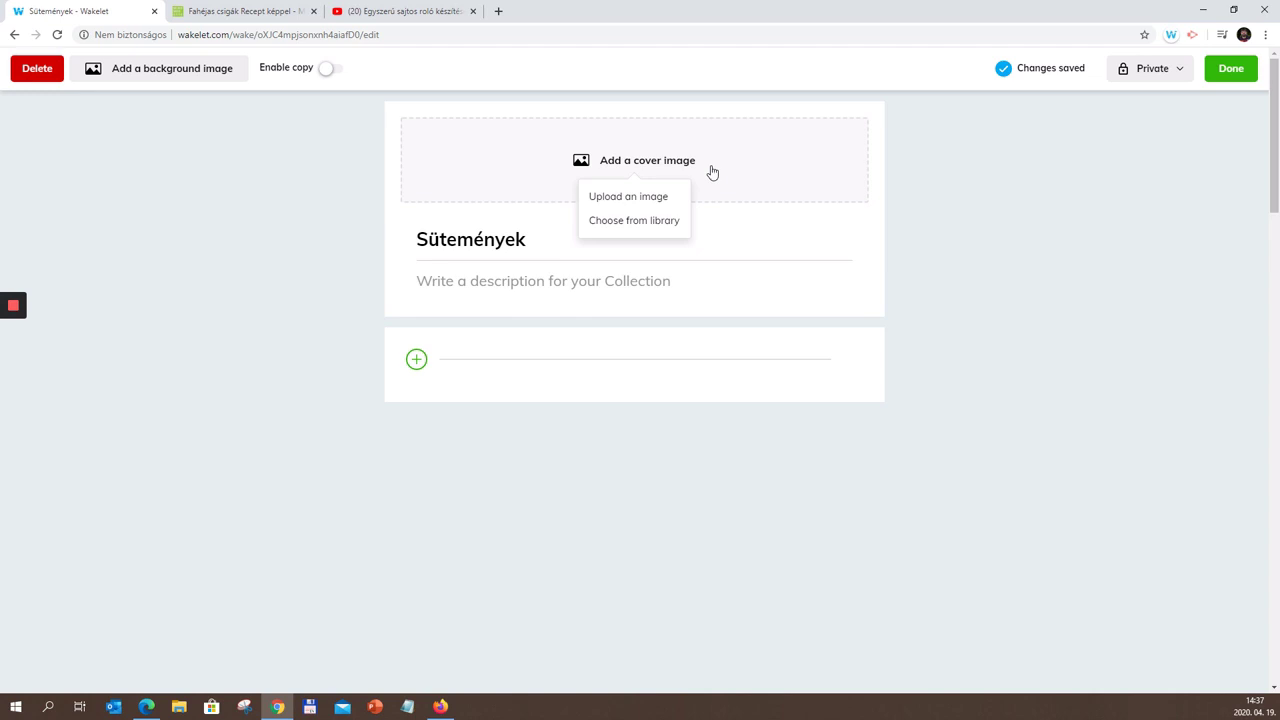
{"action": "left_click", "coordinate": [676, 221]}
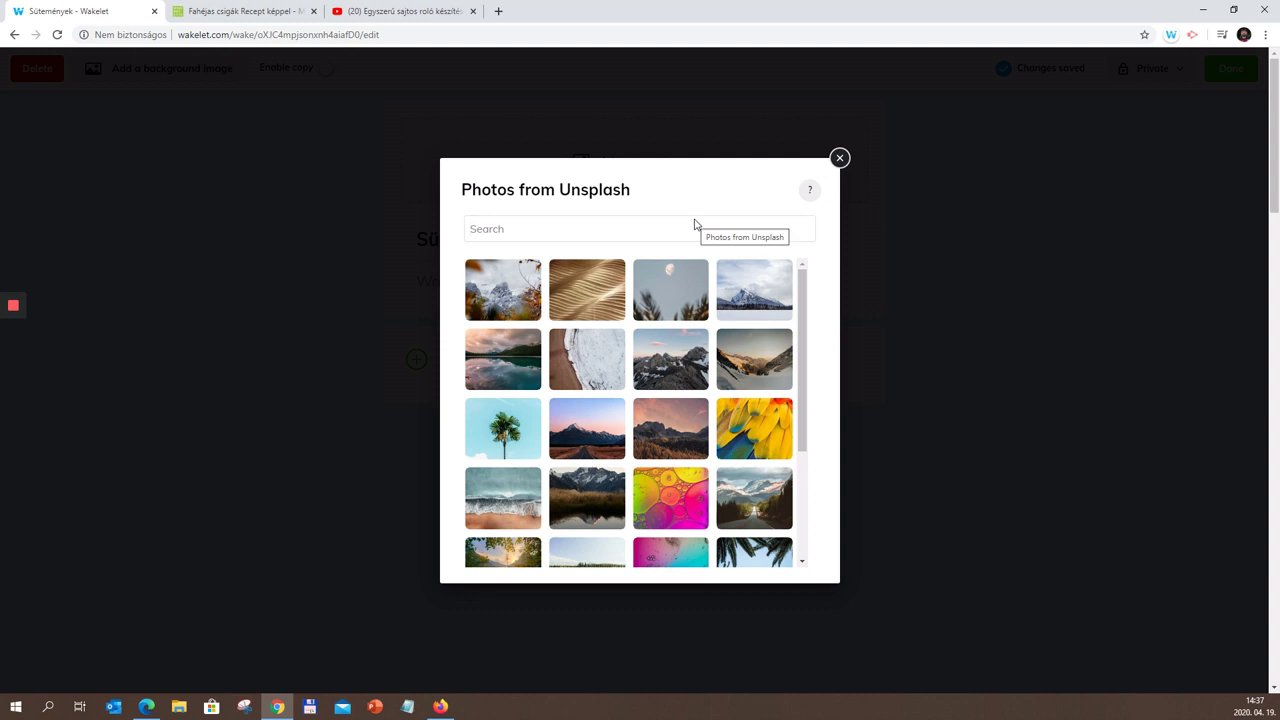
{"action": "type", "text": "muffin"}
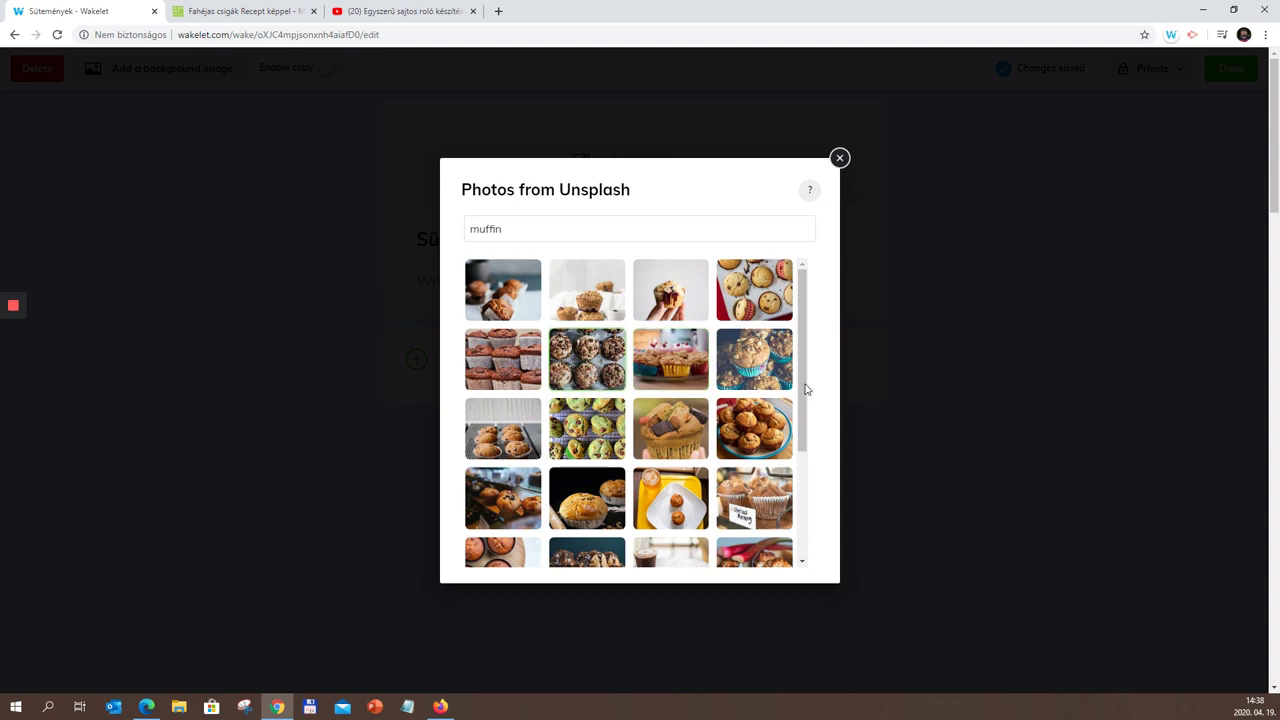
{"action": "left_click", "coordinate": [754, 361]}
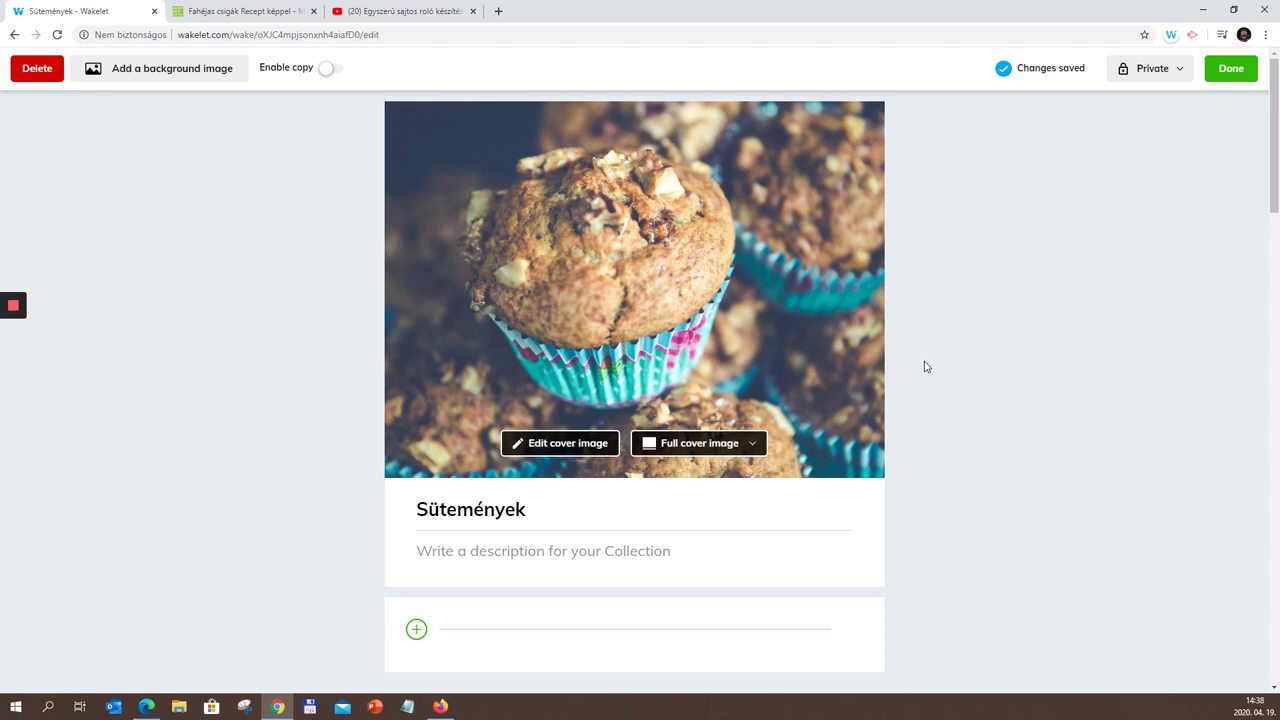
Step: Switch the collection's cover to a half cover image and enter the description "finom sütik"
{"action": "left_click", "coordinate": [751, 447]}
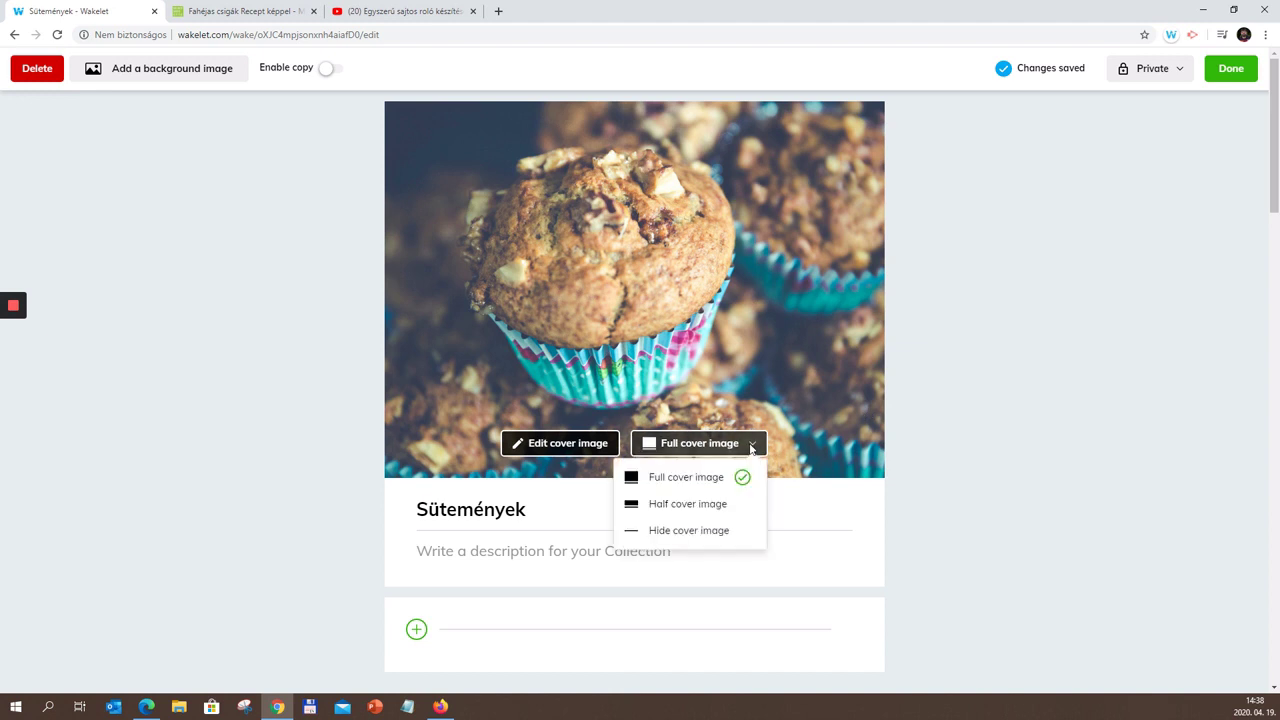
{"action": "left_click", "coordinate": [719, 507]}
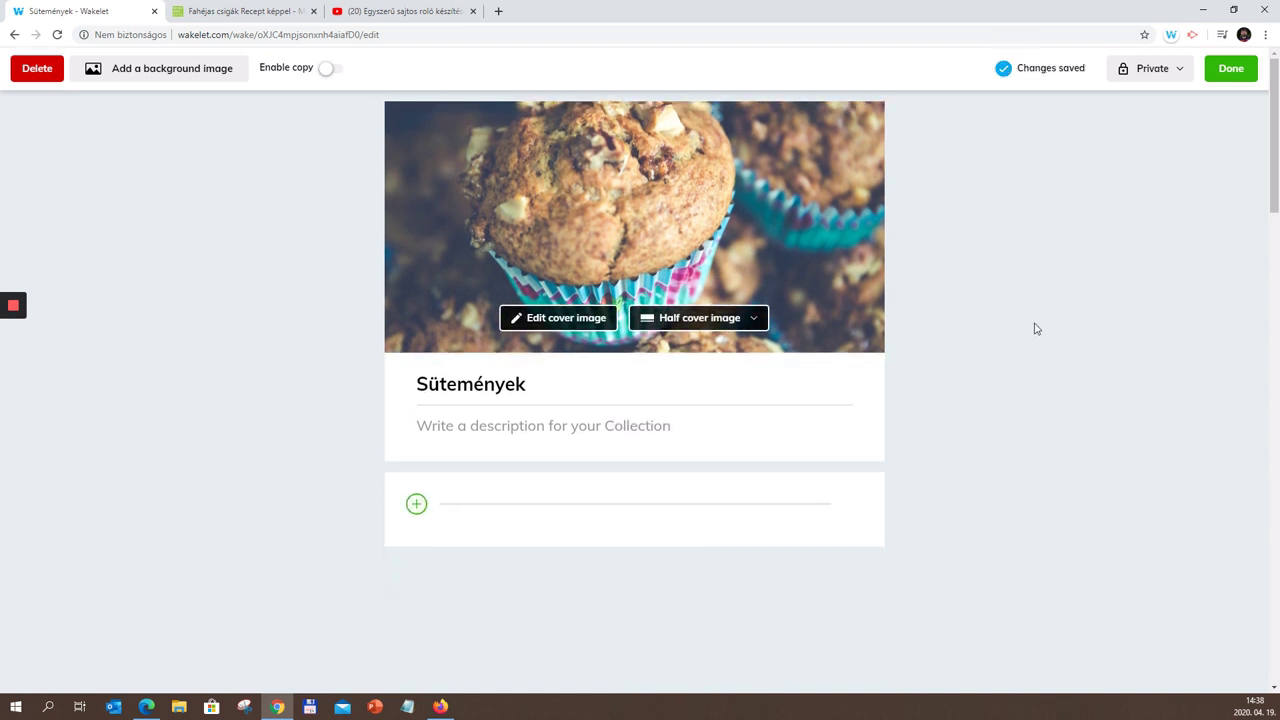
{"action": "left_click", "coordinate": [553, 428]}
{"action": "type", "text": "finom"}
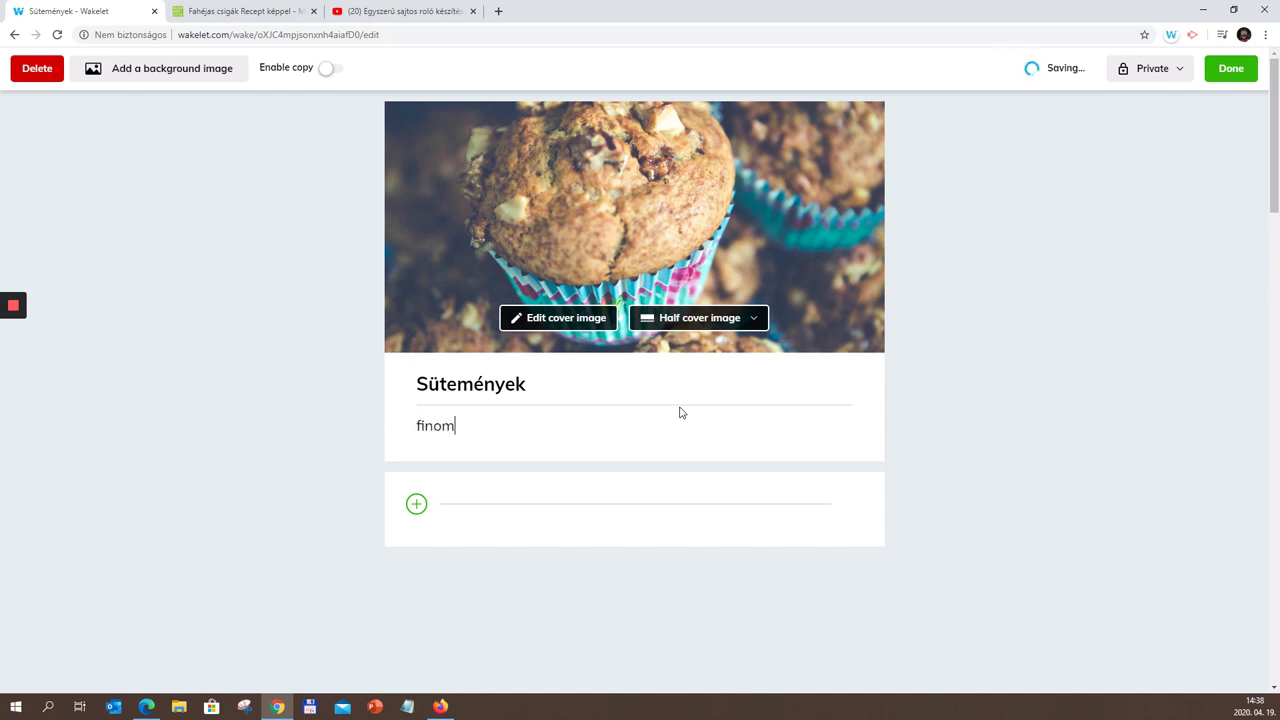
{"action": "type", "text": " sütik"}
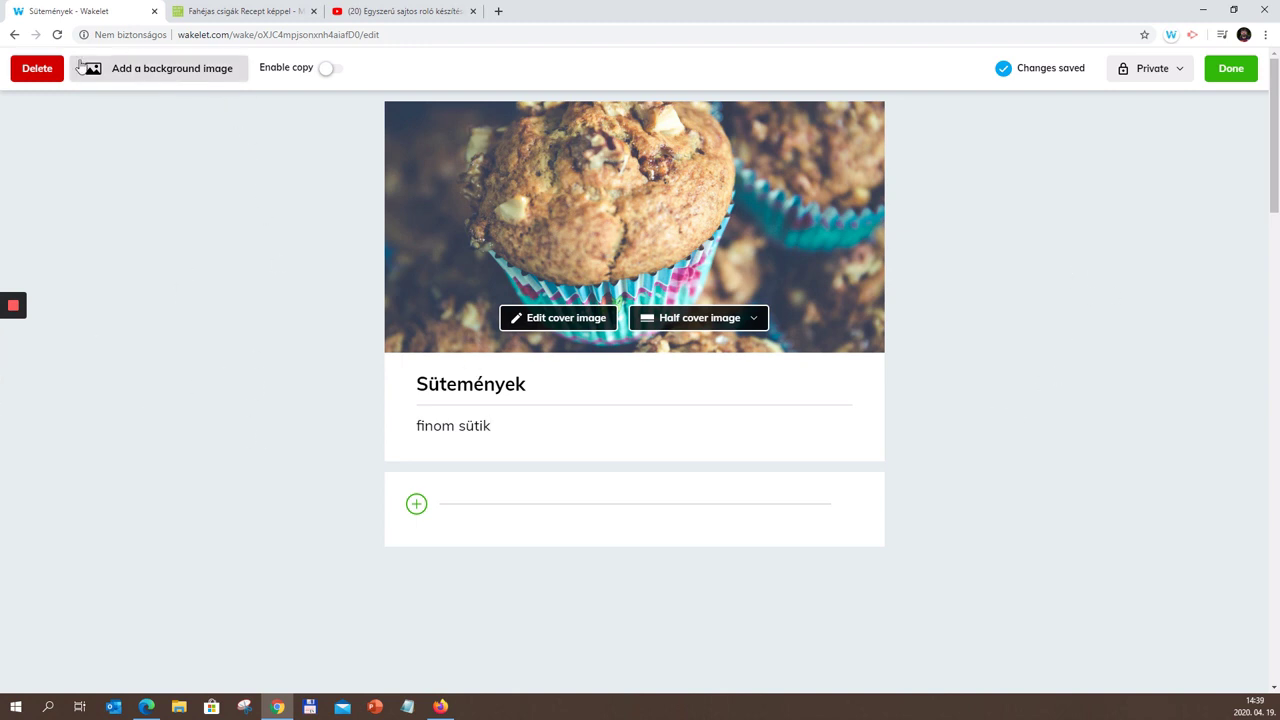
Step: Search the Unsplash photo library for "cookie" and set the photo of a hand-held gingerbread man as the collection's background image
{"action": "left_click", "coordinate": [150, 75]}
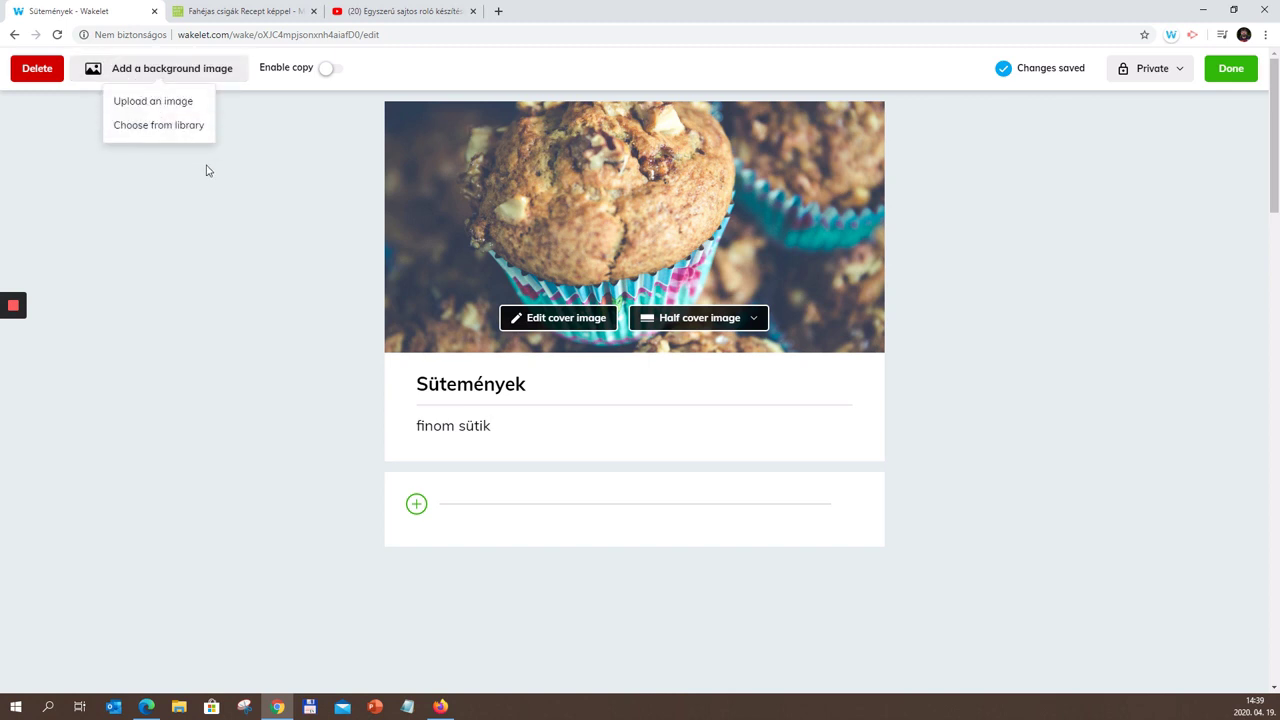
{"action": "left_click", "coordinate": [200, 133]}
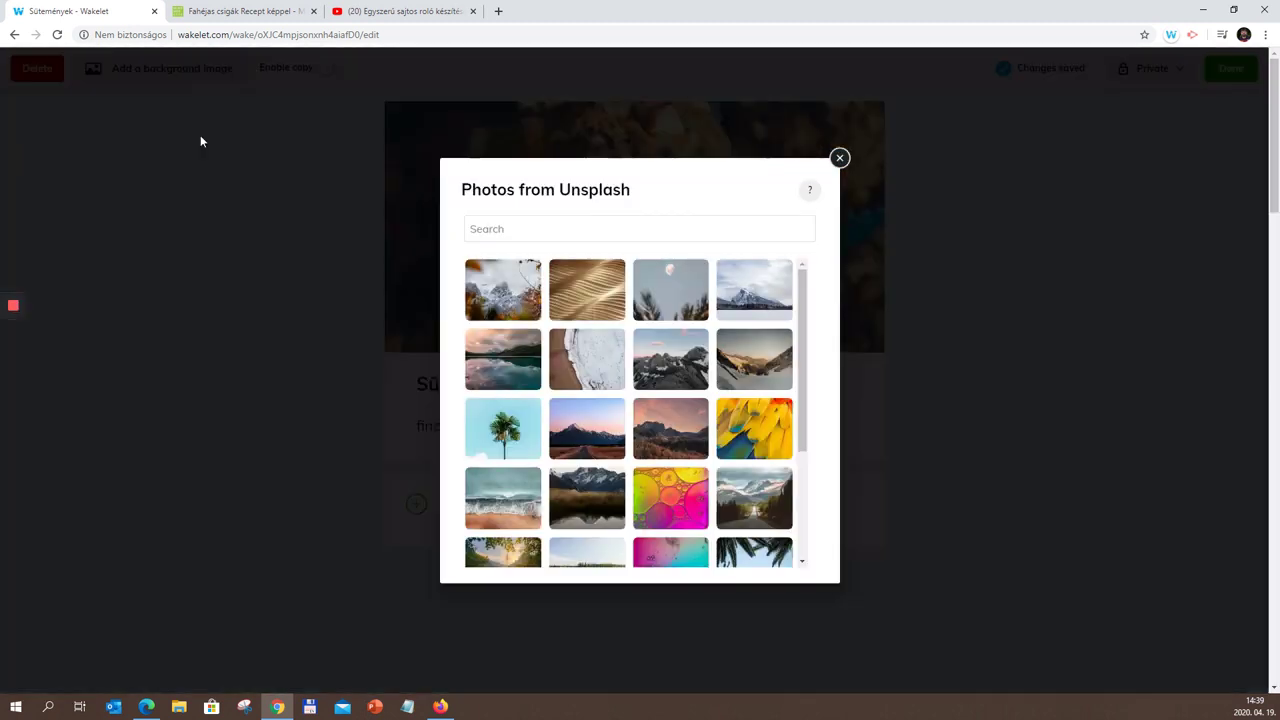
{"action": "type", "text": "cooki"}
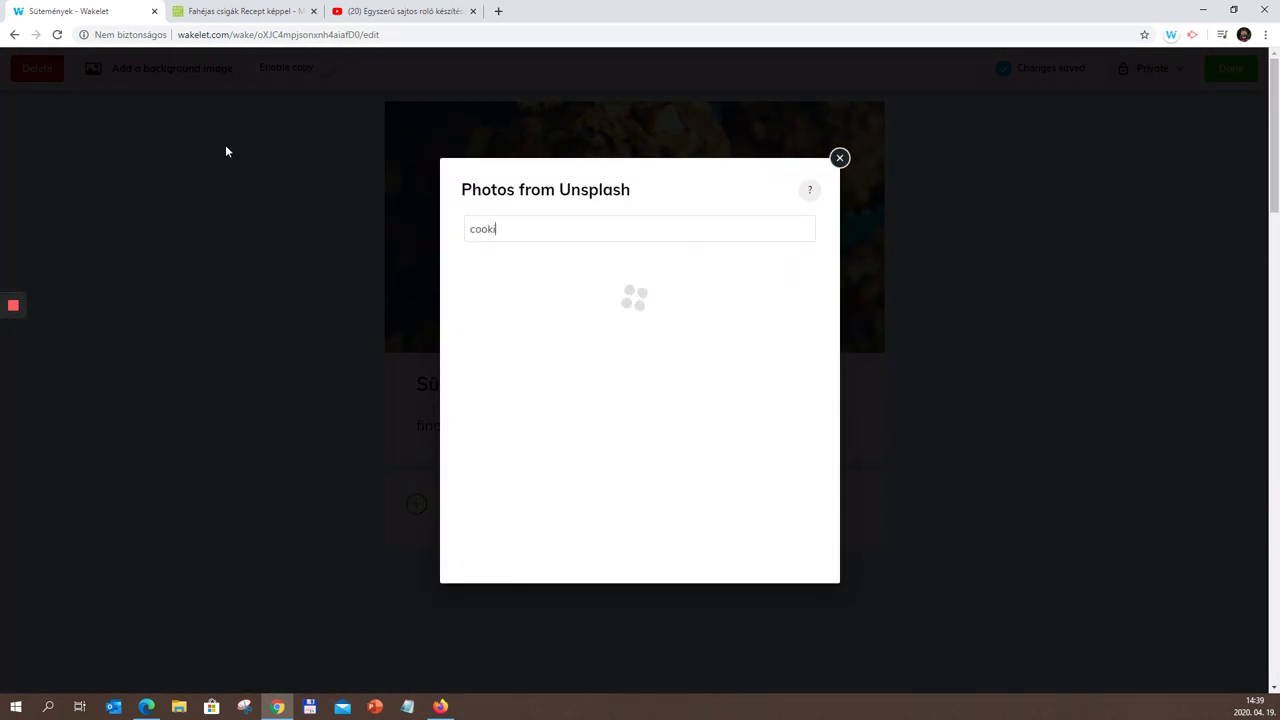
{"action": "type", "text": "e"}
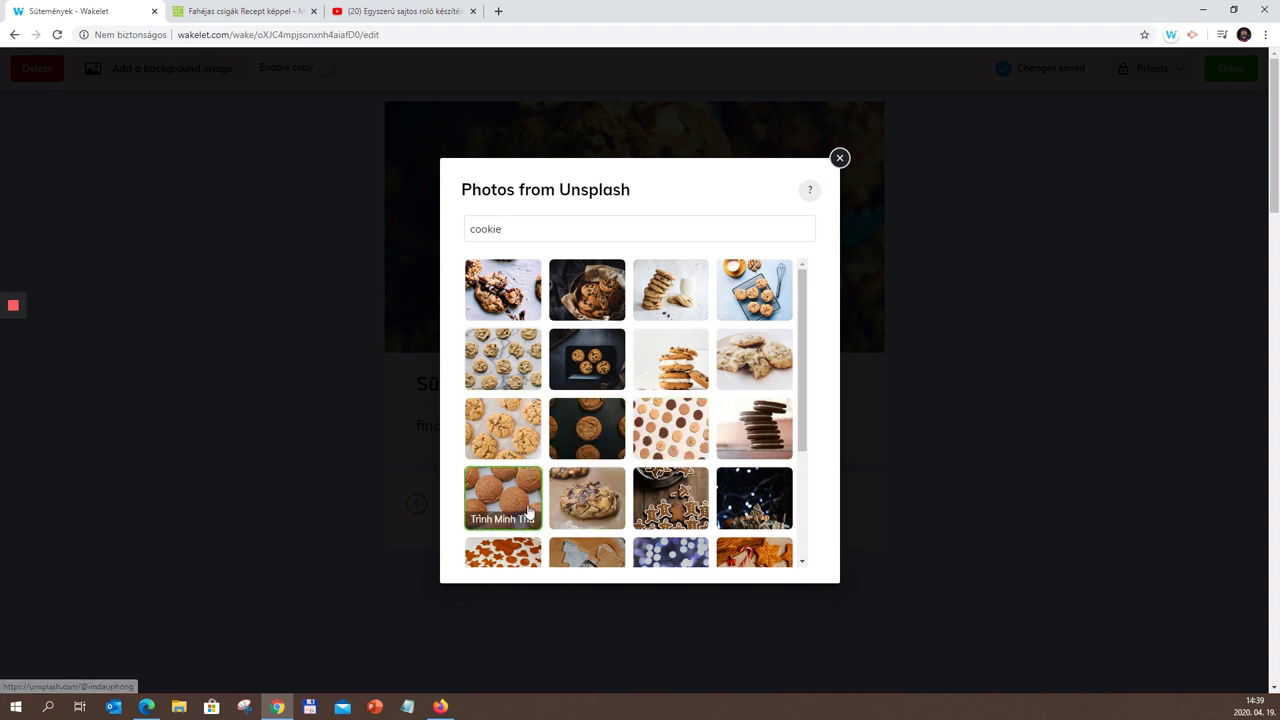
{"action": "scroll", "coordinate": [525, 512], "scroll_direction": "down", "scroll_amount": 3}
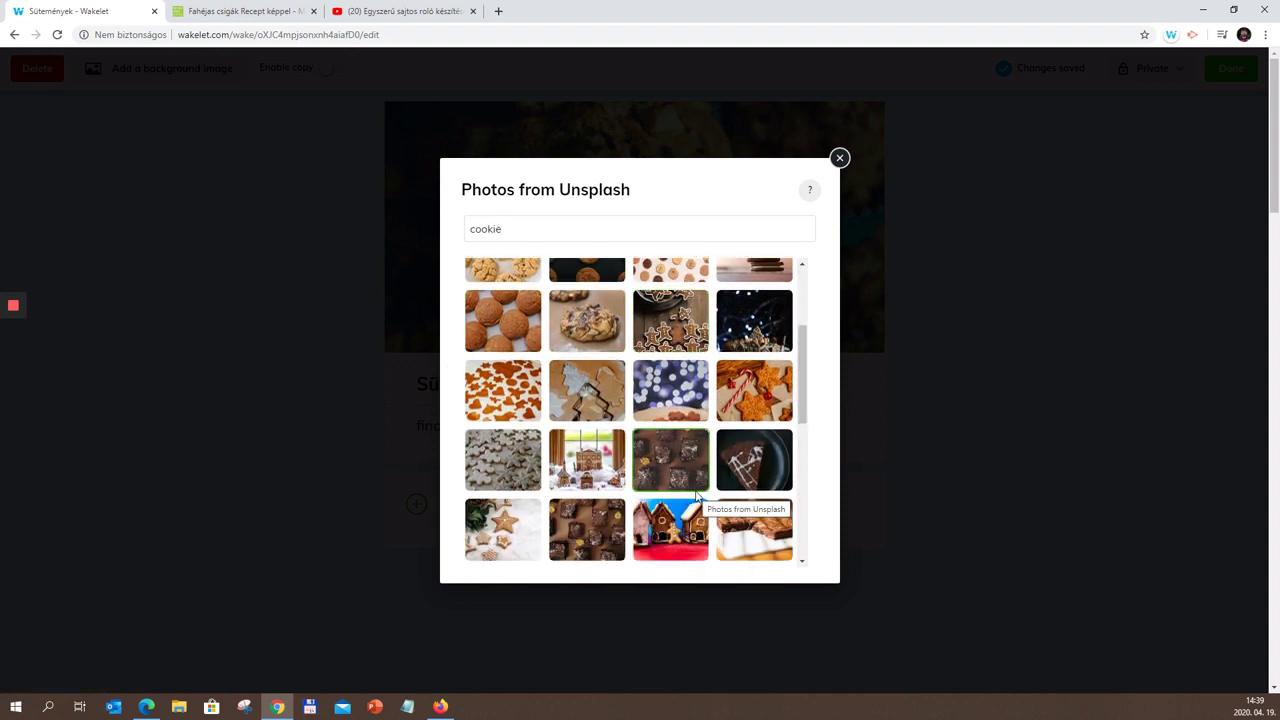
{"action": "scroll", "coordinate": [700, 480], "scroll_direction": "down", "scroll_amount": 2}
{"action": "scroll", "coordinate": [707, 463], "scroll_direction": "down", "scroll_amount": 2}
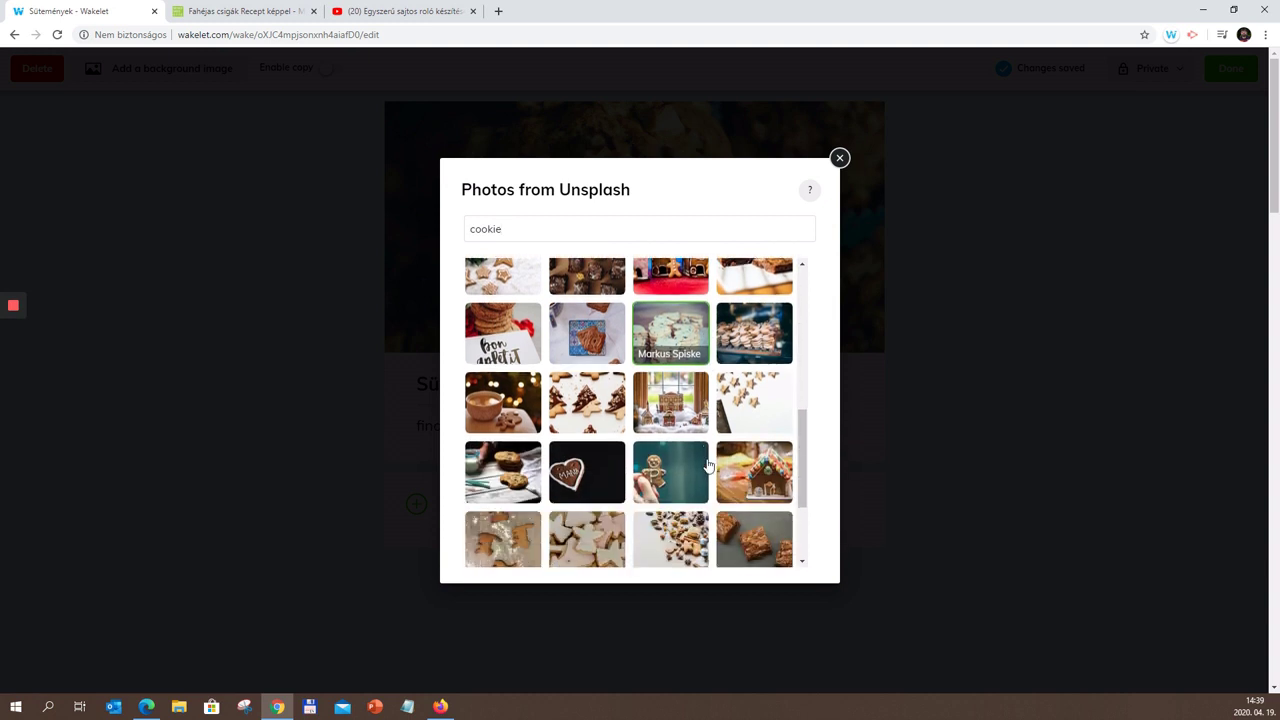
{"action": "scroll", "coordinate": [707, 463], "scroll_direction": "down", "scroll_amount": 1}
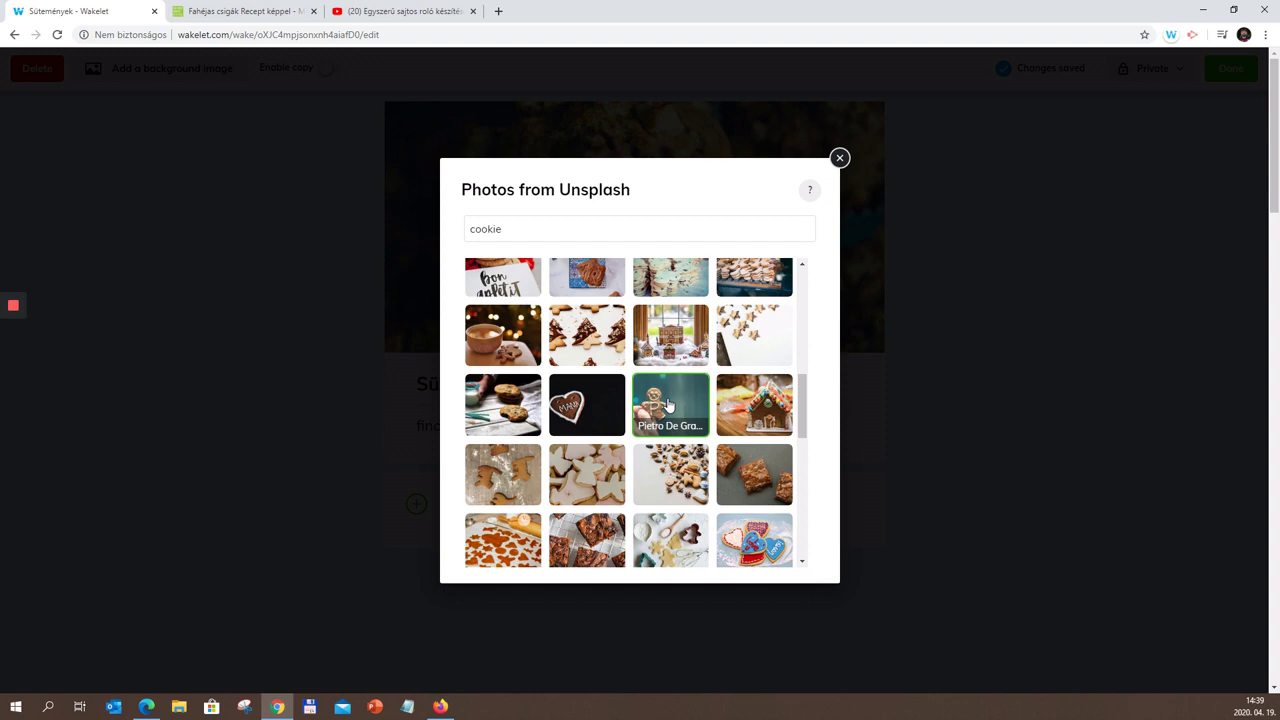
{"action": "left_click", "coordinate": [668, 404]}
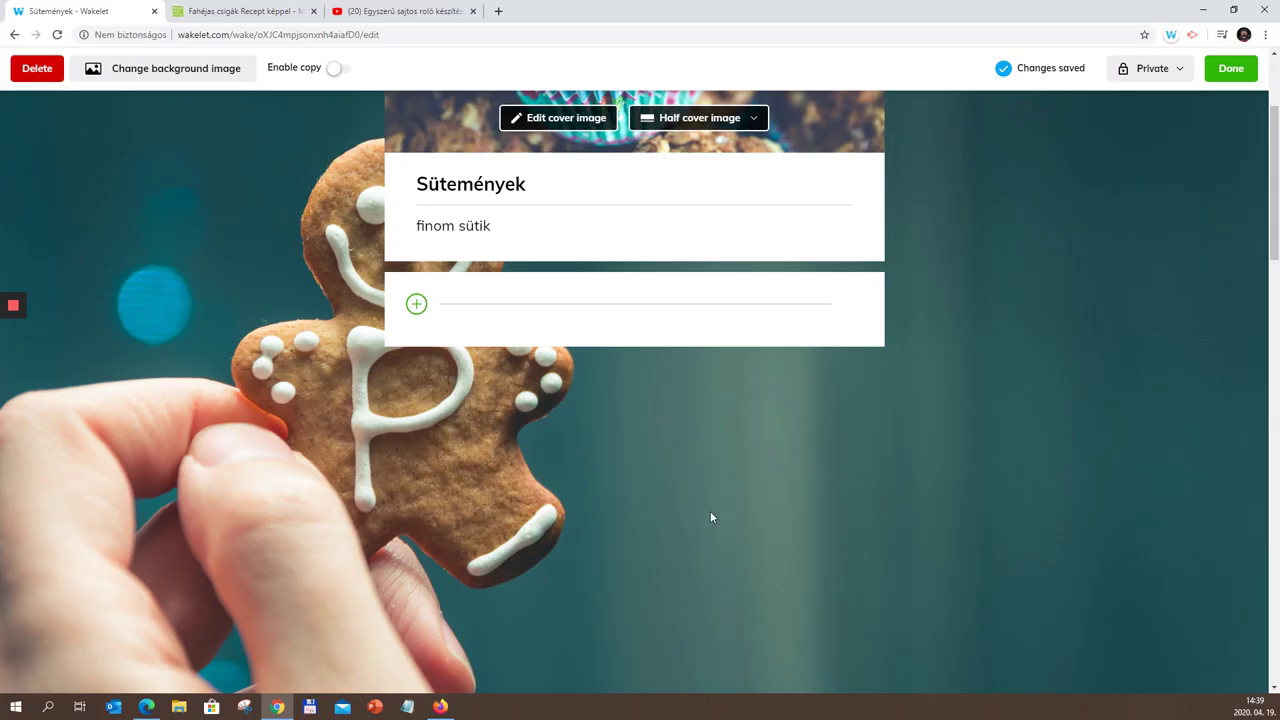
Step: Add a text item reading "Itt érdekes receptek lesznek" to the collection and make the word "érdekes" bold
{"action": "left_click", "coordinate": [419, 311]}
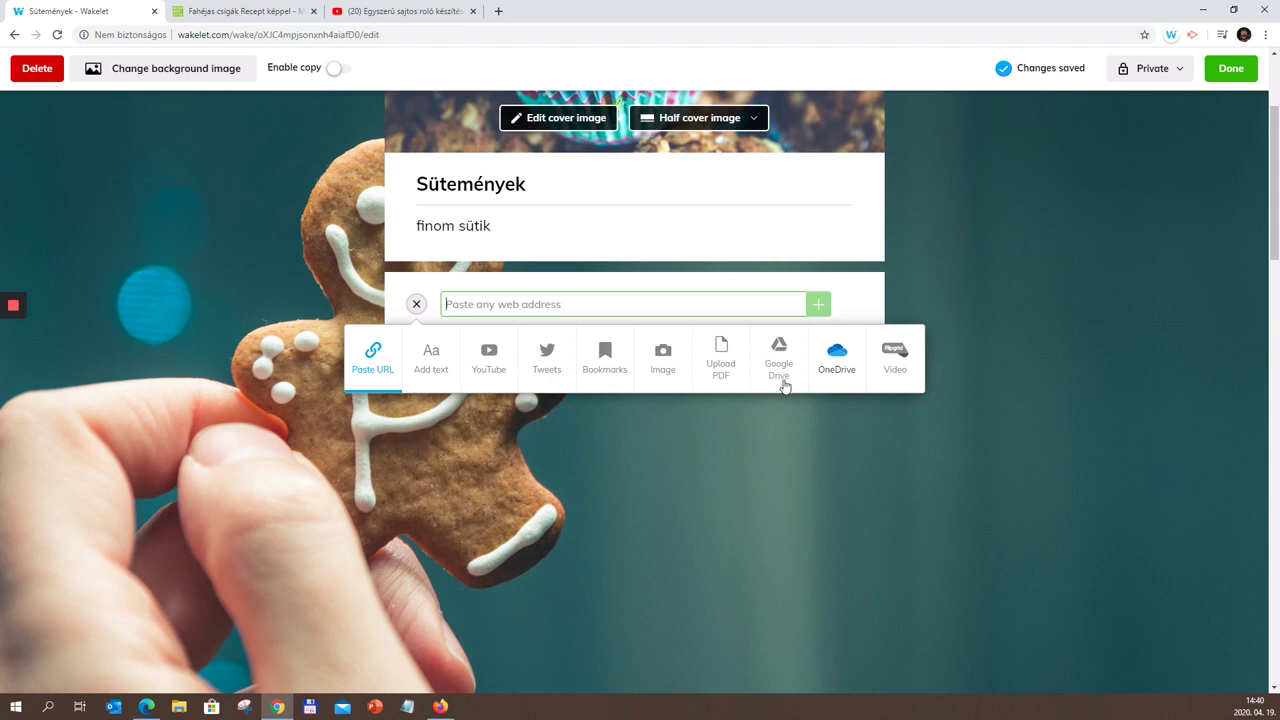
{"action": "left_click", "coordinate": [428, 366]}
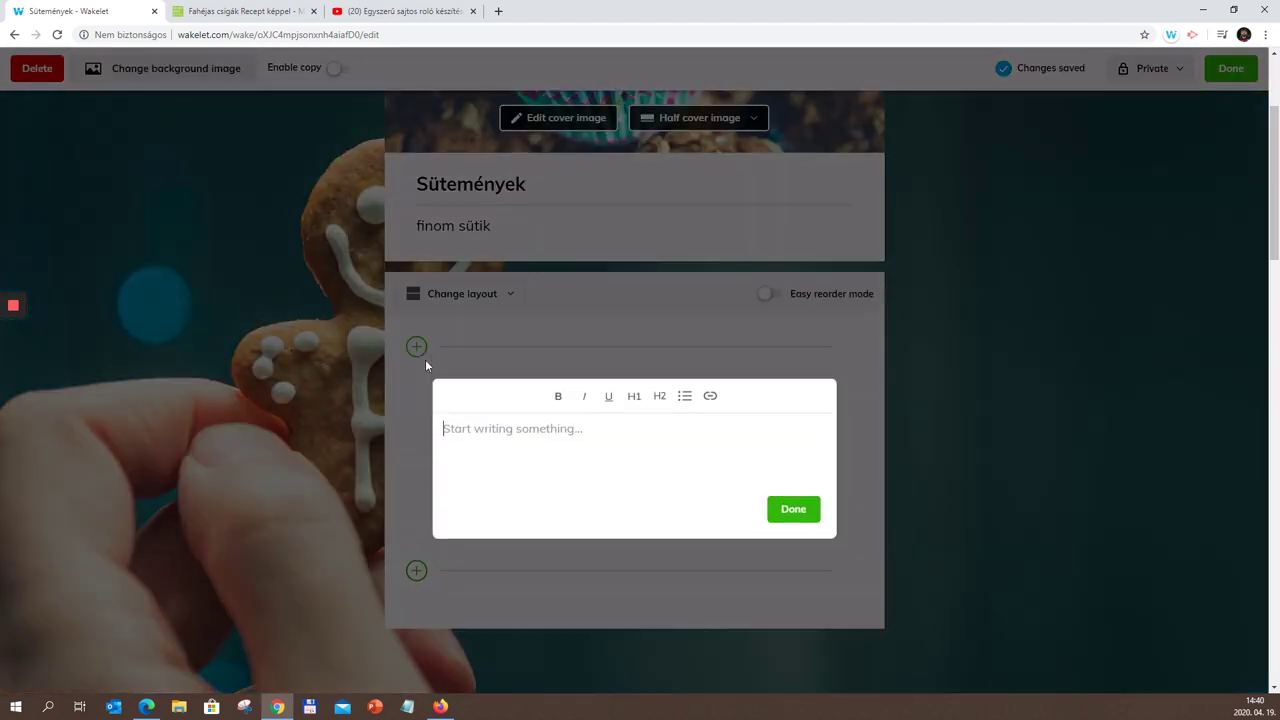
{"action": "type", "text": "Itt érdekes receptek lesznek"}
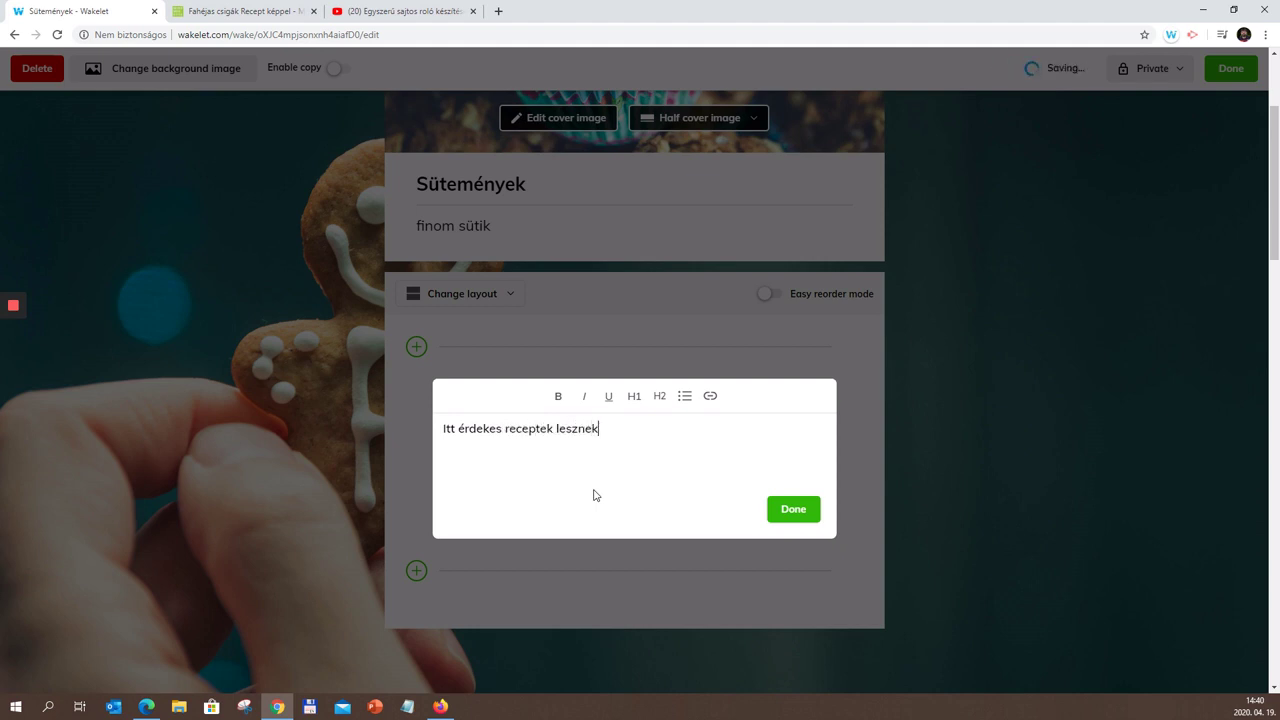
{"action": "left_click", "coordinate": [556, 397]}
{"action": "left_click_drag", "start_coordinate": [459, 428], "coordinate": [501, 428]}
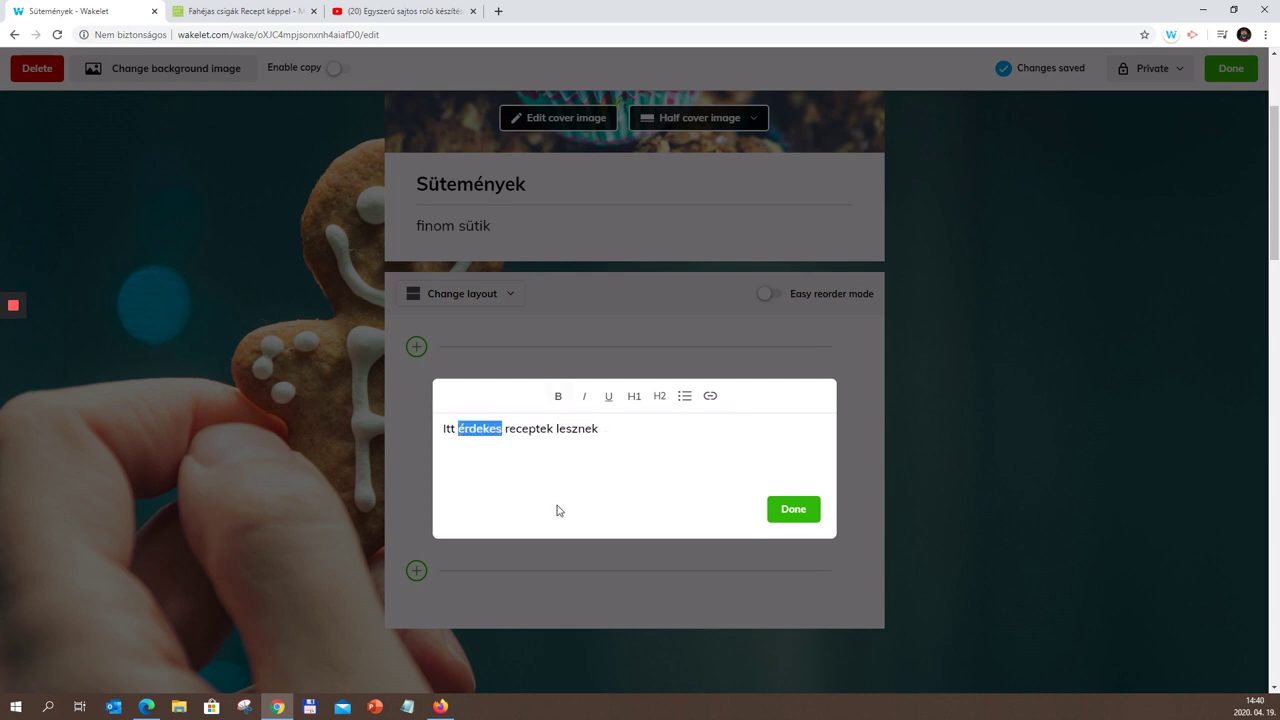
{"action": "left_click", "coordinate": [558, 396]}
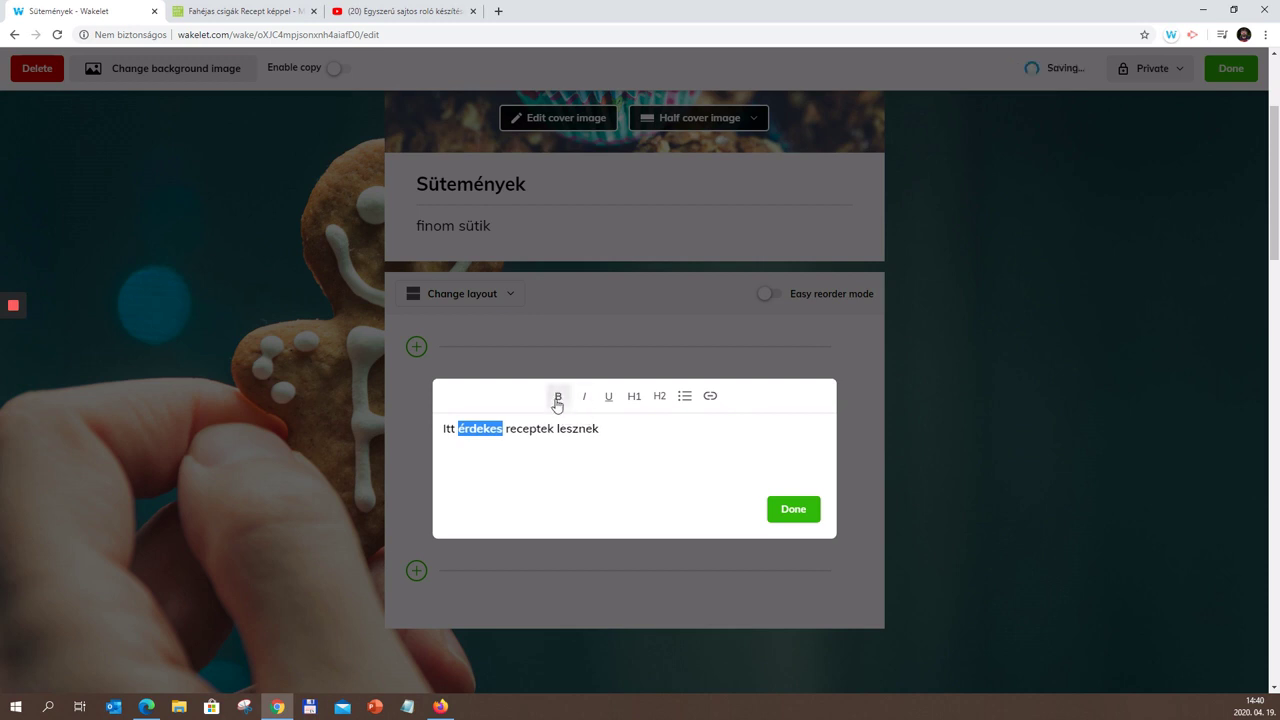
{"action": "left_click", "coordinate": [590, 491]}
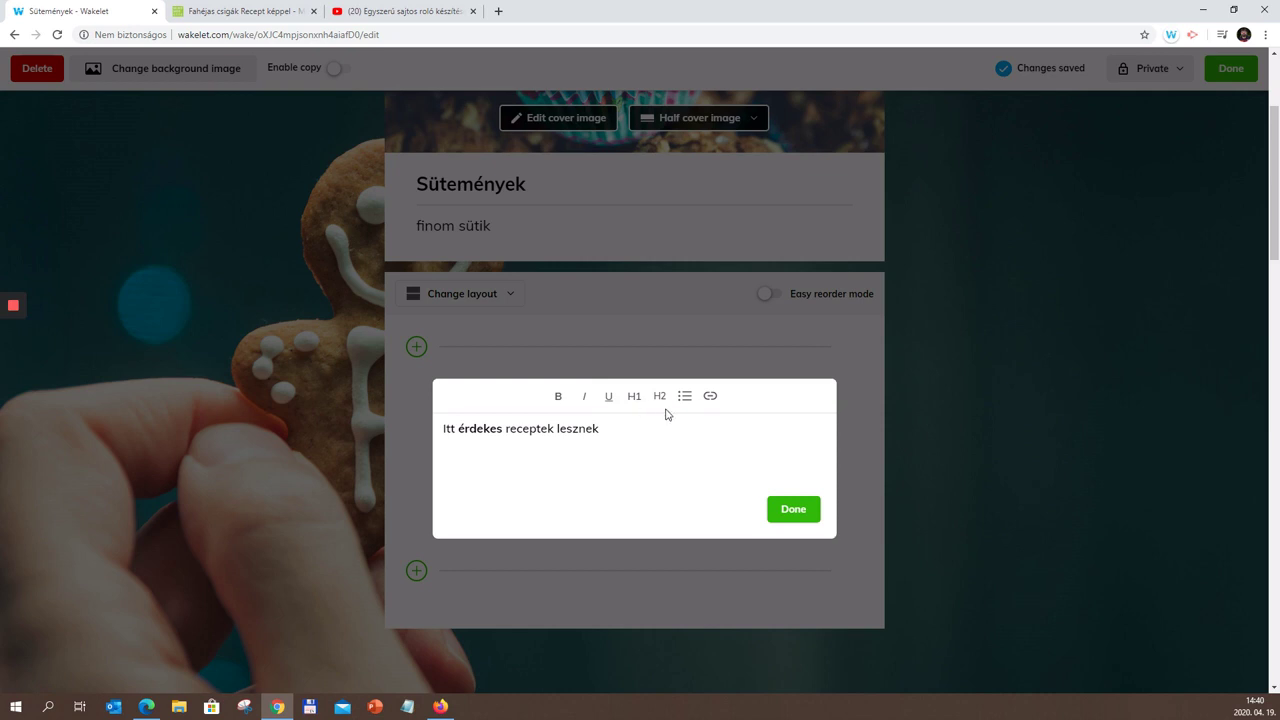
Step: Format the whole sentence in the text item as an H2 heading and finish editing it
{"action": "left_click_drag", "start_coordinate": [604, 433], "coordinate": [427, 434]}
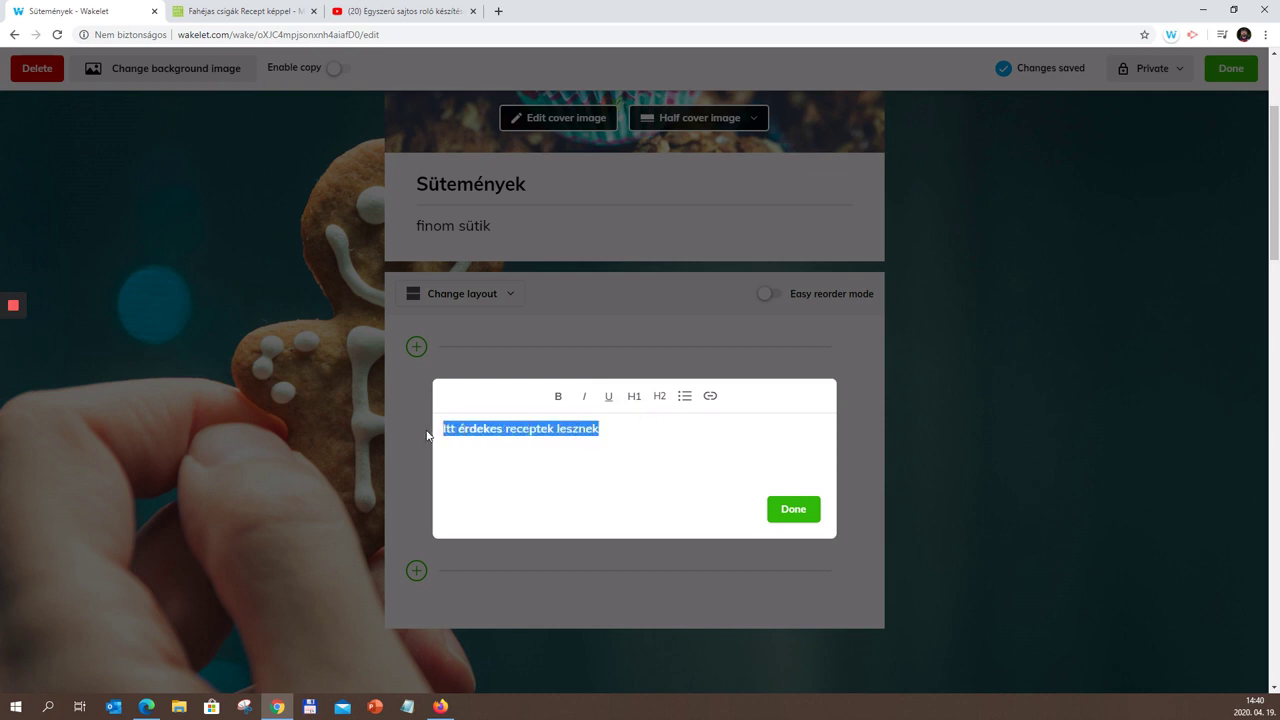
{"action": "left_click", "coordinate": [660, 398]}
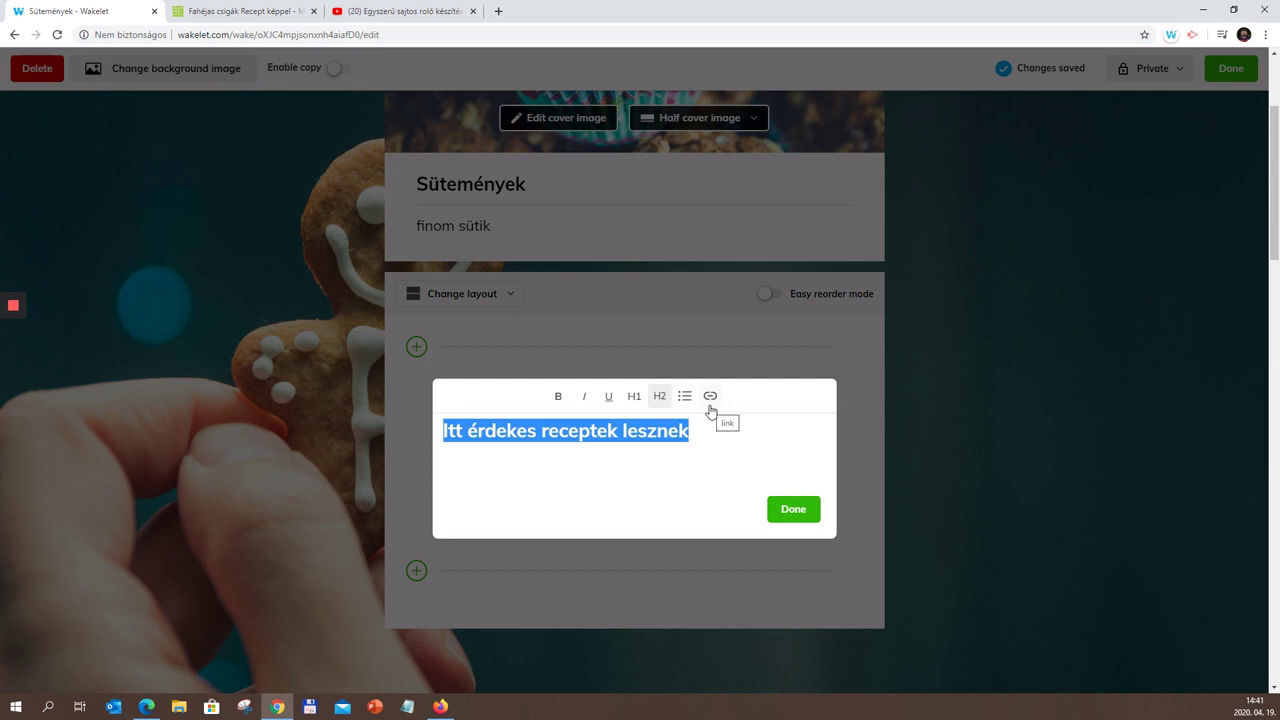
{"action": "left_click", "coordinate": [779, 505]}
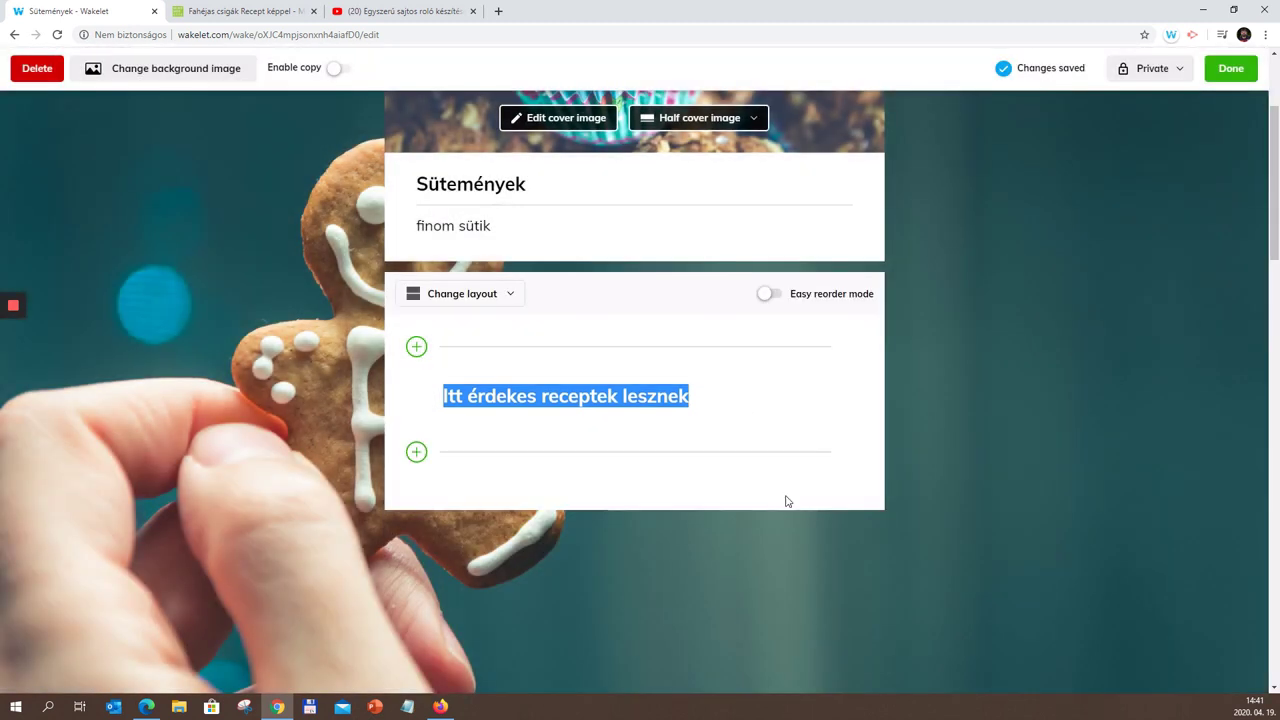
{"action": "left_click", "coordinate": [714, 437]}
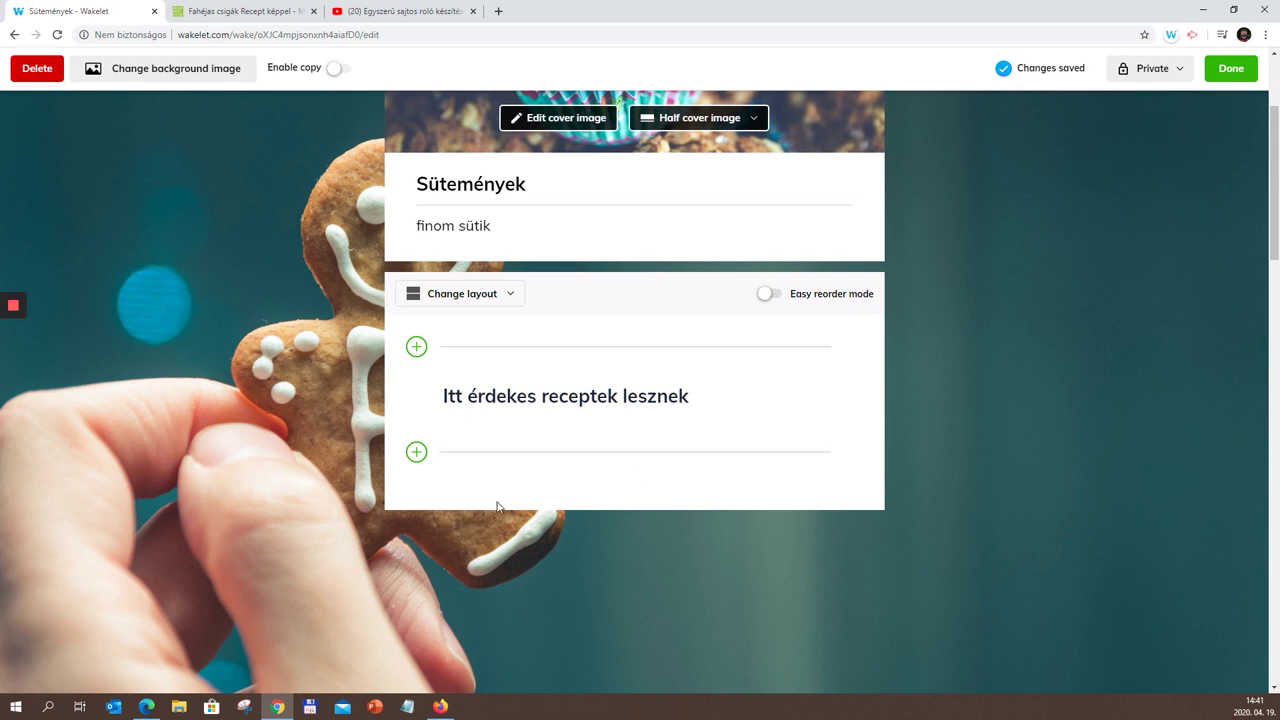
Step: Copy the share link of the open YouTube video about making sajtos roló and add it to the collection below the heading text
{"action": "left_click", "coordinate": [416, 453]}
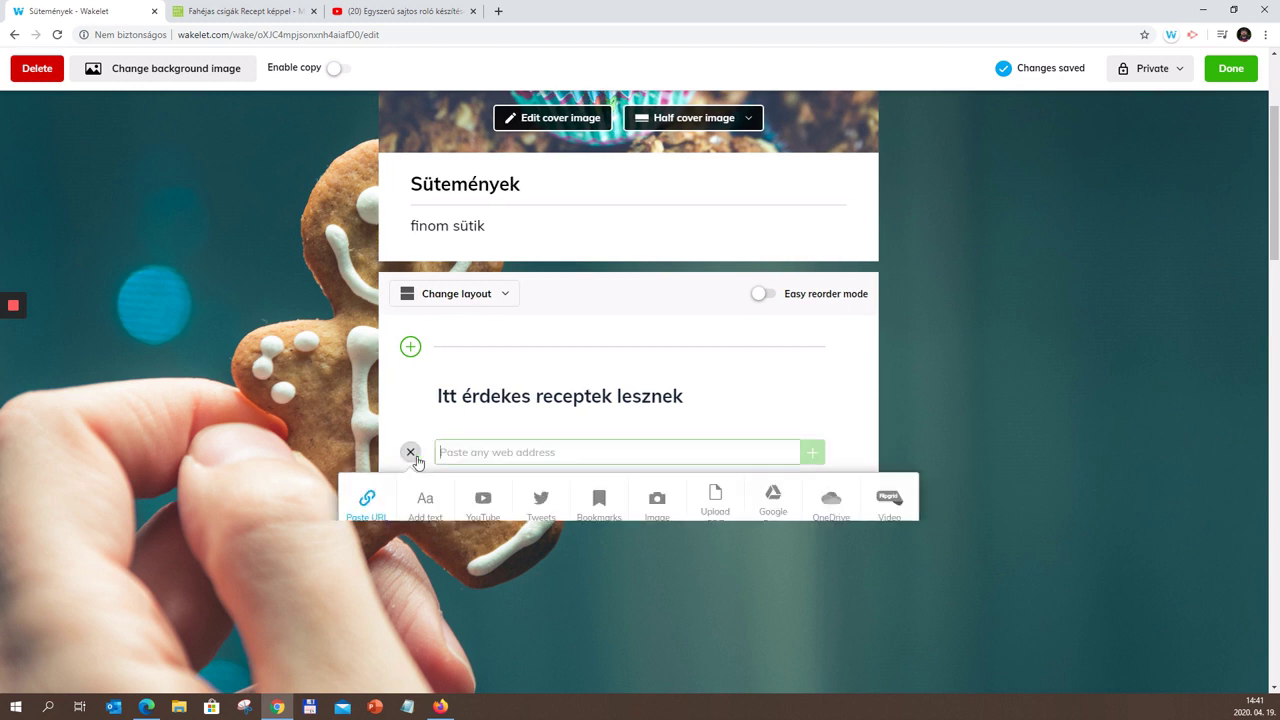
{"action": "scroll", "coordinate": [1066, 477], "scroll_direction": "down", "scroll_amount": 2}
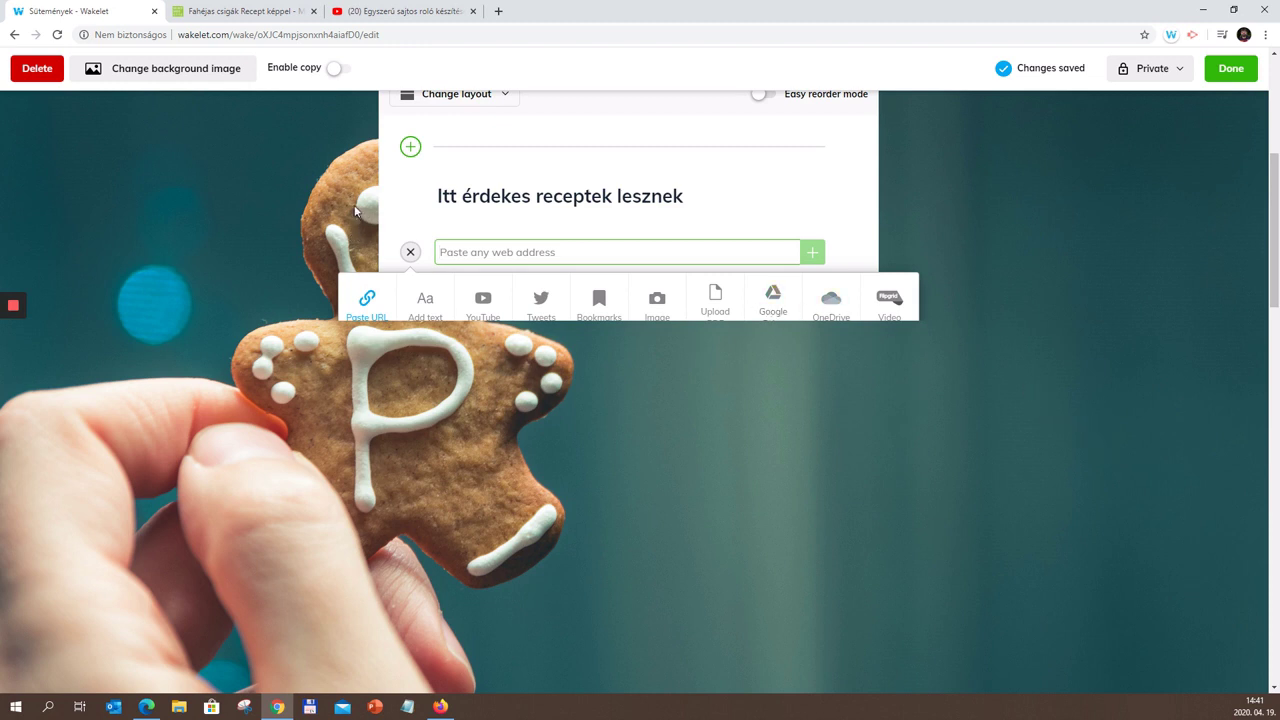
{"action": "left_click", "coordinate": [387, 14]}
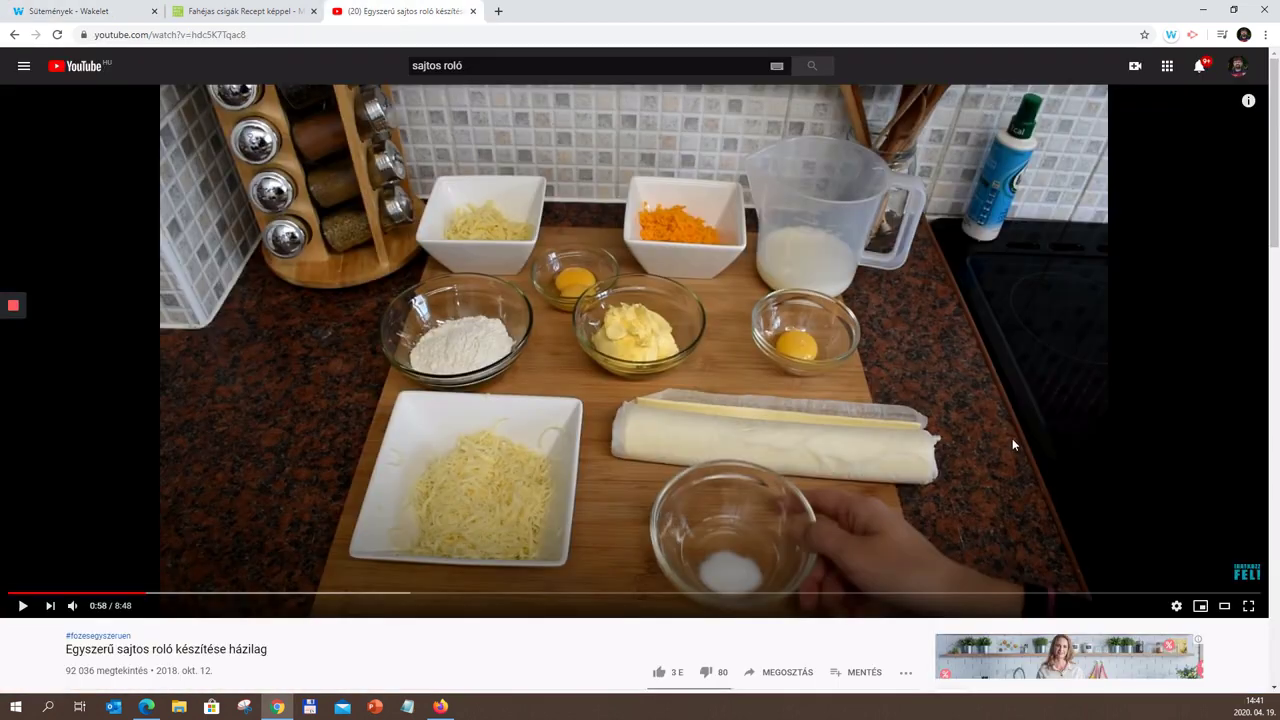
{"action": "left_click", "coordinate": [787, 673]}
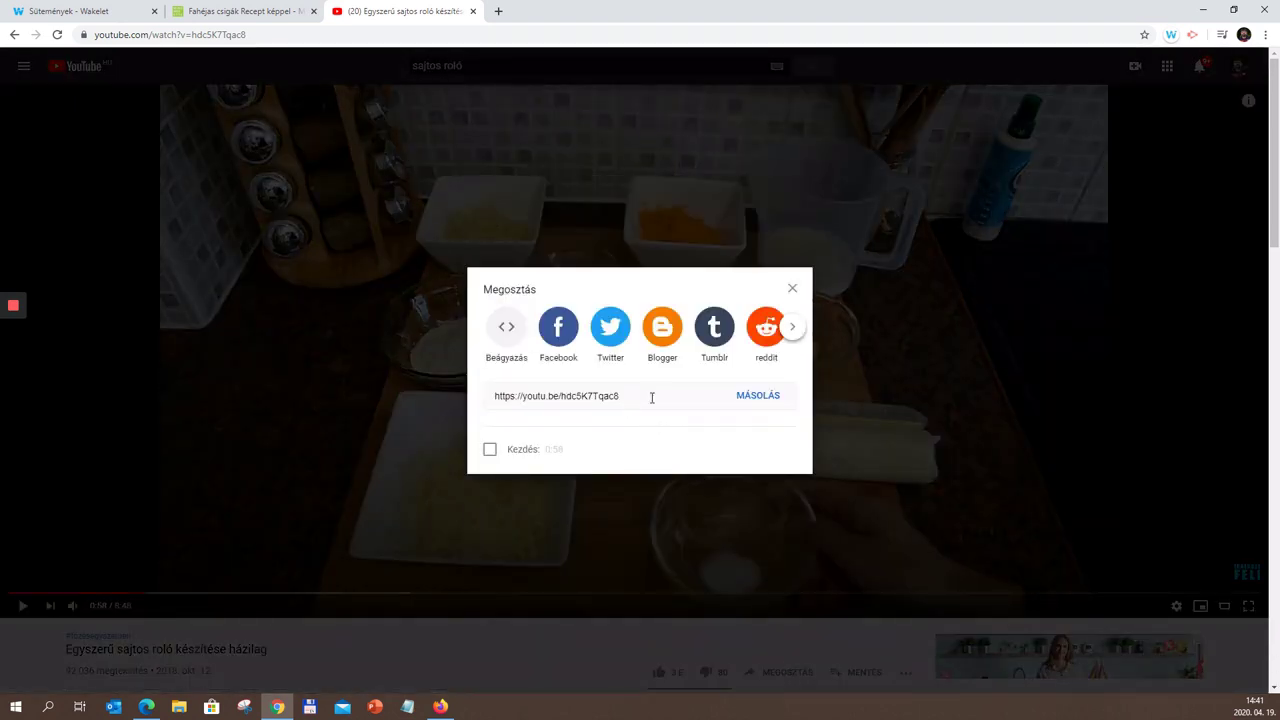
{"action": "left_click", "coordinate": [736, 396]}
{"action": "left_click", "coordinate": [792, 288]}
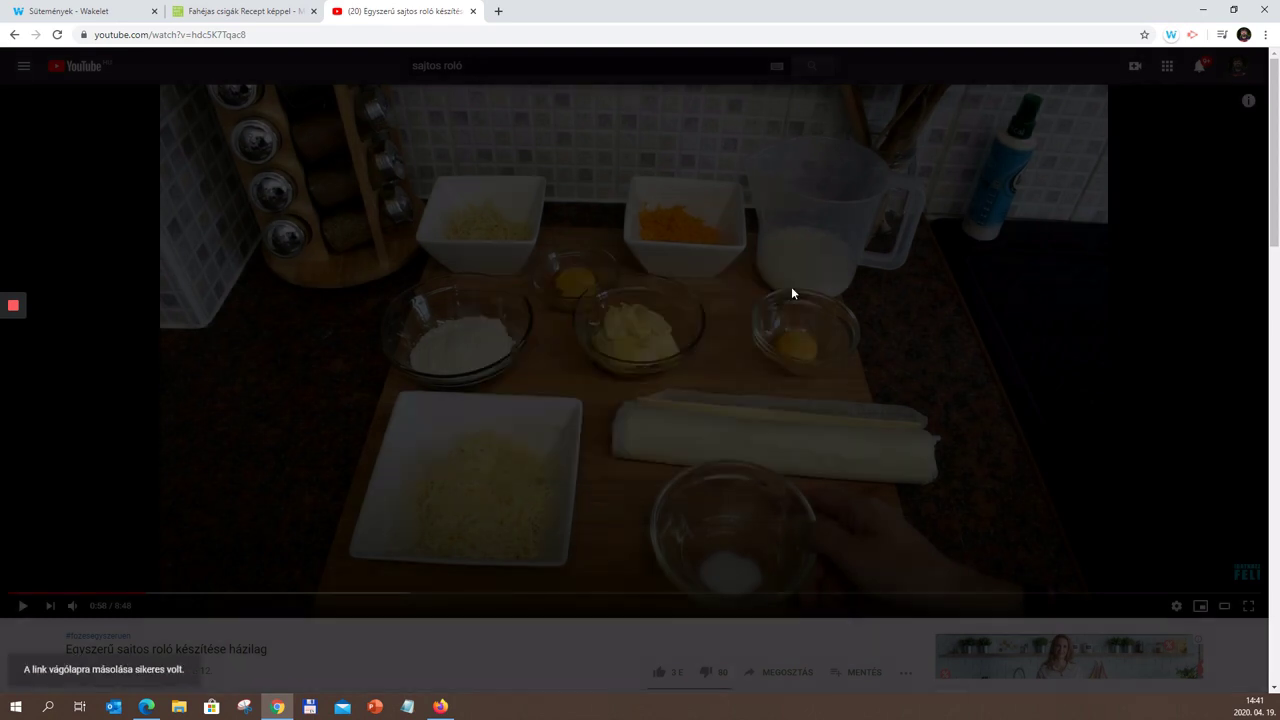
{"action": "left_click", "coordinate": [110, 14]}
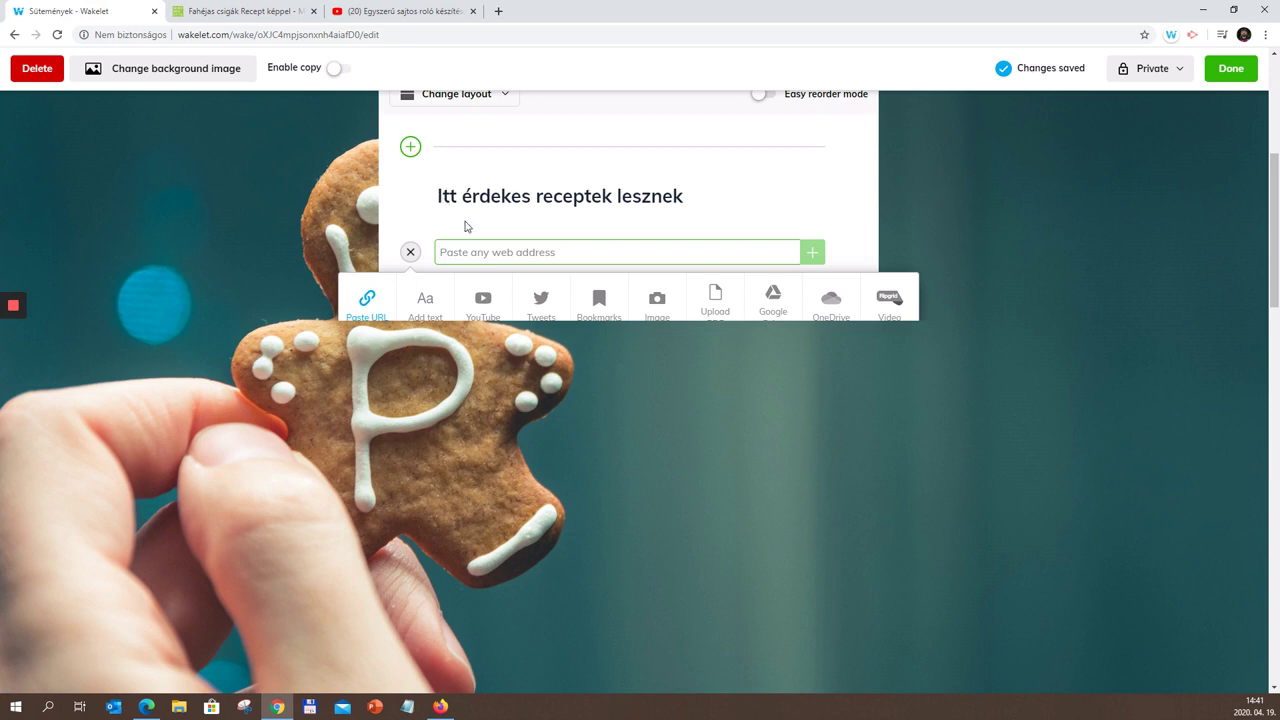
{"action": "key", "text": "ctrl+v"}
{"action": "key", "text": "Return"}
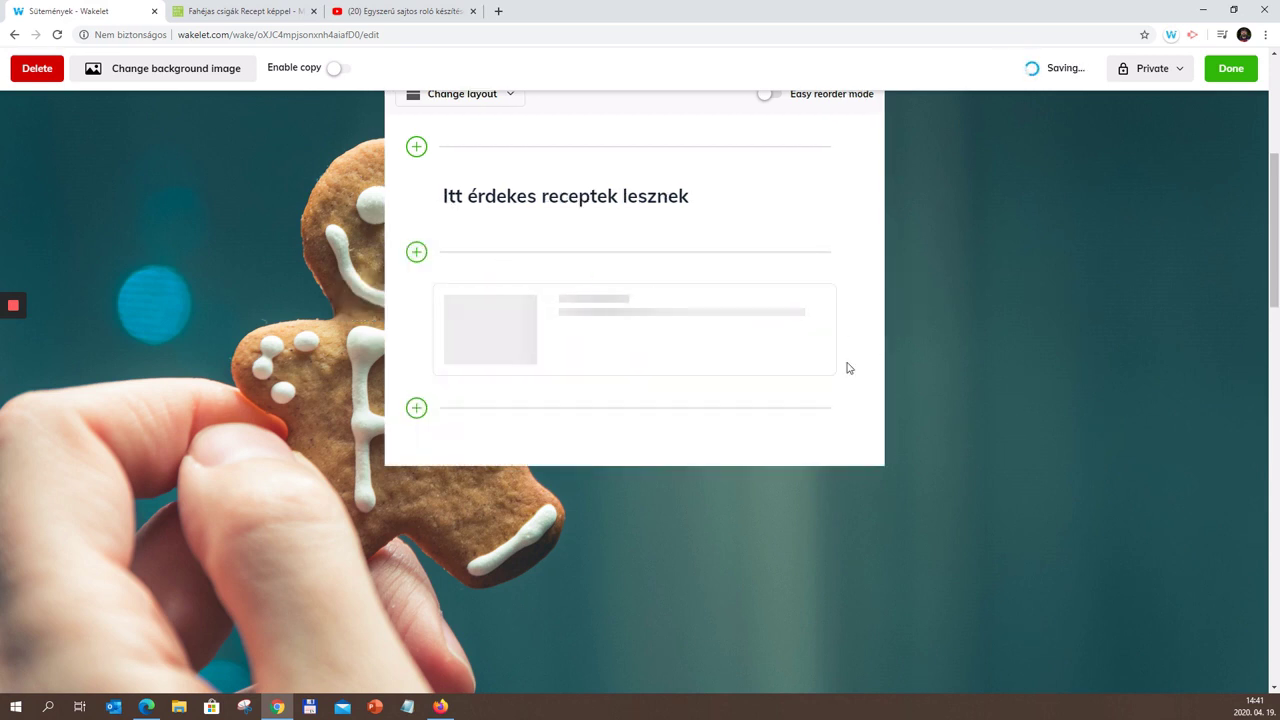
Step: Edit the YouTube video item and shorten its title to "Egyszerű sajtos roló készítése"
{"action": "scroll", "coordinate": [1014, 505], "scroll_direction": "up", "scroll_amount": 1}
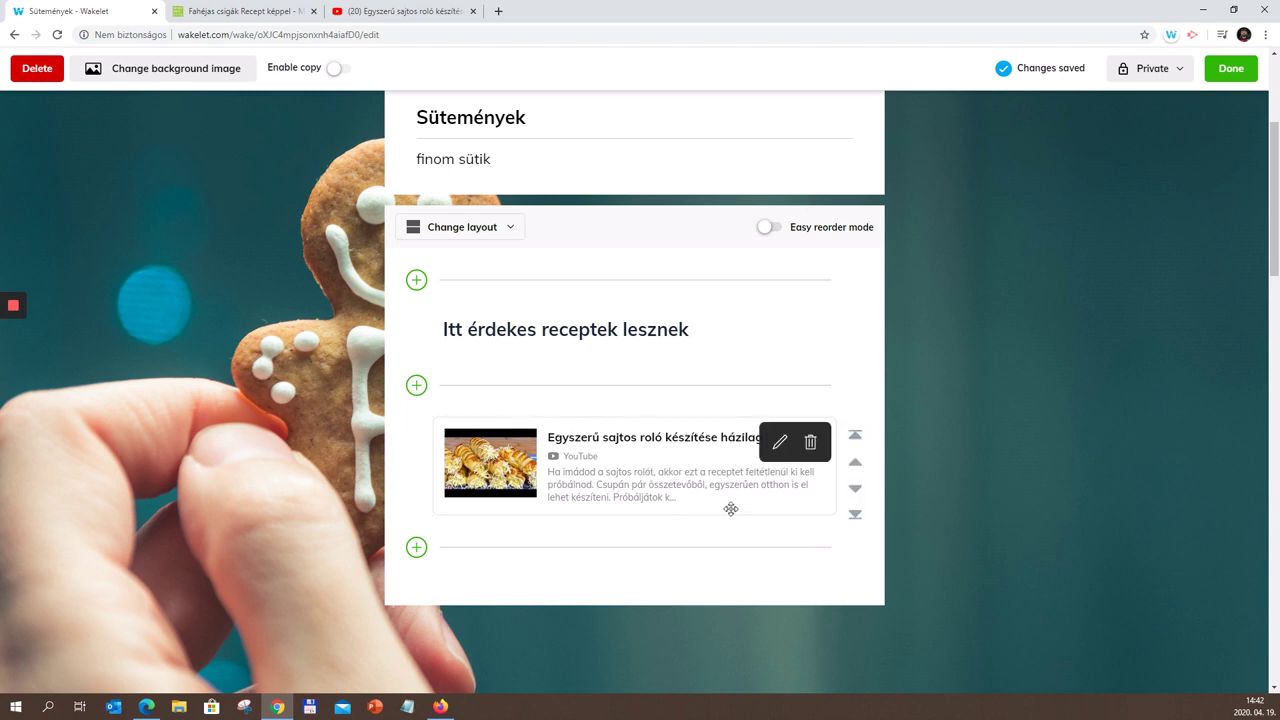
{"action": "left_click", "coordinate": [779, 445]}
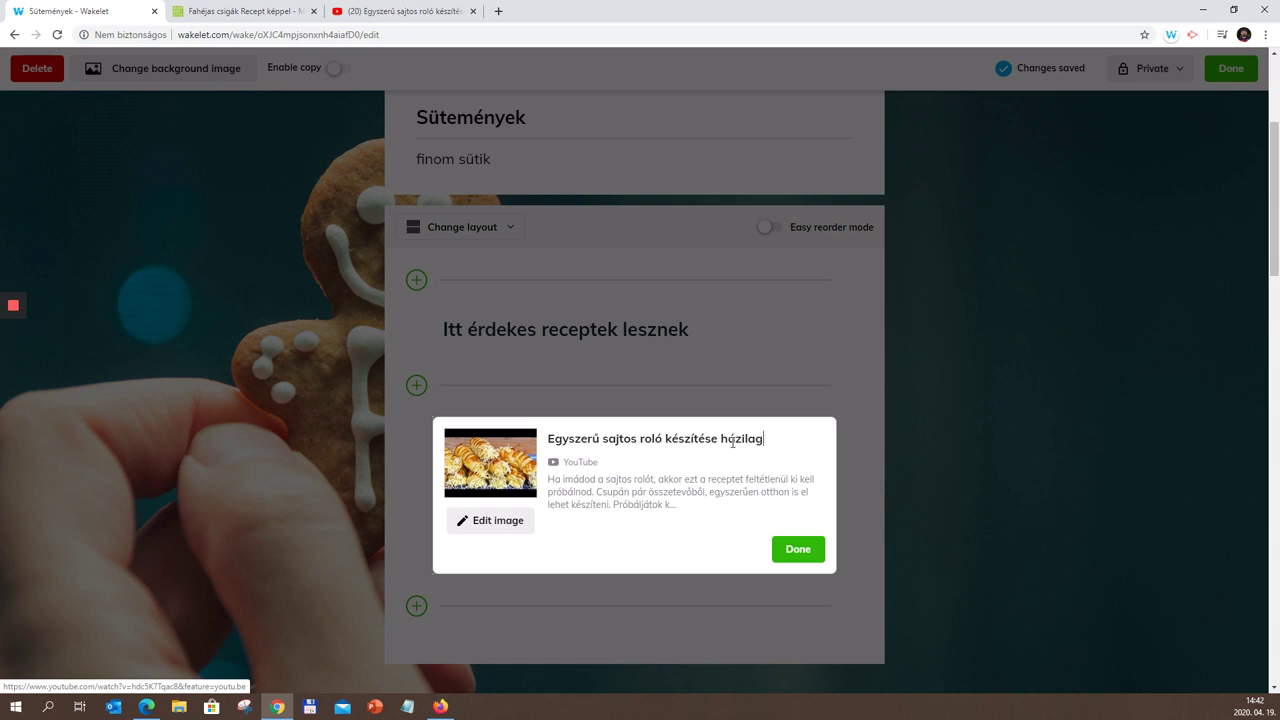
{"action": "left_click_drag", "start_coordinate": [763, 438], "coordinate": [718, 438]}
{"action": "key", "text": "BackSpace"}
Step: Replace the video item's description with "Érdekes recept" and finish editing the item
{"action": "left_click_drag", "start_coordinate": [548, 482], "coordinate": [692, 502]}
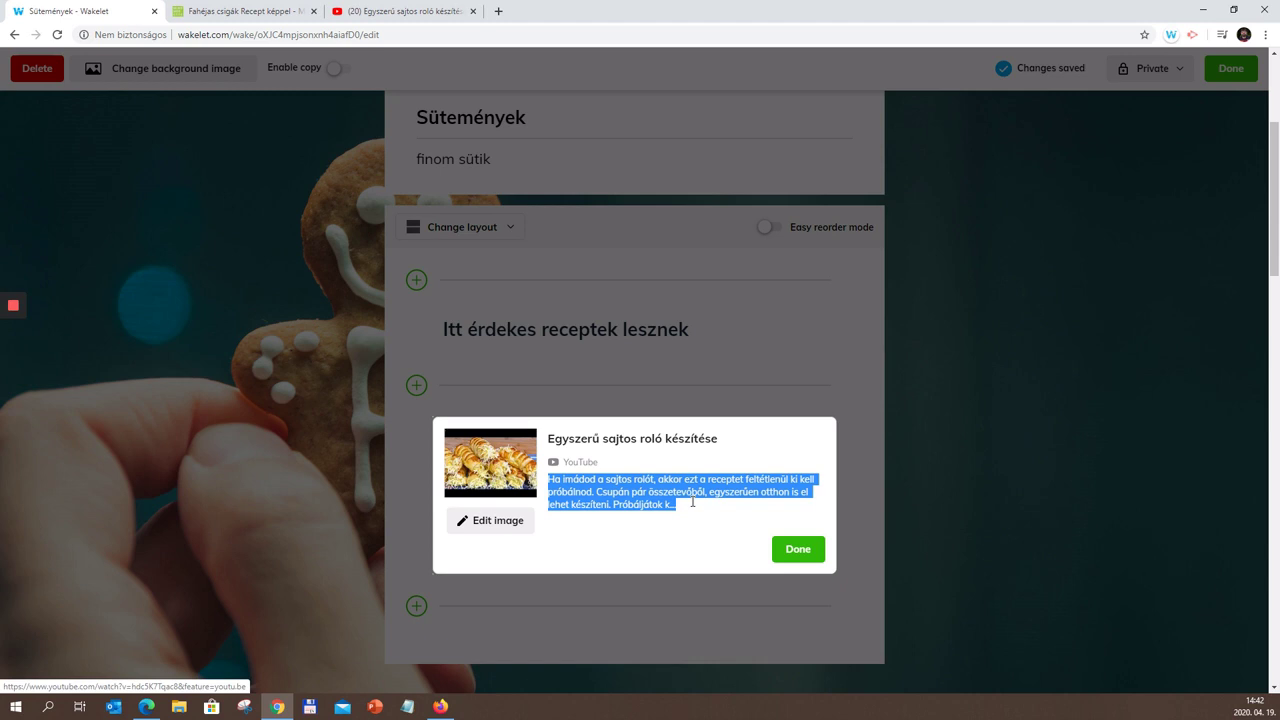
{"action": "type", "text": "Érd"}
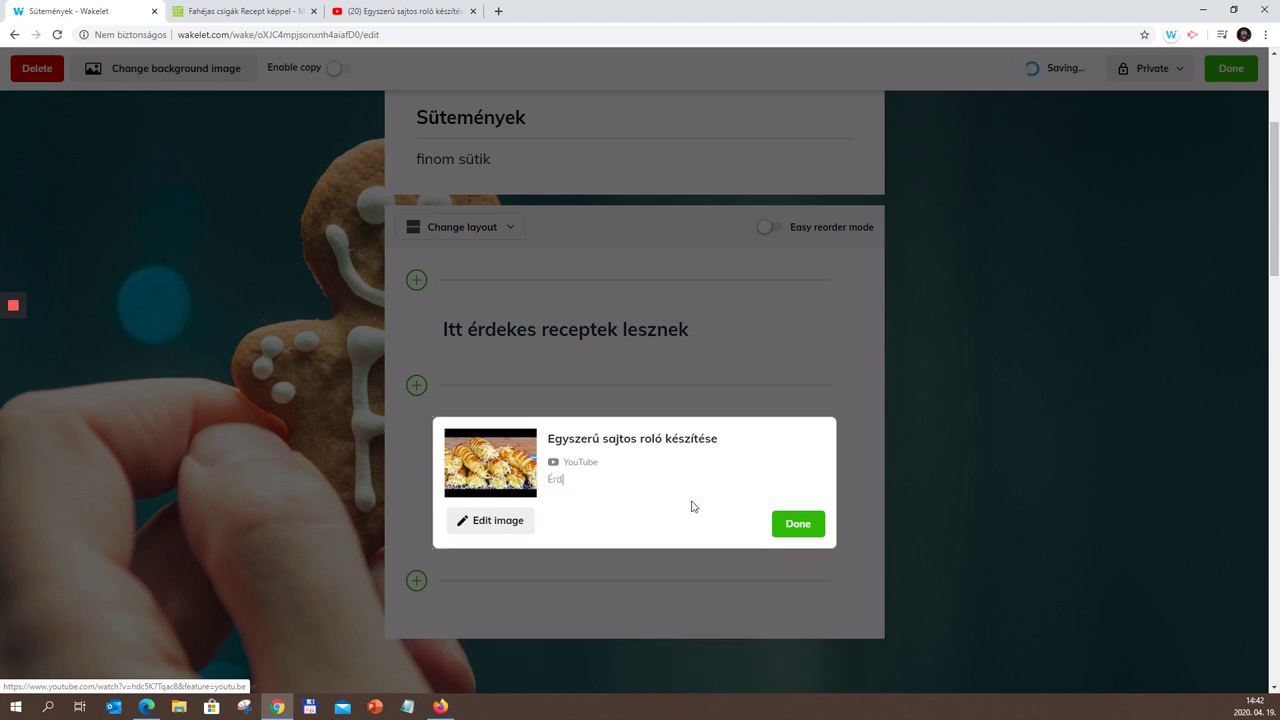
{"action": "type", "text": "ekes recept"}
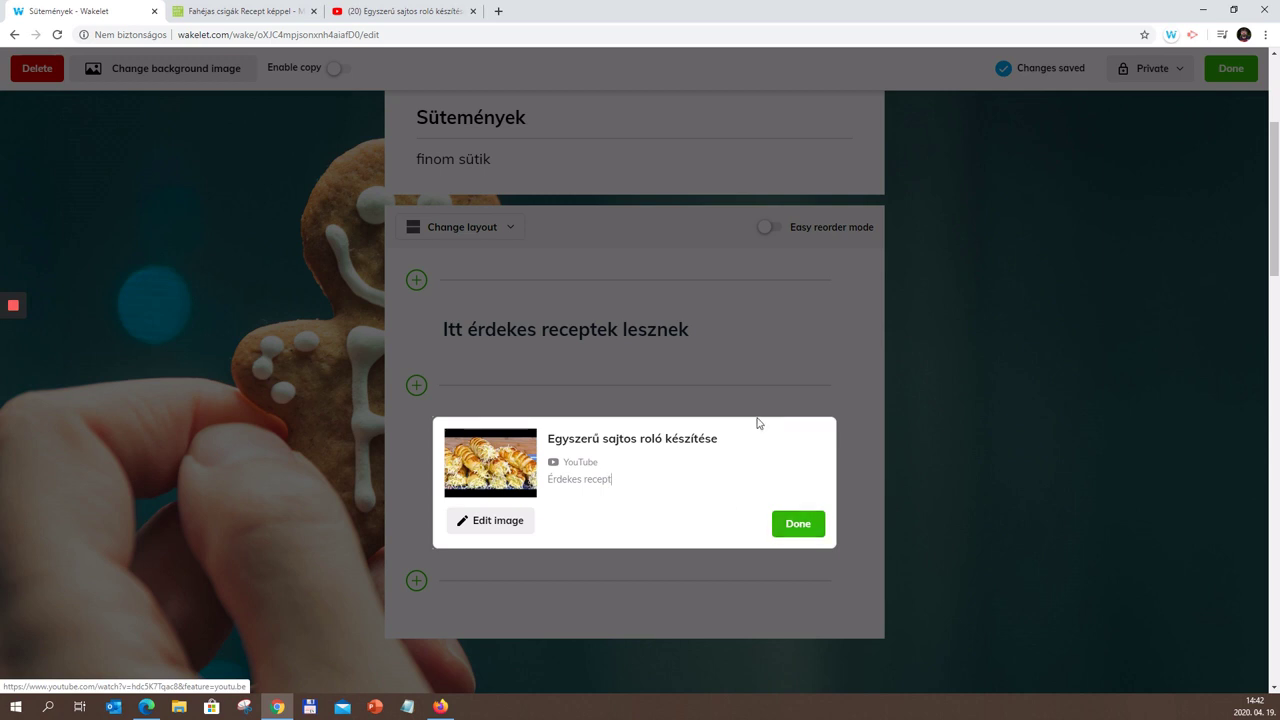
{"action": "left_click", "coordinate": [480, 528]}
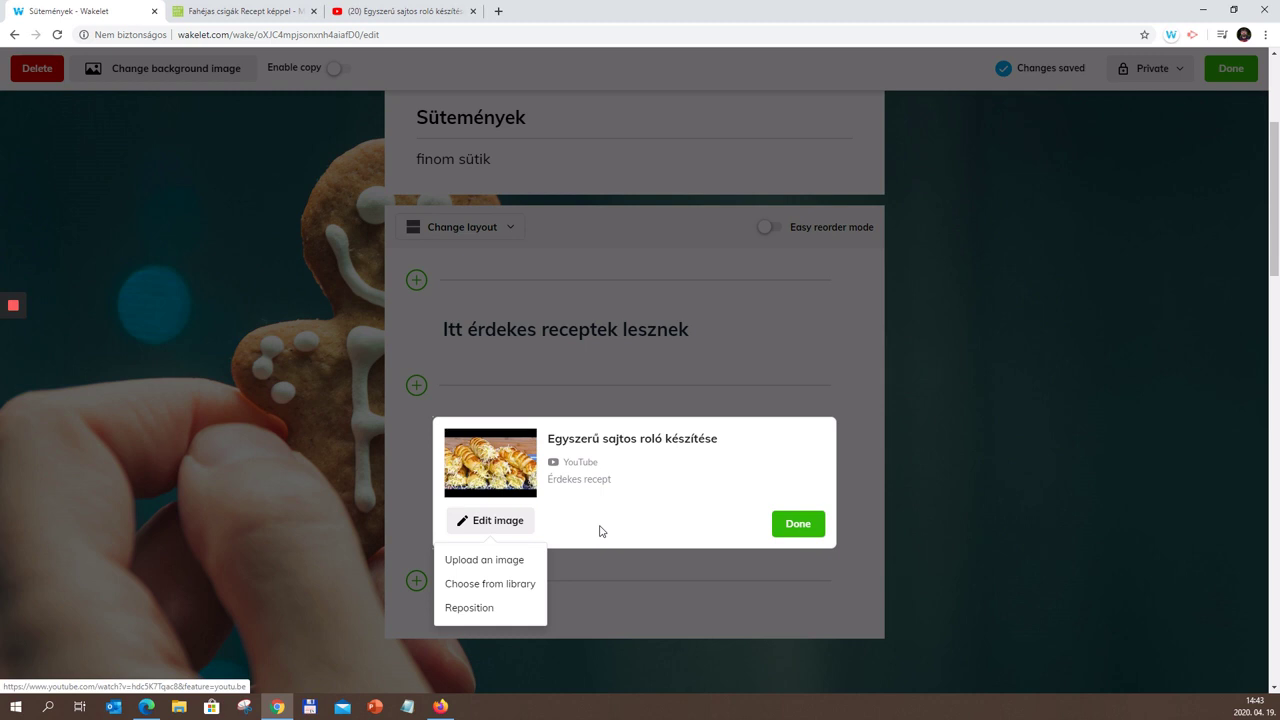
{"action": "left_click", "coordinate": [805, 520]}
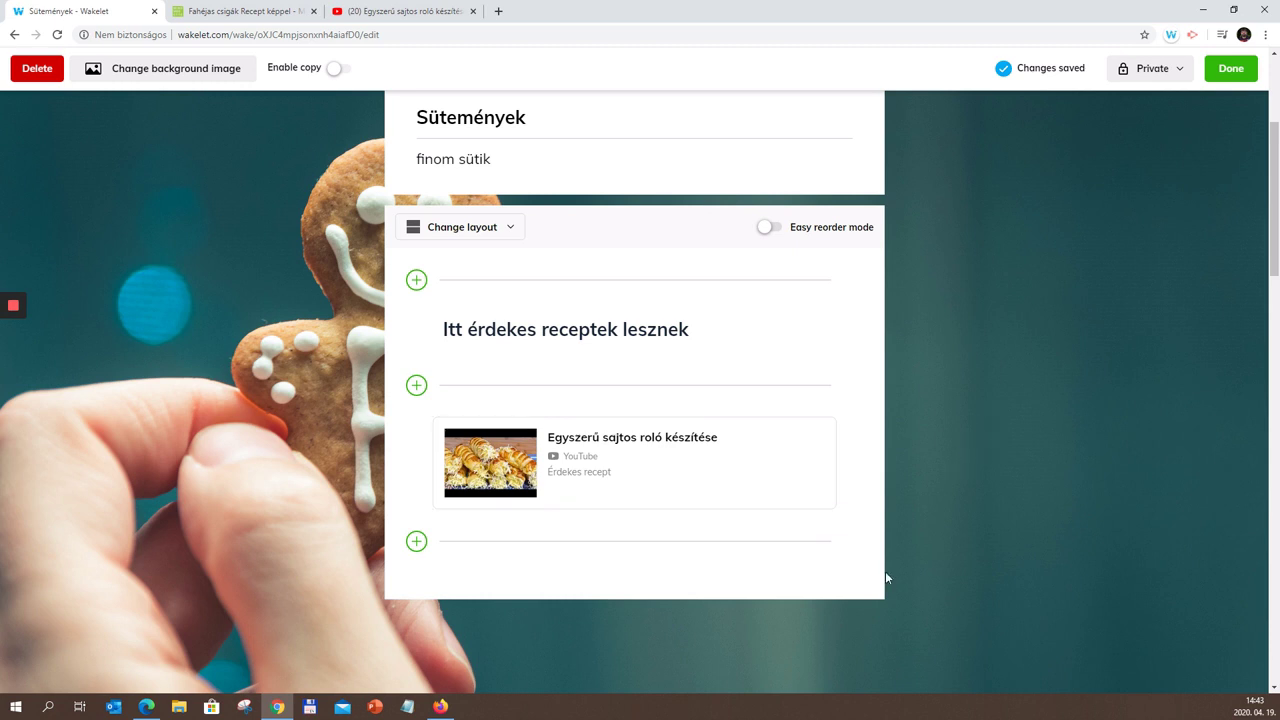
Step: Add the bookmarked Chocolate Brownies collection below the video item and review it in the collection
{"action": "scroll", "coordinate": [921, 553], "scroll_direction": "down", "scroll_amount": 1}
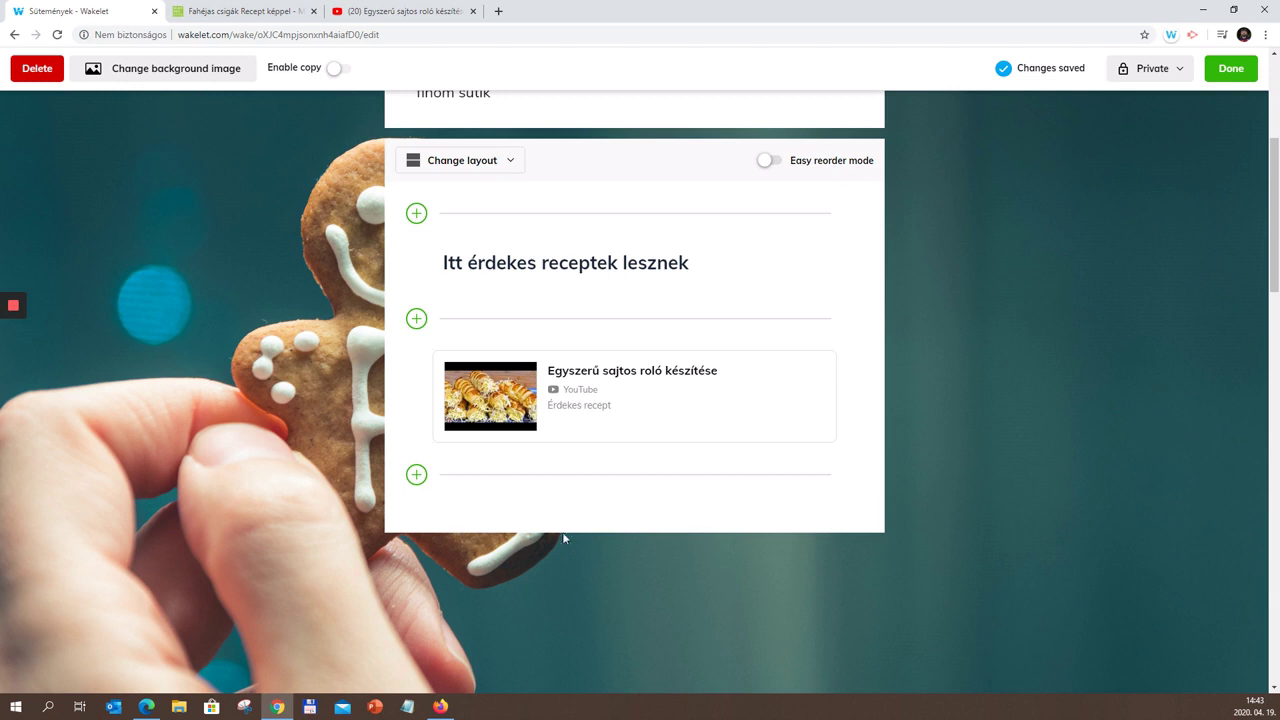
{"action": "left_click", "coordinate": [415, 476]}
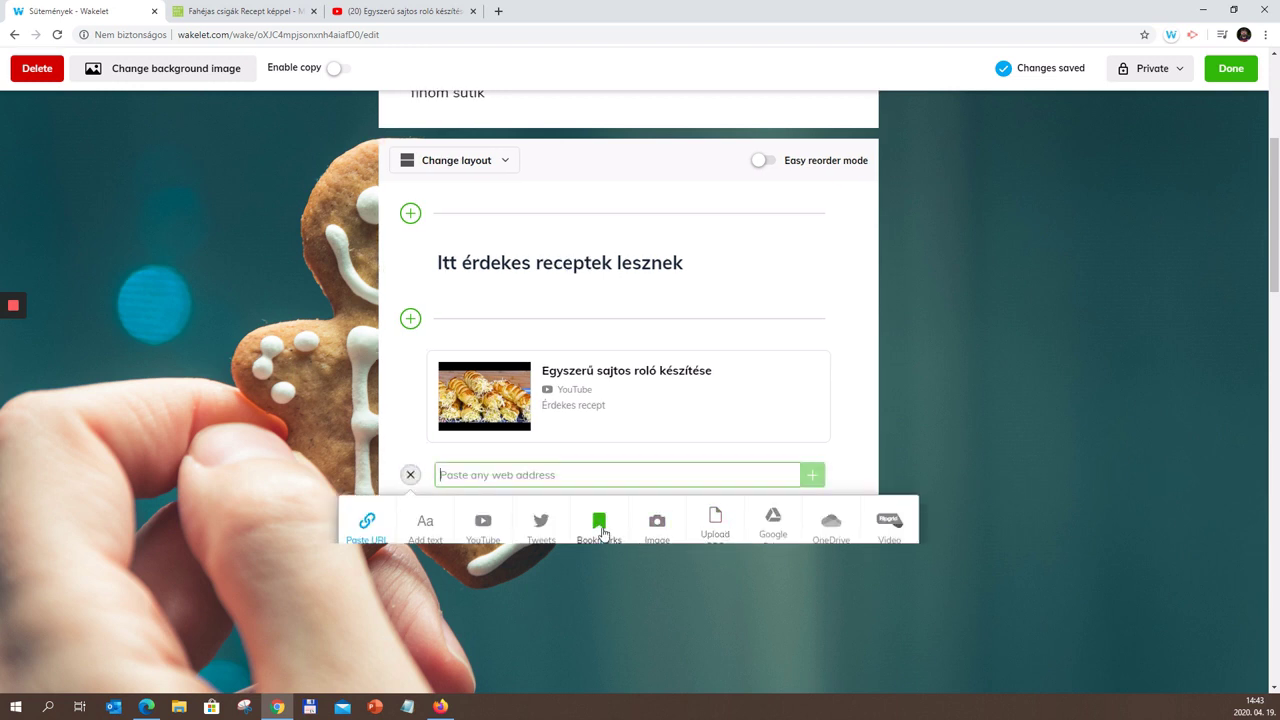
{"action": "left_click", "coordinate": [599, 524]}
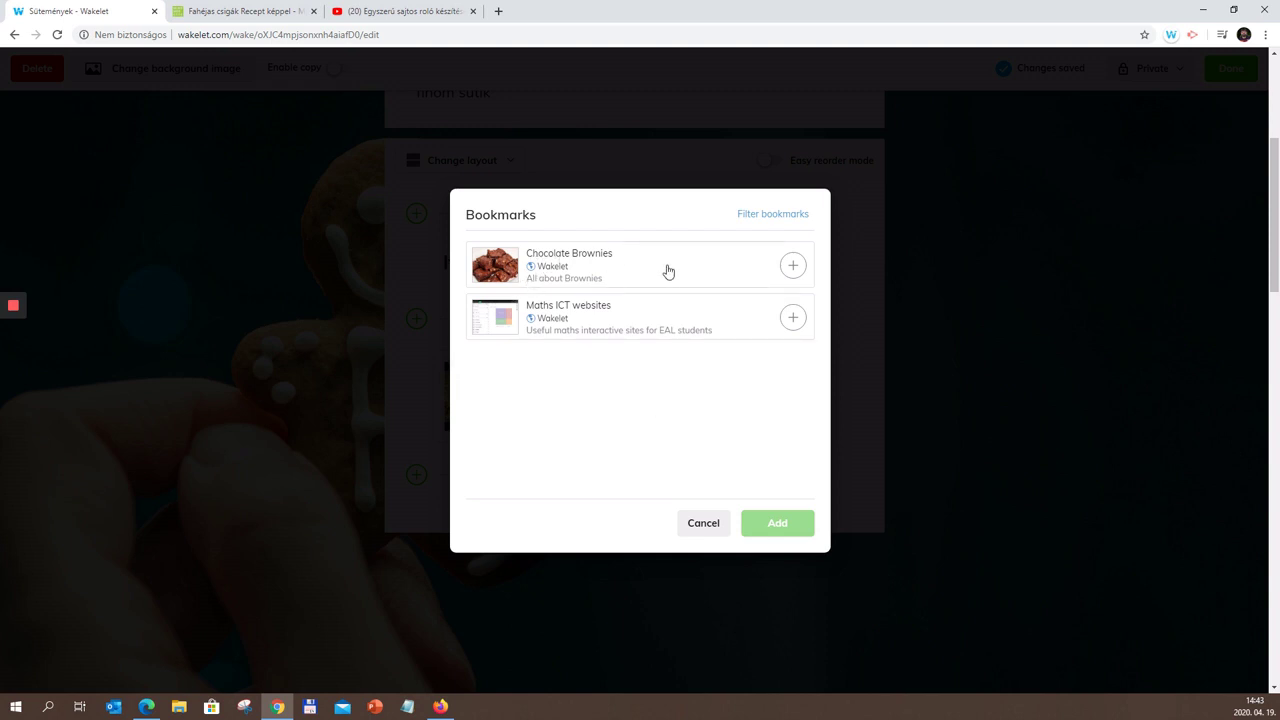
{"action": "left_click", "coordinate": [792, 266]}
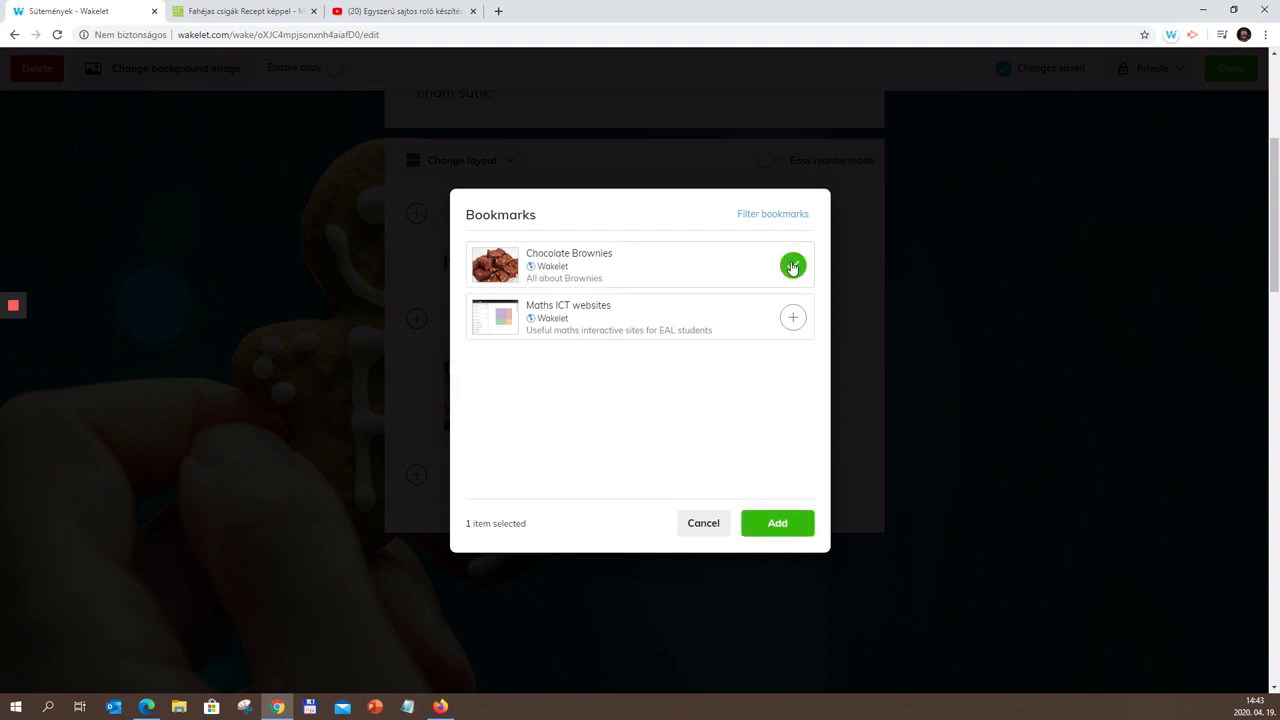
{"action": "left_click", "coordinate": [776, 522]}
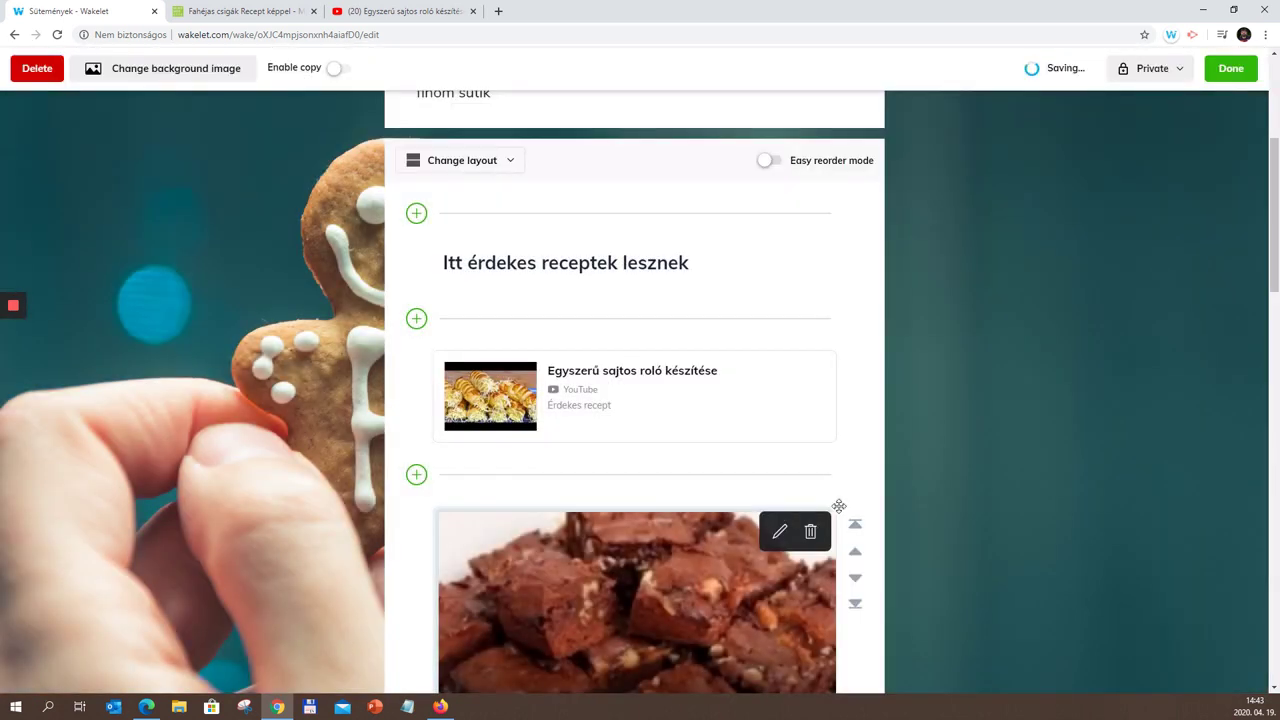
{"action": "scroll", "coordinate": [976, 476], "scroll_direction": "down", "scroll_amount": 3}
{"action": "scroll", "coordinate": [986, 482], "scroll_direction": "up", "scroll_amount": 5}
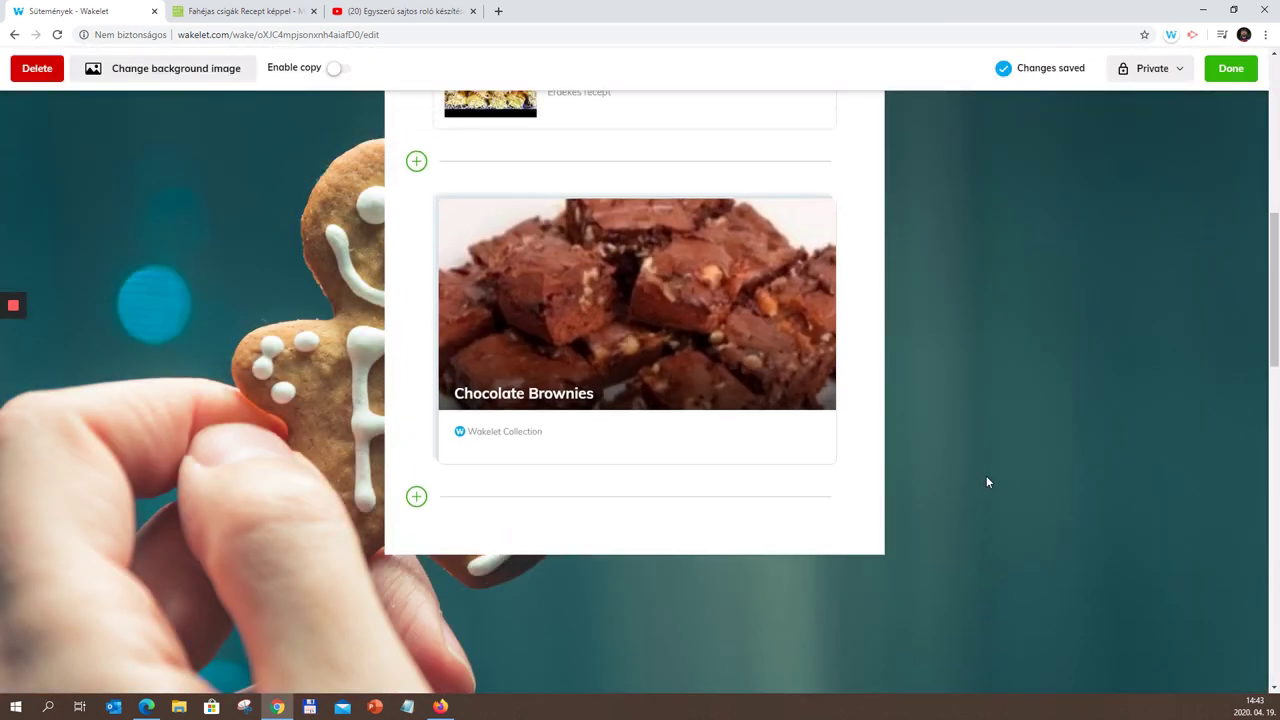
{"action": "scroll", "coordinate": [986, 482], "scroll_direction": "down", "scroll_amount": 2}
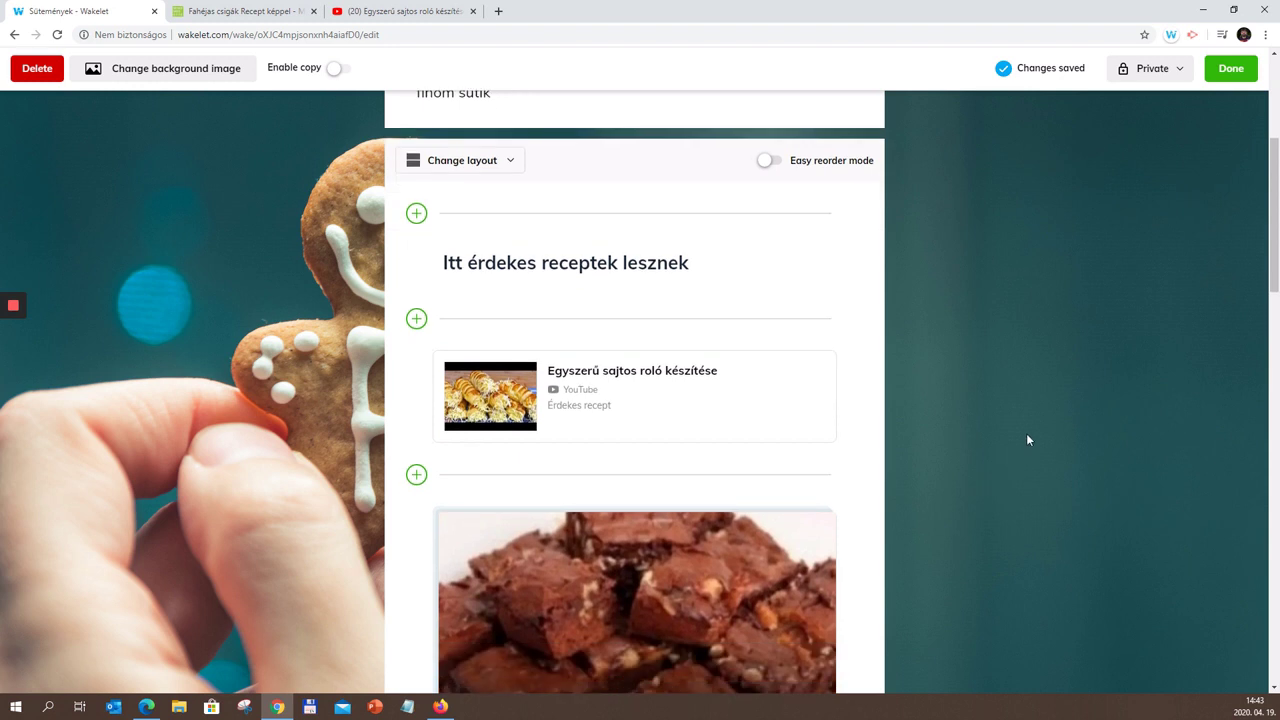
{"action": "scroll", "coordinate": [1022, 445], "scroll_direction": "down", "scroll_amount": 2}
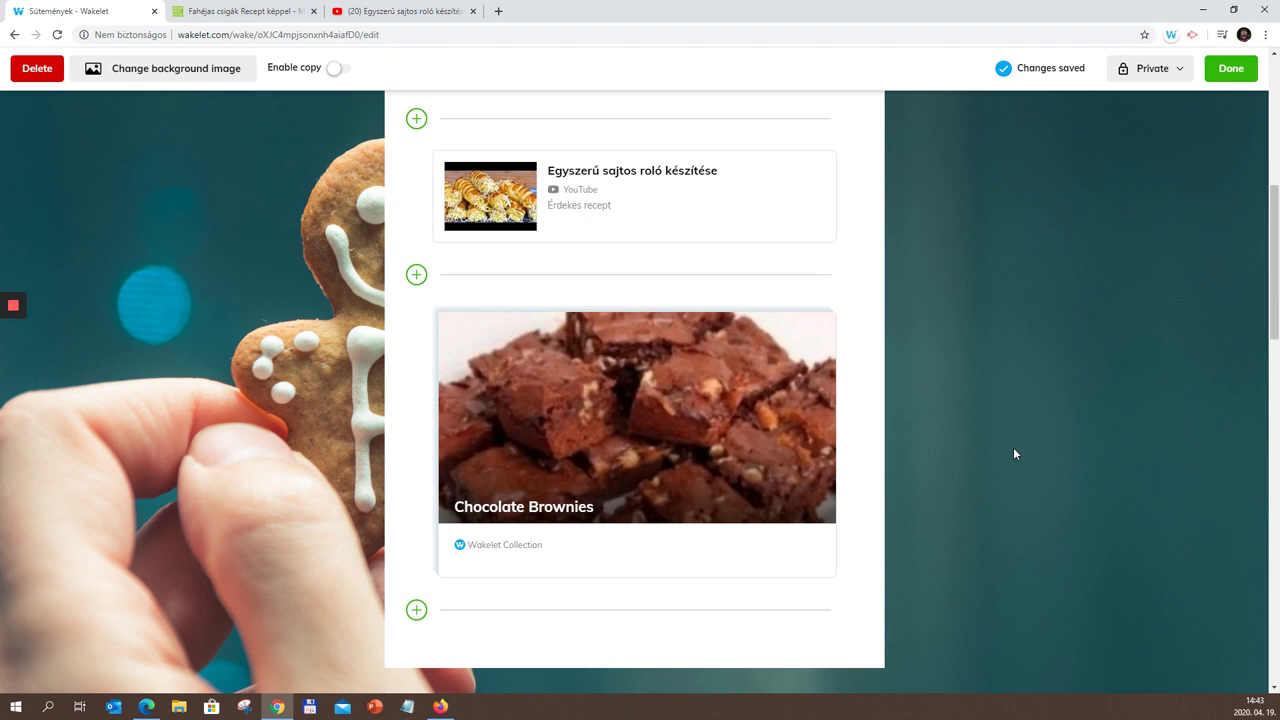
{"action": "scroll", "coordinate": [1013, 454], "scroll_direction": "up", "scroll_amount": 2}
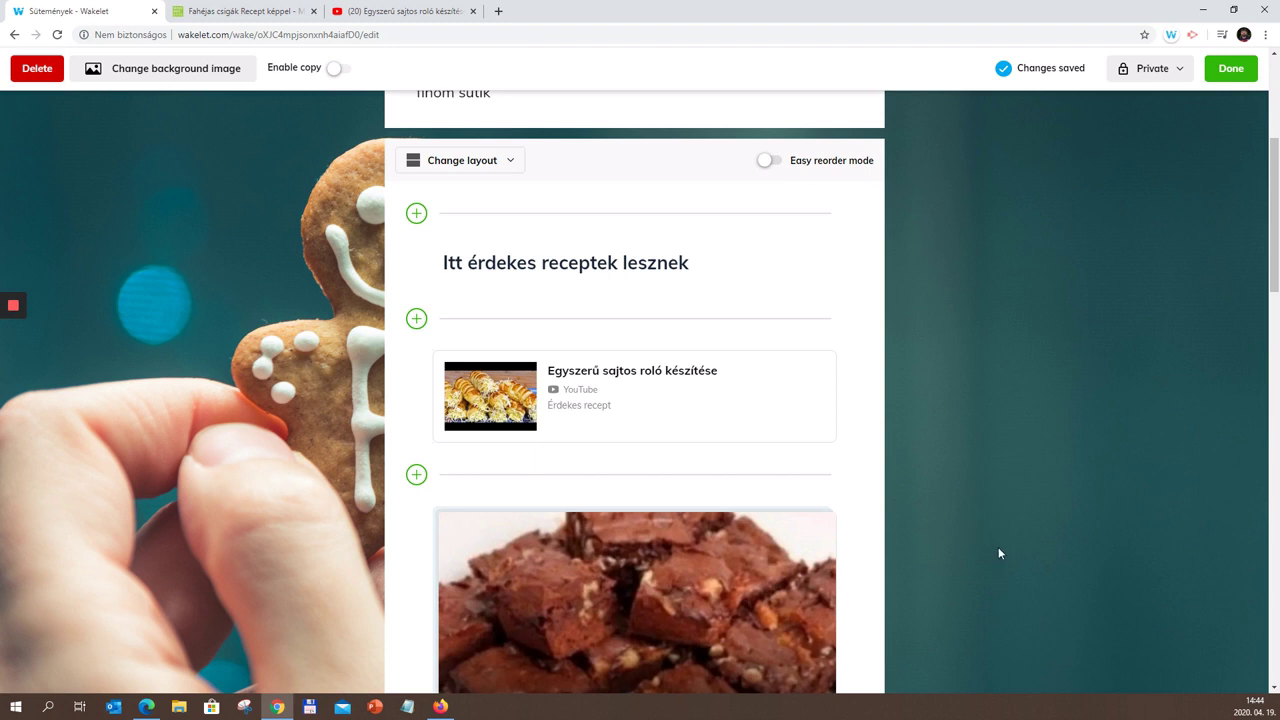
Step: Move the Chocolate Brownies item up one place, above the sajtos roló video
{"action": "scroll", "coordinate": [1010, 525], "scroll_direction": "down", "scroll_amount": 1}
{"action": "mouse_move", "coordinate": [848, 458]}
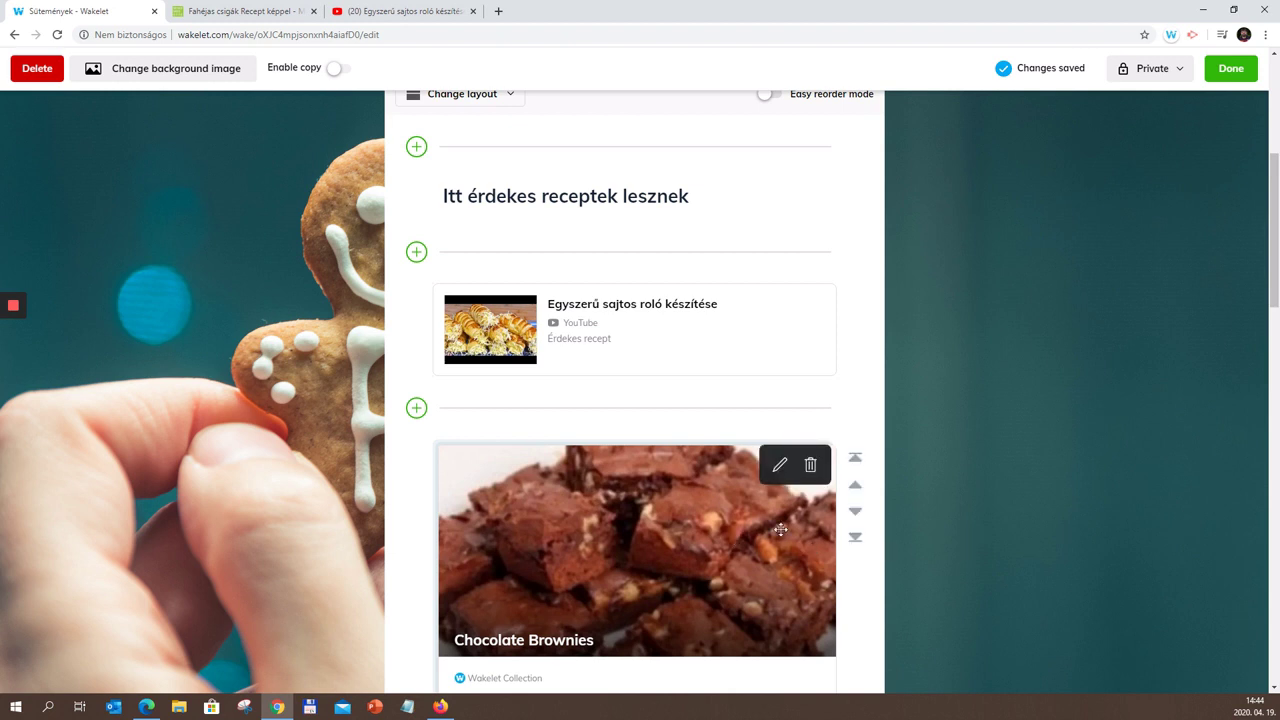
{"action": "left_click", "coordinate": [855, 490]}
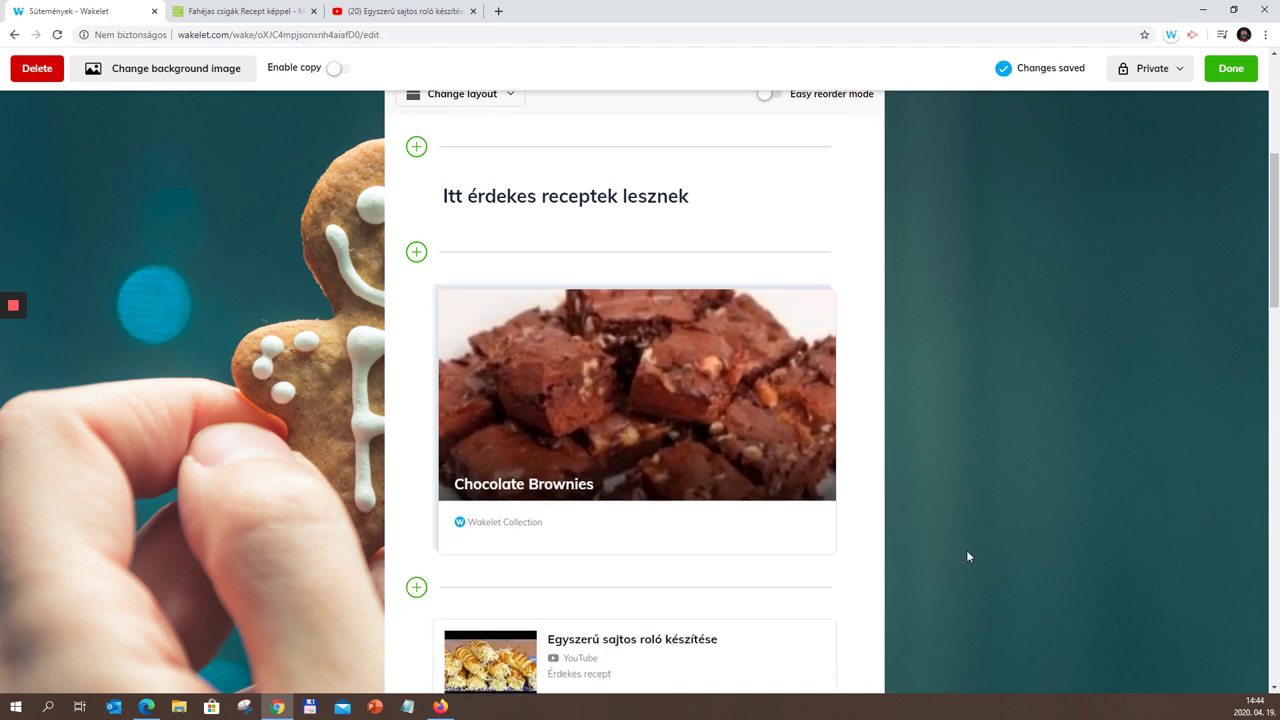
Step: Move the sajtos roló video to the very start of the collection and the heading text above it
{"action": "scroll", "coordinate": [940, 550], "scroll_direction": "down", "scroll_amount": 2}
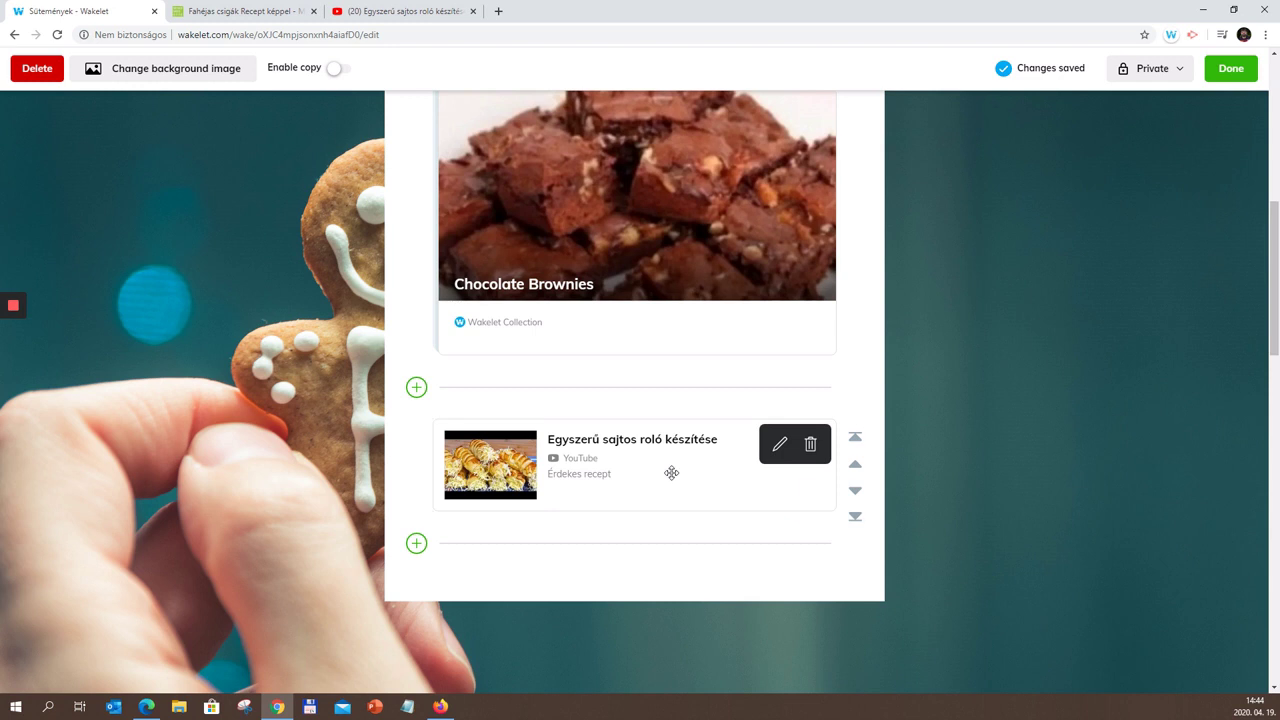
{"action": "left_click", "coordinate": [856, 440]}
{"action": "scroll", "coordinate": [966, 458], "scroll_direction": "up", "scroll_amount": 1}
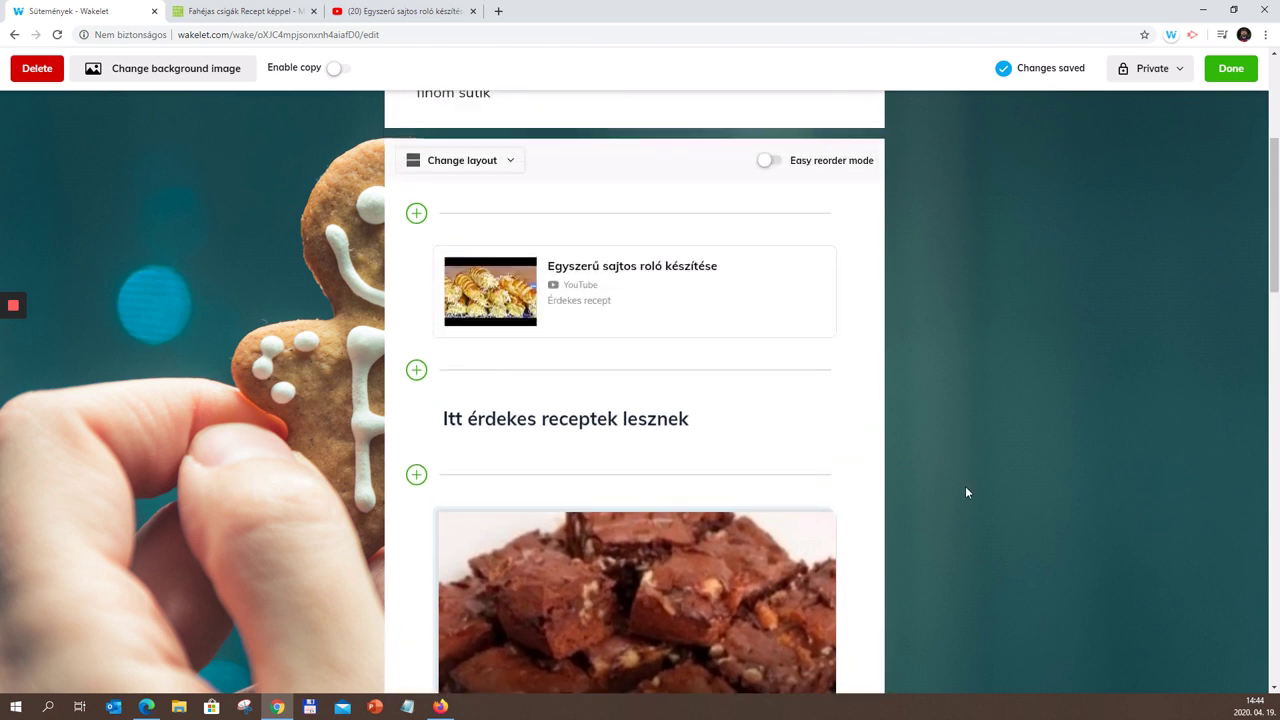
{"action": "mouse_move", "coordinate": [723, 431]}
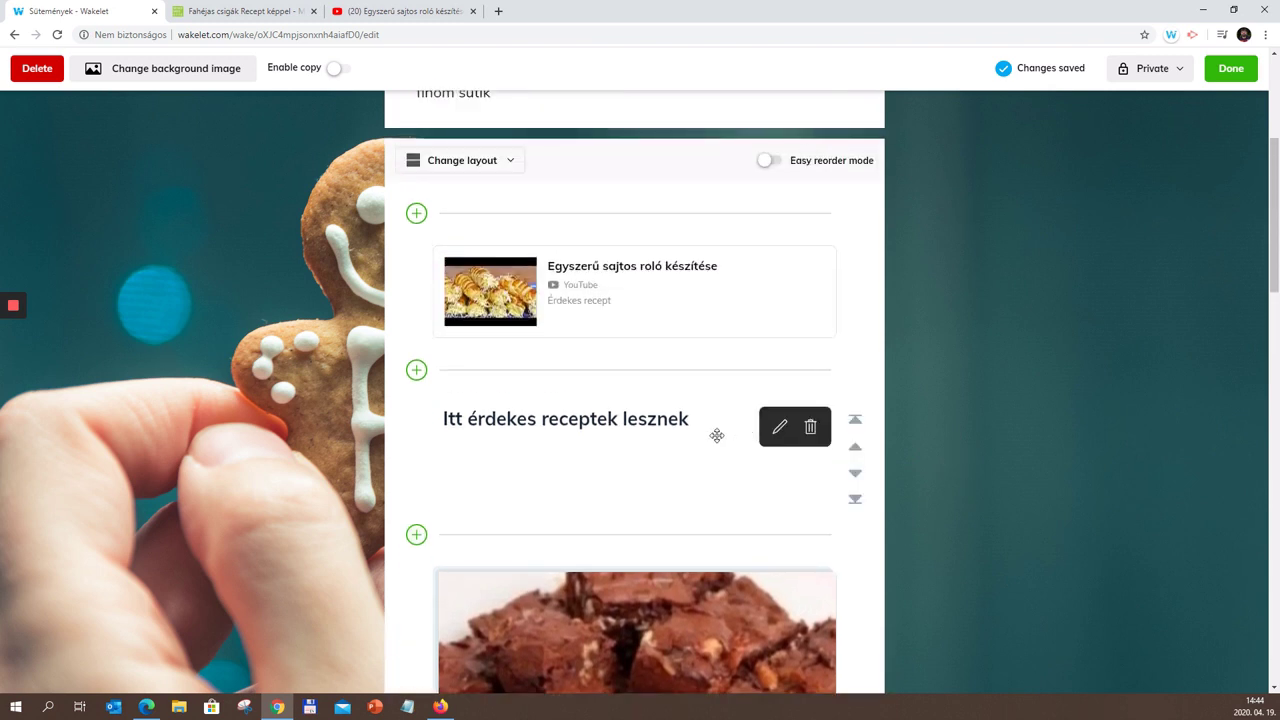
{"action": "left_click", "coordinate": [856, 421]}
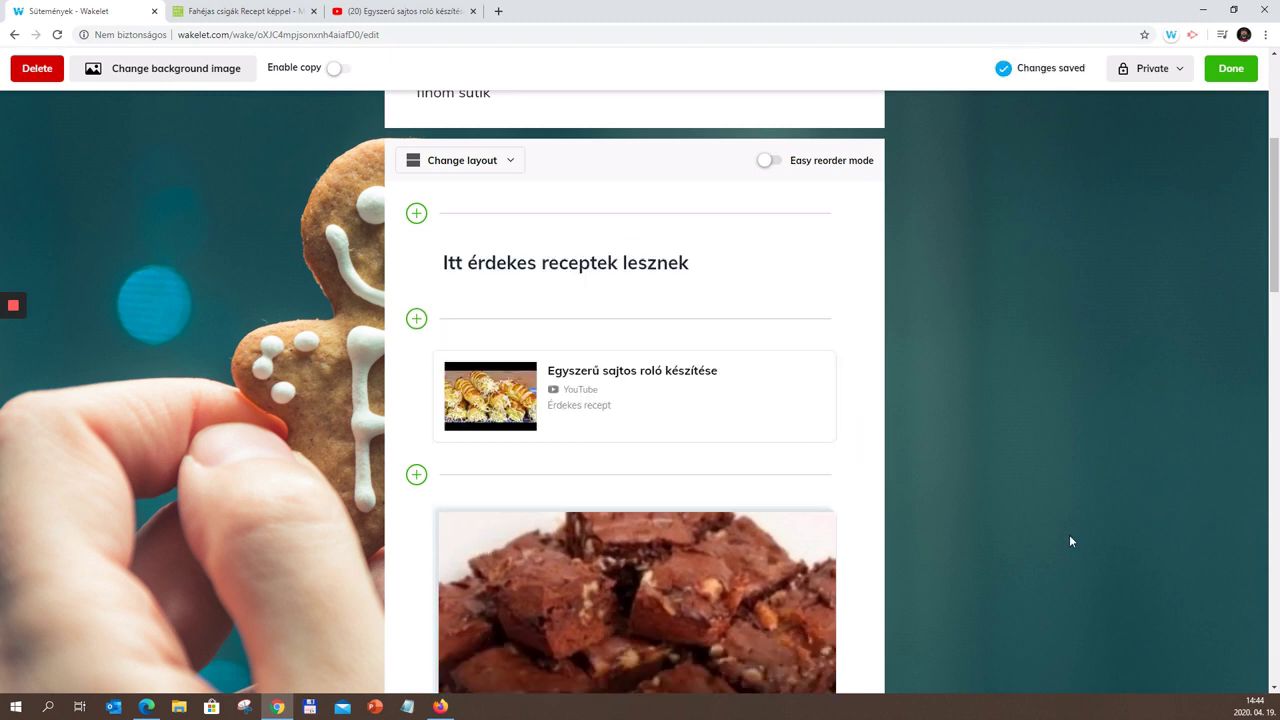
Step: Change the collection's layout to Compact View and look over the items
{"action": "scroll", "coordinate": [1069, 541], "scroll_direction": "up", "scroll_amount": 2}
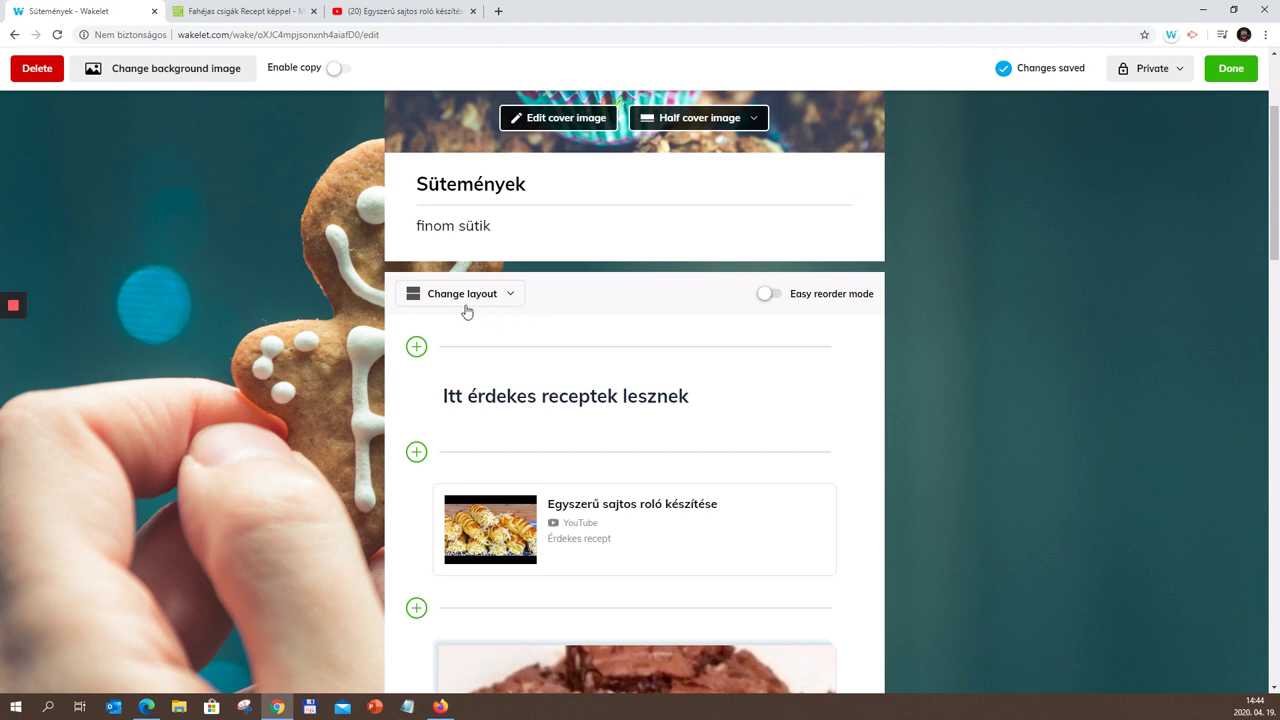
{"action": "left_click", "coordinate": [511, 302]}
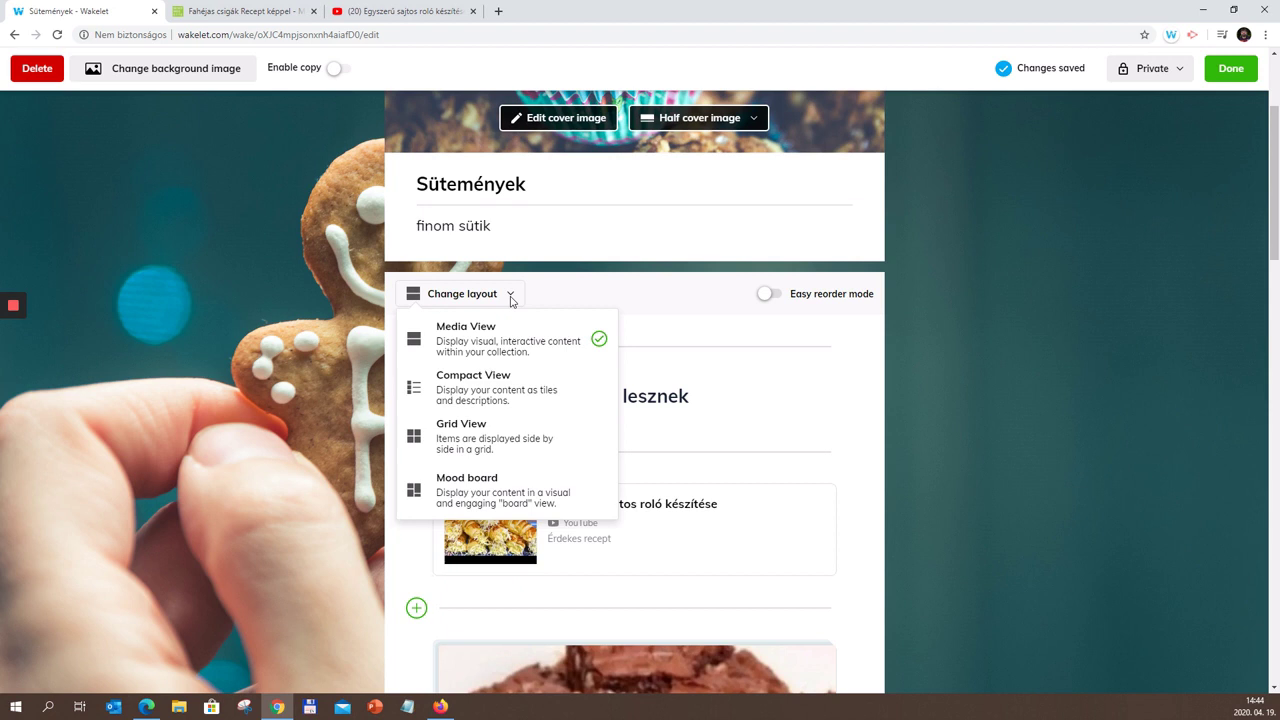
{"action": "left_click", "coordinate": [539, 402]}
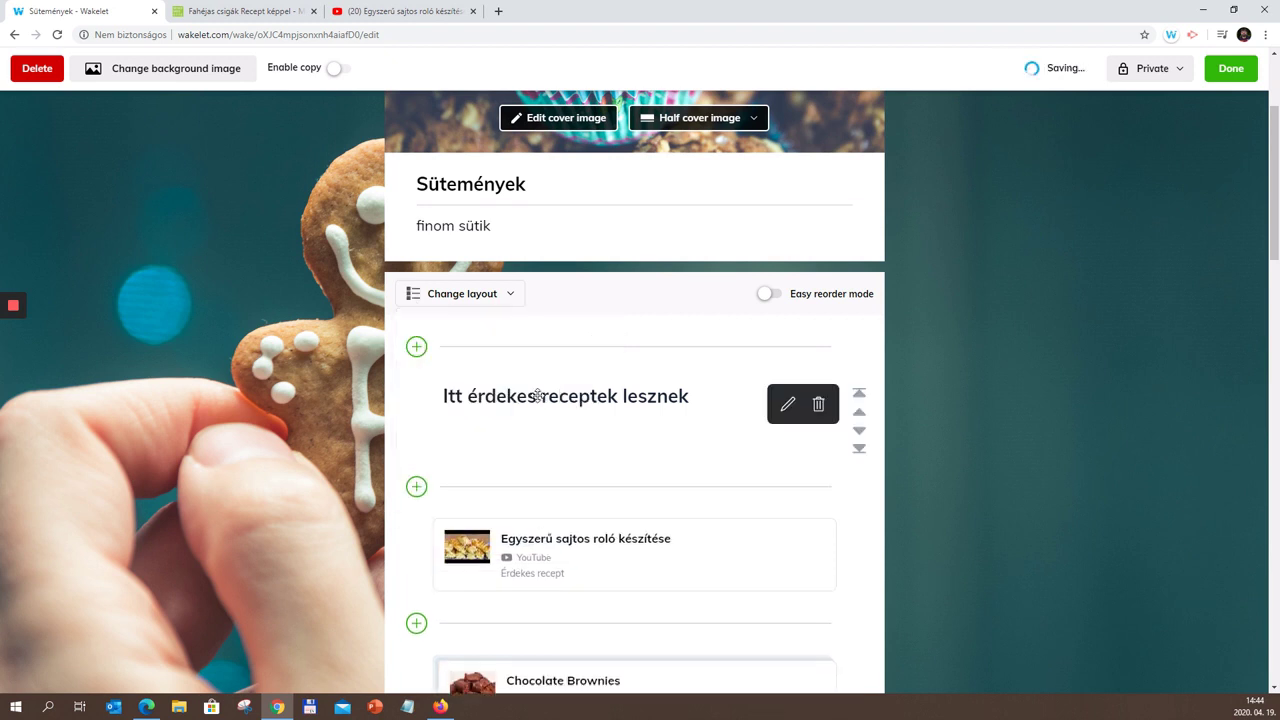
{"action": "scroll", "coordinate": [1121, 583], "scroll_direction": "down", "scroll_amount": 2}
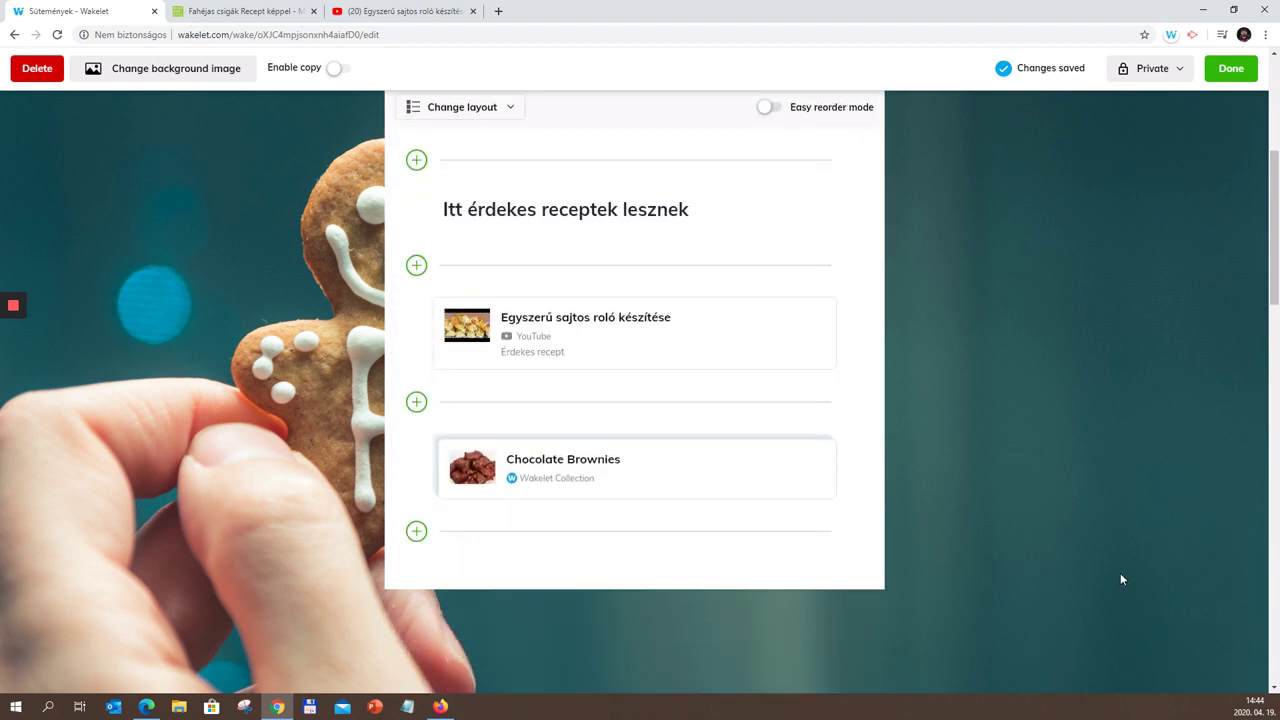
{"action": "scroll", "coordinate": [1121, 577], "scroll_direction": "up", "scroll_amount": 1}
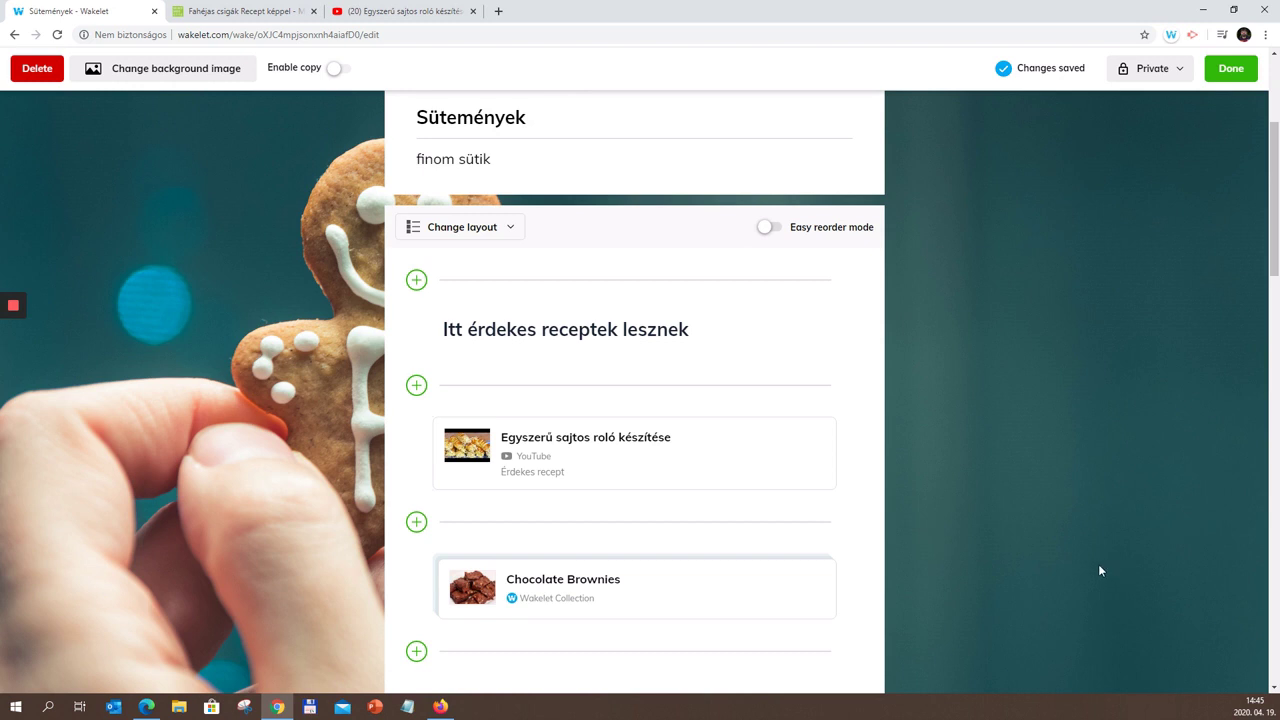
Step: Switch the collection's layout to Grid View and examine how the items are arranged side by side
{"action": "left_click", "coordinate": [512, 228]}
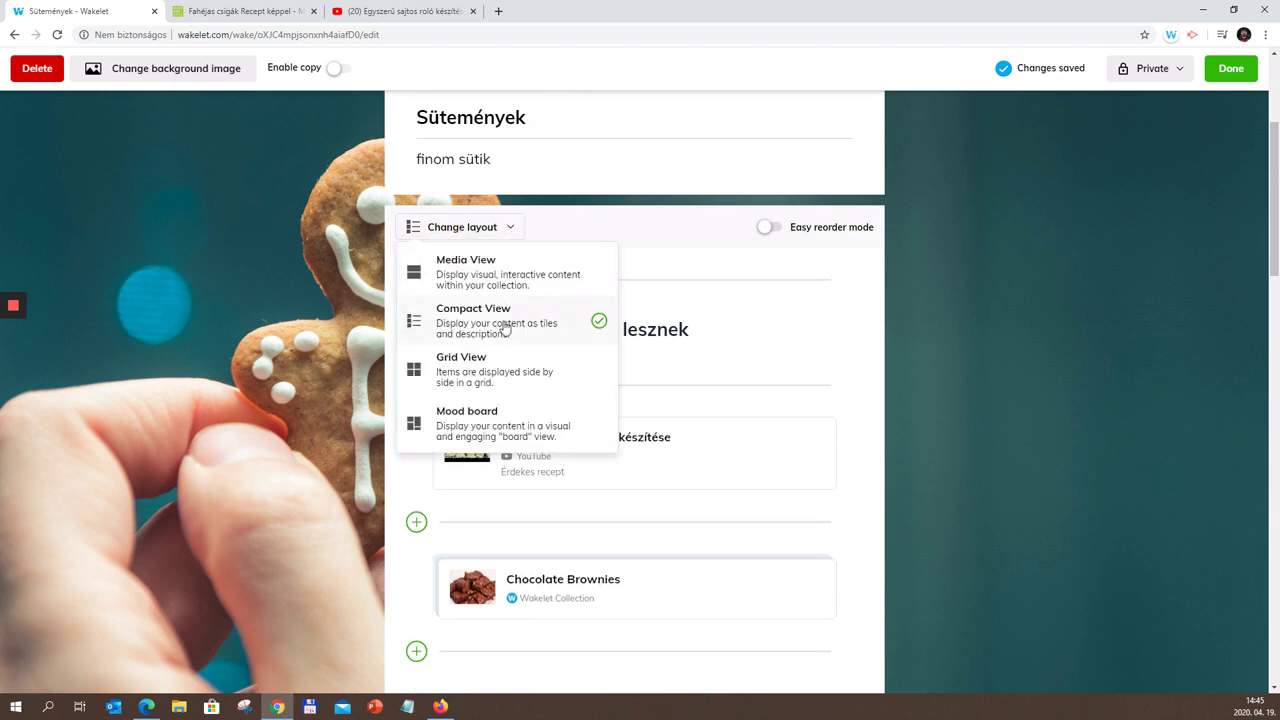
{"action": "left_click", "coordinate": [498, 368]}
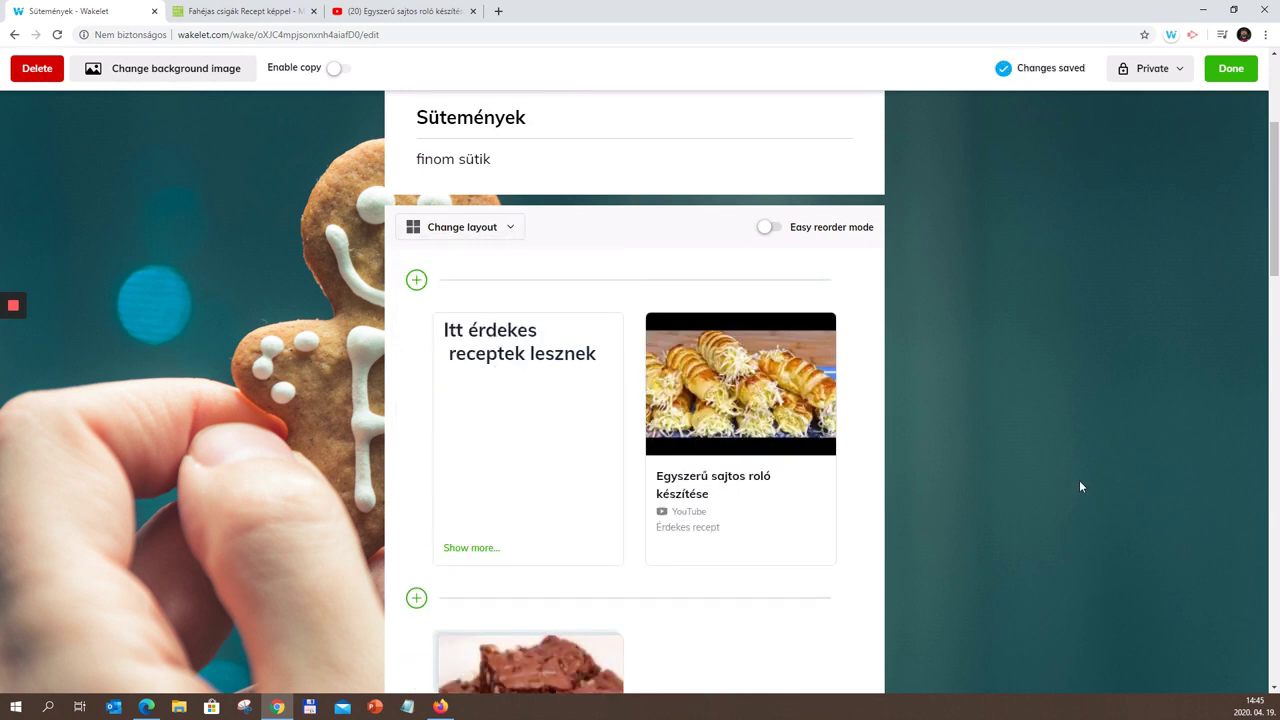
{"action": "scroll", "coordinate": [1082, 484], "scroll_direction": "down", "scroll_amount": 1}
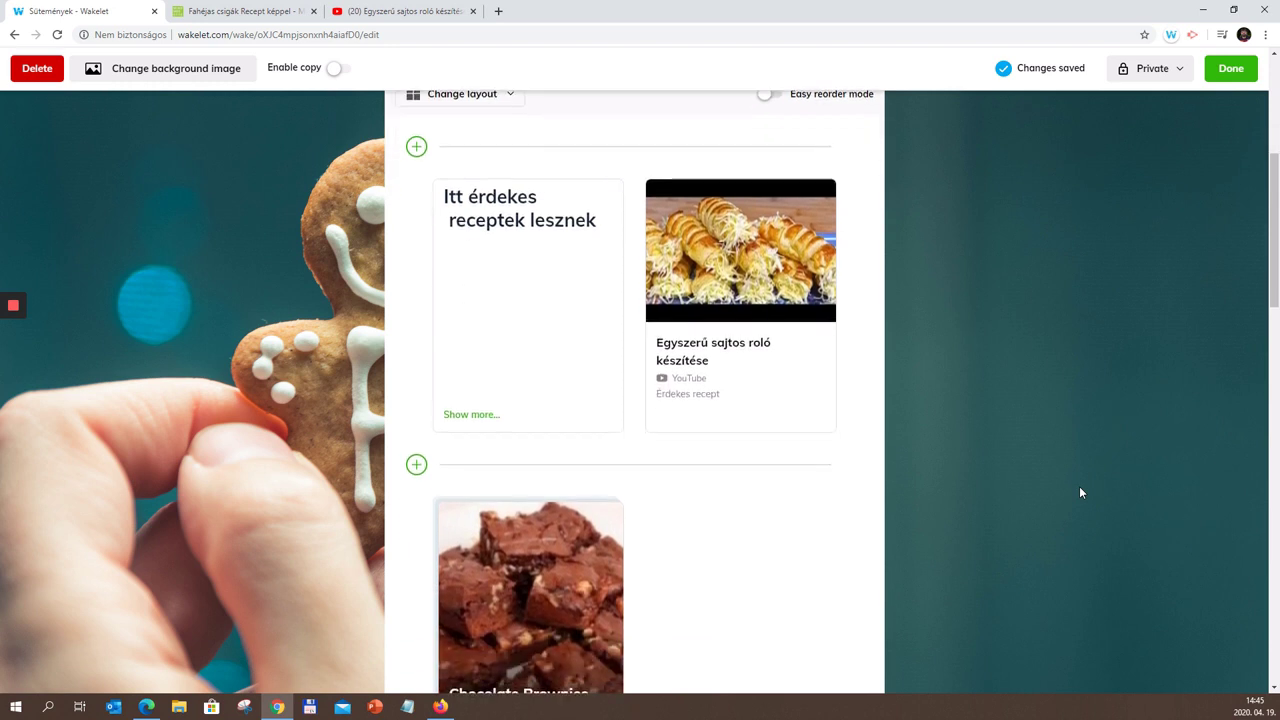
{"action": "scroll", "coordinate": [1079, 487], "scroll_direction": "down", "scroll_amount": 2}
{"action": "scroll", "coordinate": [1079, 487], "scroll_direction": "up", "scroll_amount": 2}
{"action": "scroll", "coordinate": [1077, 482], "scroll_direction": "down", "scroll_amount": 2}
{"action": "scroll", "coordinate": [1077, 475], "scroll_direction": "up", "scroll_amount": 2}
{"action": "scroll", "coordinate": [1078, 481], "scroll_direction": "up", "scroll_amount": 2}
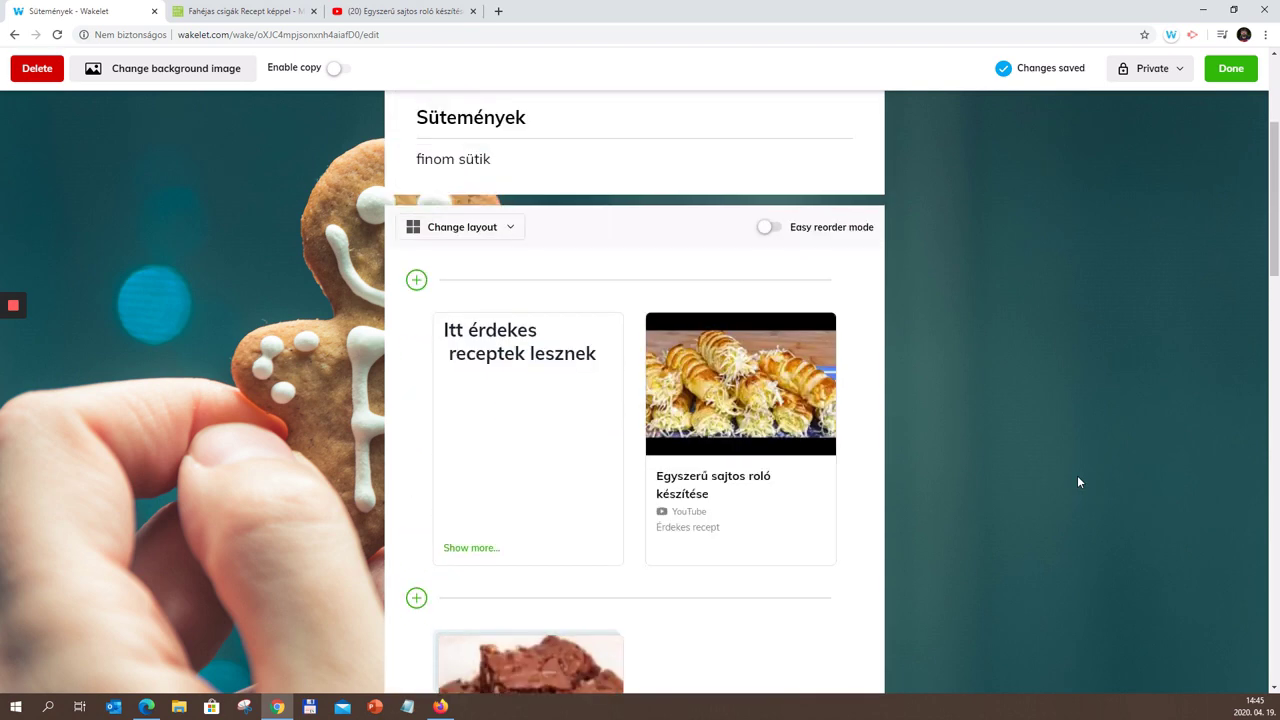
{"action": "scroll", "coordinate": [1077, 475], "scroll_direction": "down", "scroll_amount": 2}
{"action": "scroll", "coordinate": [1077, 475], "scroll_direction": "up", "scroll_amount": 2}
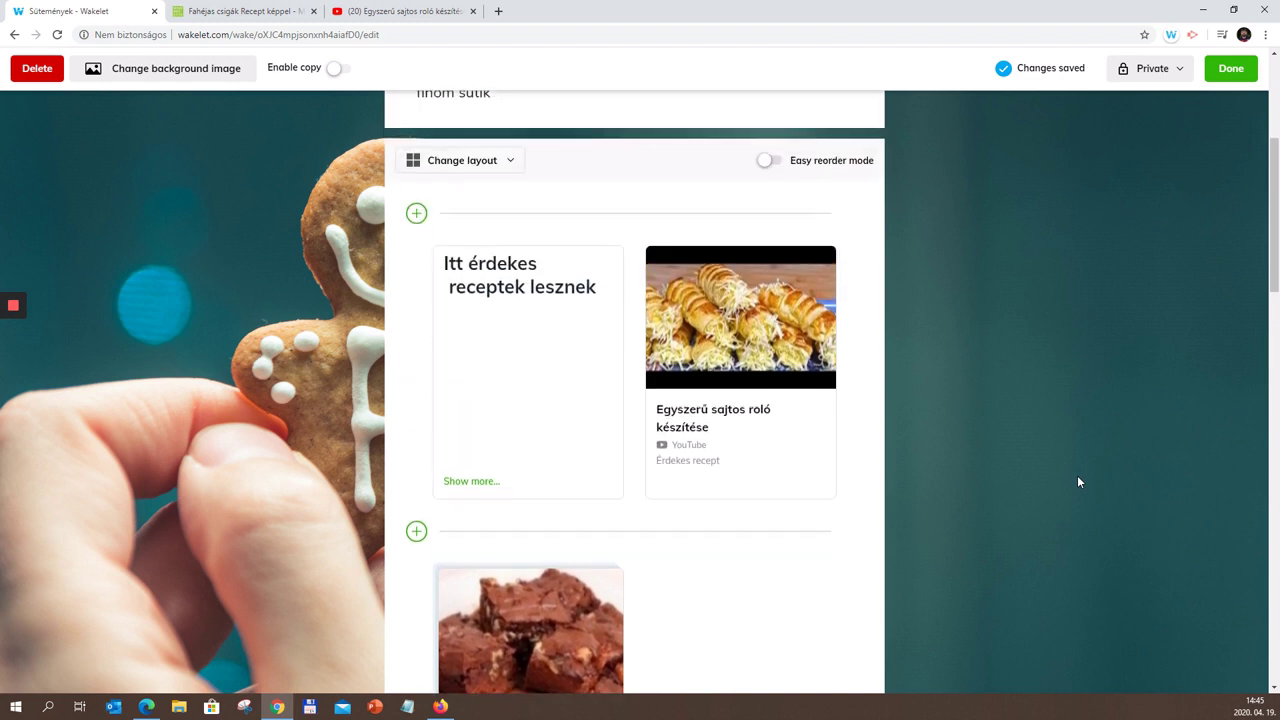
Step: Set the collection's layout to Mood board
{"action": "left_click", "coordinate": [510, 168]}
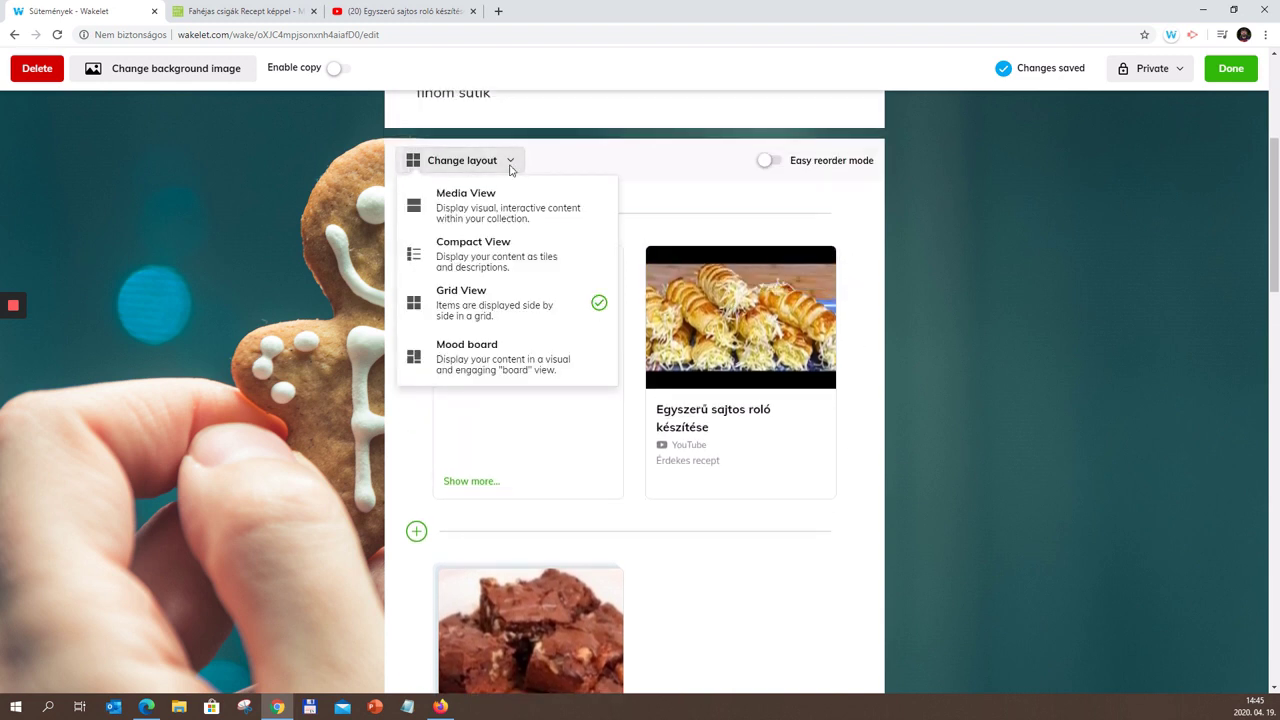
{"action": "left_click", "coordinate": [503, 358]}
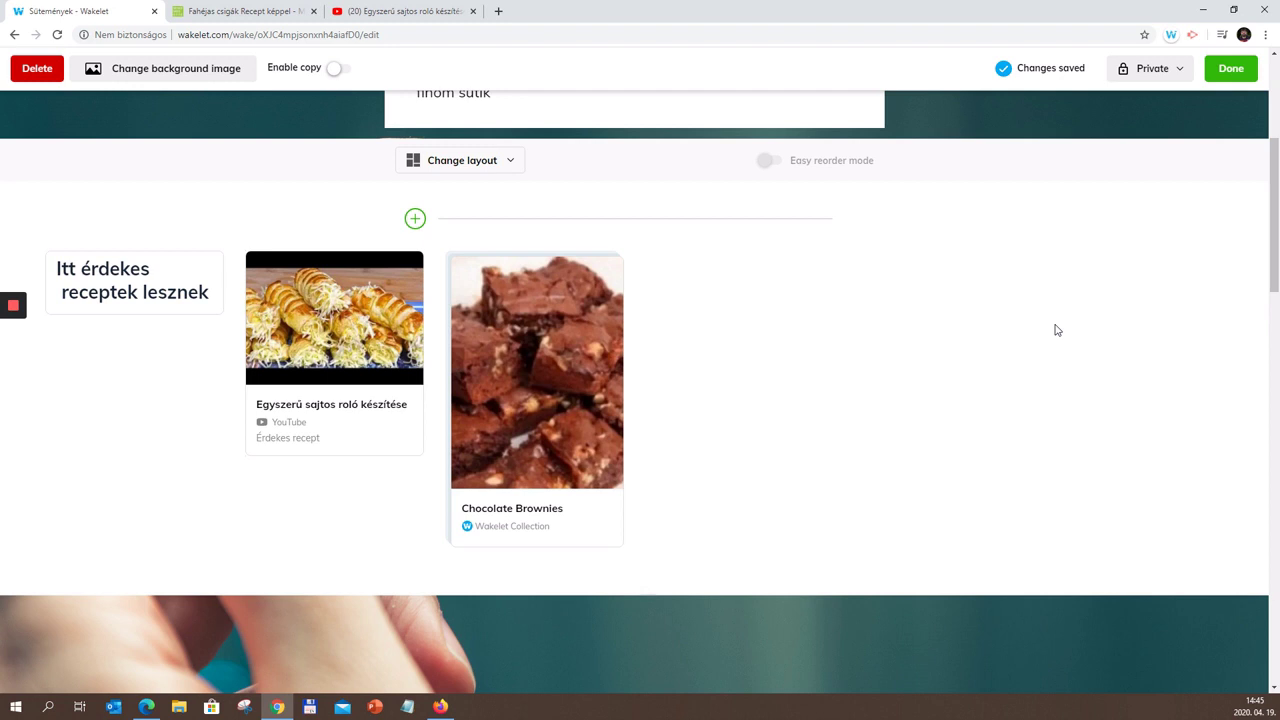
Step: Set the collection's layout back to Media View and look over its items
{"action": "left_click", "coordinate": [503, 168]}
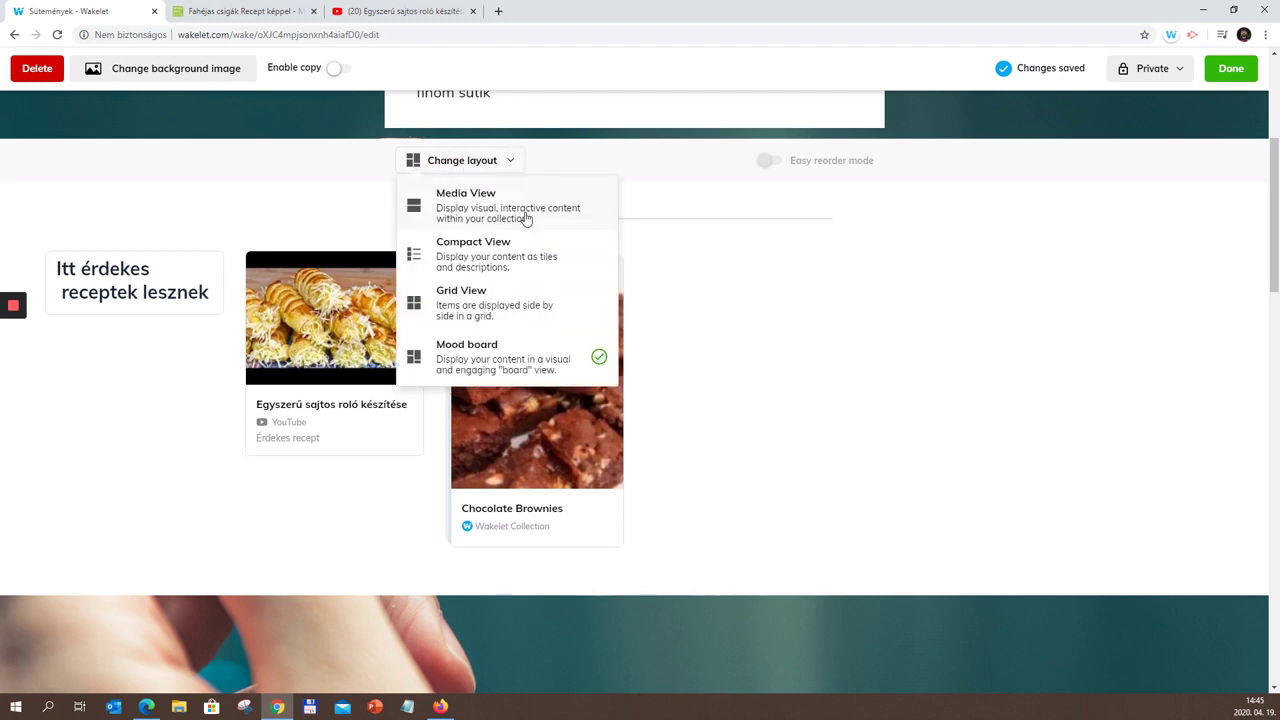
{"action": "left_click", "coordinate": [524, 212]}
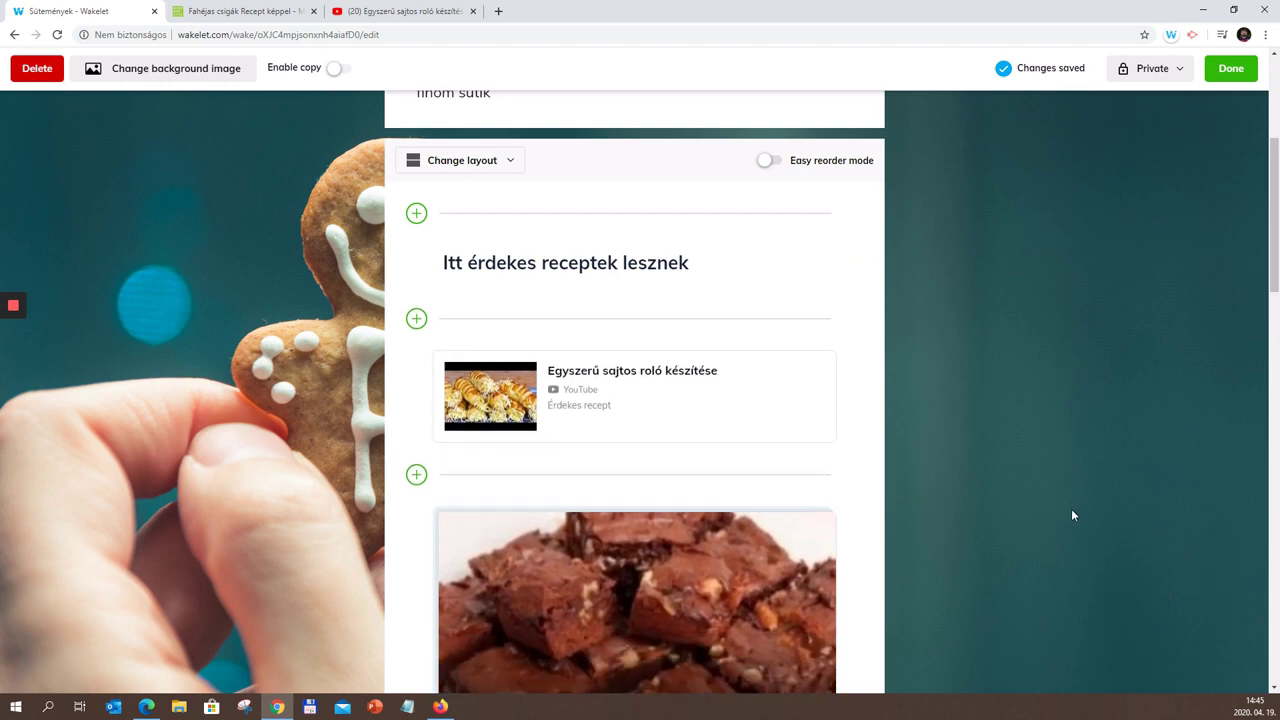
{"action": "scroll", "coordinate": [1076, 473], "scroll_direction": "down", "scroll_amount": 5}
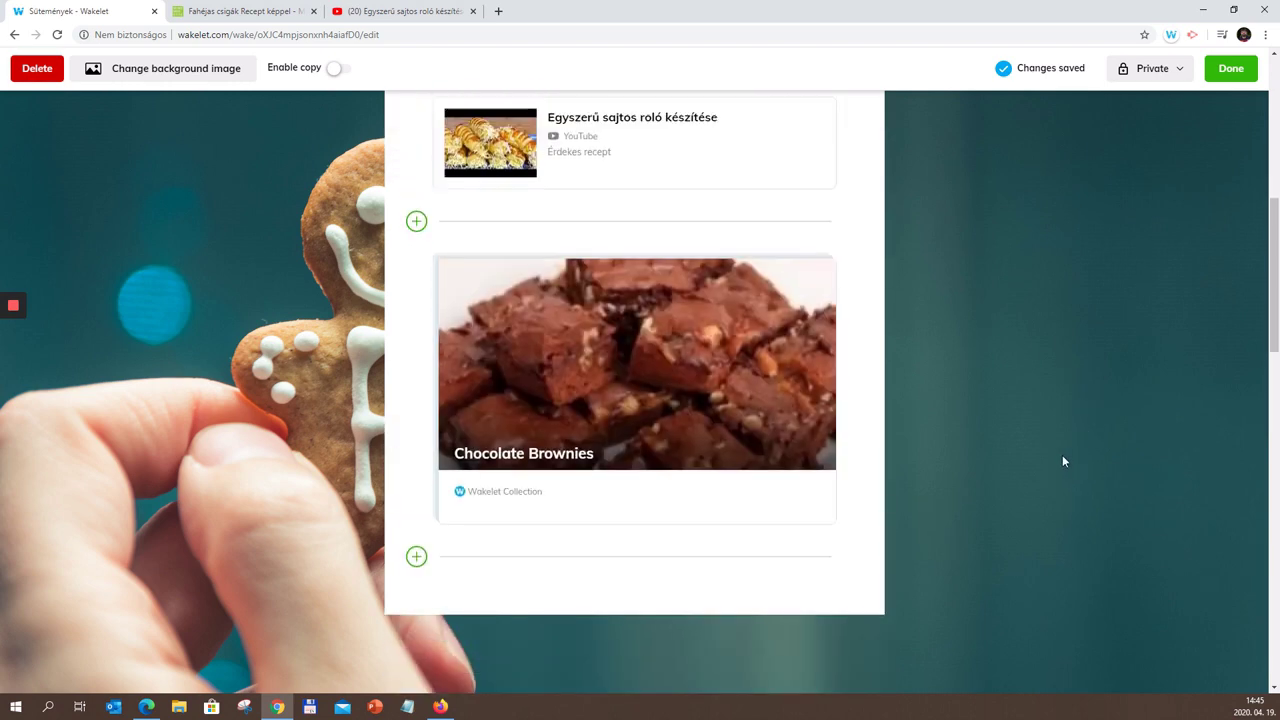
{"action": "scroll", "coordinate": [1062, 456], "scroll_direction": "up", "scroll_amount": 5}
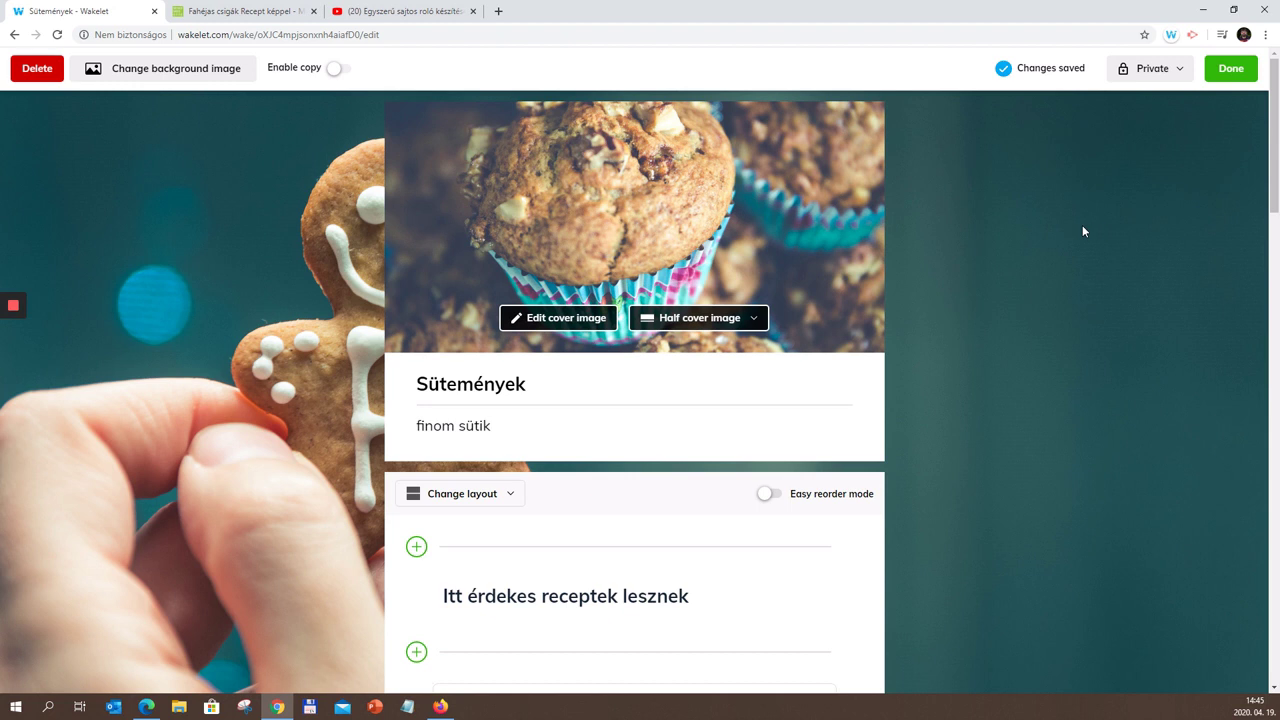
Step: Finish editing the Sütemények collection and look through its finished view from cover to last item
{"action": "left_click", "coordinate": [1238, 76]}
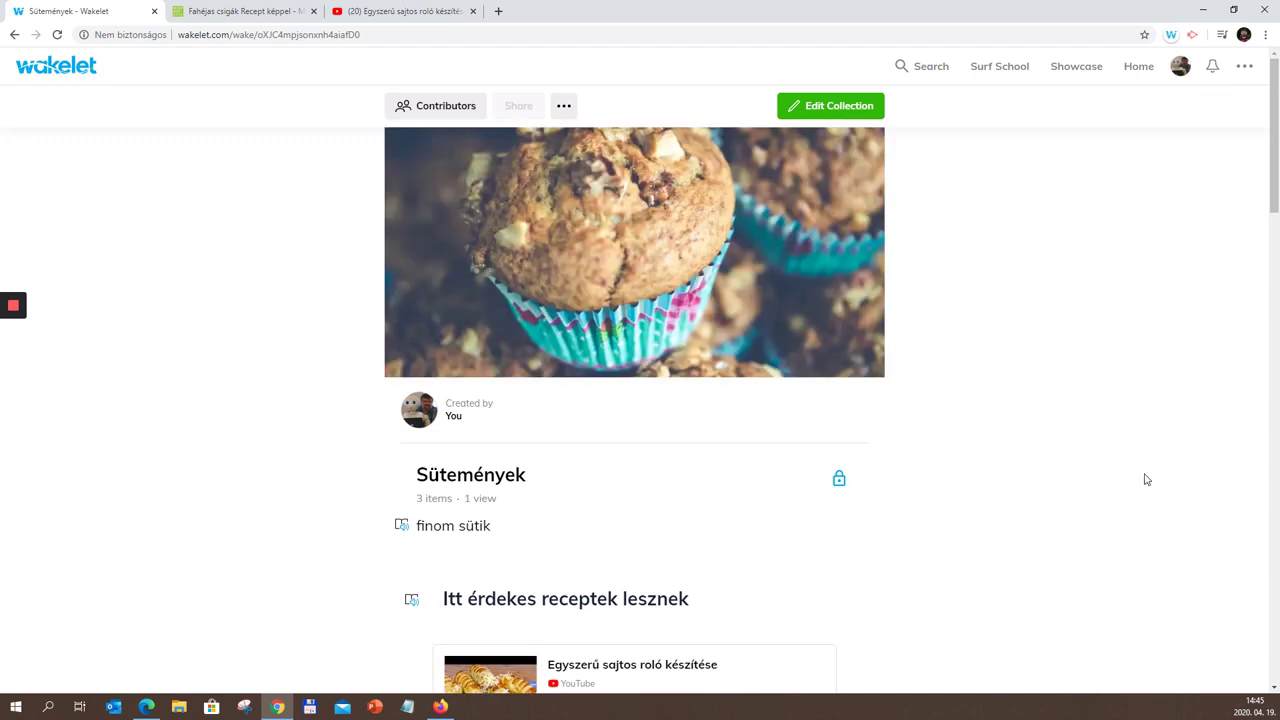
{"action": "scroll", "coordinate": [1032, 463], "scroll_direction": "down", "scroll_amount": 3}
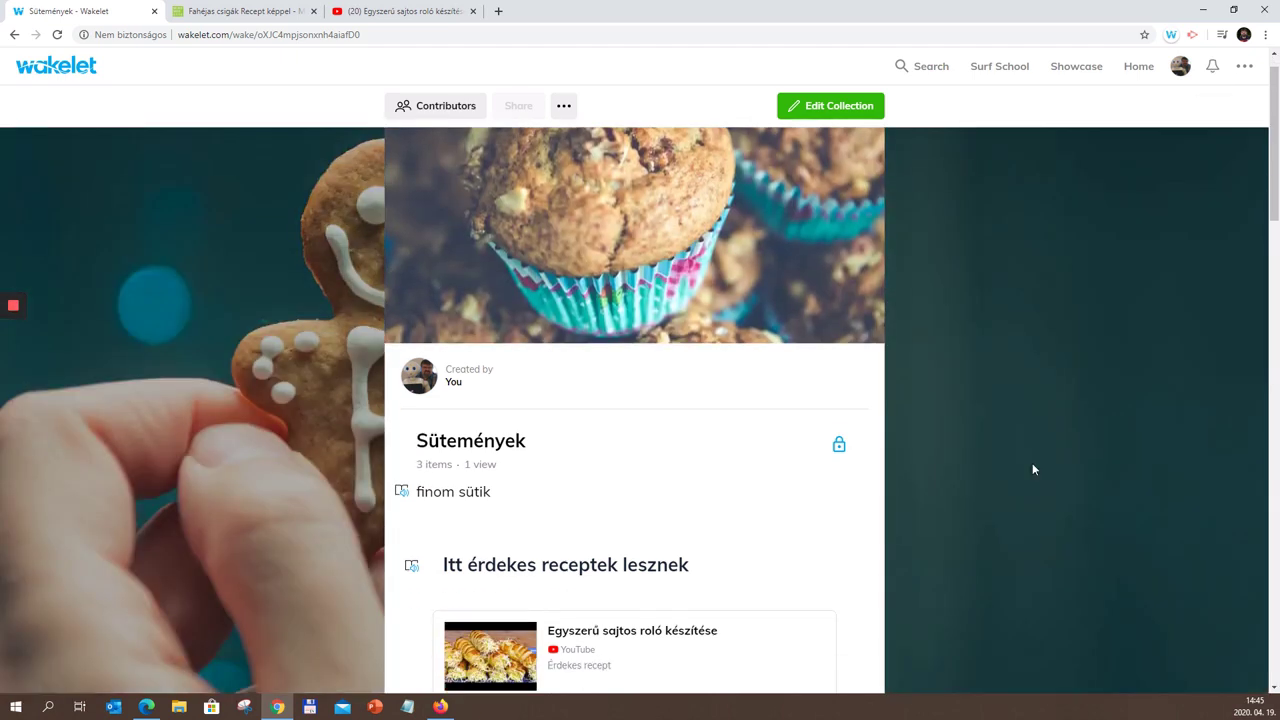
{"action": "scroll", "coordinate": [1034, 469], "scroll_direction": "down", "scroll_amount": 4}
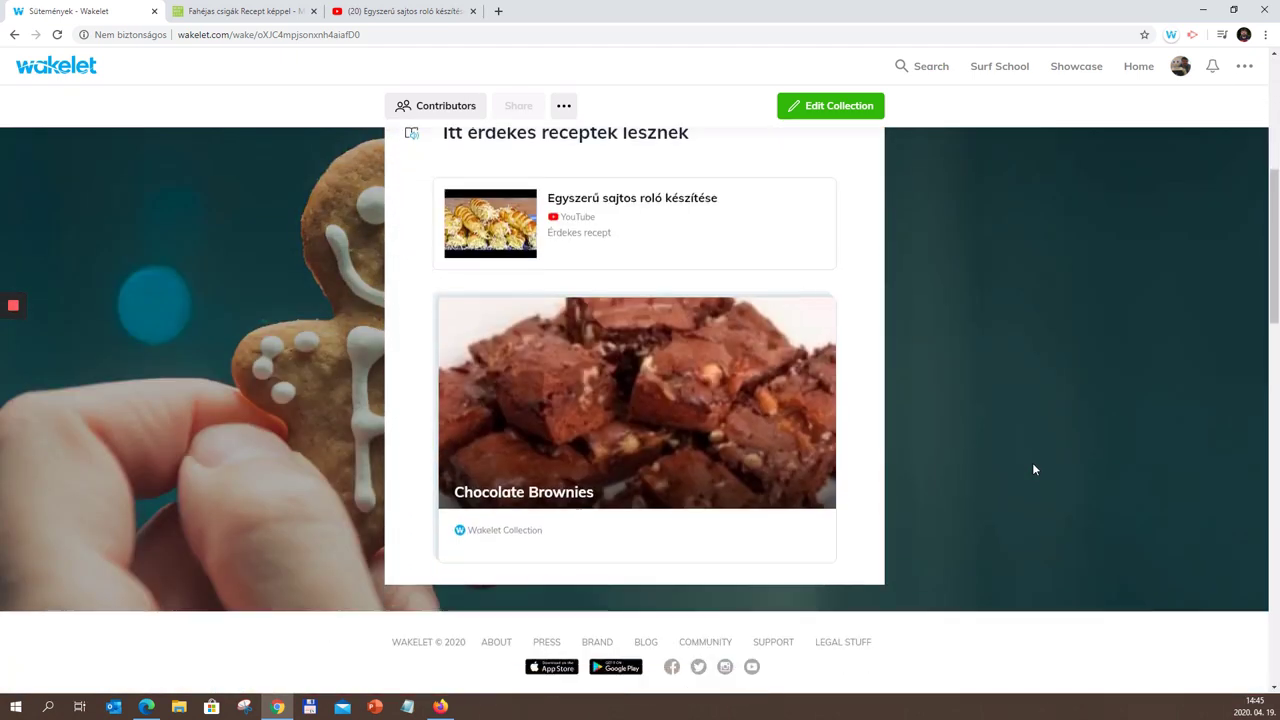
{"action": "scroll", "coordinate": [1034, 469], "scroll_direction": "up", "scroll_amount": 7}
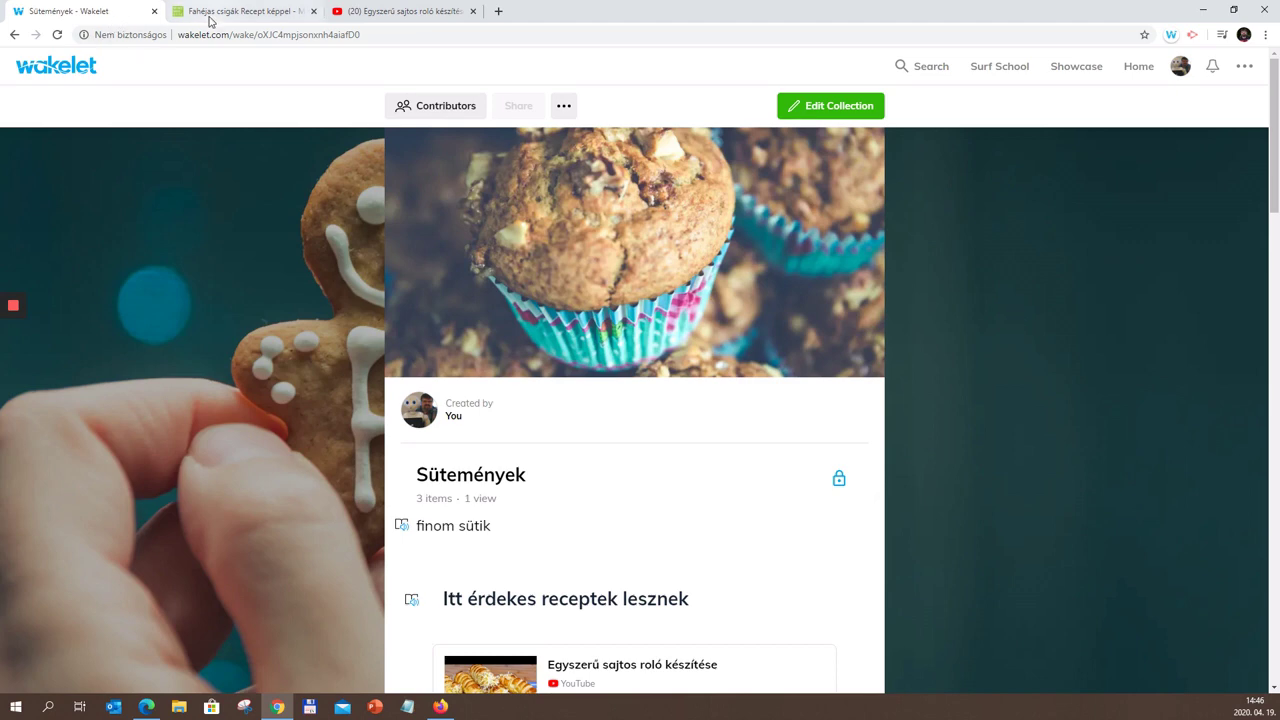
Step: Switch to the Fahéjas csigák recipe page, reload it for the Wakelet extension and dismiss the recipe suggestions pop-up
{"action": "left_click", "coordinate": [240, 14]}
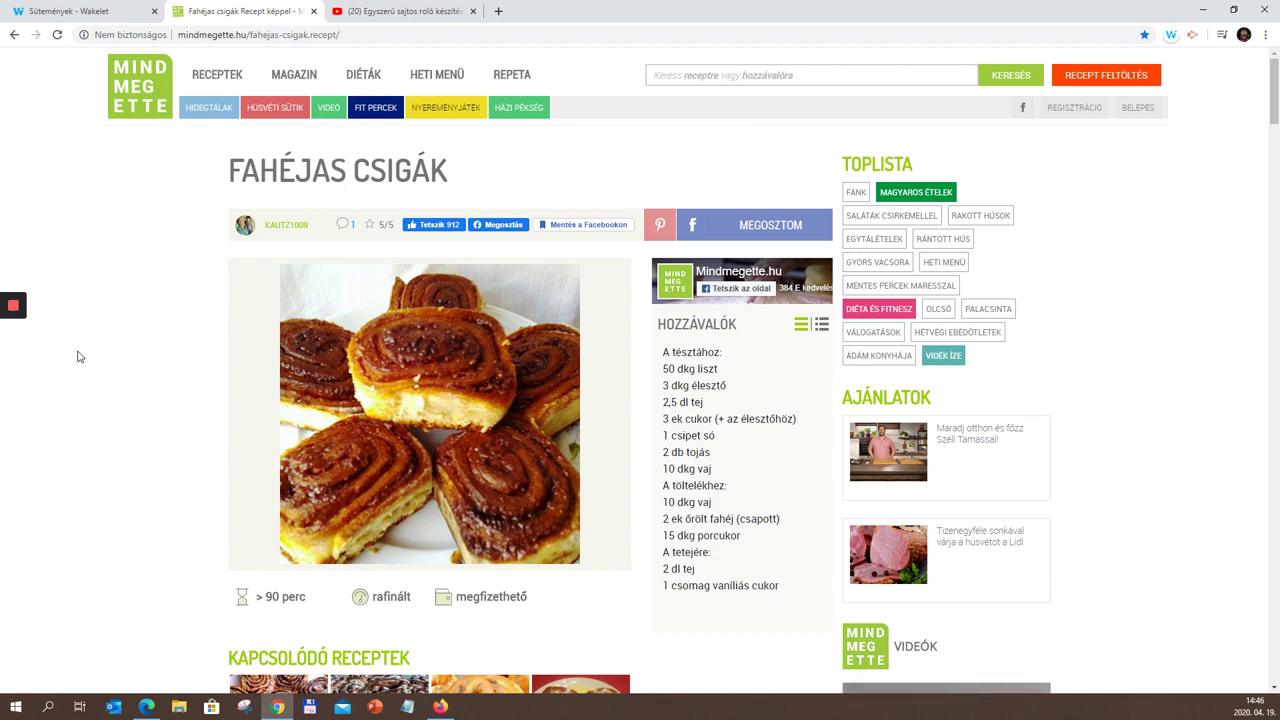
{"action": "left_click", "coordinate": [1172, 36]}
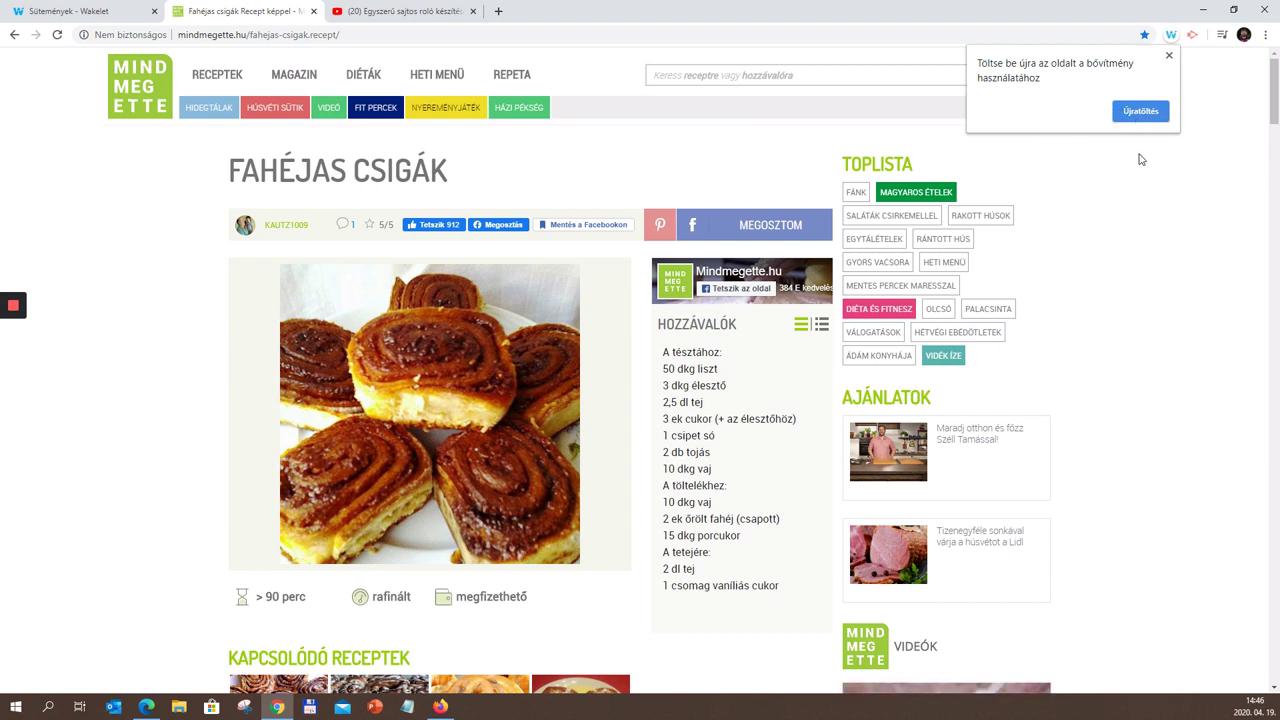
{"action": "key", "text": "F5"}
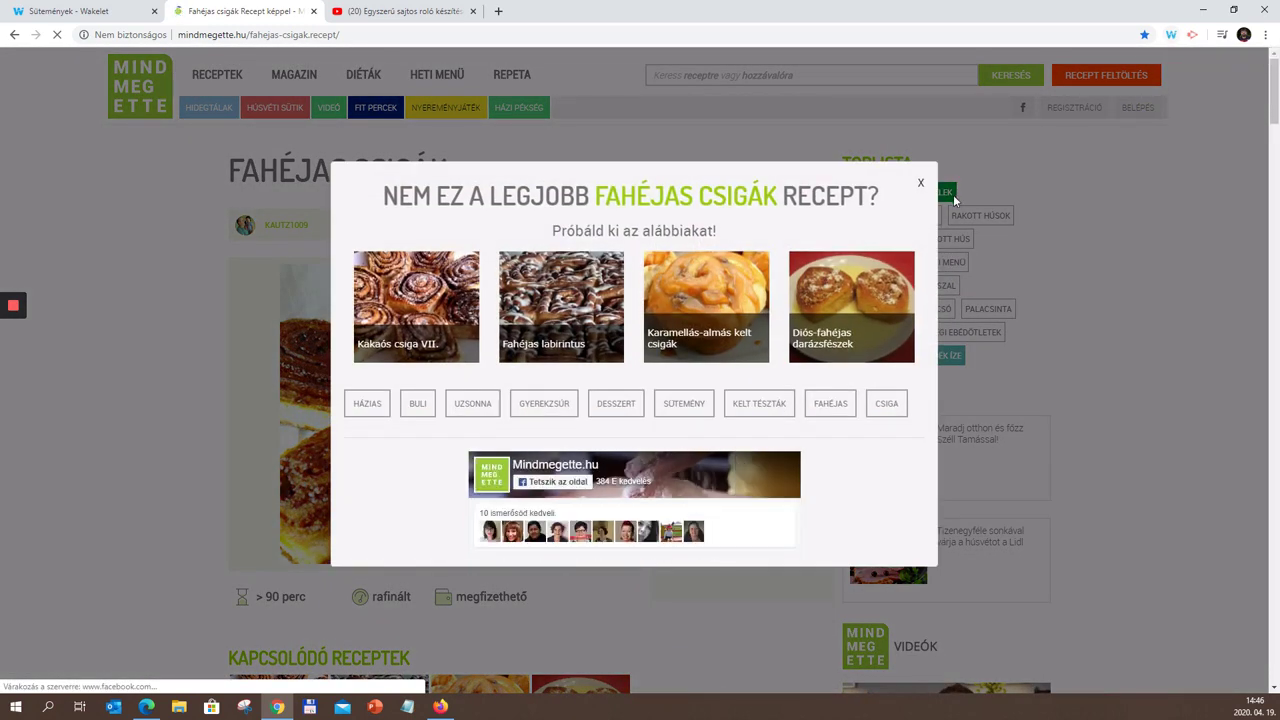
{"action": "left_click", "coordinate": [920, 183]}
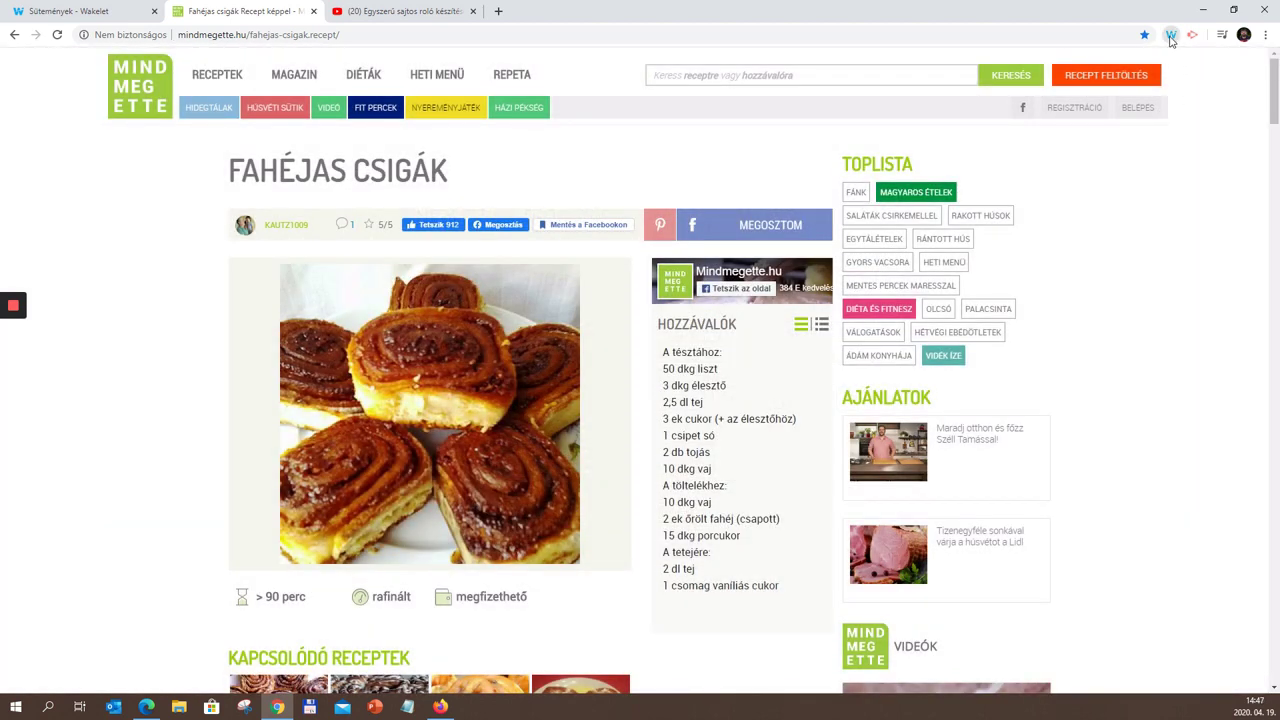
Step: Save the Fahéjas csigák recipe page to the Sütemények collection with the Wakelet extension
{"action": "left_click", "coordinate": [1171, 36]}
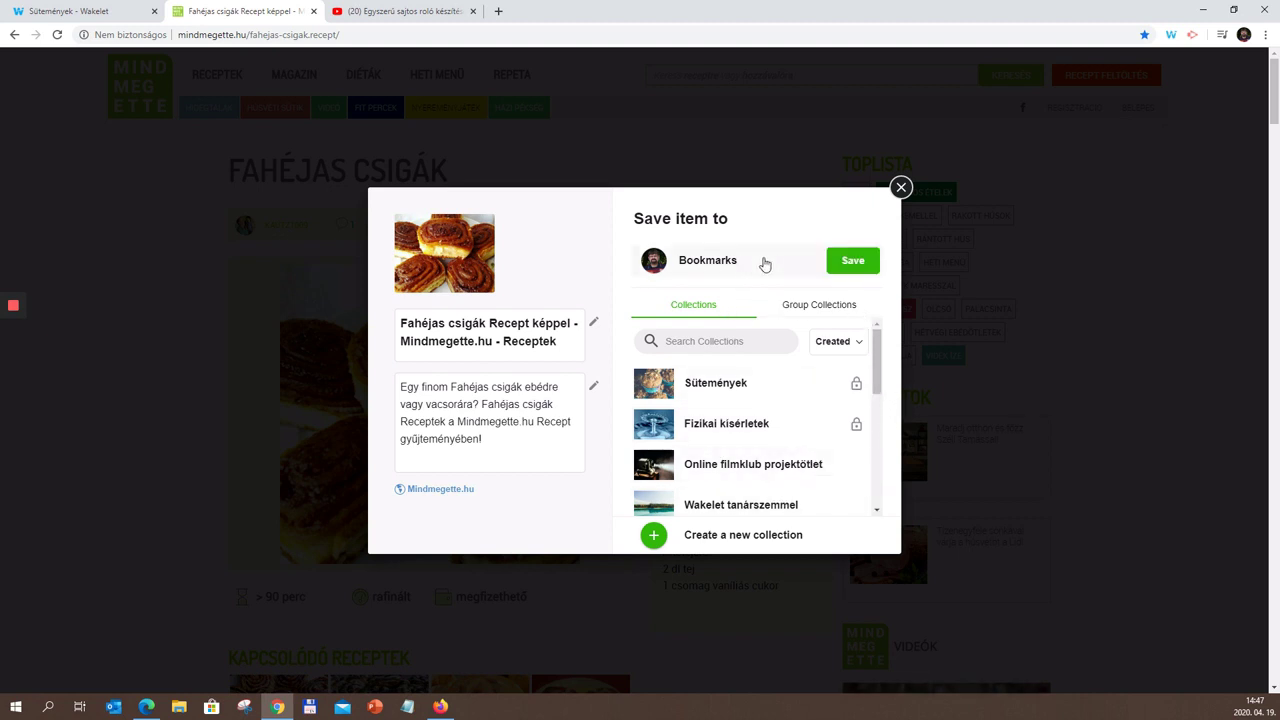
{"action": "scroll", "coordinate": [877, 393], "scroll_direction": "down", "scroll_amount": 2}
{"action": "mouse_move", "coordinate": [877, 393]}
{"action": "left_mouse_down"}
{"action": "mouse_move", "coordinate": [886, 486]}
{"action": "mouse_move", "coordinate": [884, 409]}
{"action": "left_mouse_up"}
{"action": "mouse_move", "coordinate": [758, 403]}
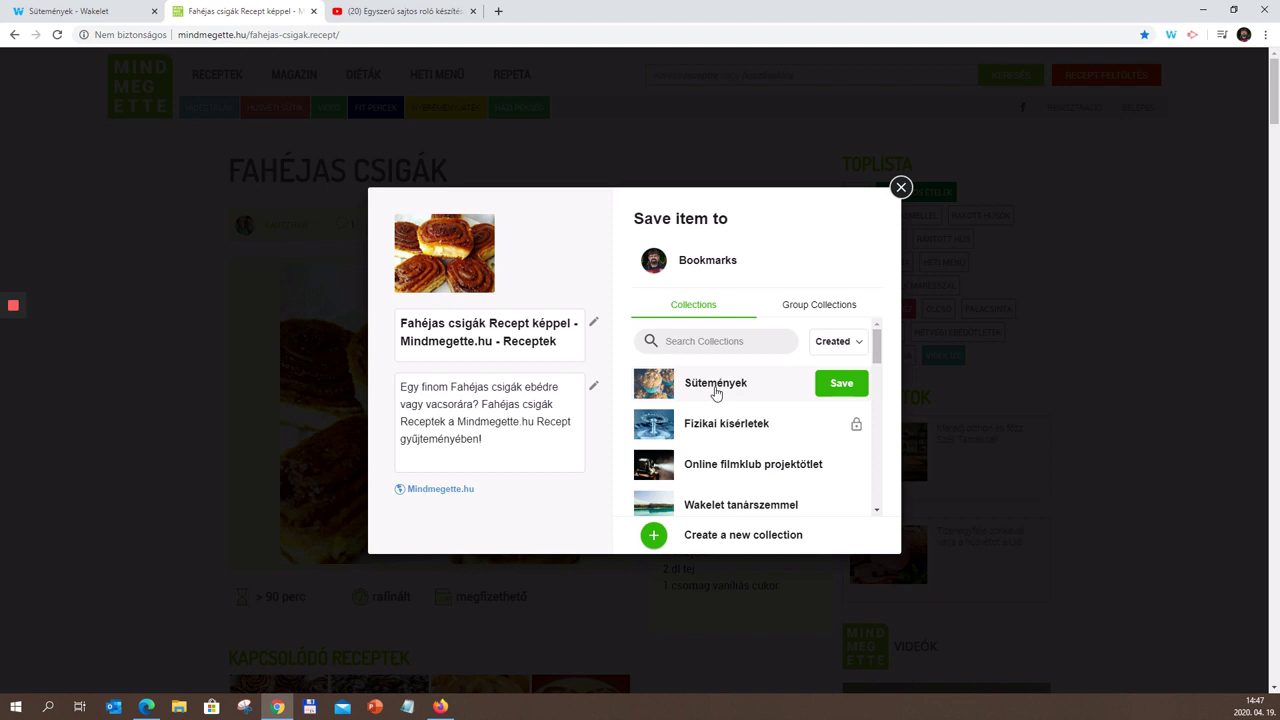
{"action": "left_click", "coordinate": [834, 385]}
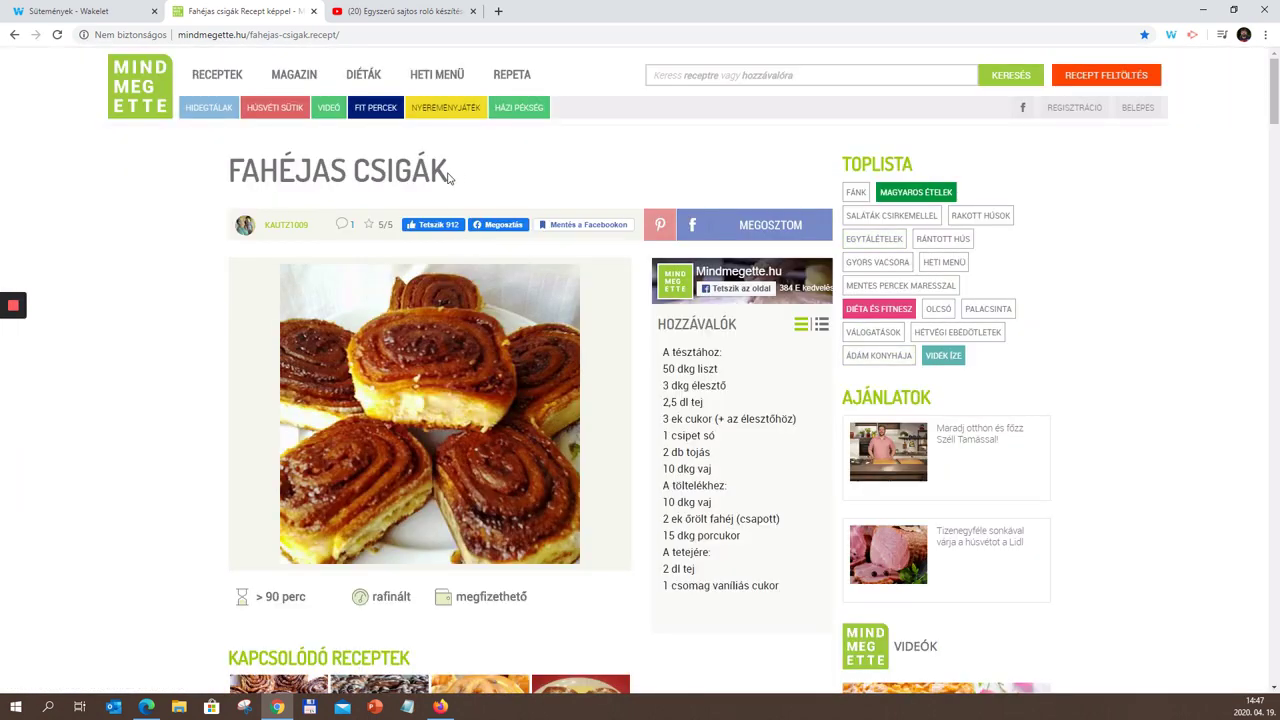
Step: Return to the Sütemények collection, reload it and check the newly saved recipe item
{"action": "left_click", "coordinate": [89, 14]}
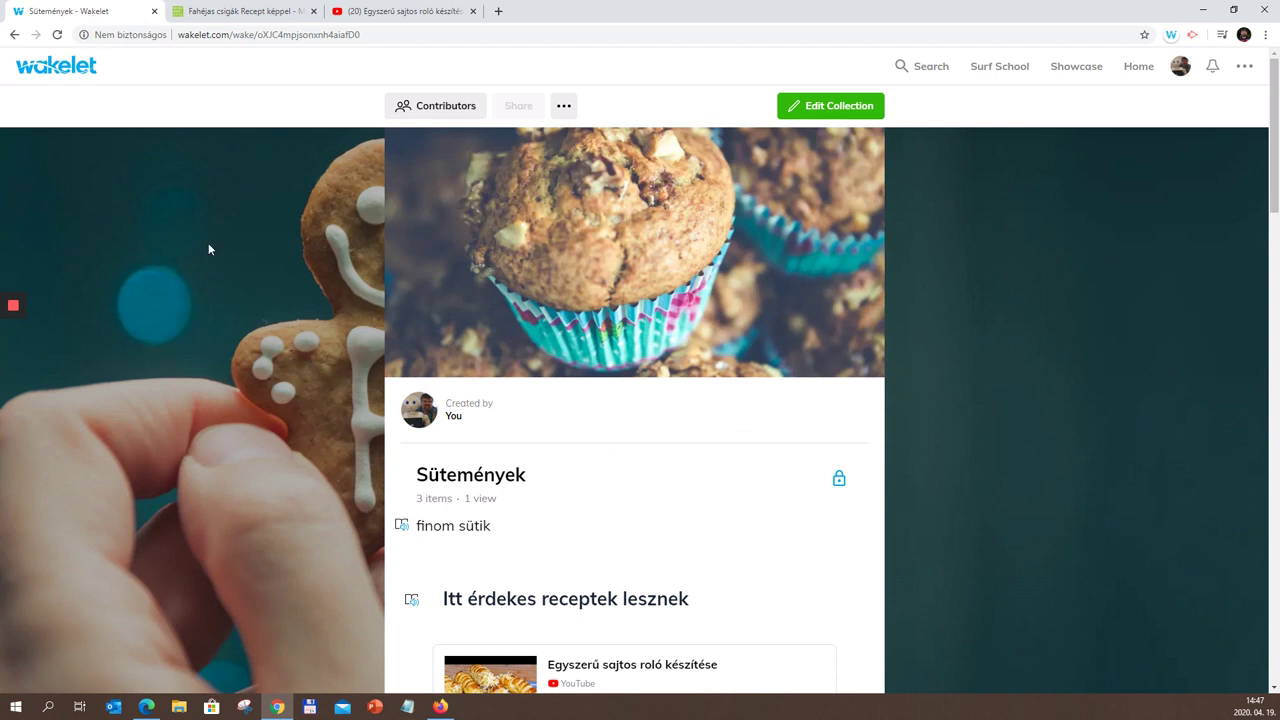
{"action": "left_click", "coordinate": [57, 35]}
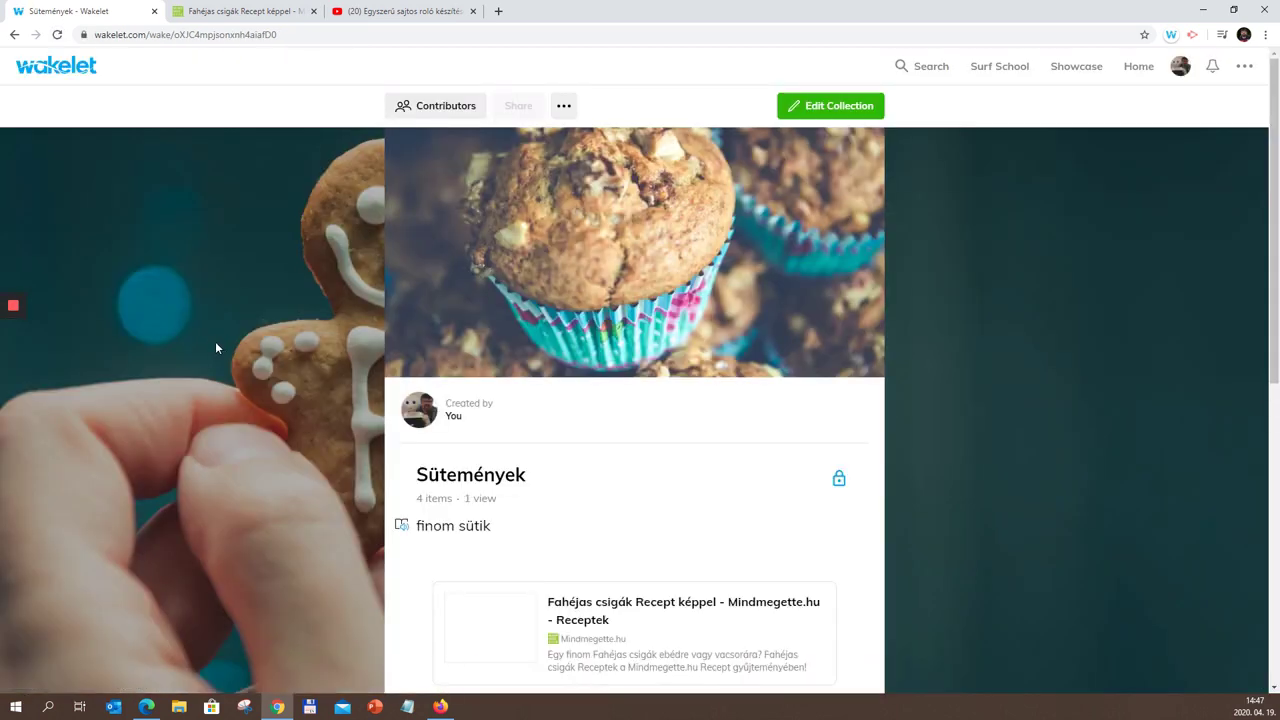
{"action": "scroll", "coordinate": [224, 348], "scroll_direction": "down", "scroll_amount": 3}
{"action": "mouse_move", "coordinate": [728, 322]}
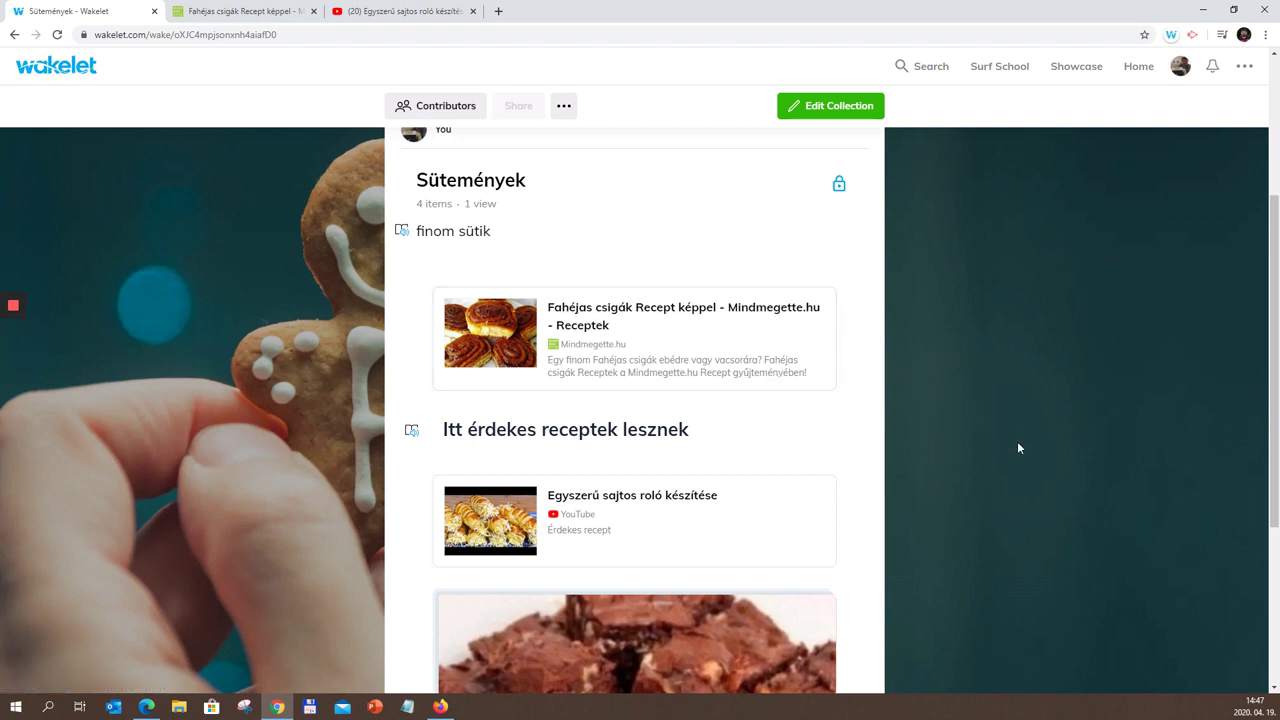
{"action": "scroll", "coordinate": [1020, 440], "scroll_direction": "up", "scroll_amount": 2}
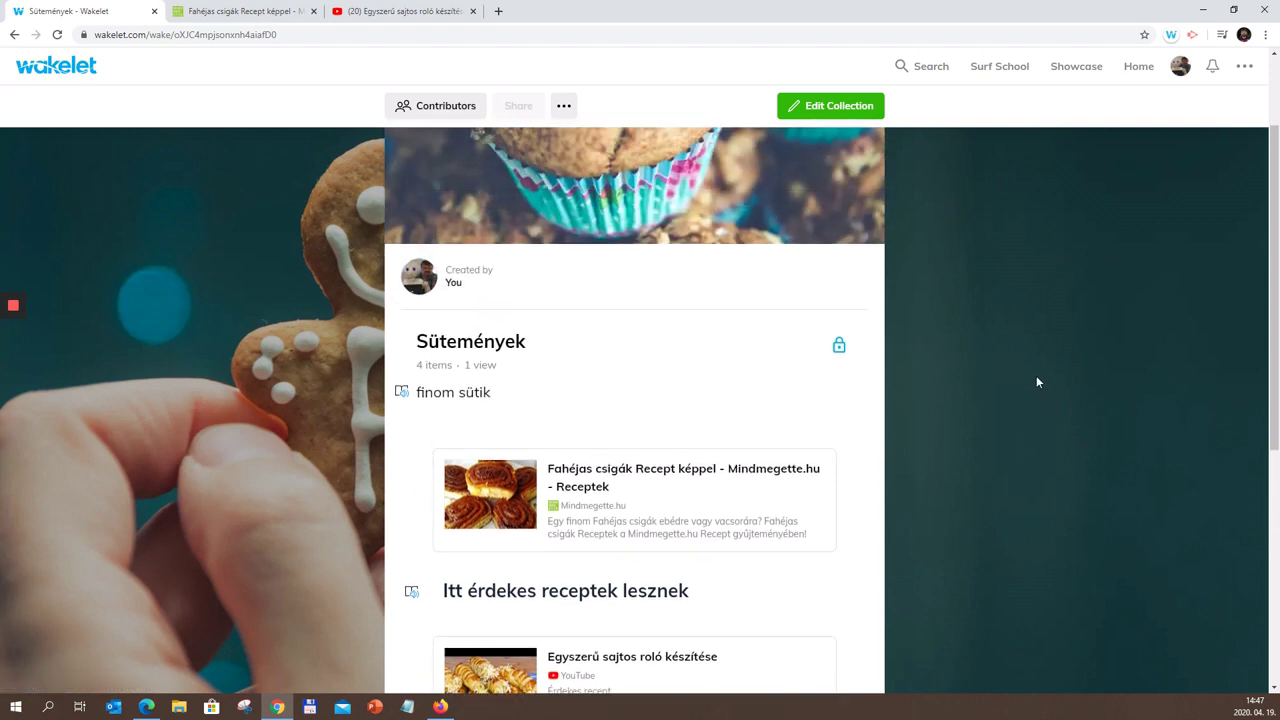
Step: Reopen the collection for editing and shorten the saved recipe item's title to "Fahéjas csigák"
{"action": "left_click", "coordinate": [843, 117]}
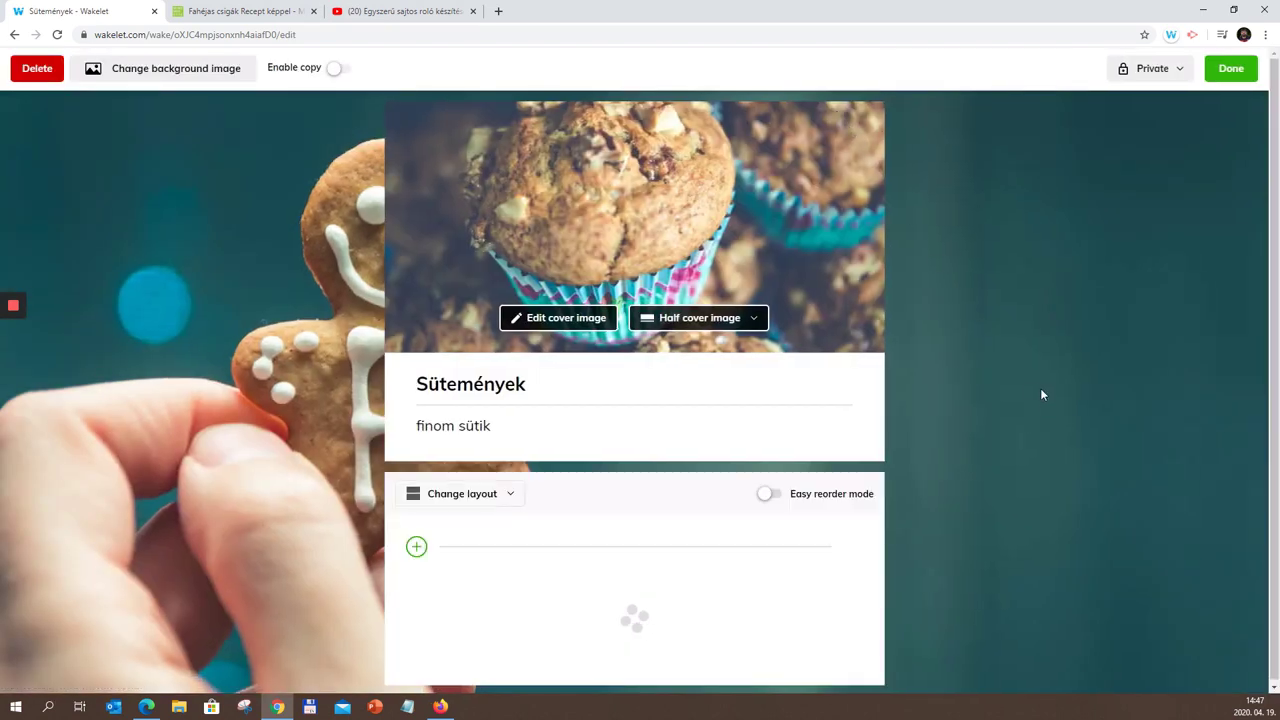
{"action": "scroll", "coordinate": [1012, 450], "scroll_direction": "down", "scroll_amount": 4}
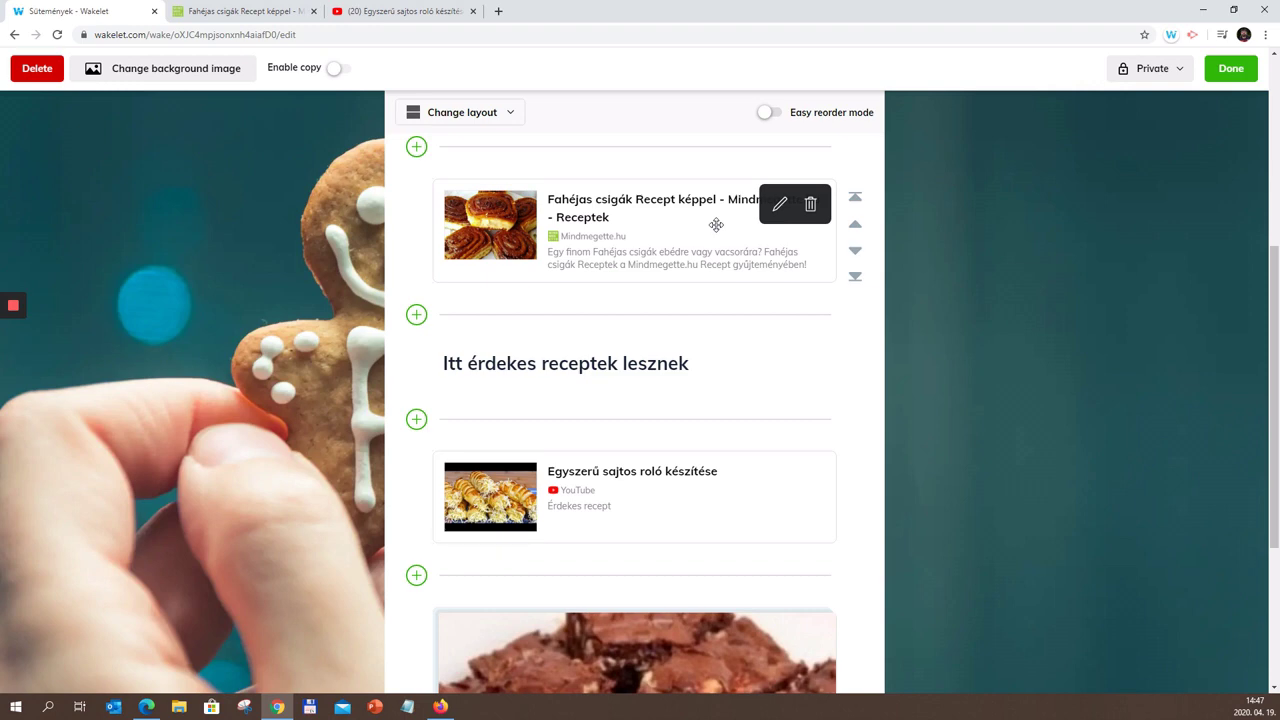
{"action": "left_click", "coordinate": [779, 207]}
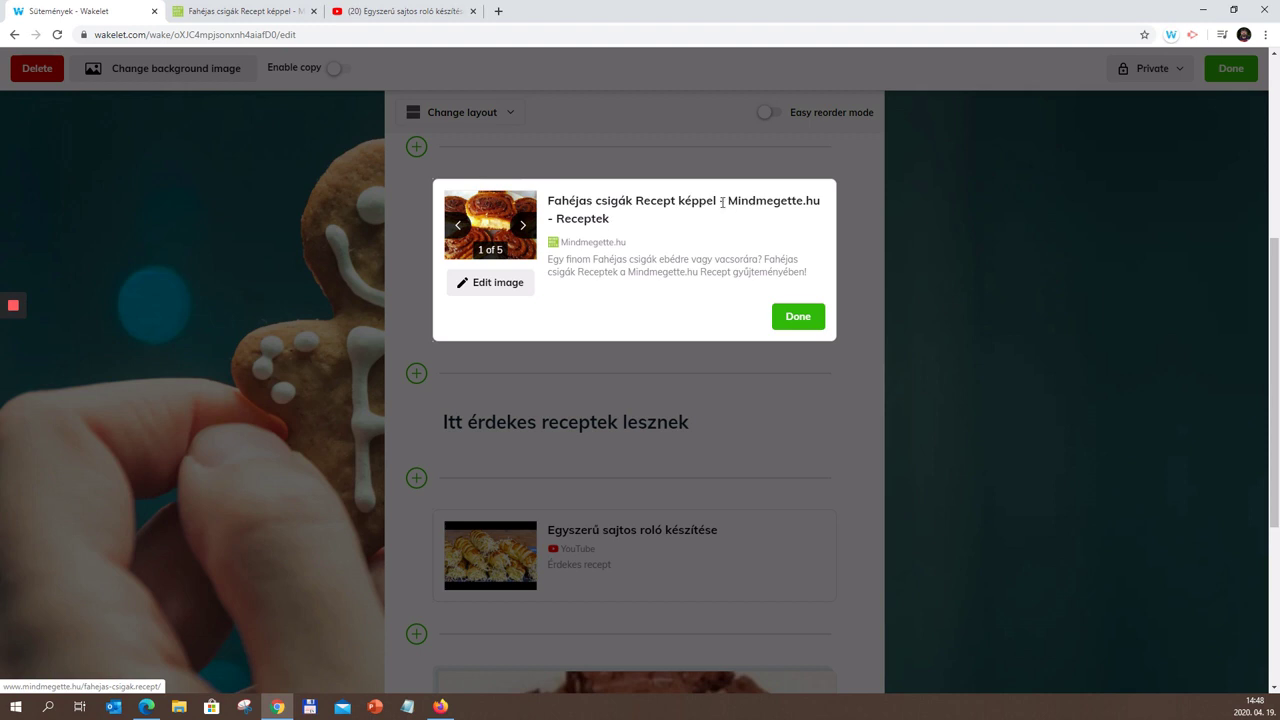
{"action": "left_click_drag", "start_coordinate": [717, 200], "coordinate": [720, 226]}
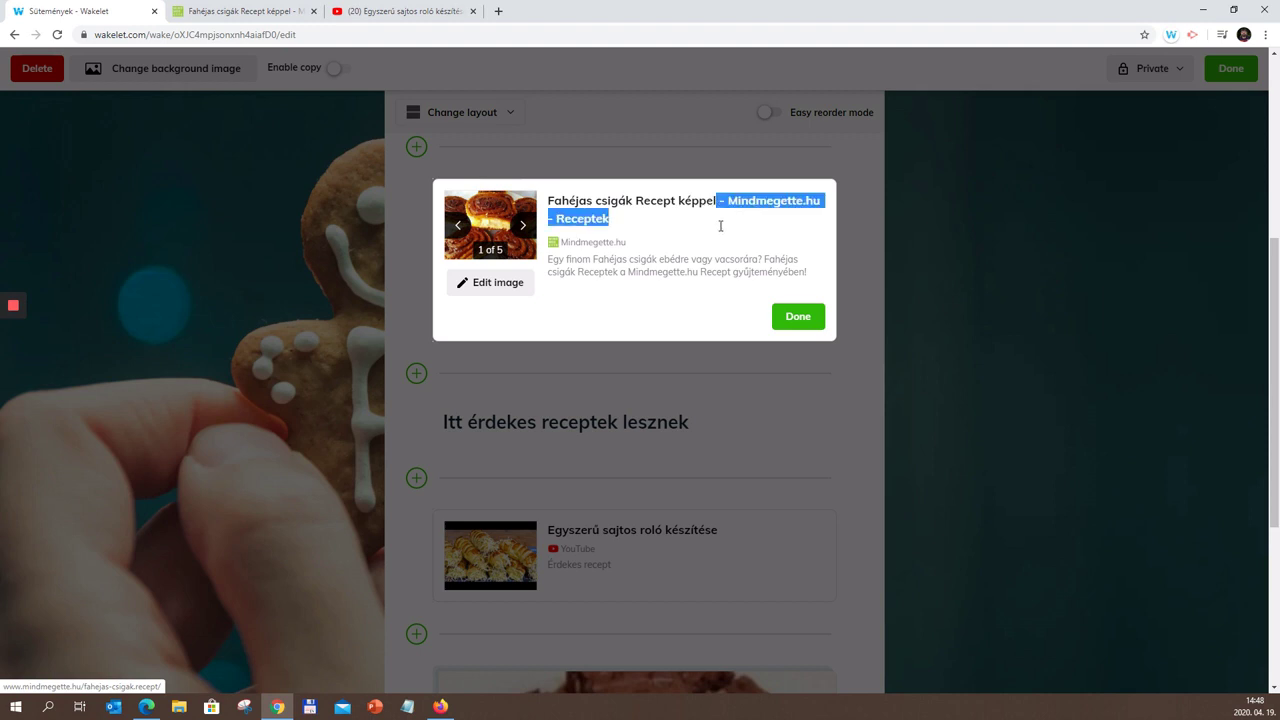
{"action": "key", "text": "BackSpace"}
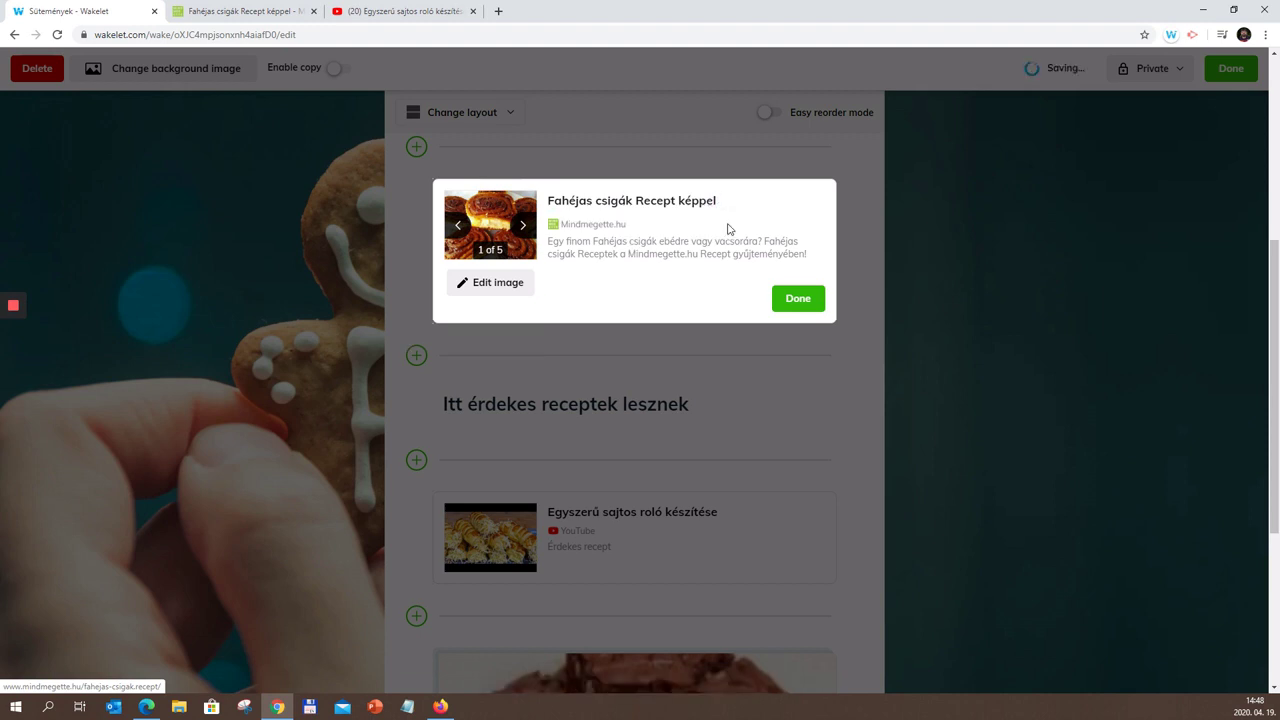
{"action": "left_click_drag", "start_coordinate": [731, 194], "coordinate": [632, 205]}
{"action": "key", "text": "BackSpace"}
{"action": "left_click", "coordinate": [794, 302]}
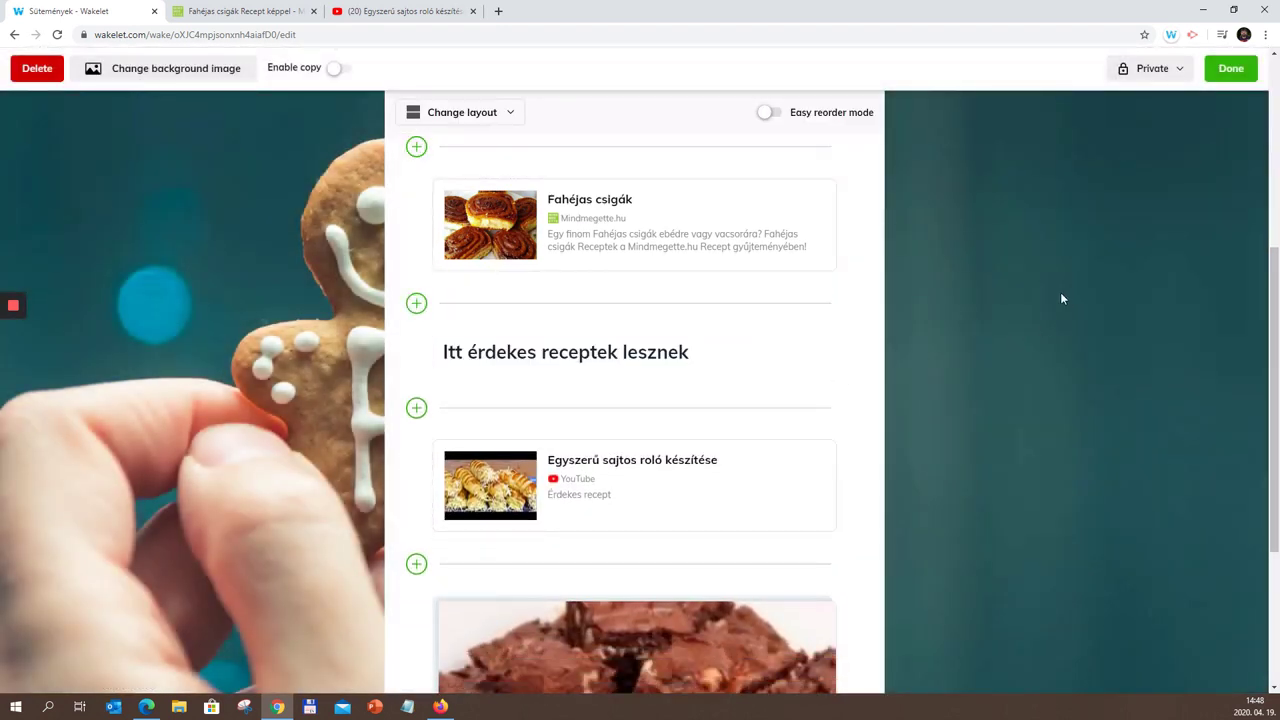
Step: Move the Fahéjas csigák item down one place, below the heading text, and look over the collection
{"action": "mouse_move", "coordinate": [734, 260]}
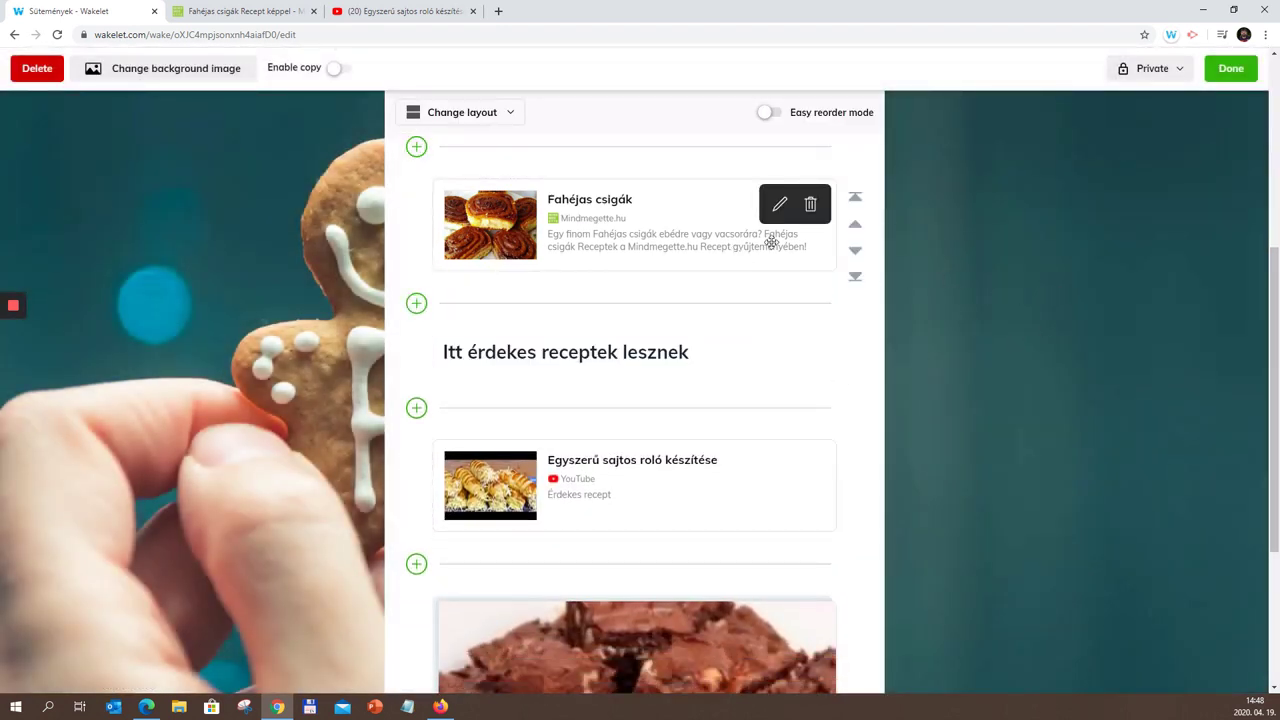
{"action": "left_click", "coordinate": [855, 249]}
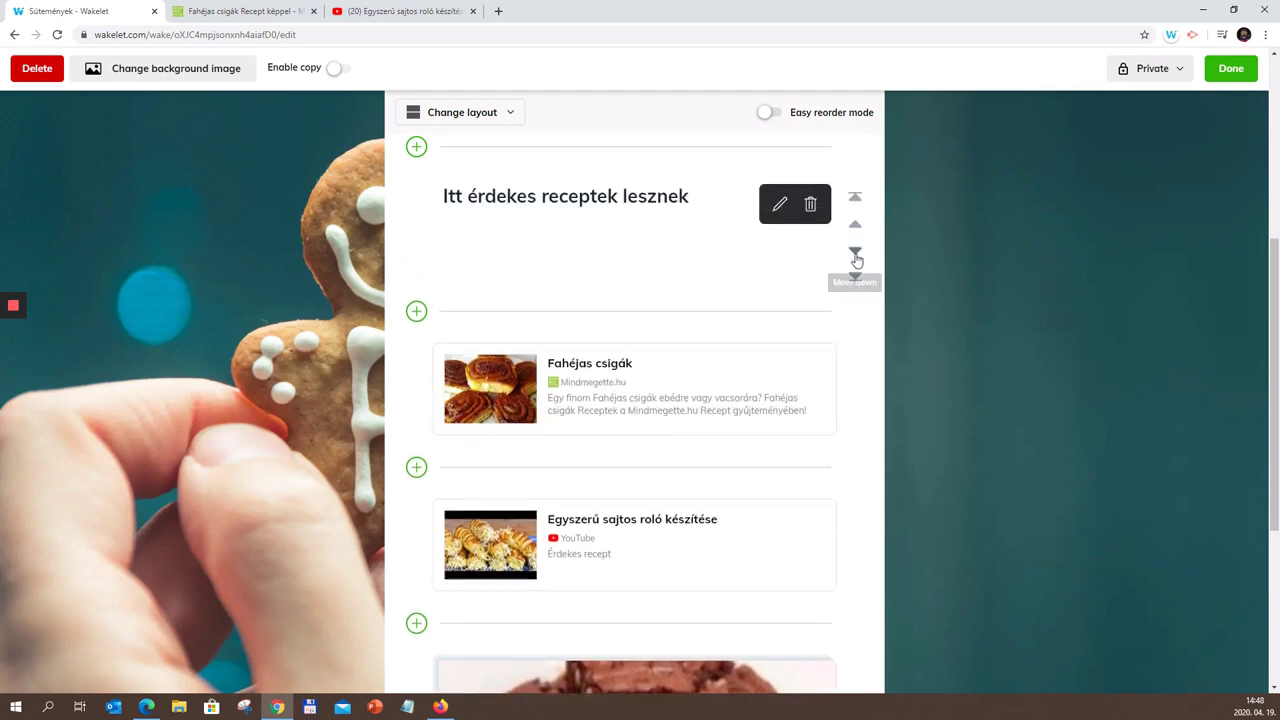
{"action": "scroll", "coordinate": [1007, 372], "scroll_direction": "up", "scroll_amount": 2}
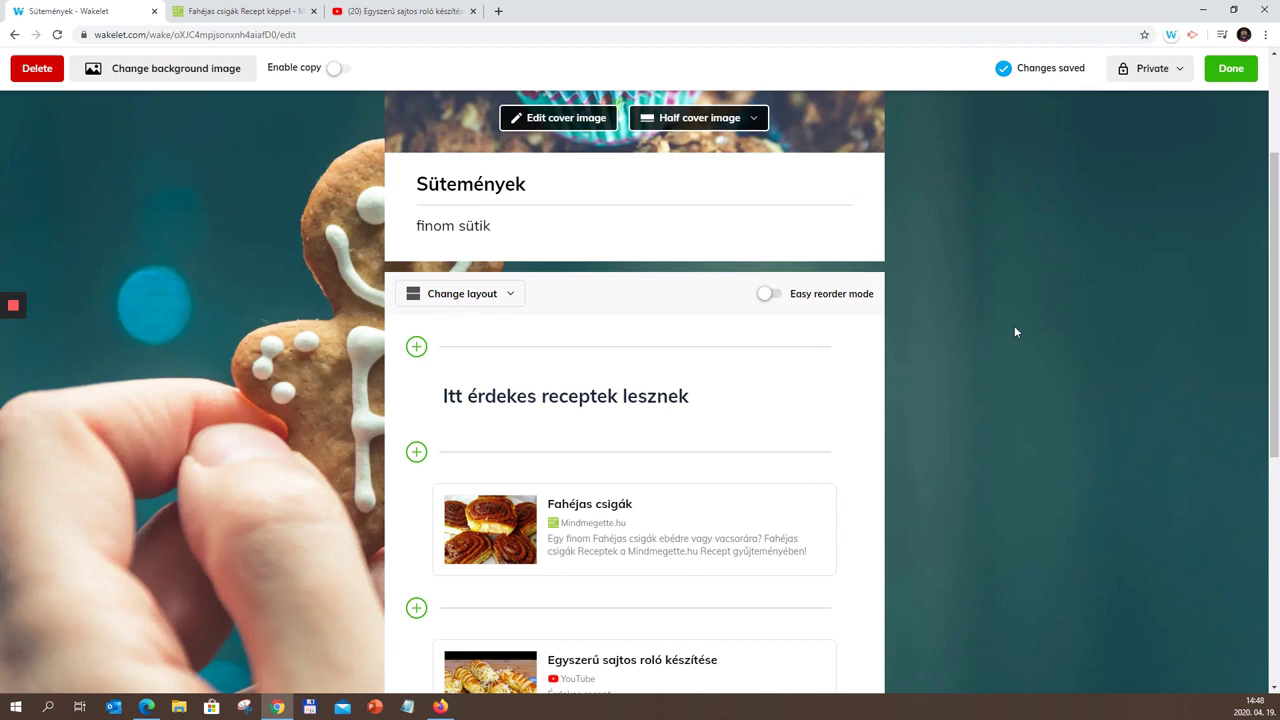
{"action": "scroll", "coordinate": [1016, 326], "scroll_direction": "up", "scroll_amount": 2}
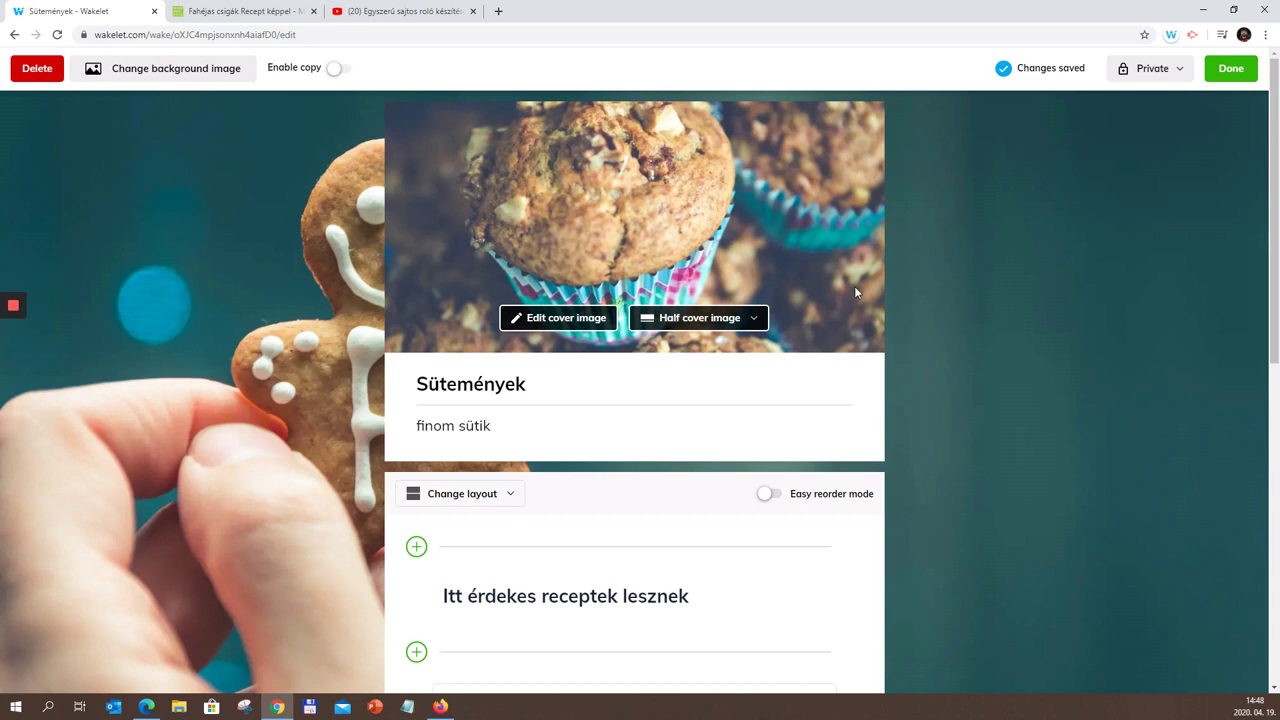
{"action": "scroll", "coordinate": [880, 380], "scroll_direction": "down", "scroll_amount": 2}
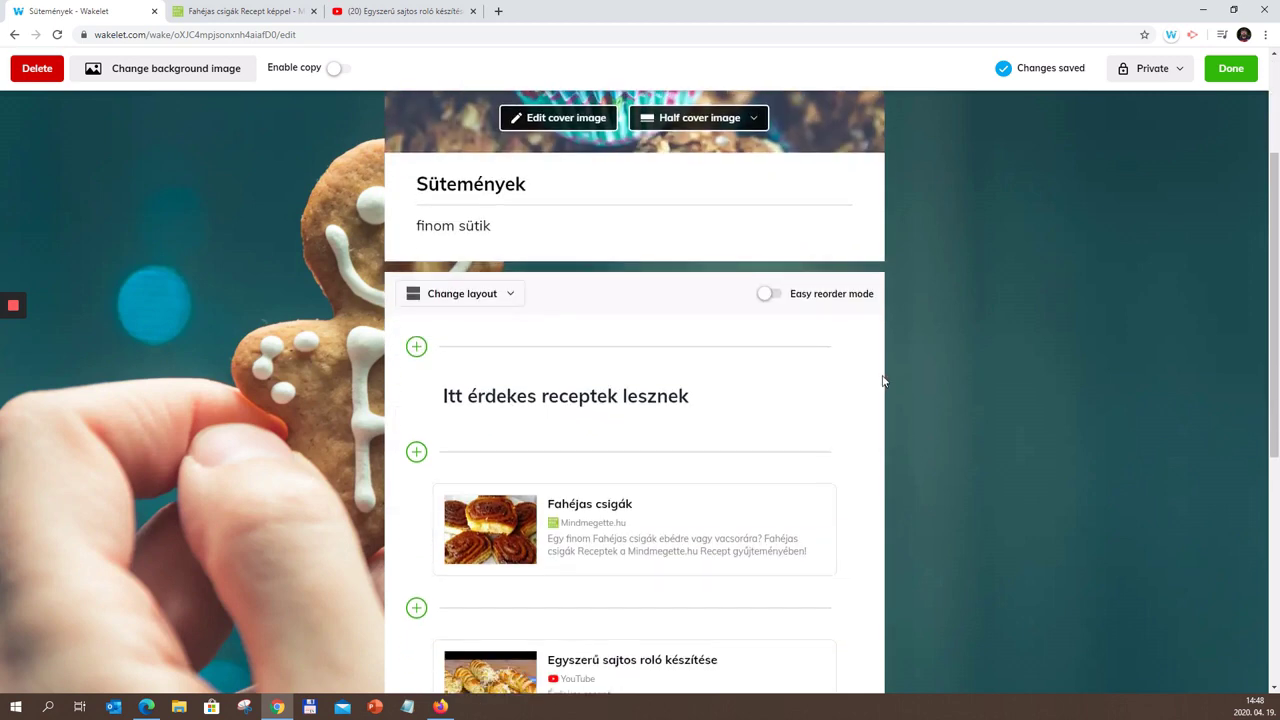
{"action": "scroll", "coordinate": [883, 380], "scroll_direction": "up", "scroll_amount": 2}
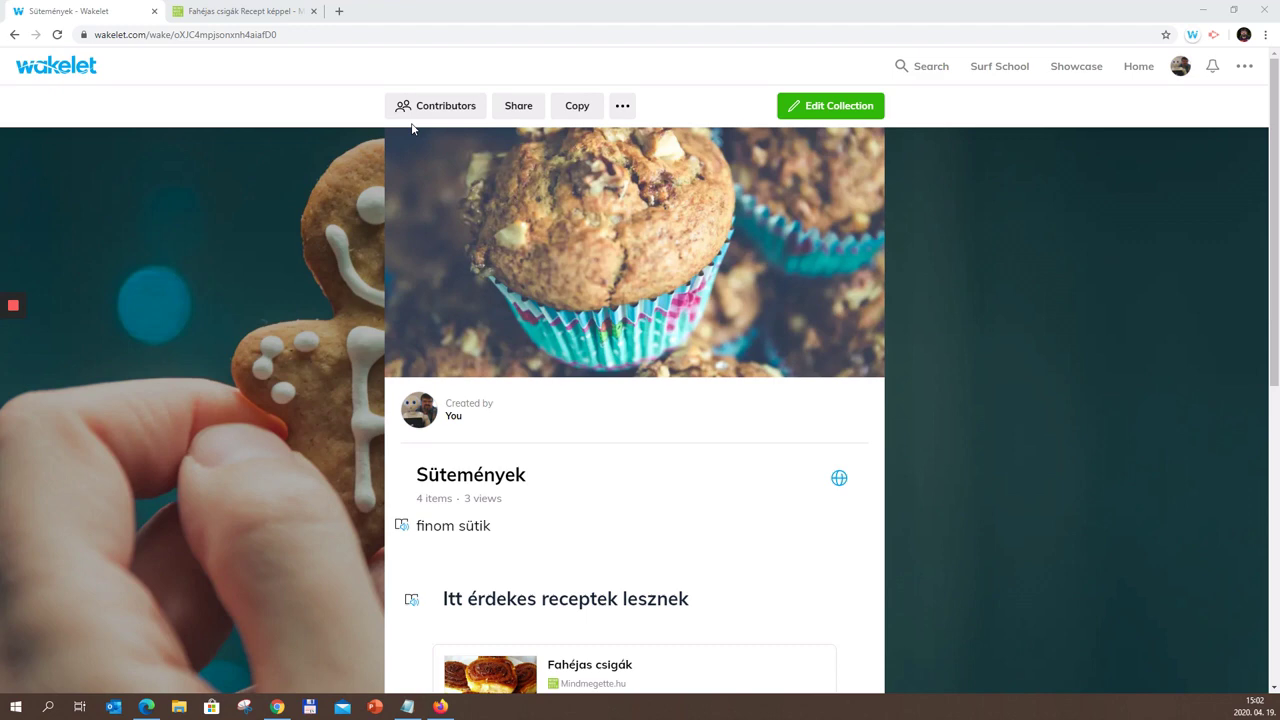
Step: Examine the collection's sharing options, including the QR code, short link and Teams sharing, and close them
{"action": "left_click", "coordinate": [518, 110]}
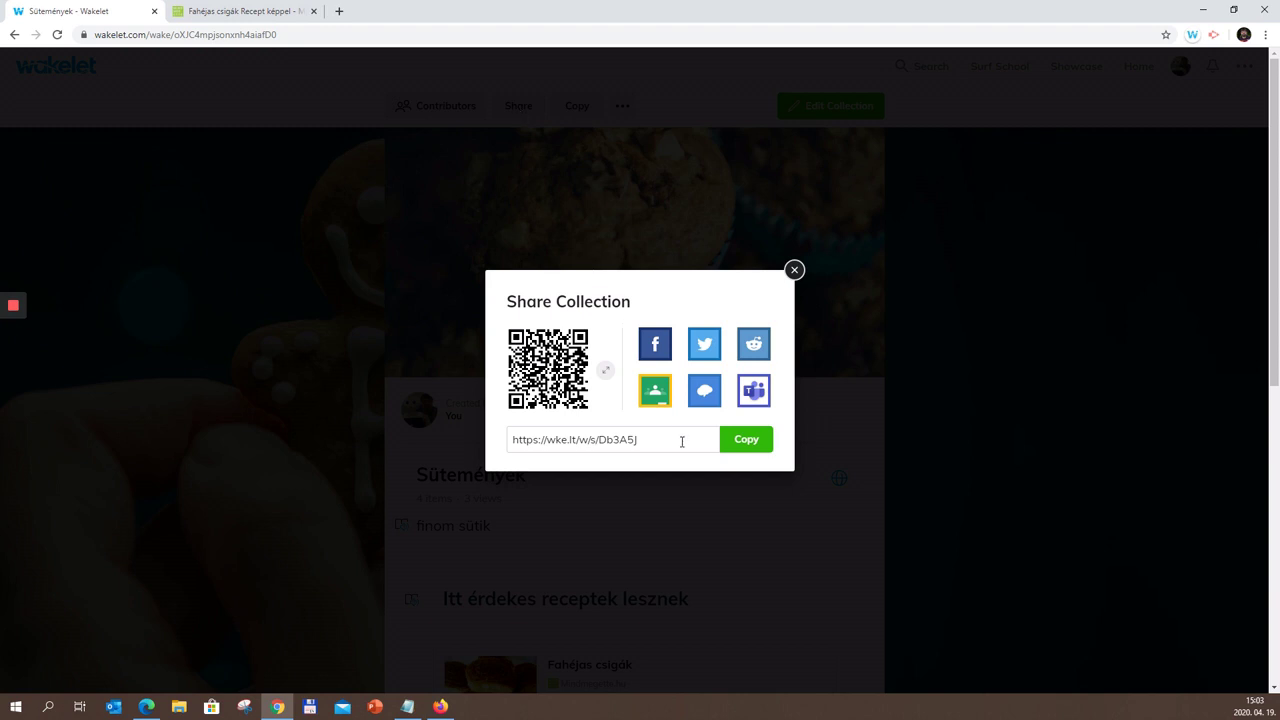
{"action": "left_click_drag", "start_coordinate": [686, 445], "coordinate": [500, 443]}
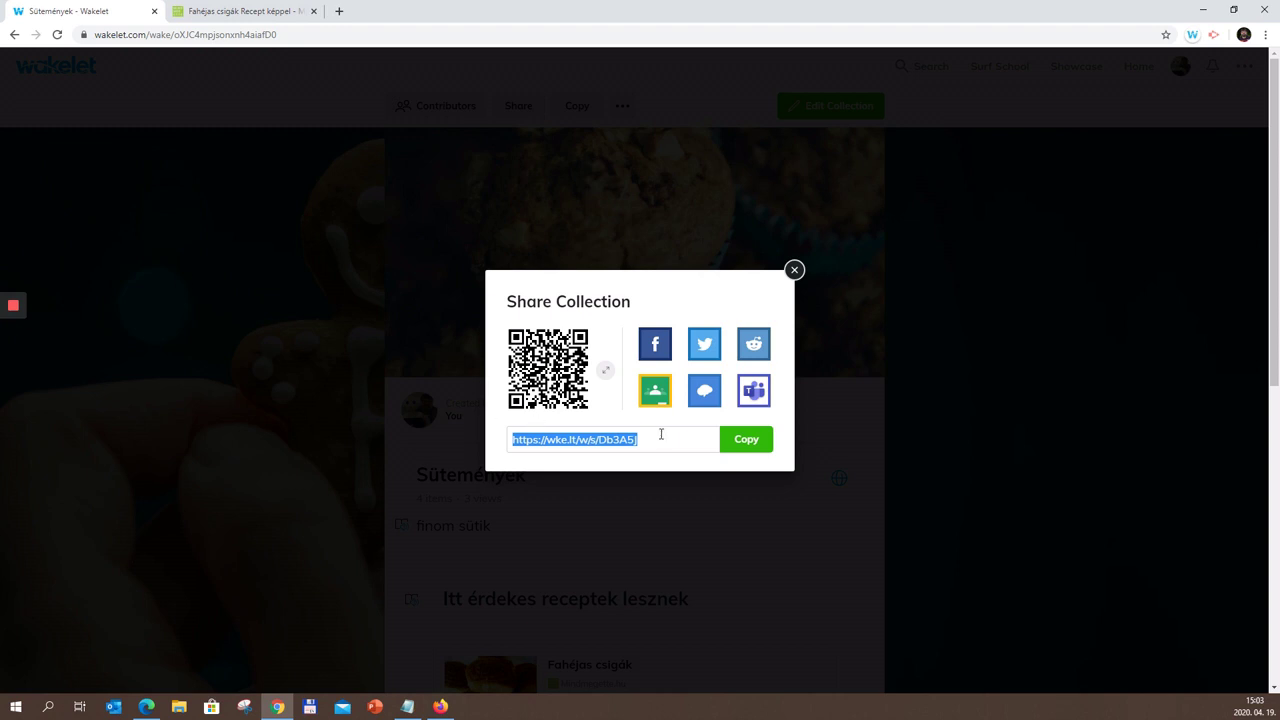
{"action": "left_click", "coordinate": [631, 438]}
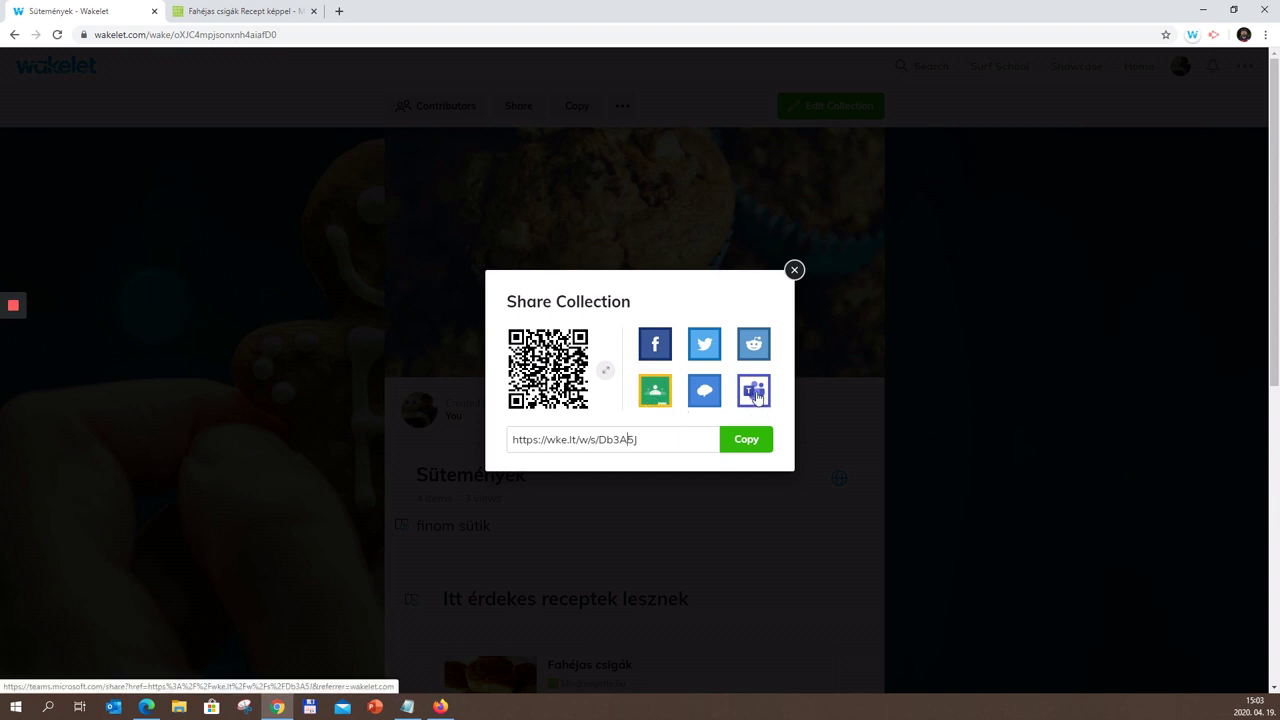
{"action": "left_click", "coordinate": [794, 271]}
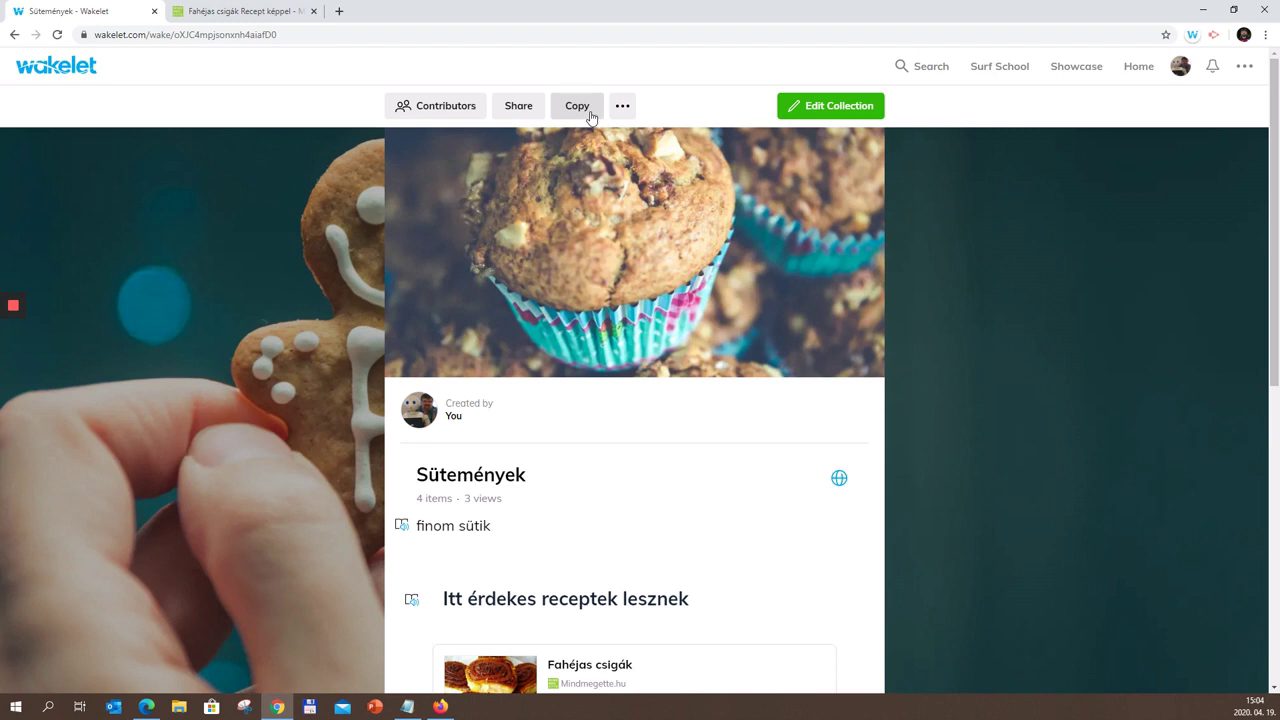
Step: Open the collection's embed options and preview the grid and horizontal layouts before returning to the list layout
{"action": "left_click", "coordinate": [621, 108]}
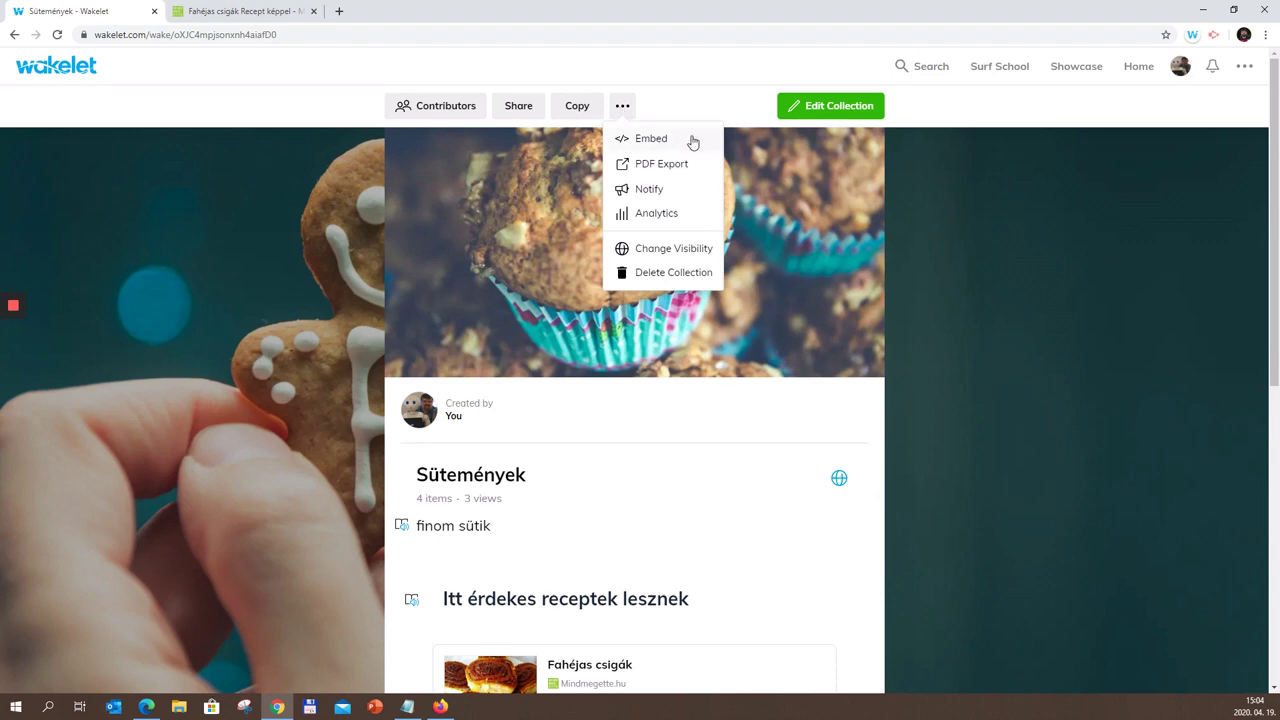
{"action": "left_click", "coordinate": [685, 142]}
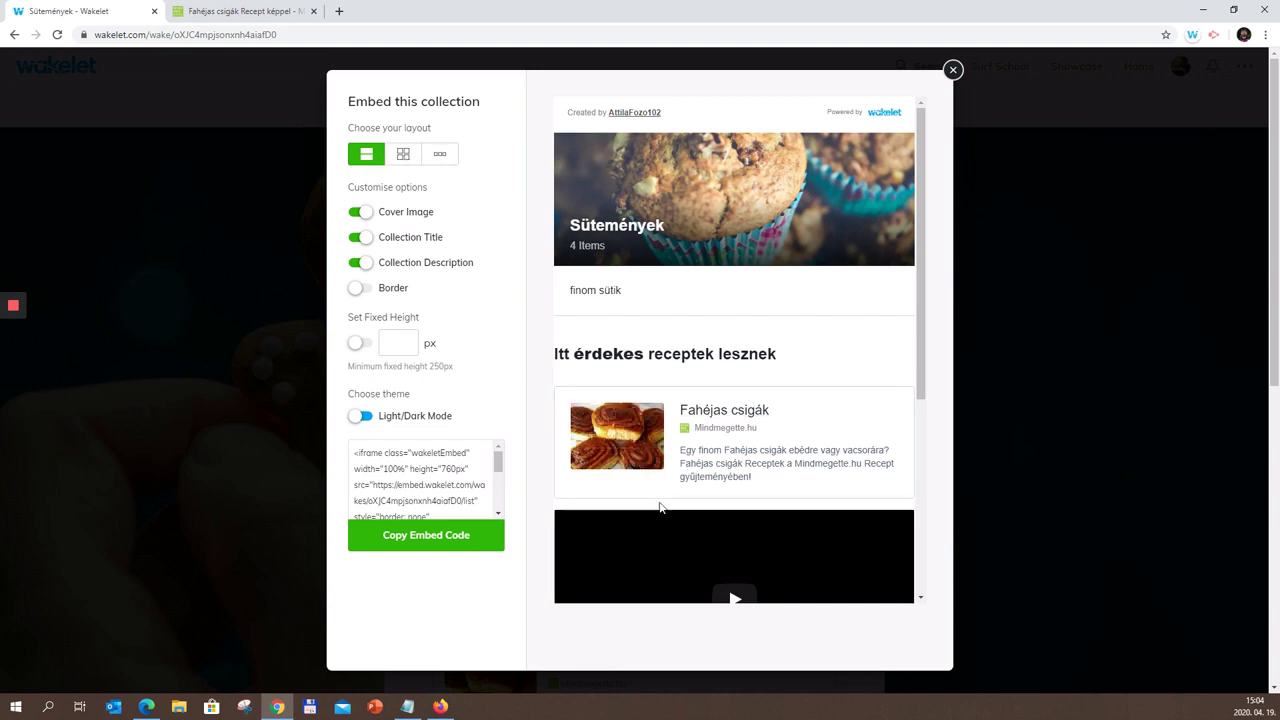
{"action": "left_click", "coordinate": [405, 160]}
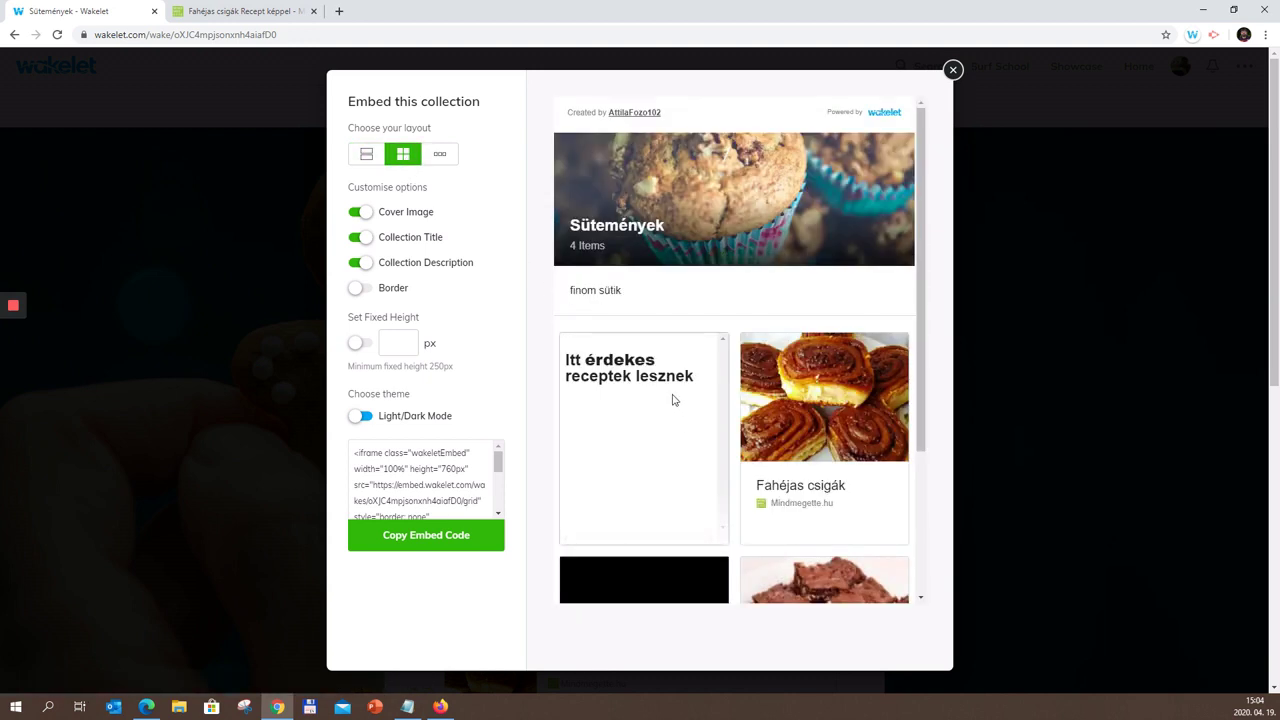
{"action": "scroll", "coordinate": [673, 400], "scroll_direction": "down", "scroll_amount": 3}
{"action": "scroll", "coordinate": [607, 362], "scroll_direction": "up", "scroll_amount": 3}
{"action": "left_click", "coordinate": [448, 160]}
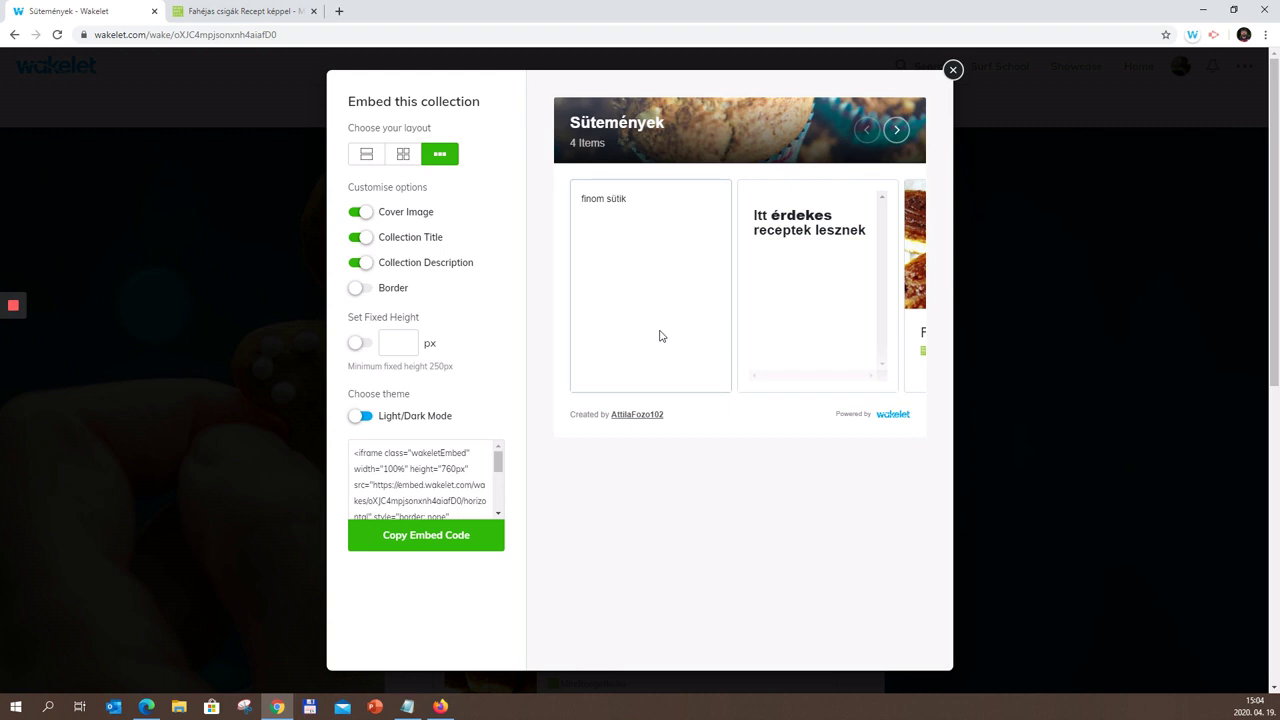
{"action": "left_click", "coordinate": [367, 156]}
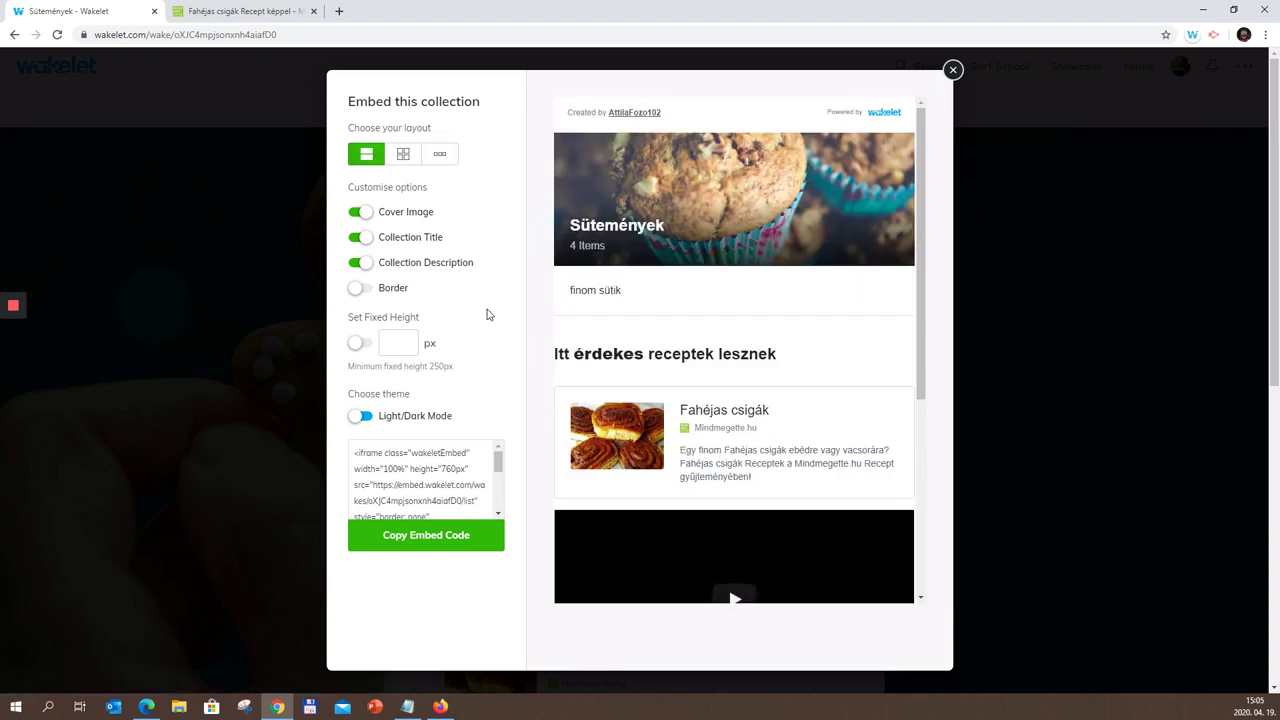
Step: Preview the embed without its cover image, restore the cover, select the whole embed code and close the embed options
{"action": "left_click", "coordinate": [359, 213]}
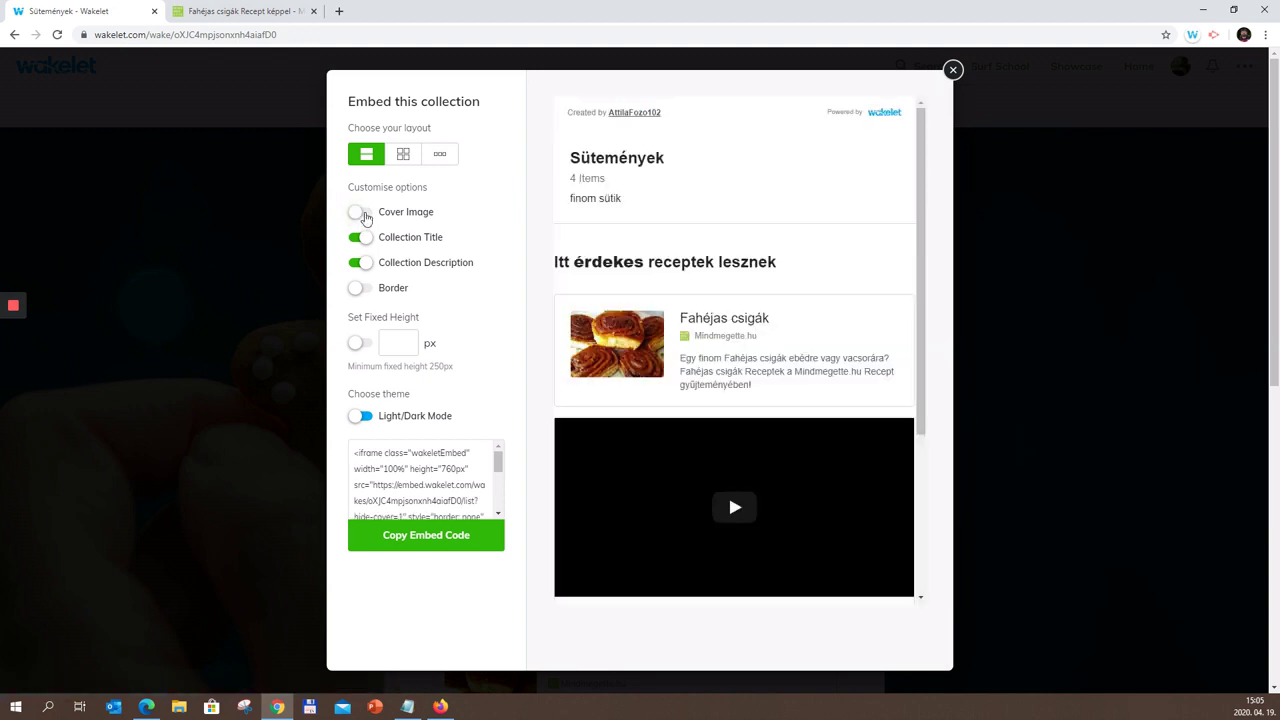
{"action": "left_click", "coordinate": [364, 215]}
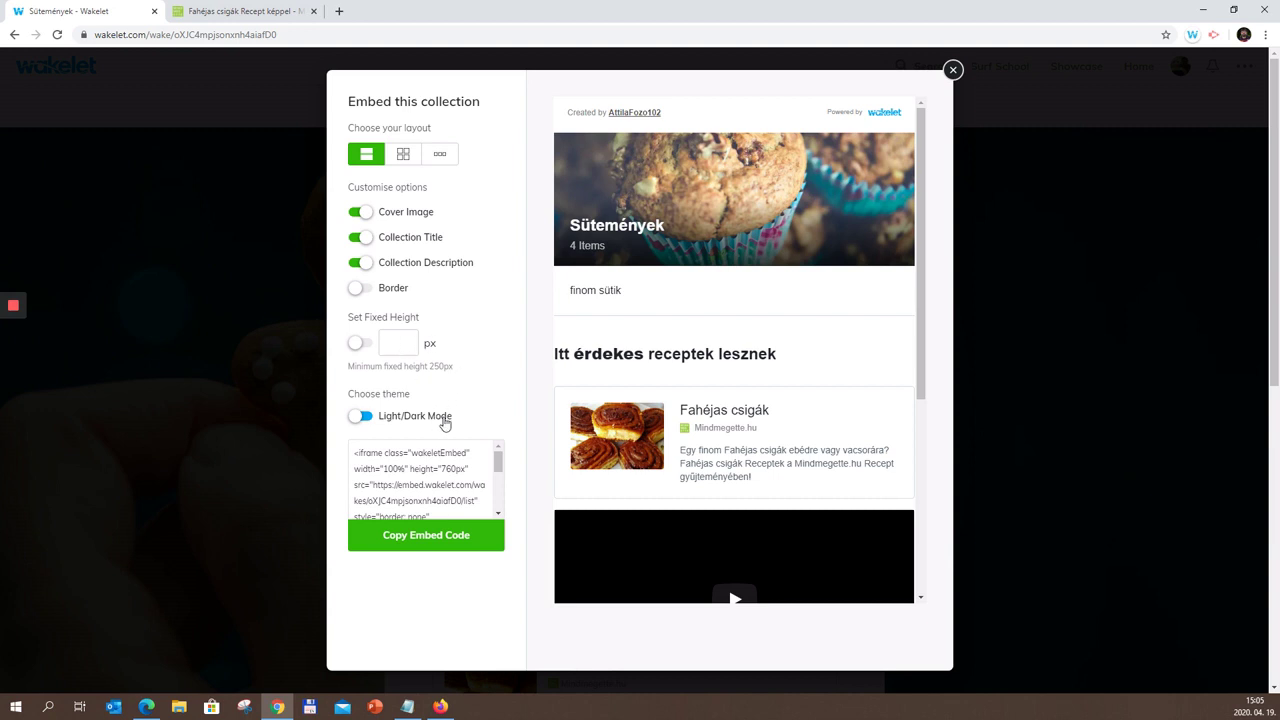
{"action": "left_click_drag", "start_coordinate": [355, 454], "coordinate": [455, 534]}
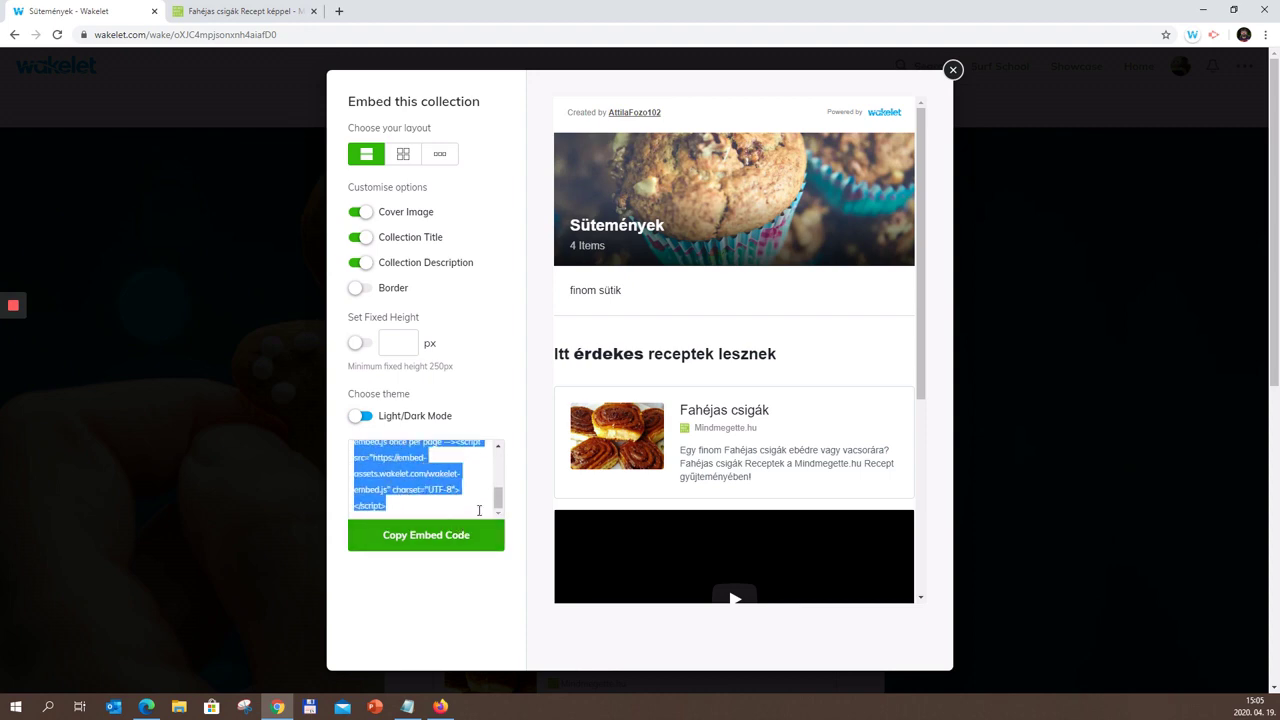
{"action": "left_click", "coordinate": [954, 71]}
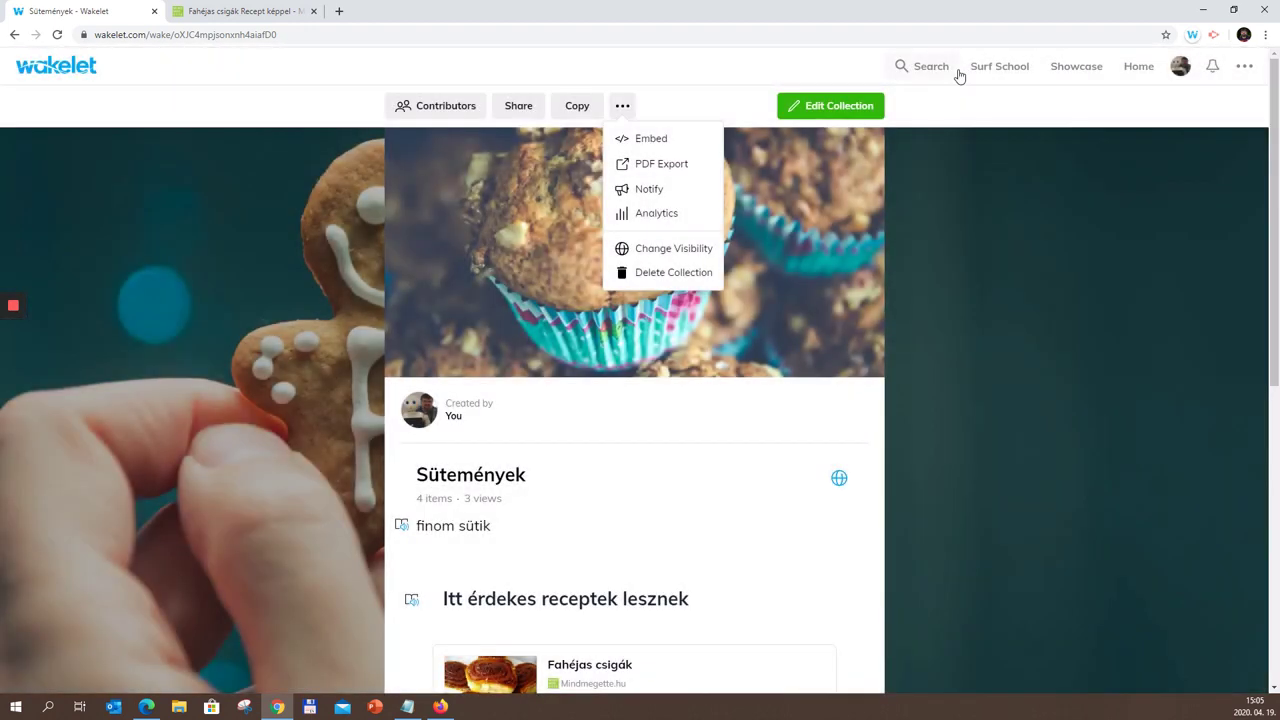
Step: View the collection's analytics and its visibility choices, closing both without changing anything
{"action": "left_click", "coordinate": [694, 217]}
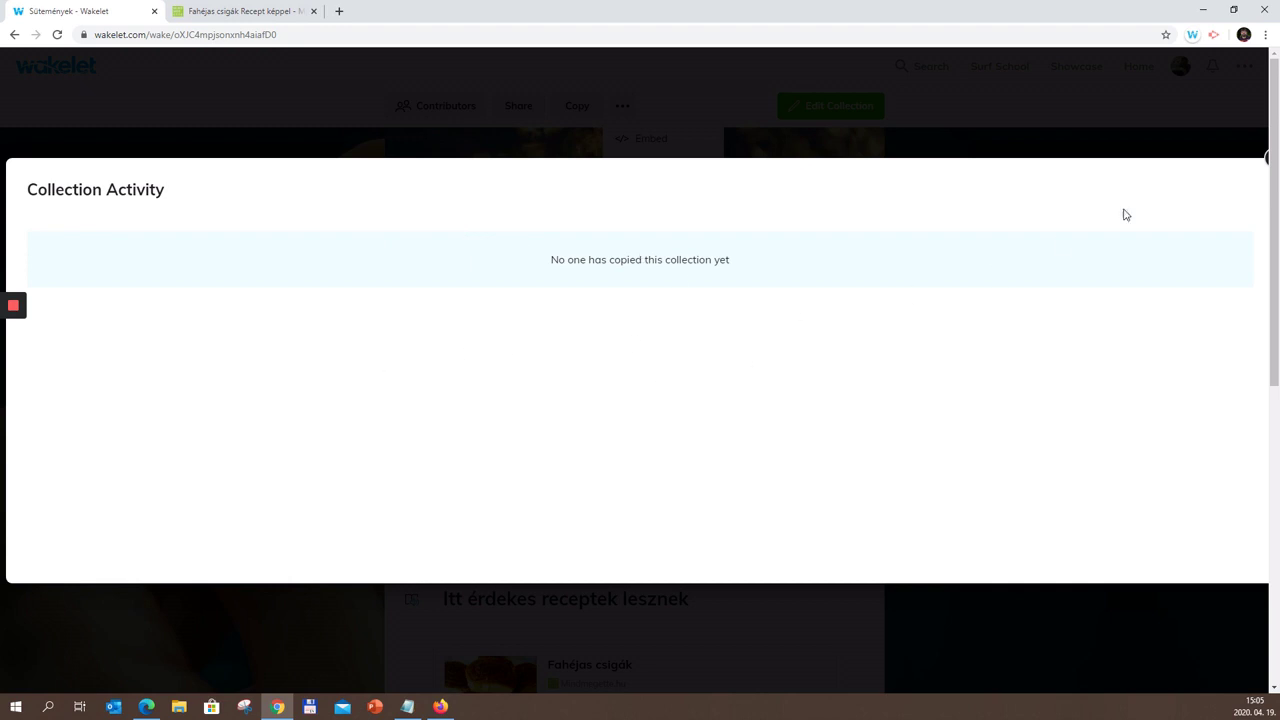
{"action": "left_click", "coordinate": [1268, 163]}
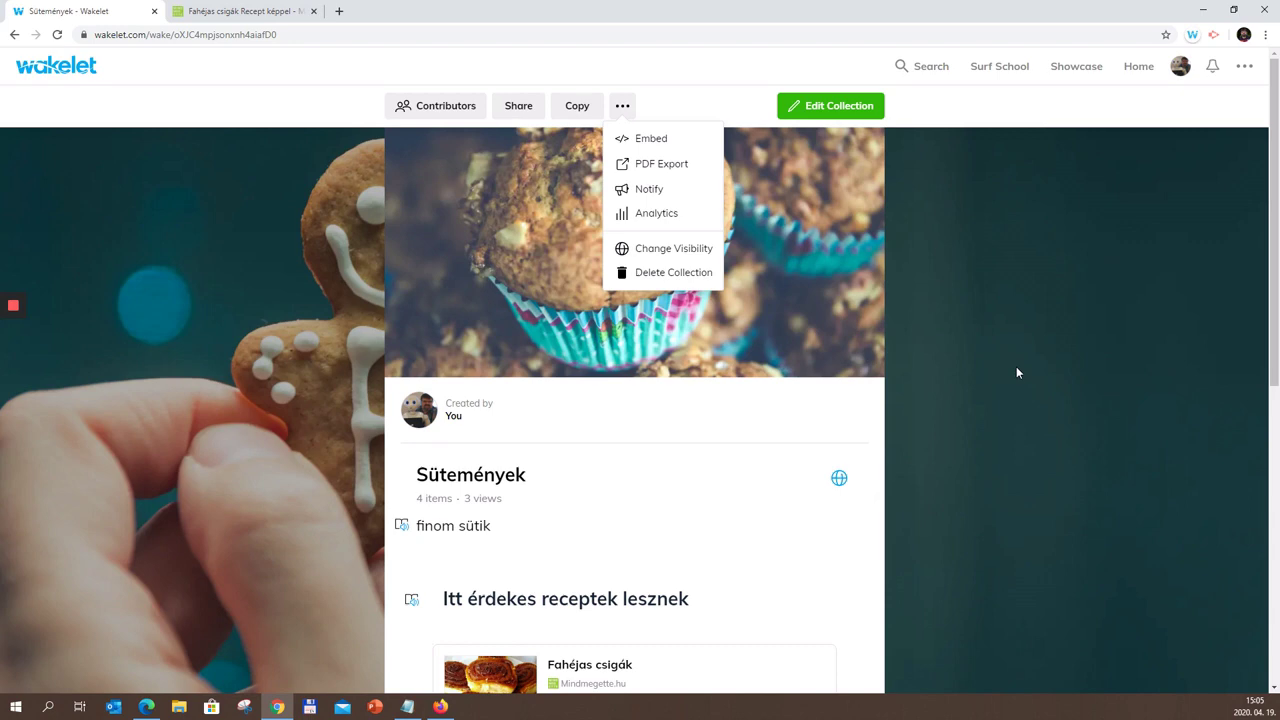
{"action": "left_click", "coordinate": [694, 251]}
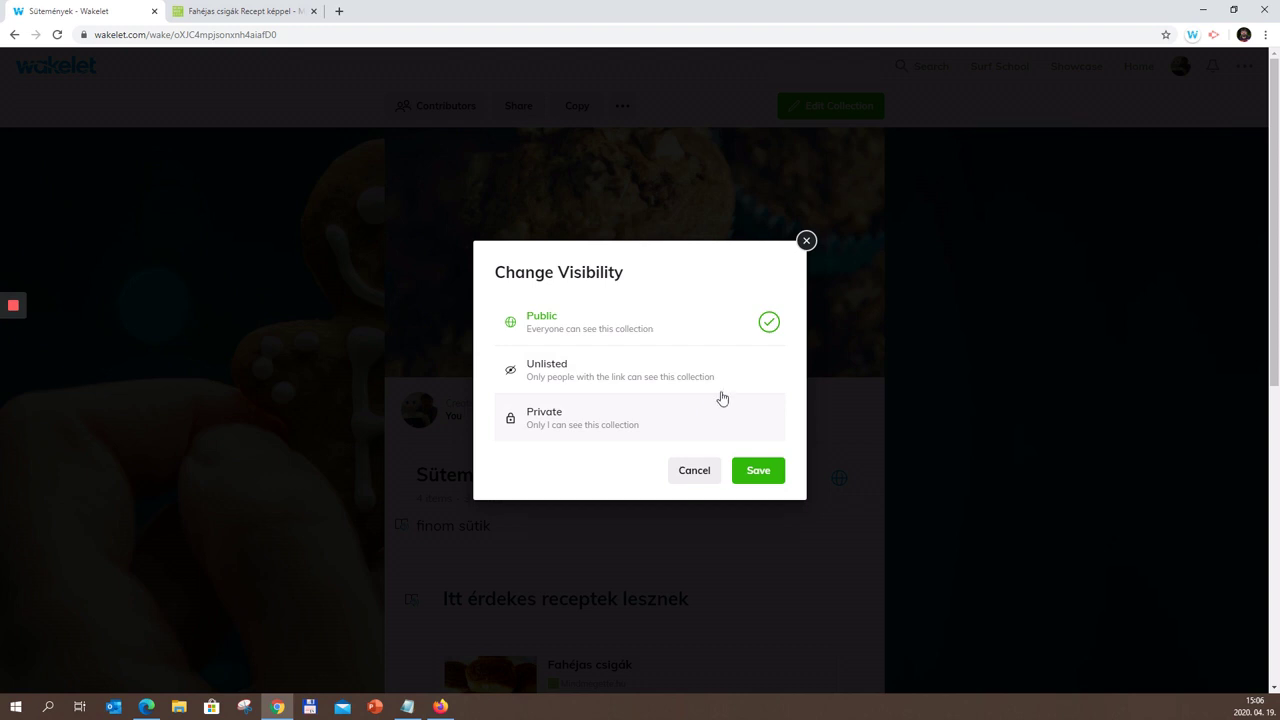
{"action": "left_click", "coordinate": [806, 242]}
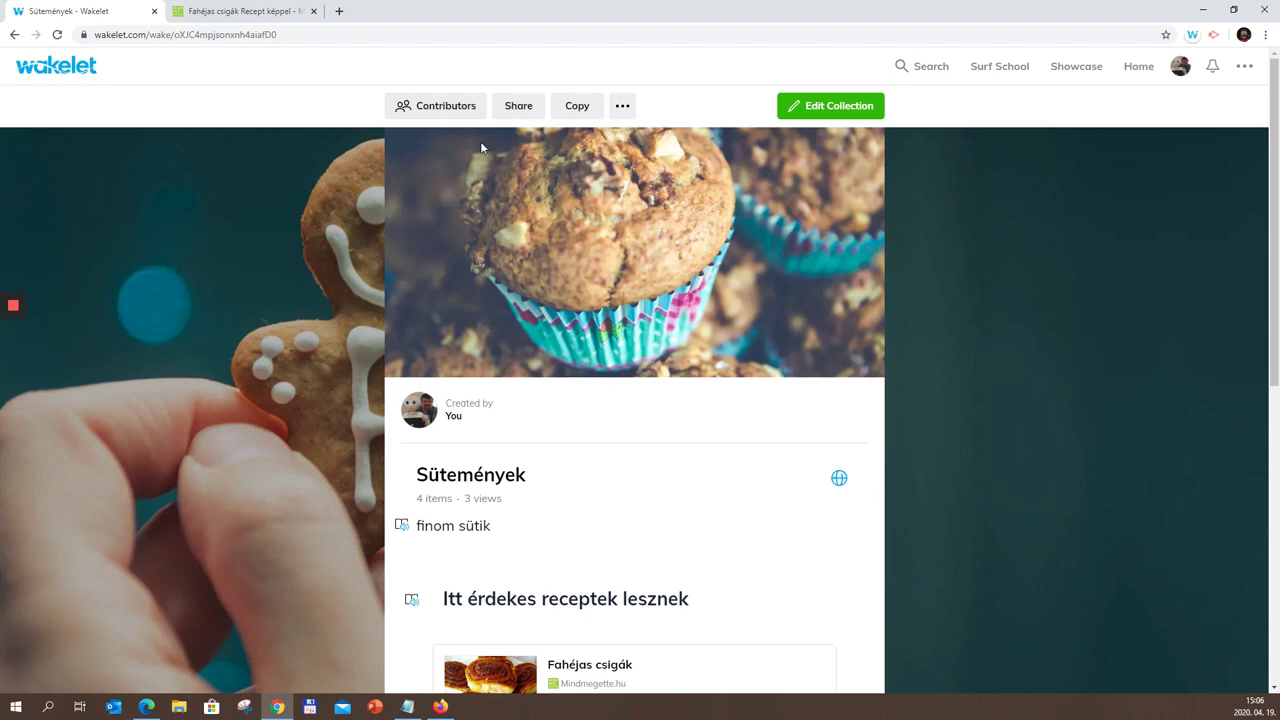
Step: Open the contributor invitation options, examine the shareable link, and copy the contributor code
{"action": "left_click", "coordinate": [401, 108]}
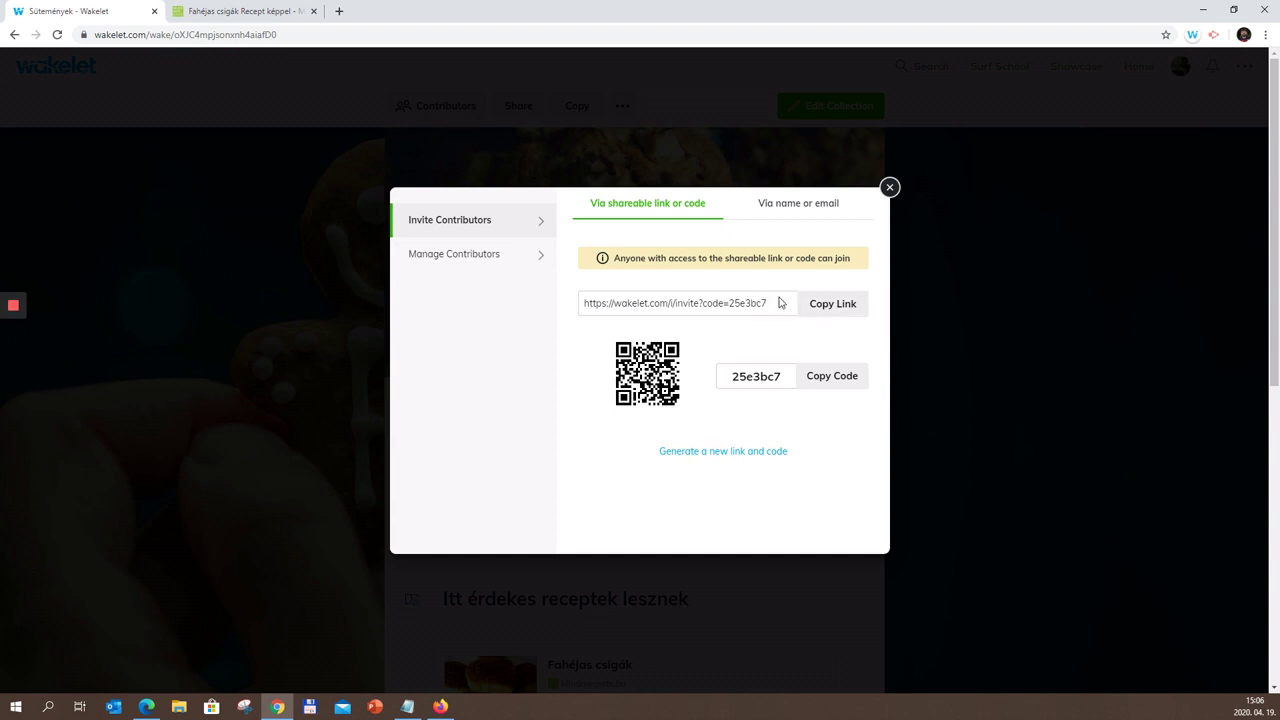
{"action": "left_click_drag", "start_coordinate": [777, 306], "coordinate": [640, 308]}
{"action": "left_click", "coordinate": [580, 306]}
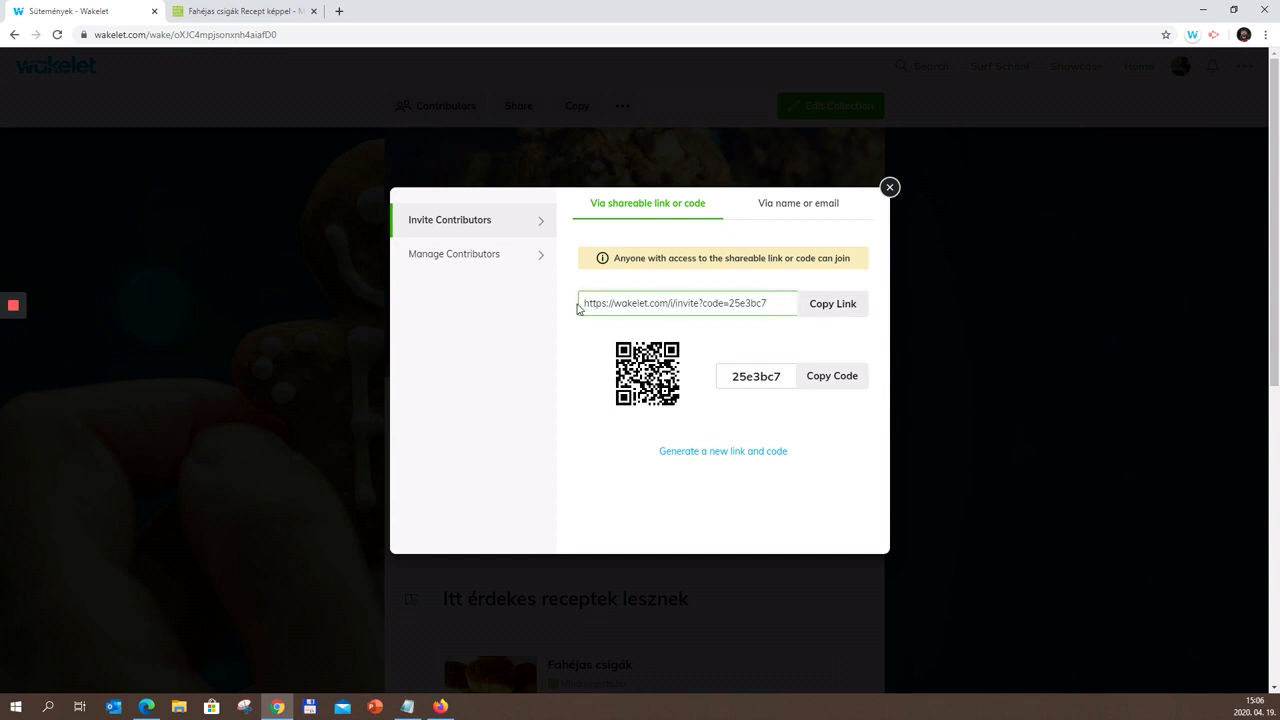
{"action": "triple_click", "coordinate": [586, 308]}
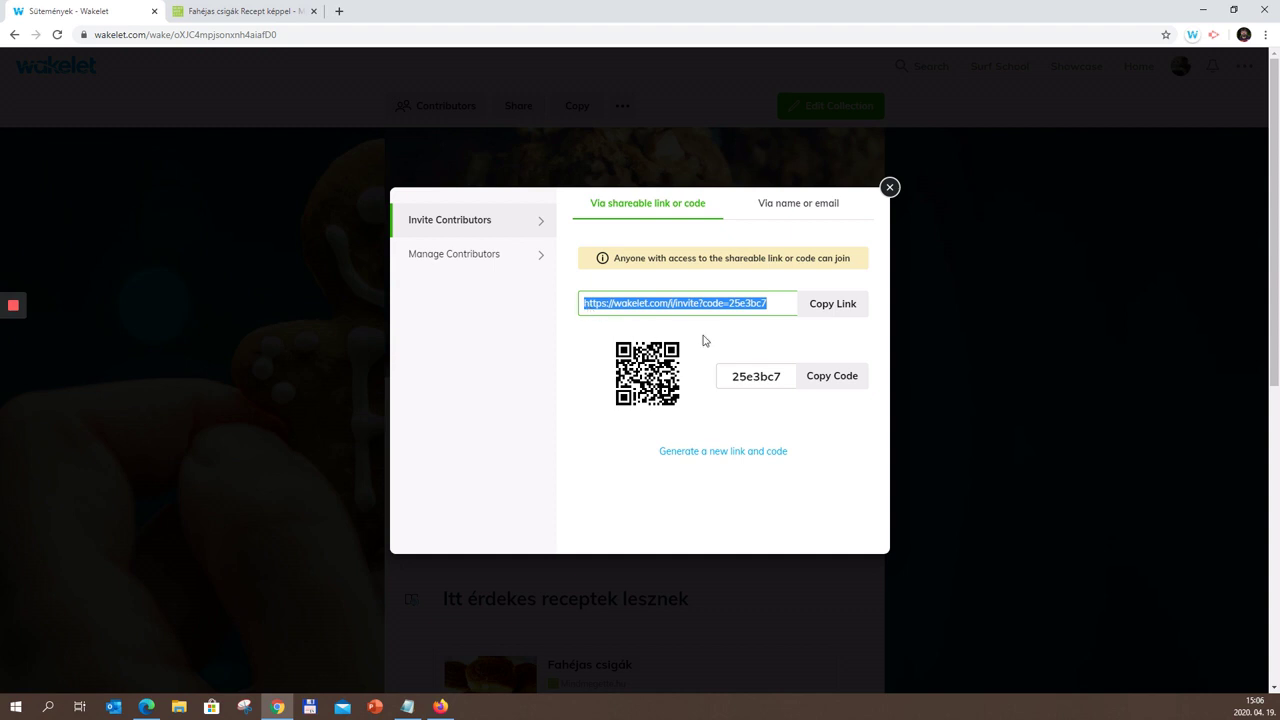
{"action": "left_click", "coordinate": [787, 310]}
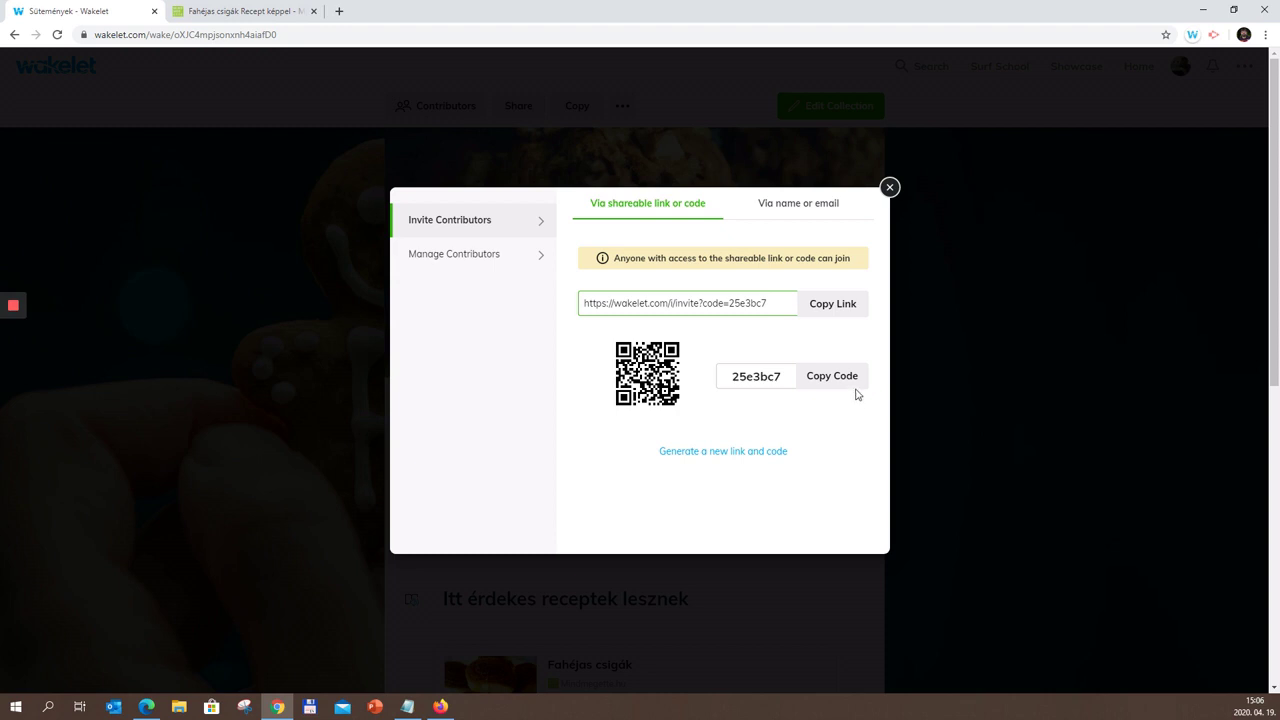
{"action": "left_click_drag", "start_coordinate": [786, 380], "coordinate": [732, 383]}
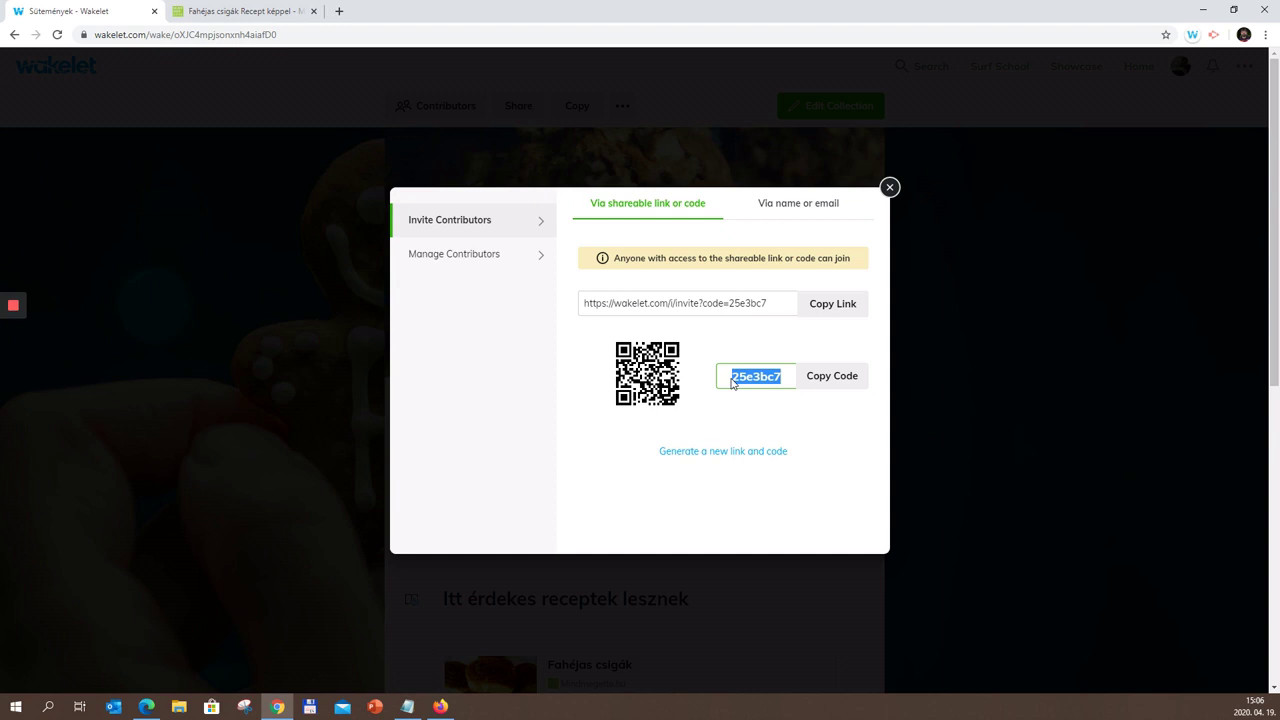
{"action": "left_click", "coordinate": [803, 432]}
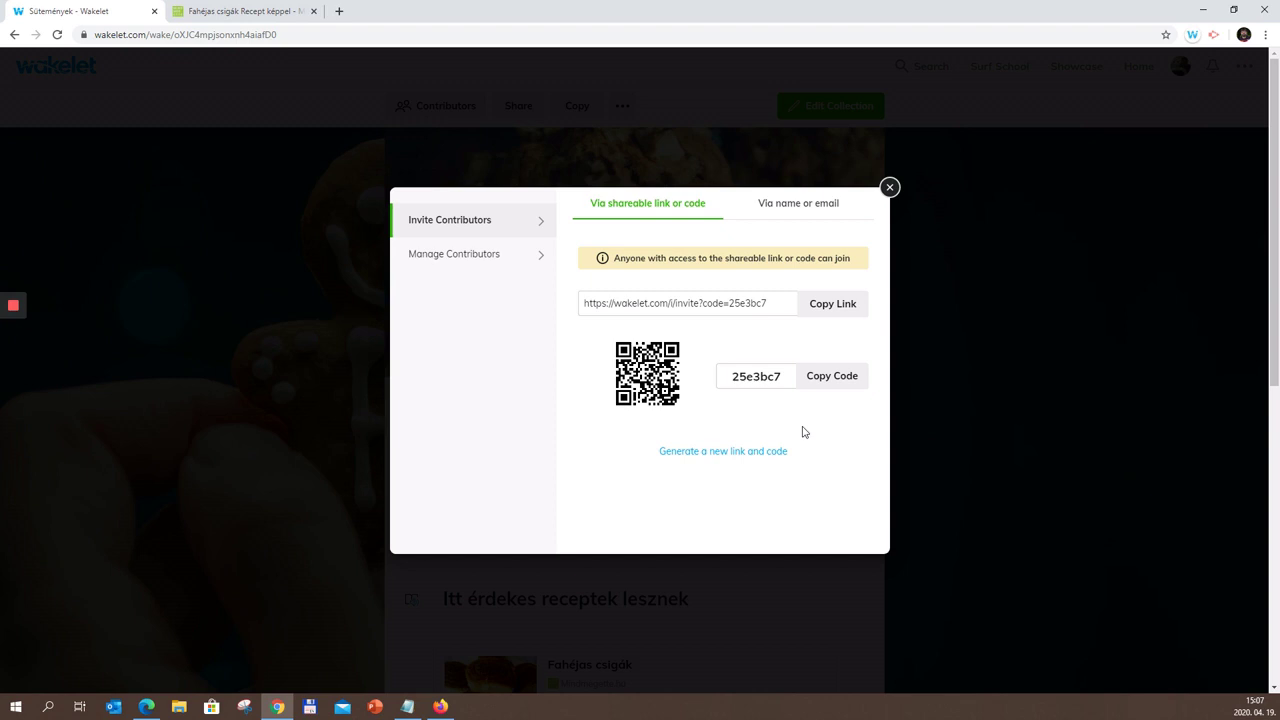
{"action": "left_click", "coordinate": [835, 379]}
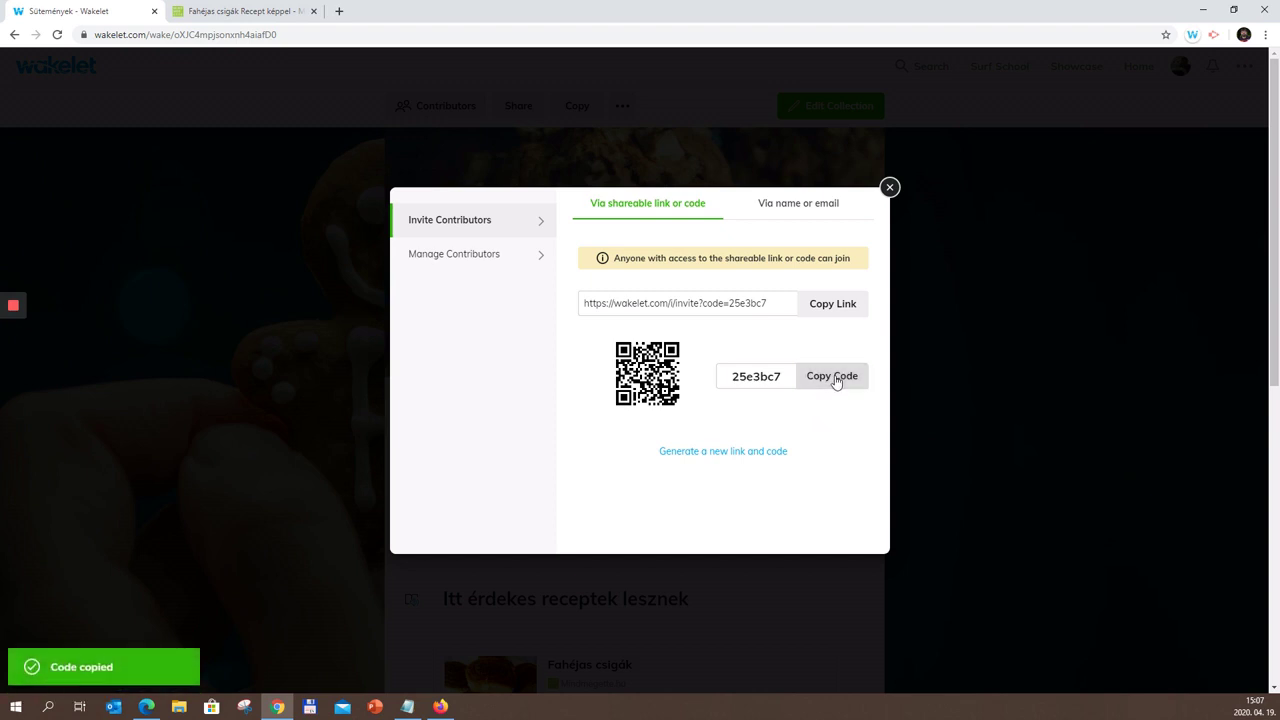
Step: Switch to Wakelet in Firefox, join the collection with the copied contributor code, enter the contributor's first name and dismiss the introductory tip
{"action": "left_click", "coordinate": [441, 707]}
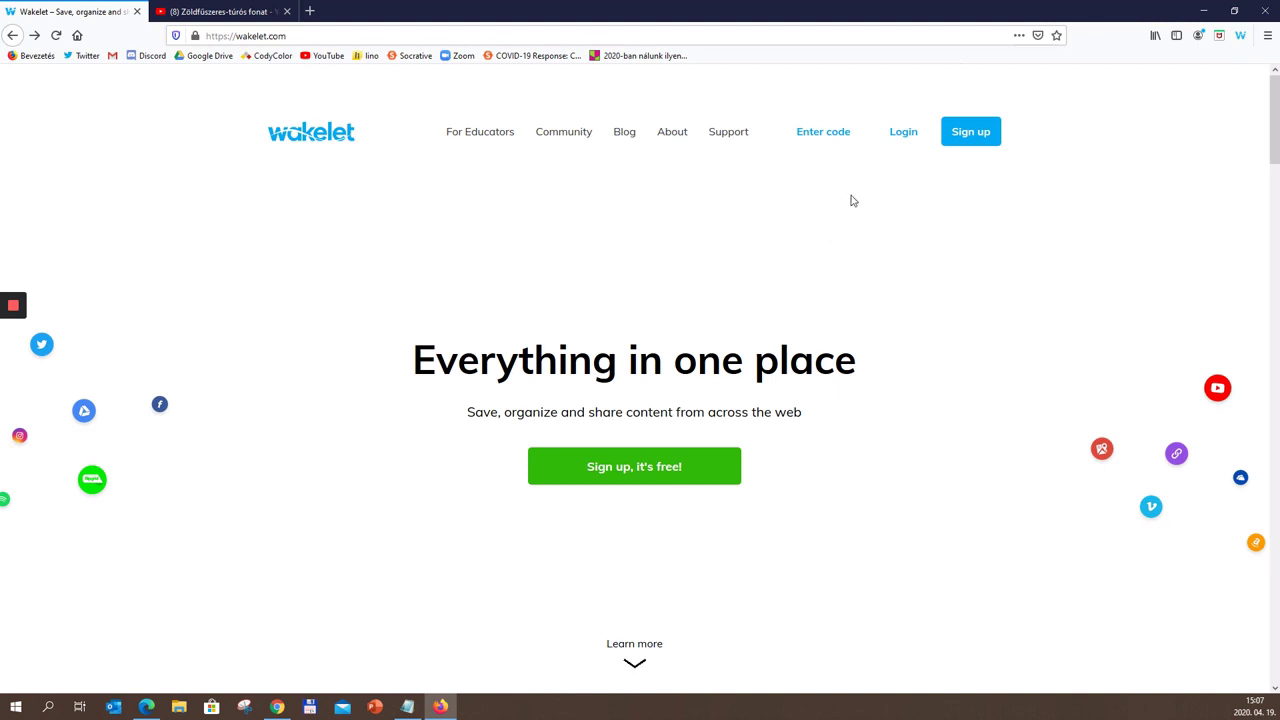
{"action": "left_click", "coordinate": [811, 134]}
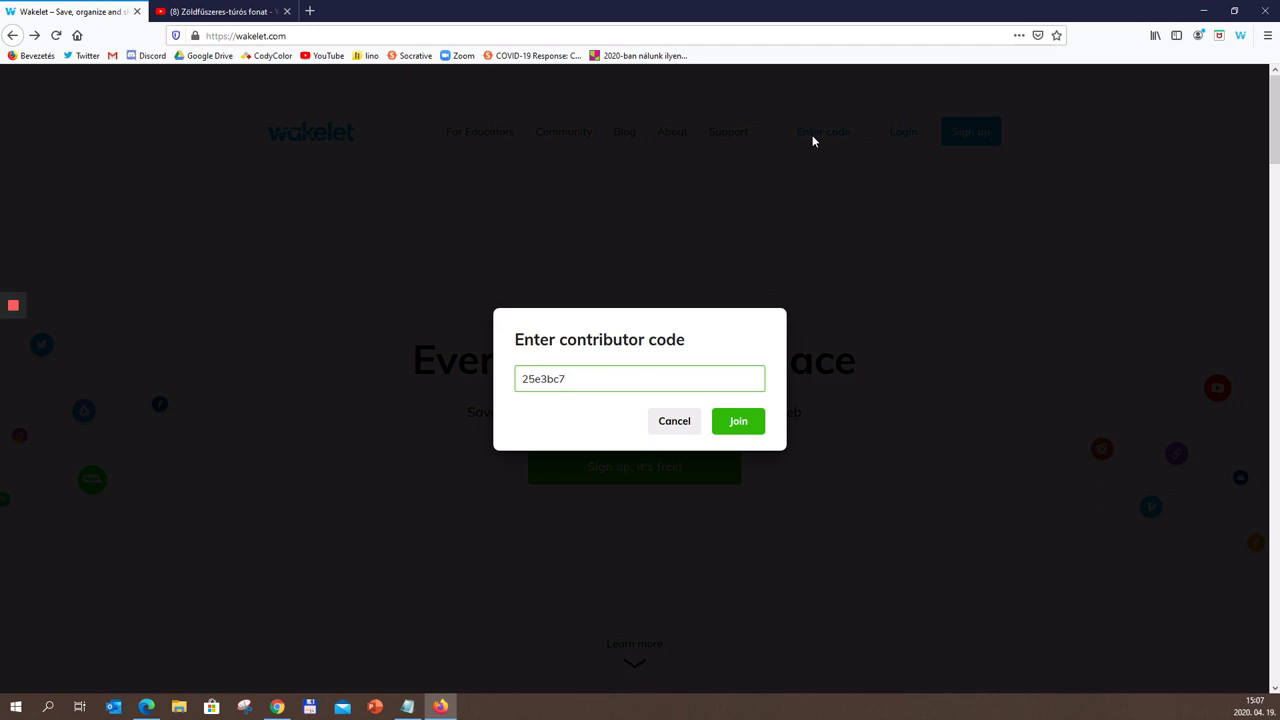
{"action": "left_click", "coordinate": [748, 428]}
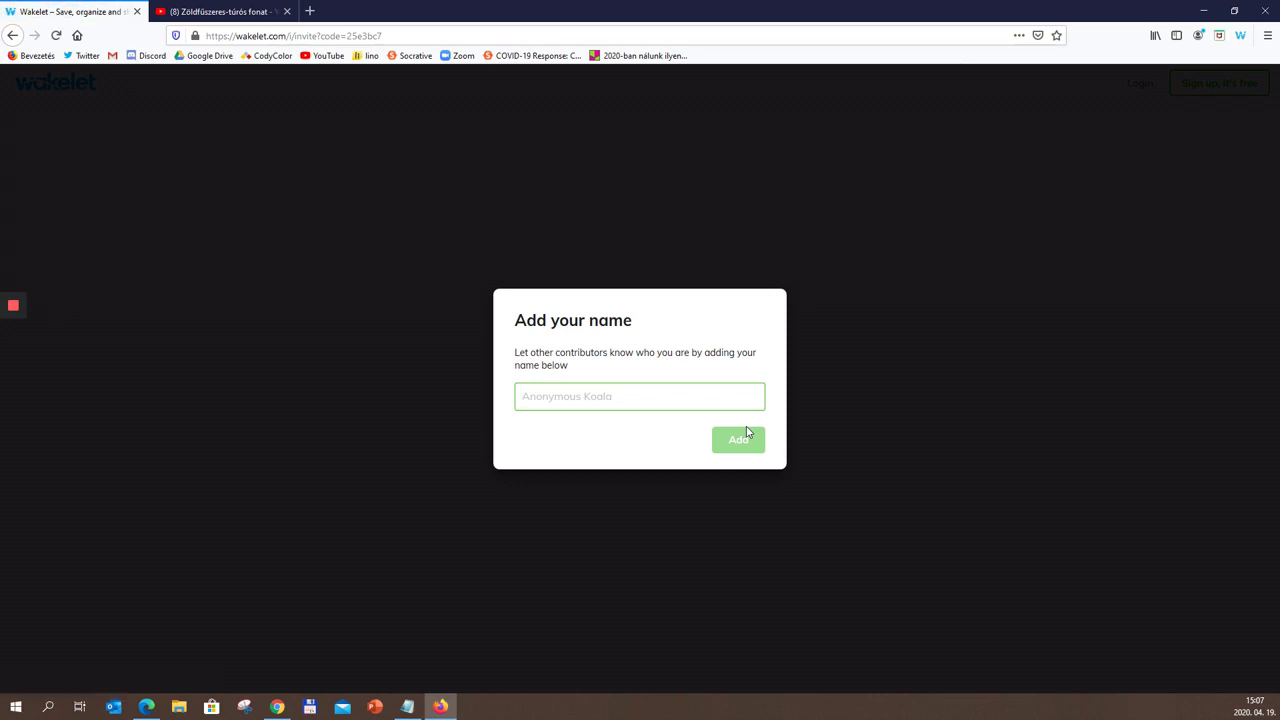
{"action": "type", "text": "Attila"}
{"action": "left_click", "coordinate": [740, 449]}
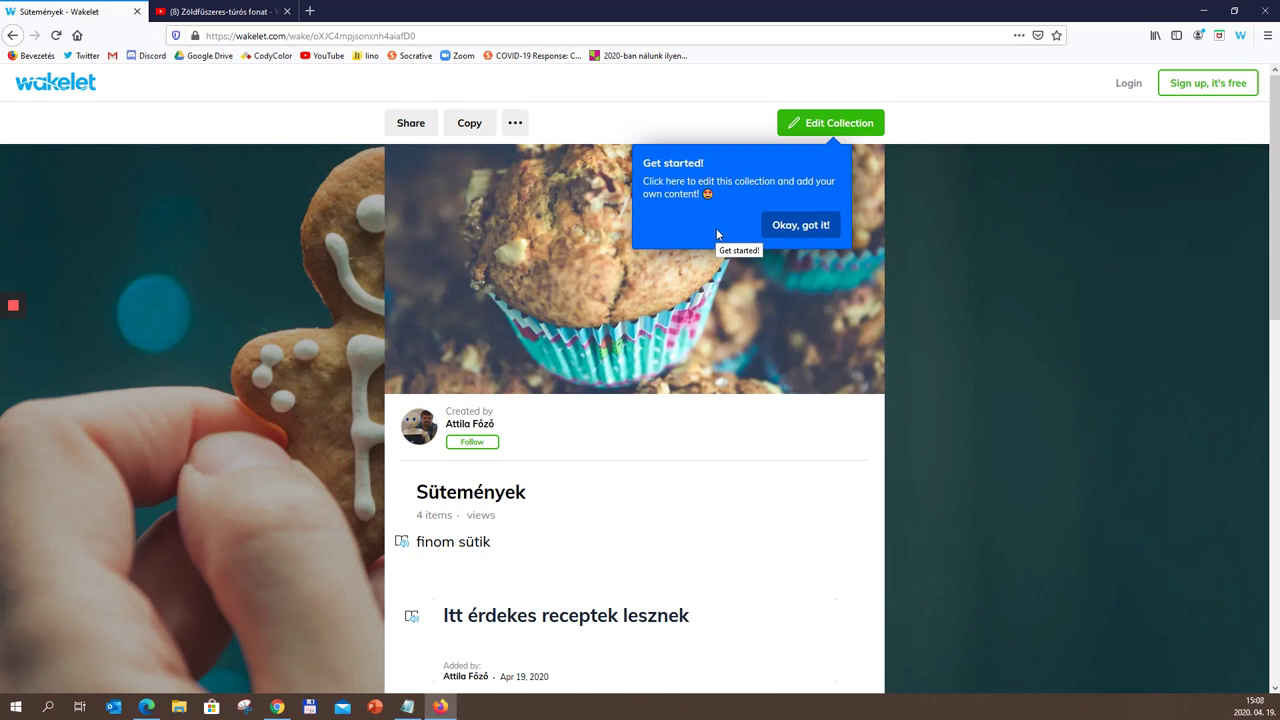
{"action": "left_click", "coordinate": [811, 226]}
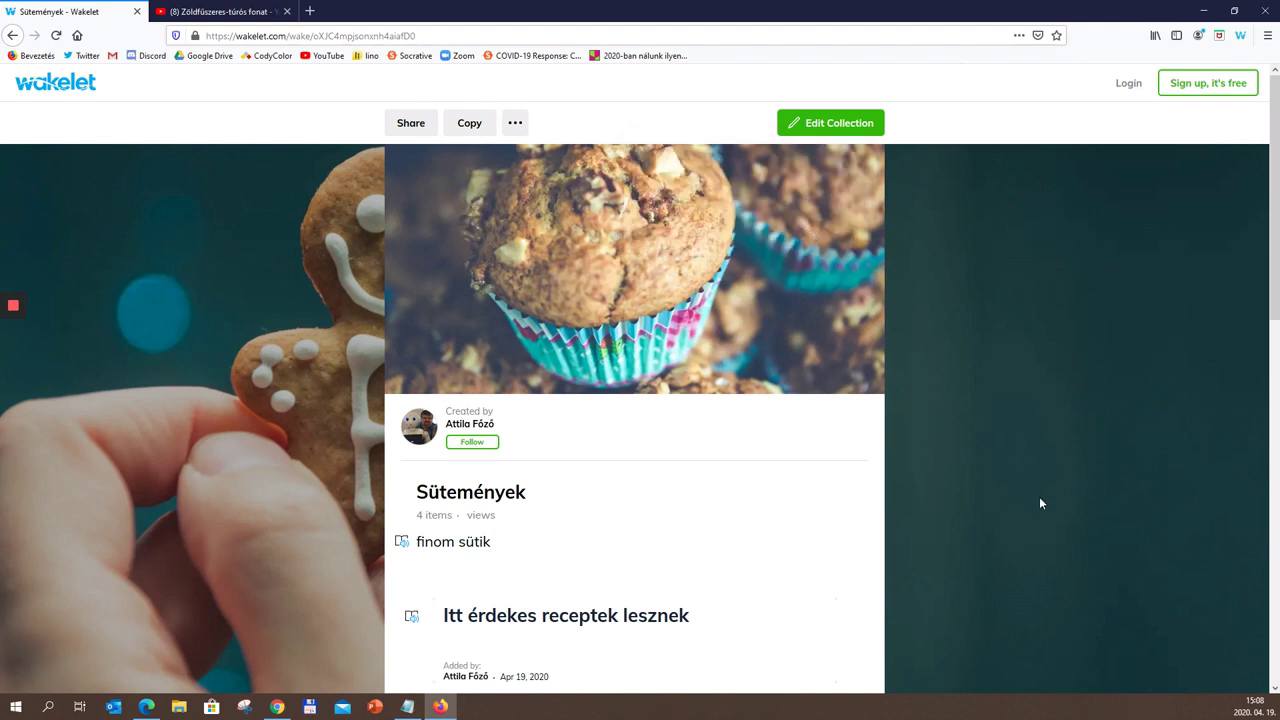
Step: Look through the Sütemények collection as the contributor, open it for editing and review its items
{"action": "scroll", "coordinate": [1040, 498], "scroll_direction": "down", "scroll_amount": 2}
{"action": "scroll", "coordinate": [1040, 498], "scroll_direction": "up", "scroll_amount": 2}
{"action": "scroll", "coordinate": [1040, 496], "scroll_direction": "down", "scroll_amount": 2}
{"action": "scroll", "coordinate": [1040, 497], "scroll_direction": "up", "scroll_amount": 2}
{"action": "scroll", "coordinate": [1040, 498], "scroll_direction": "up", "scroll_amount": 1}
{"action": "left_click", "coordinate": [842, 128]}
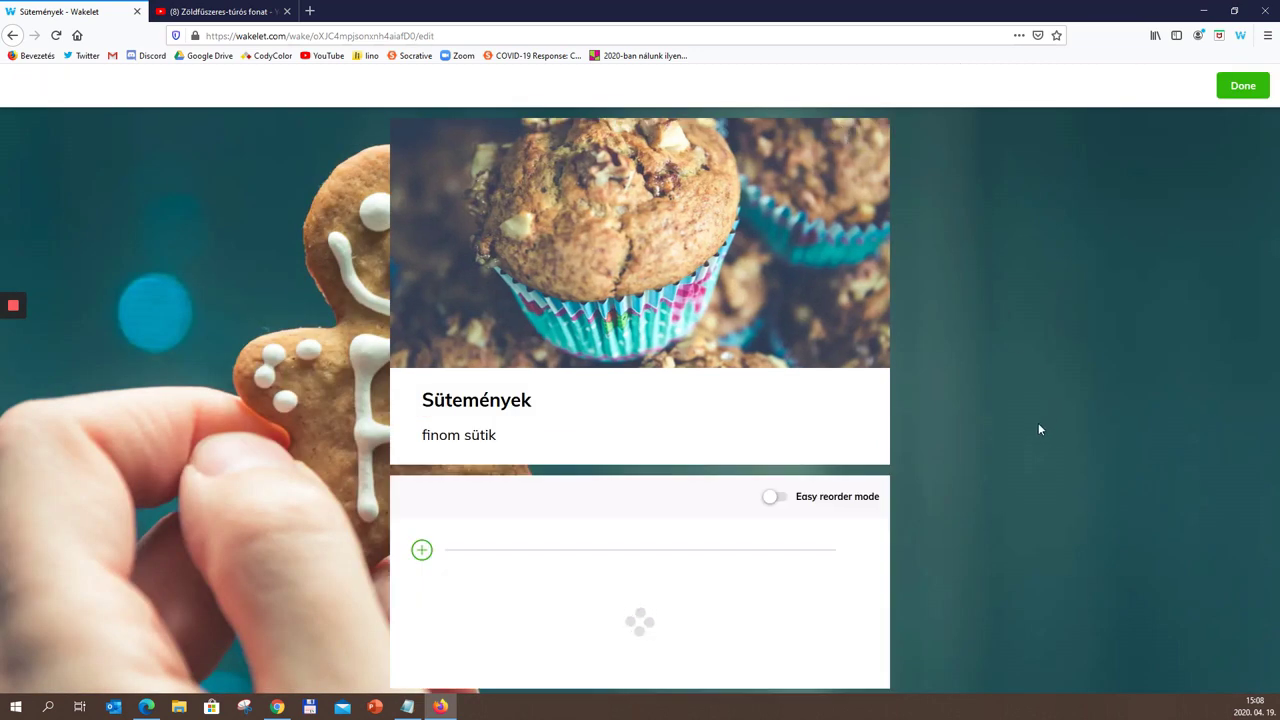
{"action": "scroll", "coordinate": [1052, 408], "scroll_direction": "down", "scroll_amount": 3}
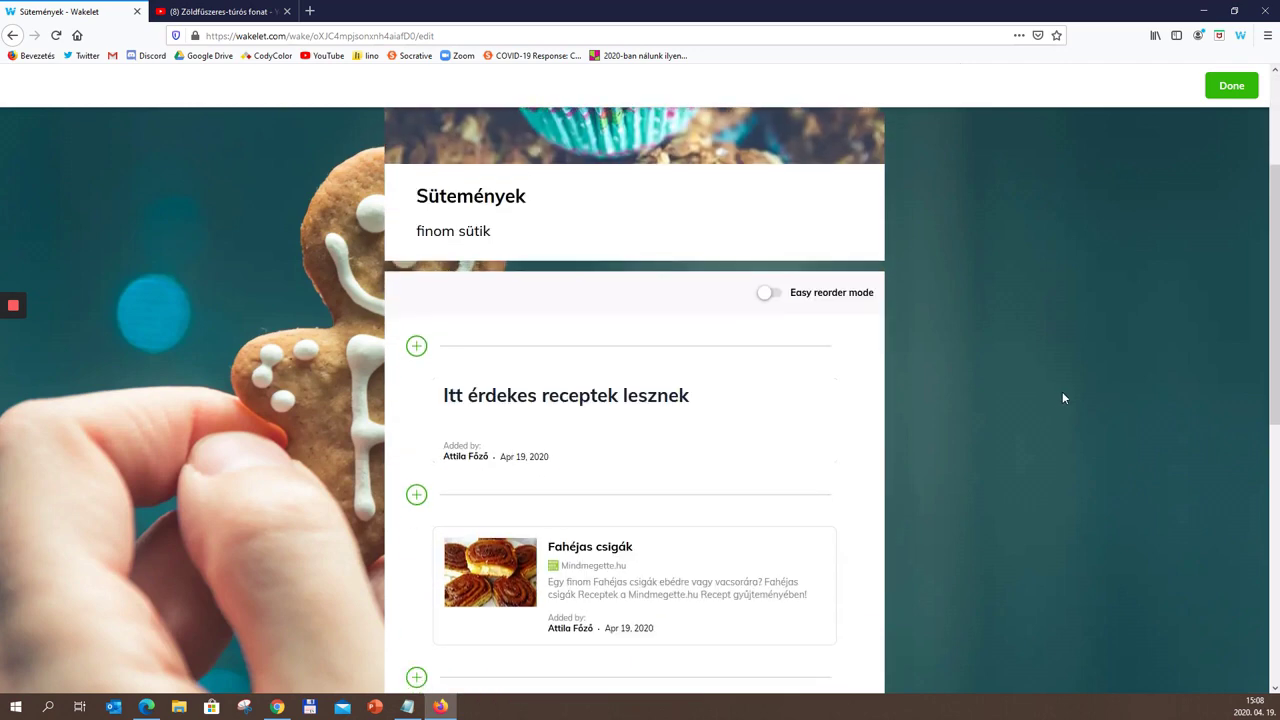
{"action": "scroll", "coordinate": [1063, 398], "scroll_direction": "down", "scroll_amount": 2}
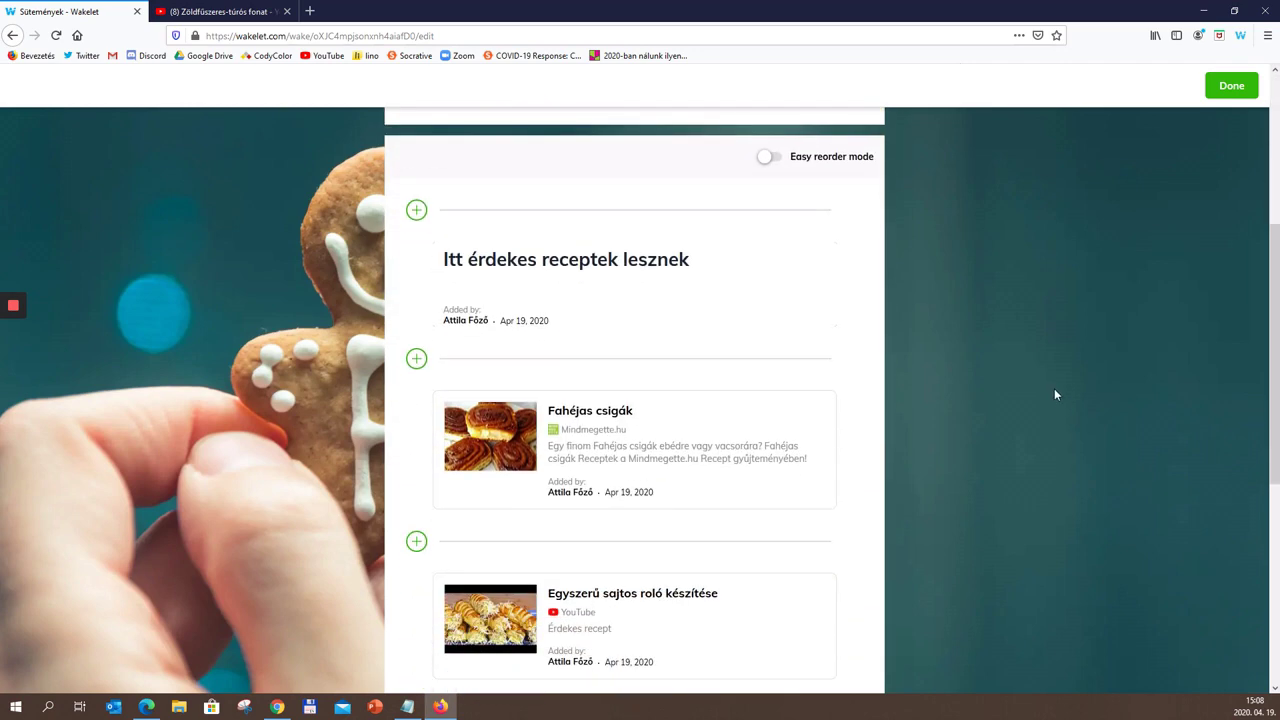
{"action": "scroll", "coordinate": [700, 417], "scroll_direction": "up", "scroll_amount": 3}
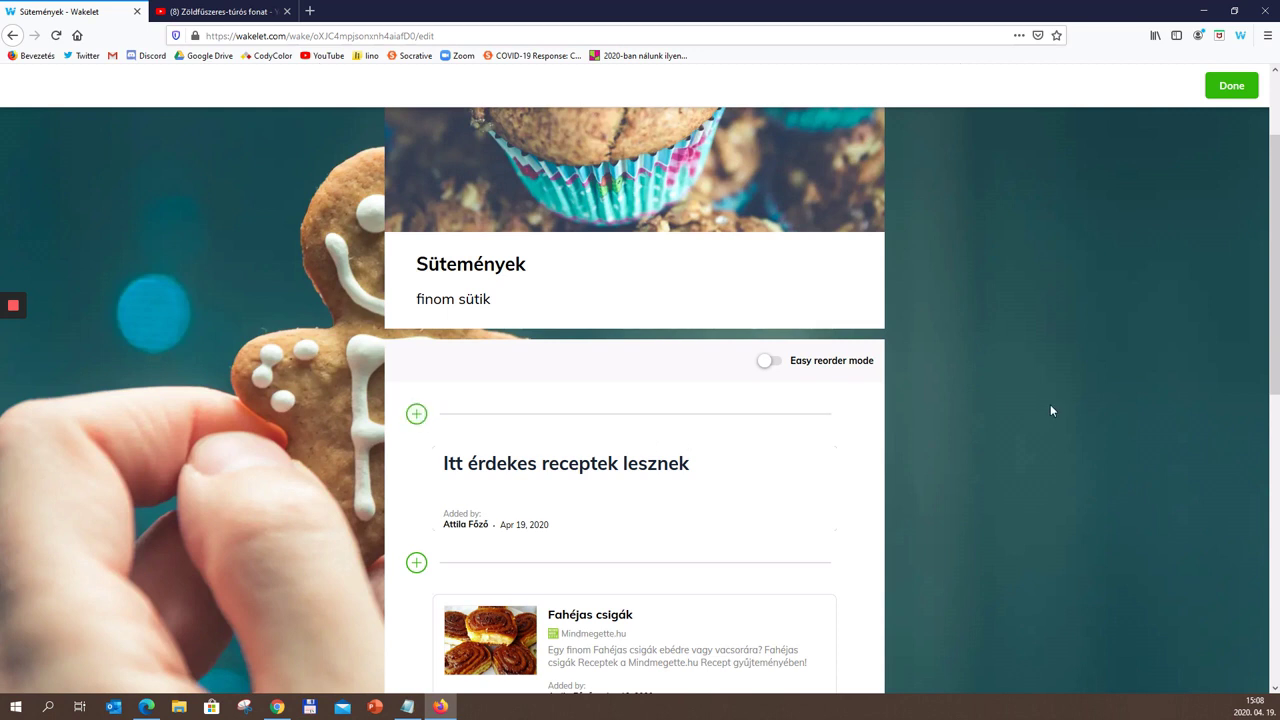
Step: Add the Zöldfűszeres-túrós fonat item above the heading text by pasting its copied web address
{"action": "left_click", "coordinate": [417, 414]}
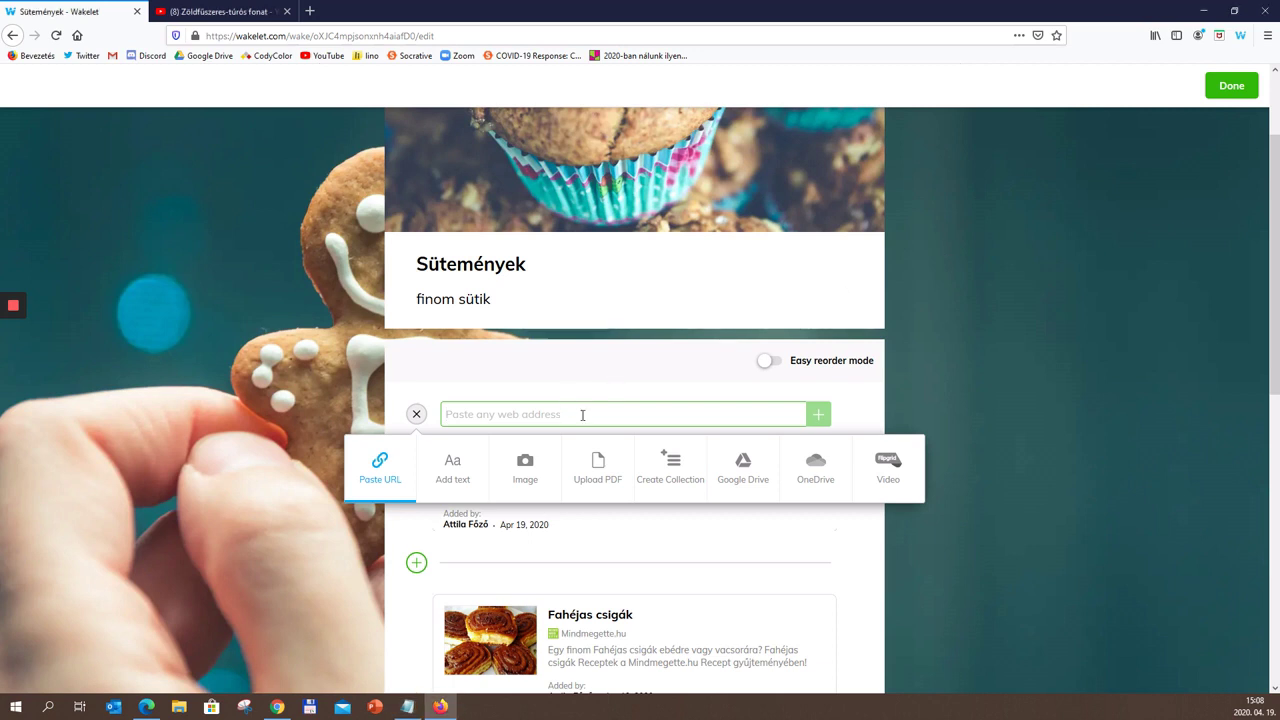
{"action": "key", "text": "ctrl+v"}
{"action": "key", "text": "Return"}
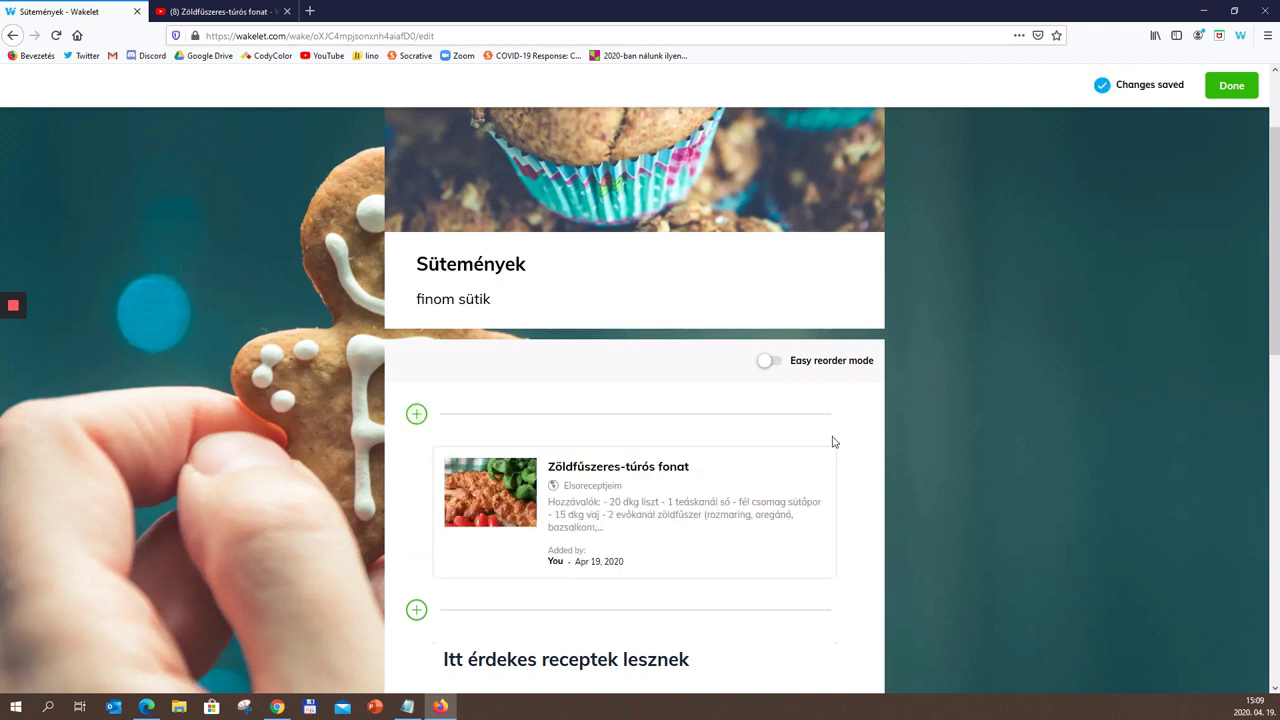
Step: Check who added each item, then return to the owner's collection in Chrome and close the contributor invitation
{"action": "mouse_move", "coordinate": [772, 470]}
{"action": "scroll", "coordinate": [886, 436], "scroll_direction": "down", "scroll_amount": 2}
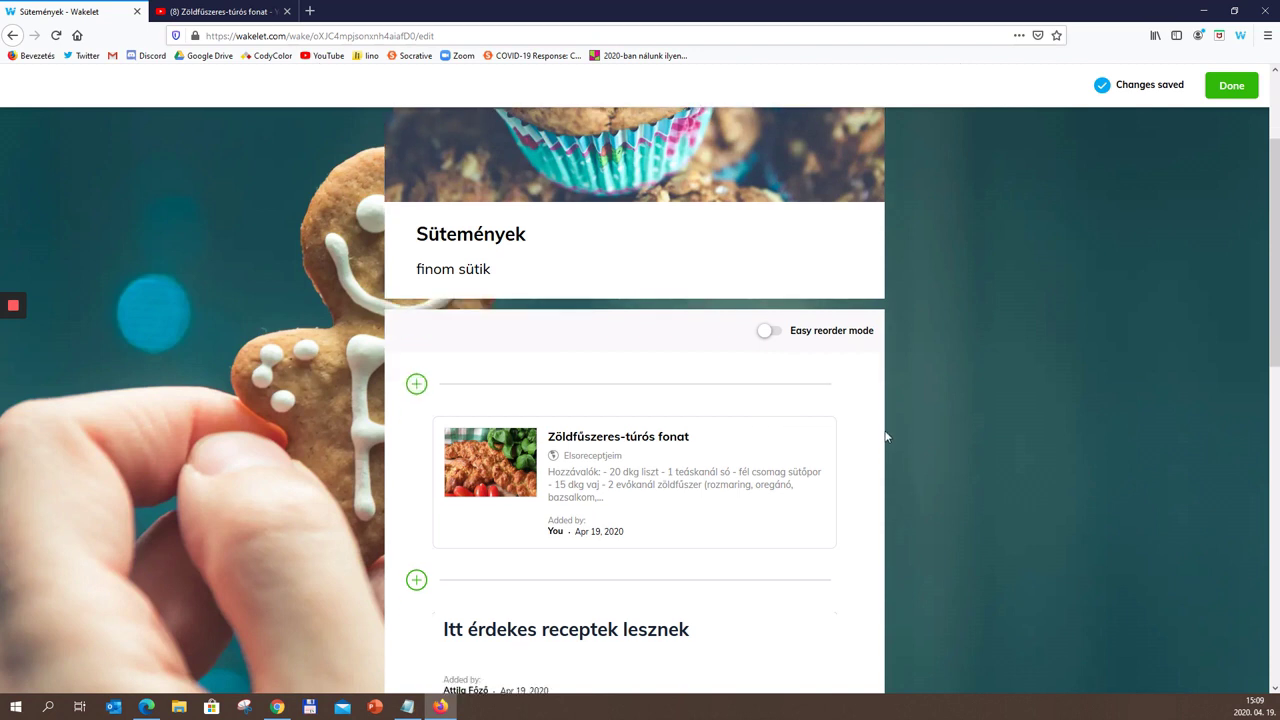
{"action": "scroll", "coordinate": [886, 436], "scroll_direction": "down", "scroll_amount": 2}
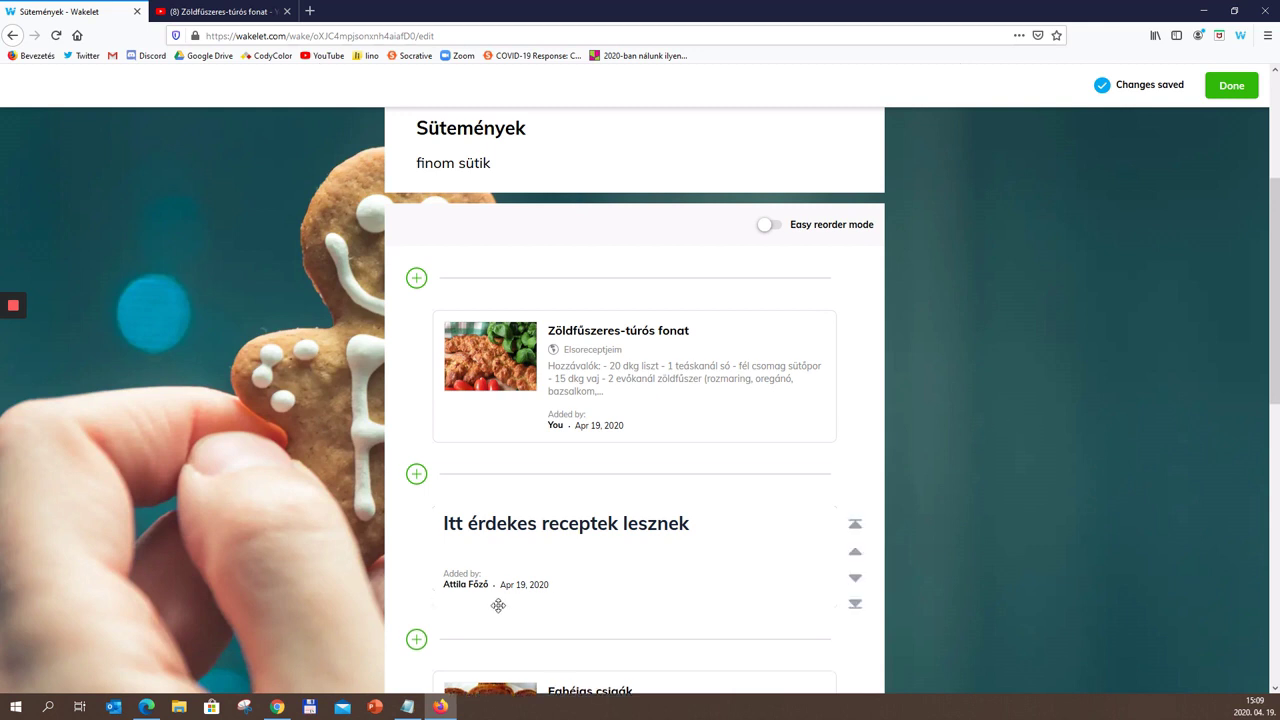
{"action": "left_click", "coordinate": [277, 707]}
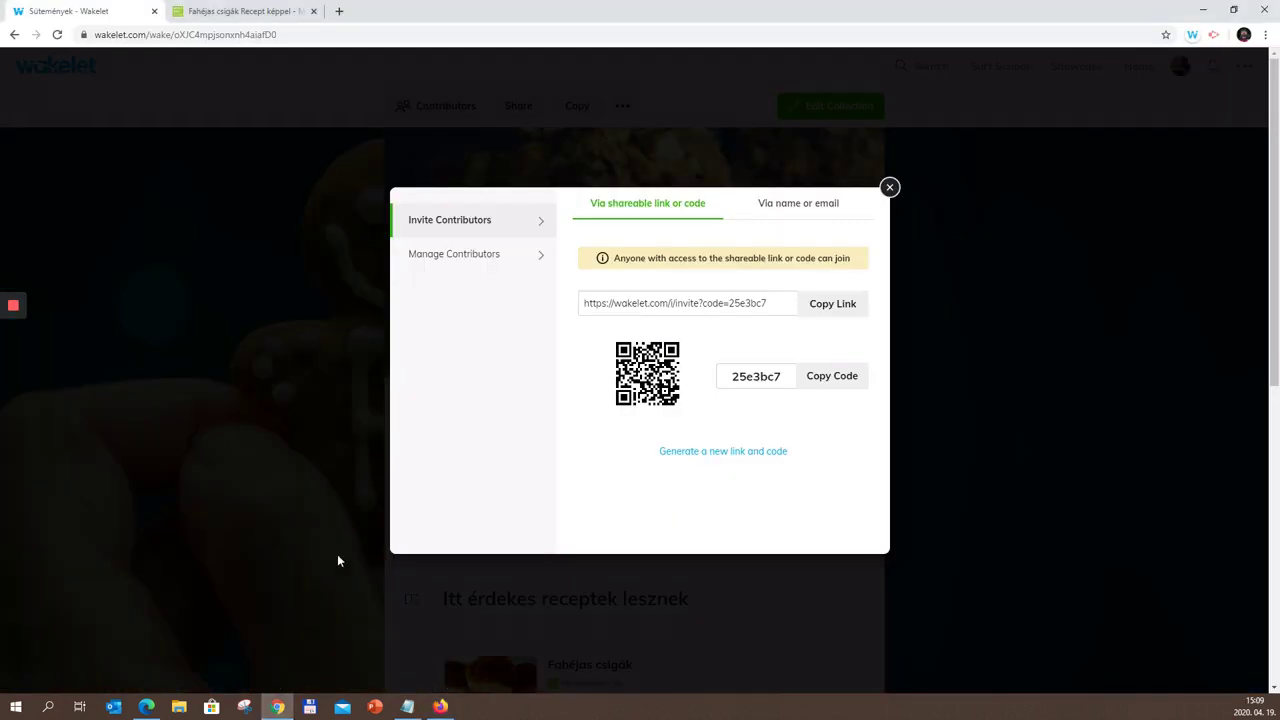
{"action": "left_click", "coordinate": [890, 188]}
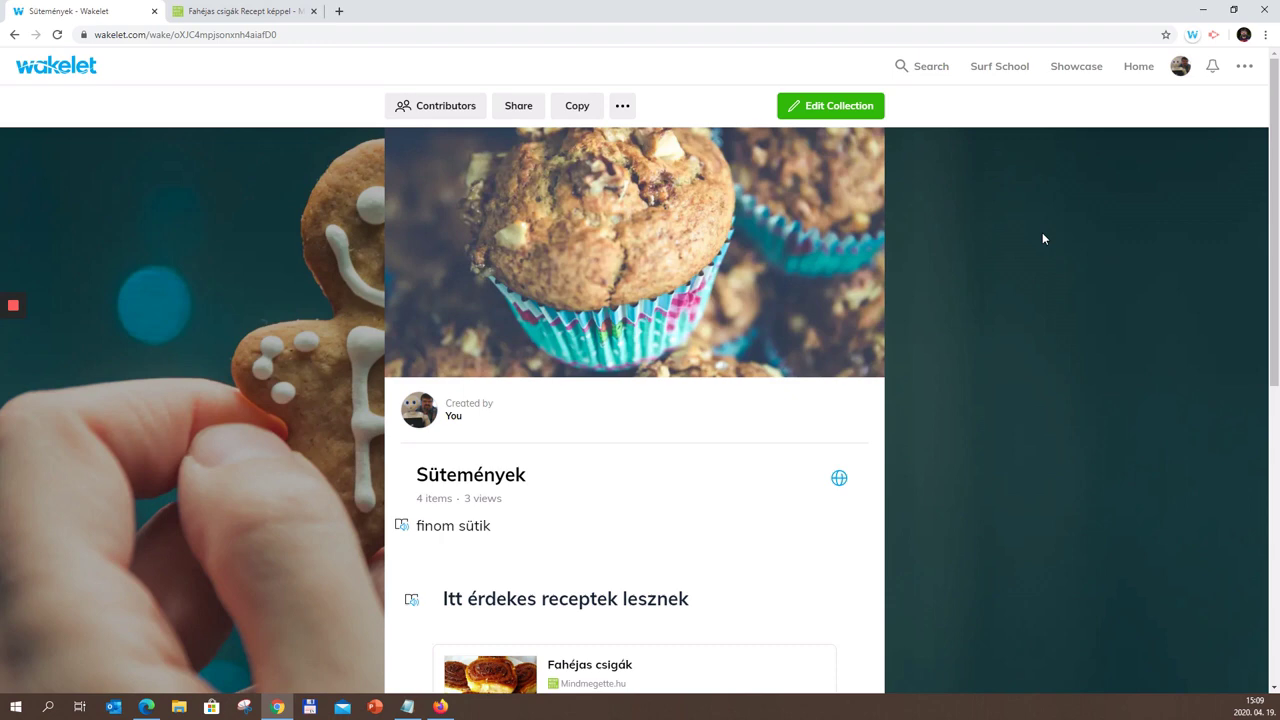
Step: Look through the owner's Sütemények collection, open it for editing and check who added the Zöldfűszeres-túrós fonat item
{"action": "scroll", "coordinate": [1062, 267], "scroll_direction": "down", "scroll_amount": 6}
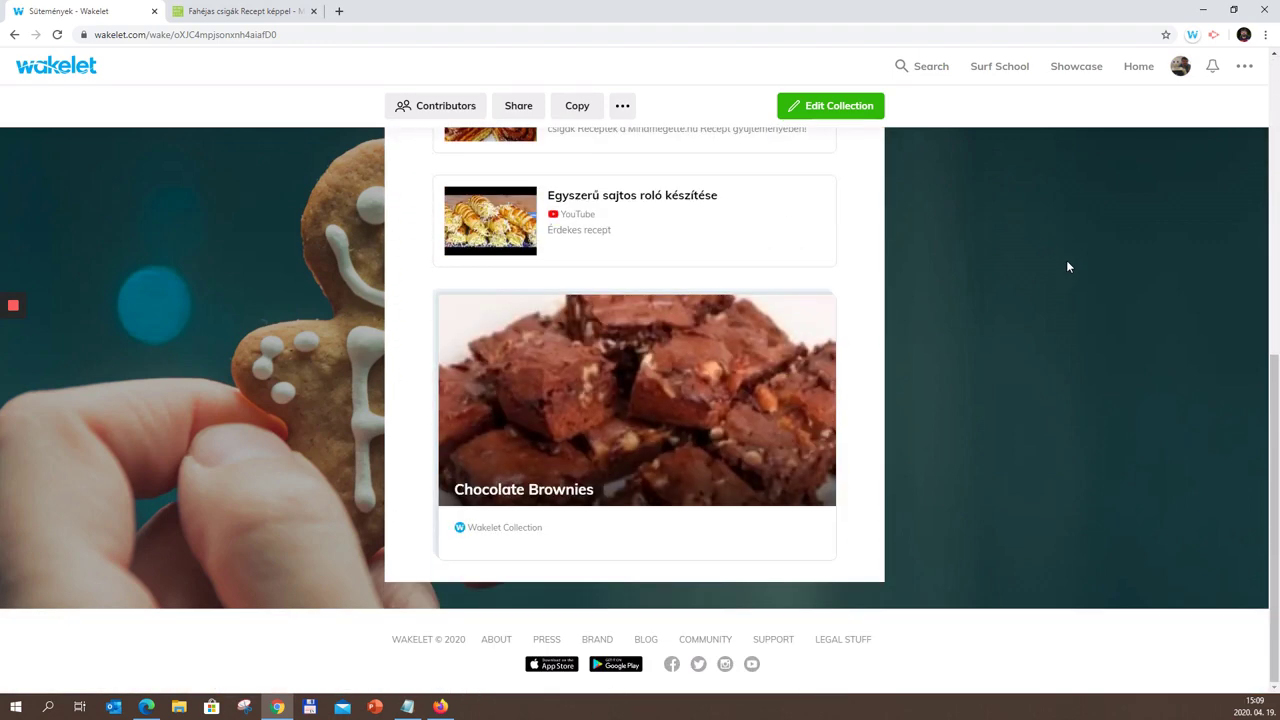
{"action": "scroll", "coordinate": [1067, 266], "scroll_direction": "up", "scroll_amount": 6}
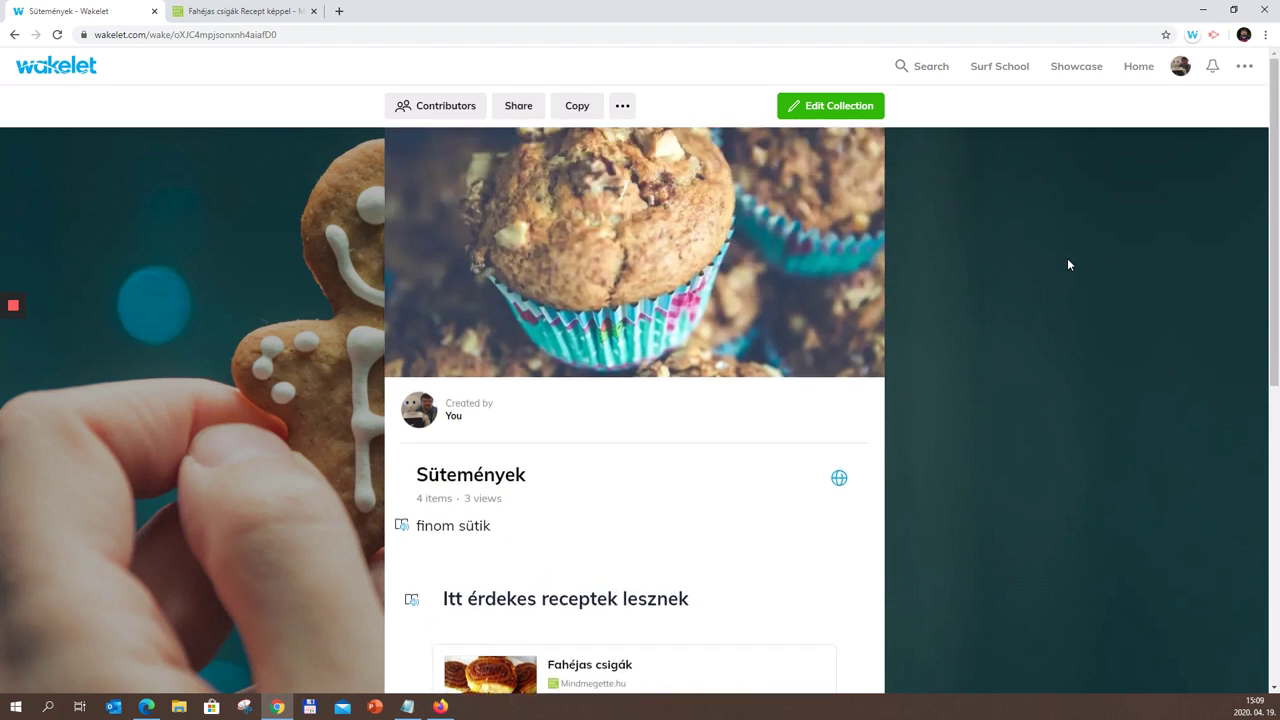
{"action": "left_click", "coordinate": [838, 110]}
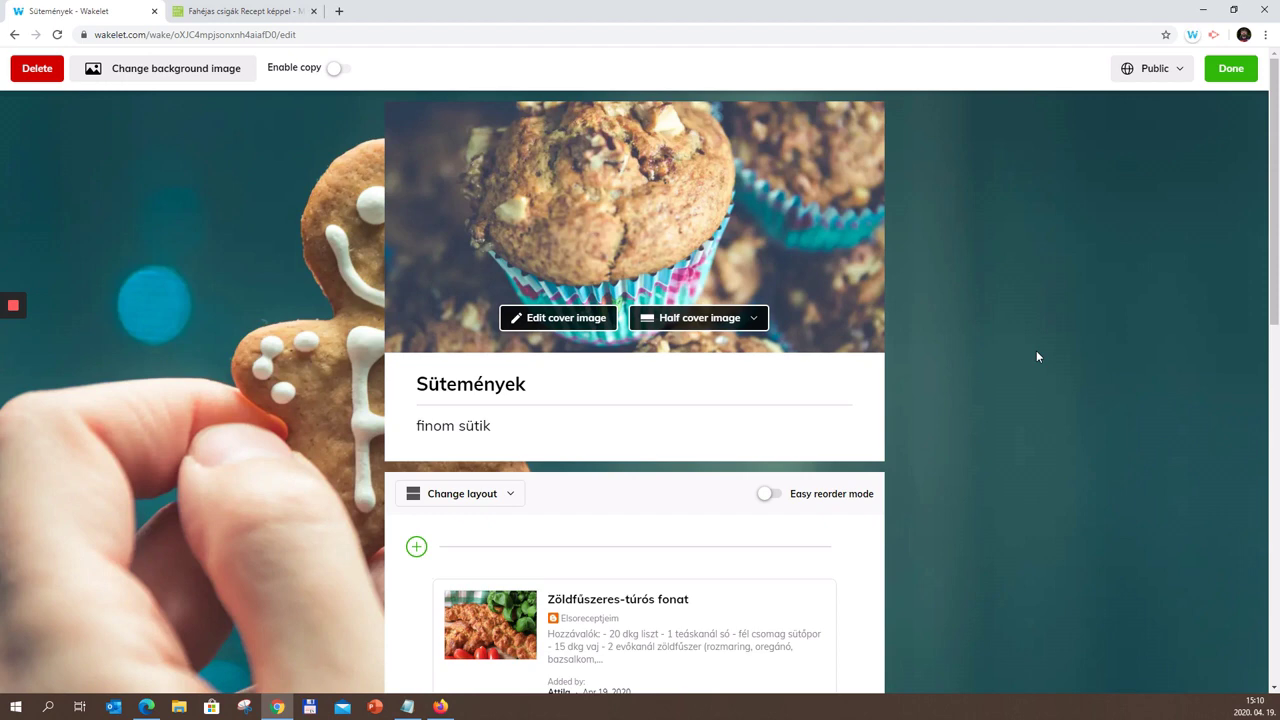
{"action": "scroll", "coordinate": [1037, 356], "scroll_direction": "down", "scroll_amount": 3}
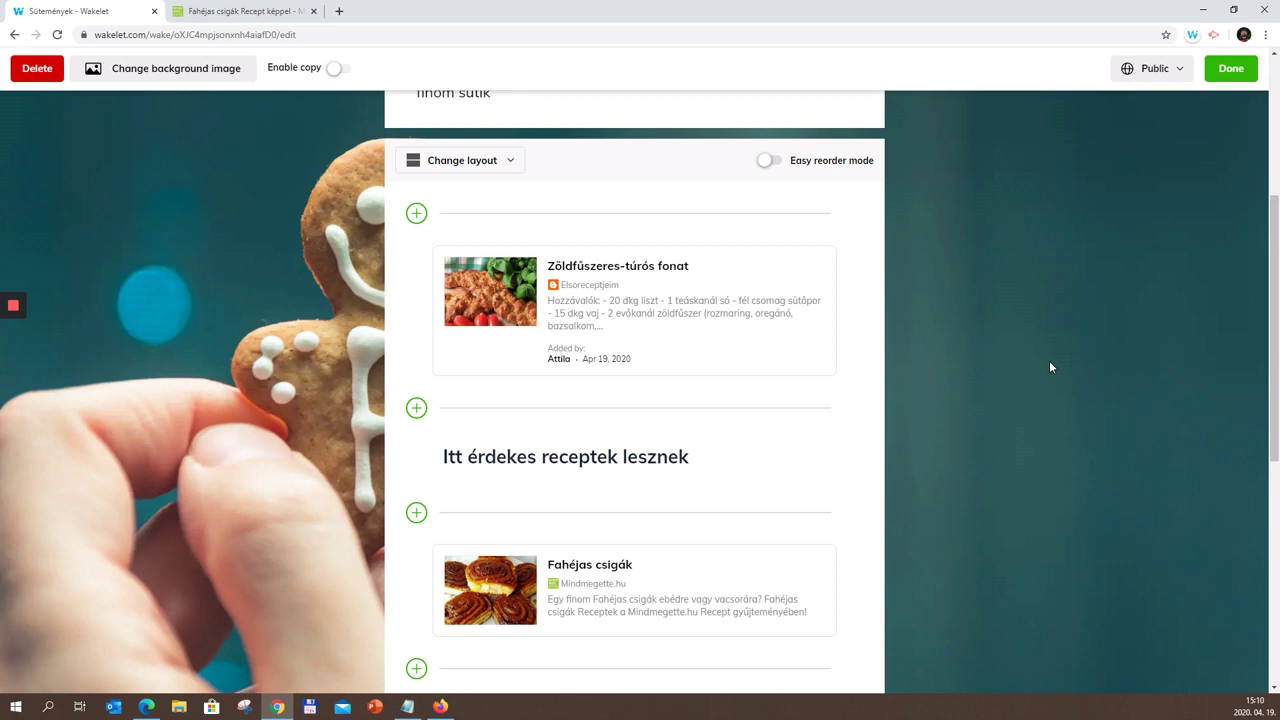
{"action": "mouse_move", "coordinate": [885, 326]}
Step: Switch to Firefox and start a nested collection titled "Sajtos sütik" above the Zöldfűszeres-túrós fonat item
{"action": "left_click", "coordinate": [440, 706]}
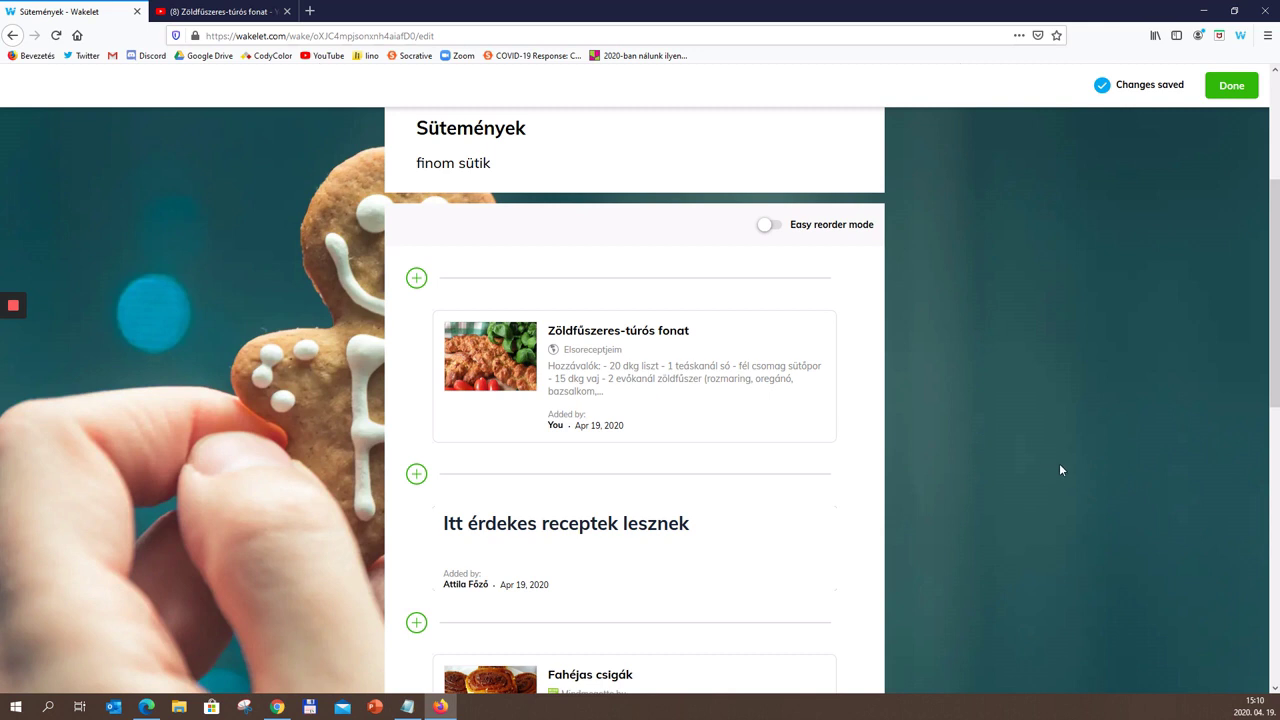
{"action": "scroll", "coordinate": [1064, 469], "scroll_direction": "up", "scroll_amount": 3}
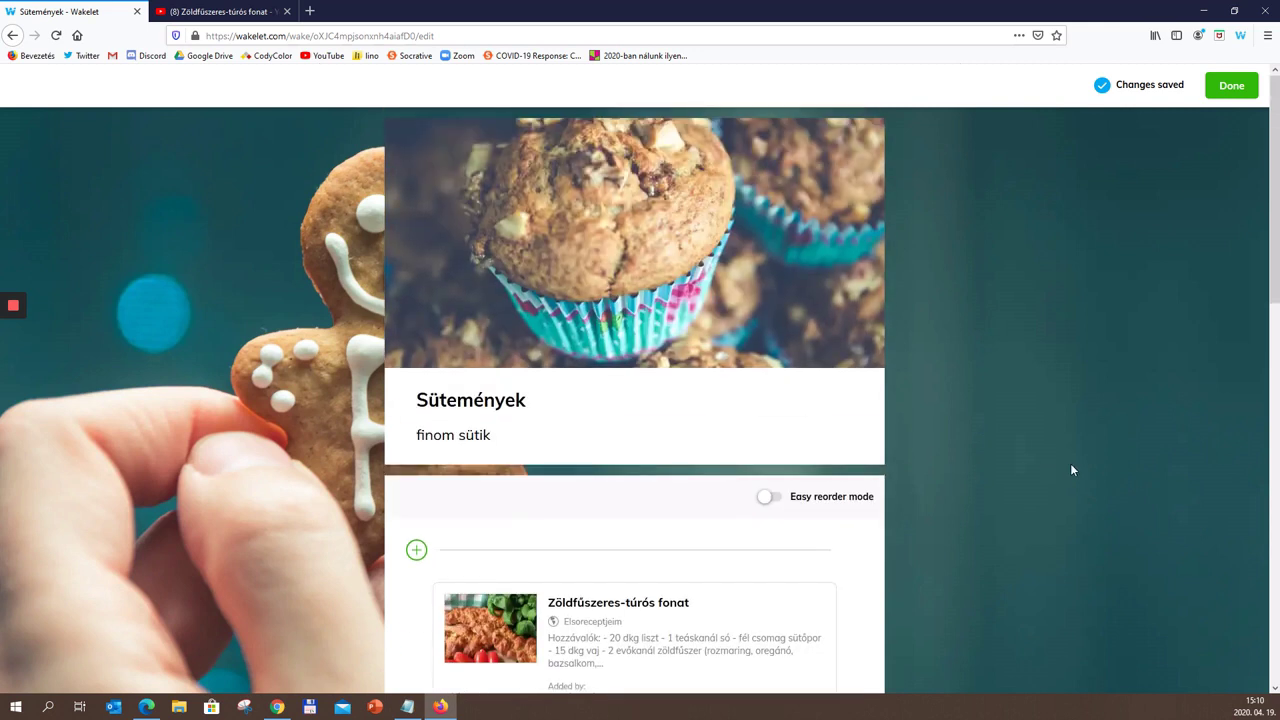
{"action": "scroll", "coordinate": [1071, 465], "scroll_direction": "down", "scroll_amount": 3}
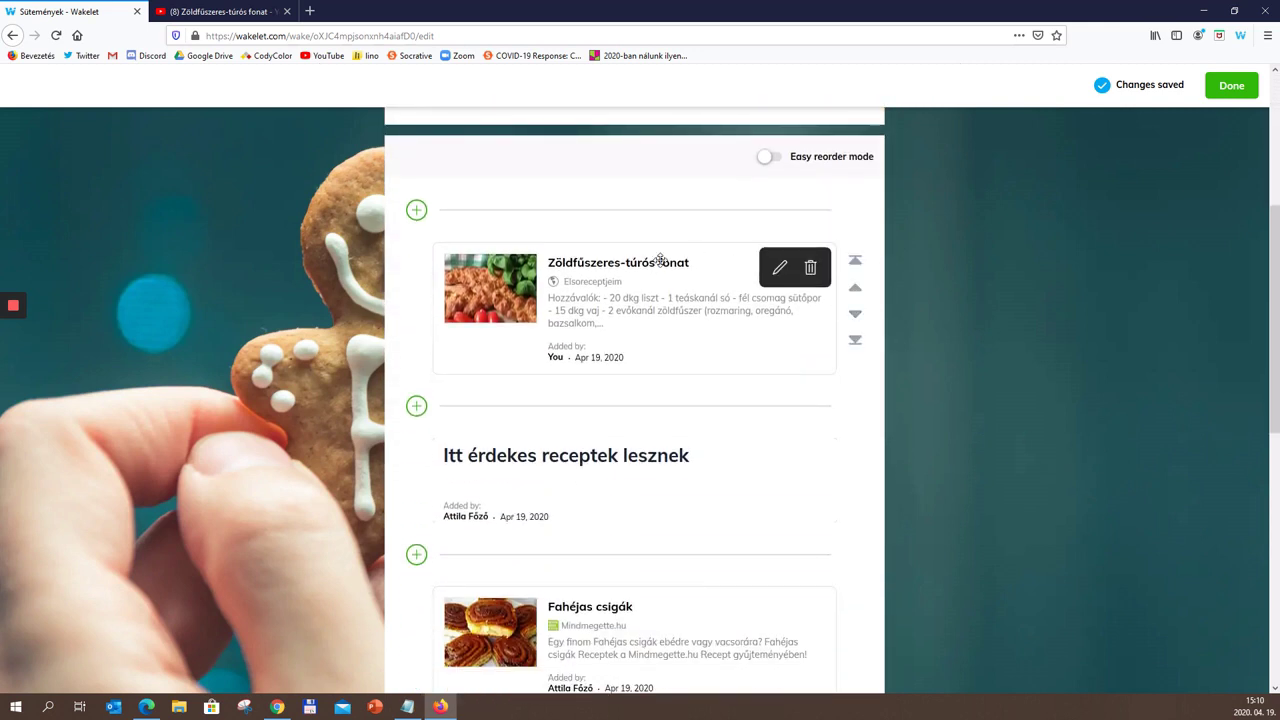
{"action": "left_click", "coordinate": [416, 210]}
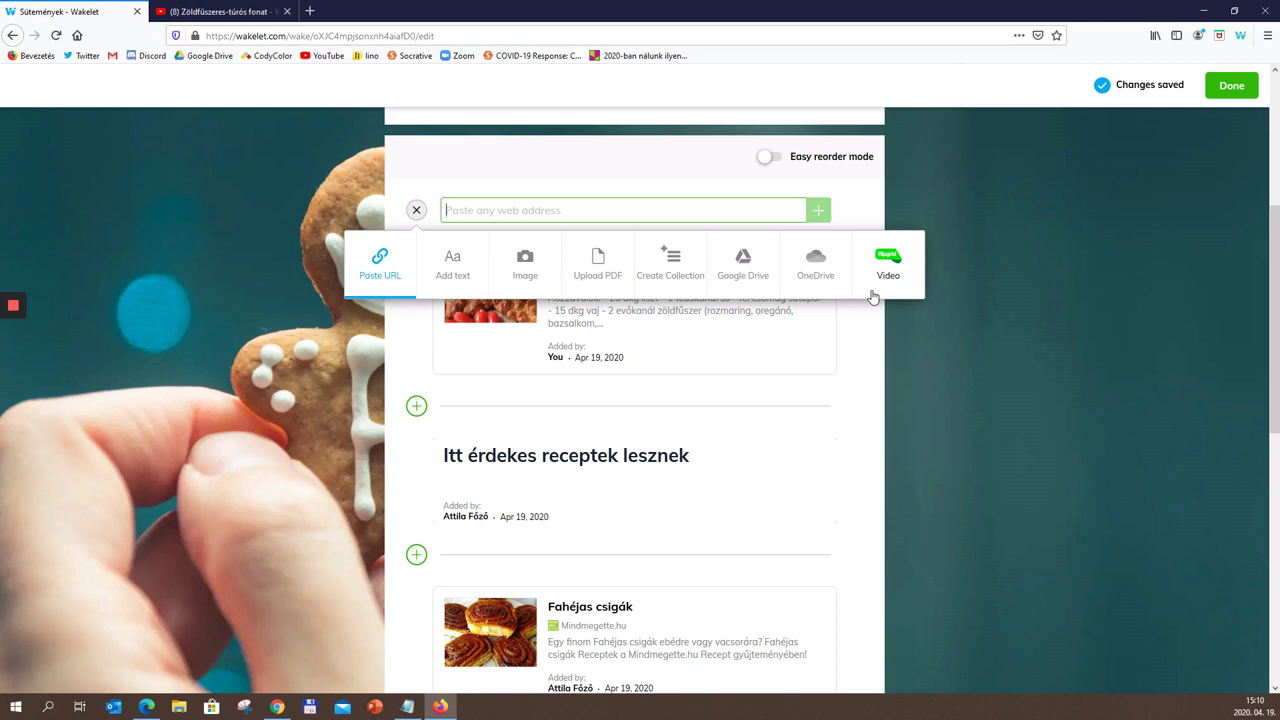
{"action": "left_click", "coordinate": [670, 276]}
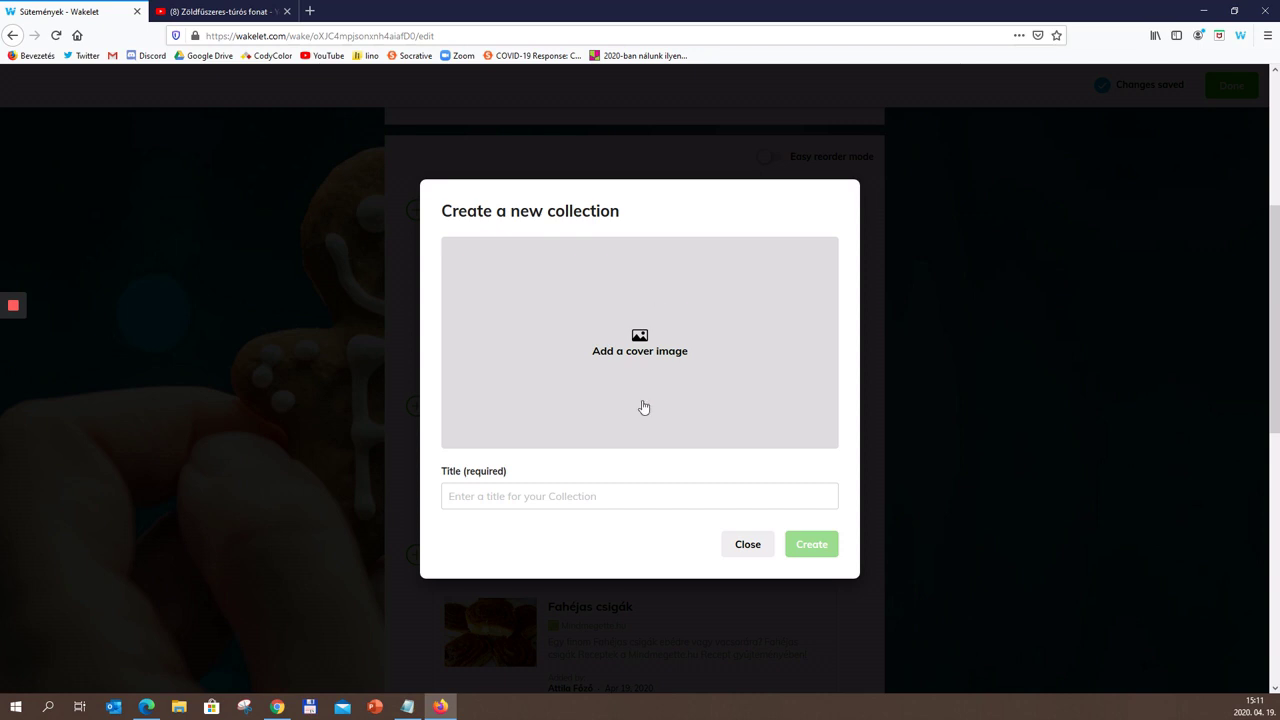
{"action": "left_click", "coordinate": [660, 496]}
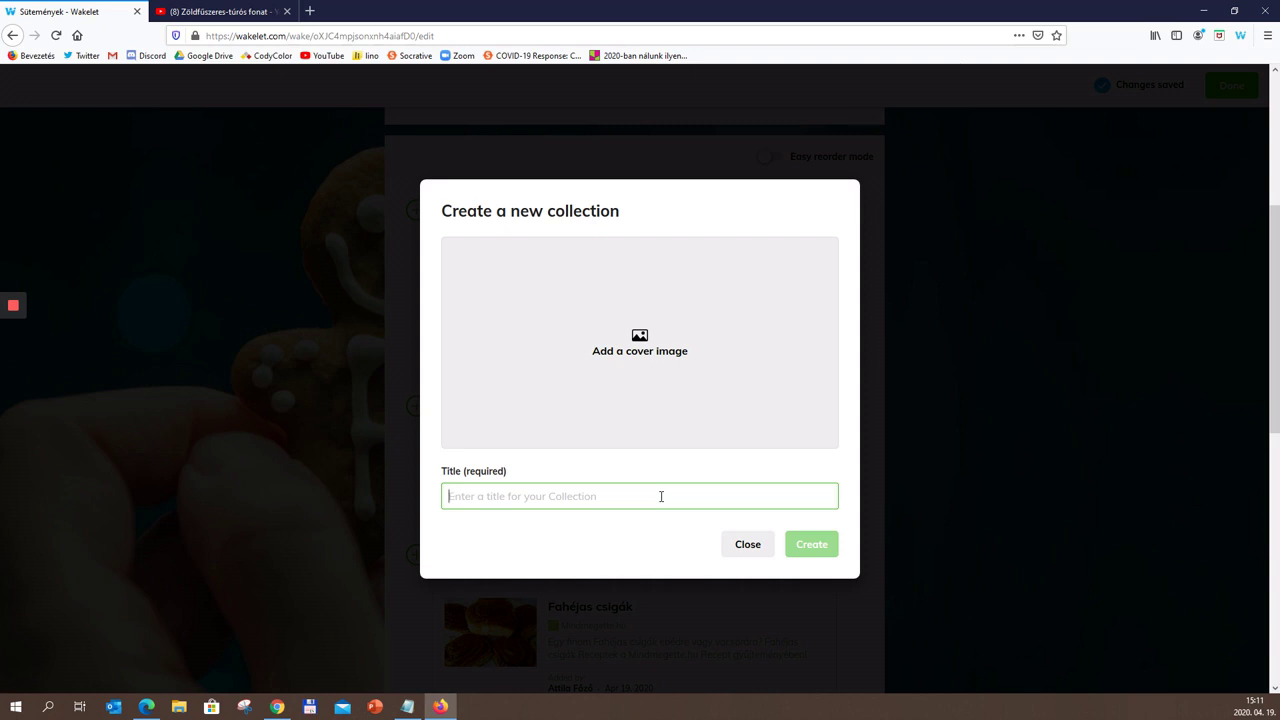
{"action": "type", "text": "Sa"}
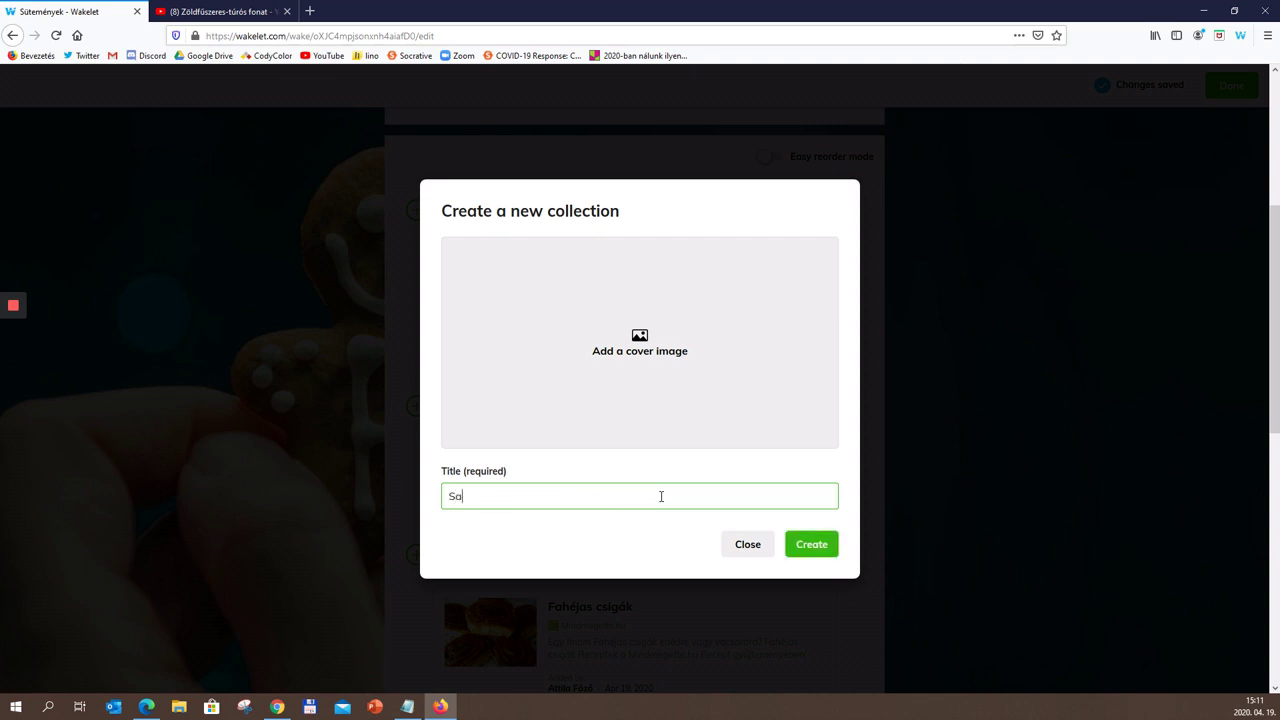
{"action": "type", "text": "jtos sütik"}
Step: Search the photo library for "cheese", use the photo of yellow cheese blocks with labels as the cover, and create the collection
{"action": "left_click", "coordinate": [690, 370]}
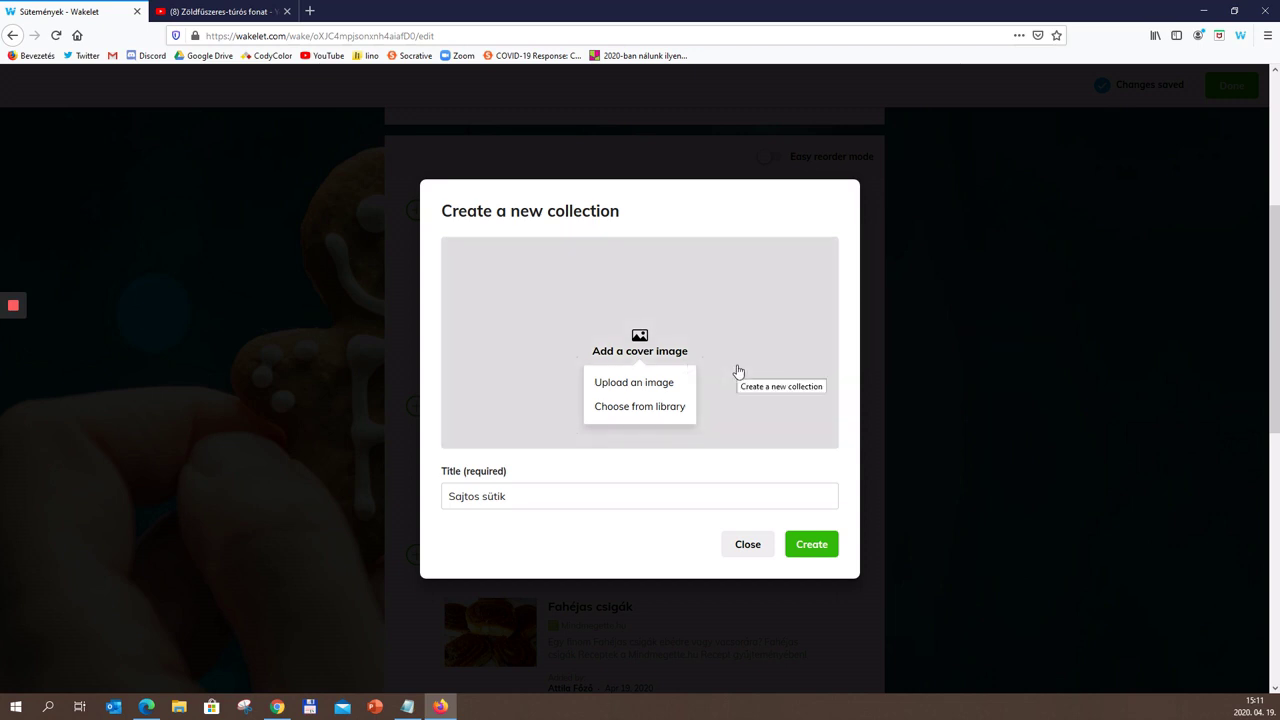
{"action": "left_click", "coordinate": [670, 406]}
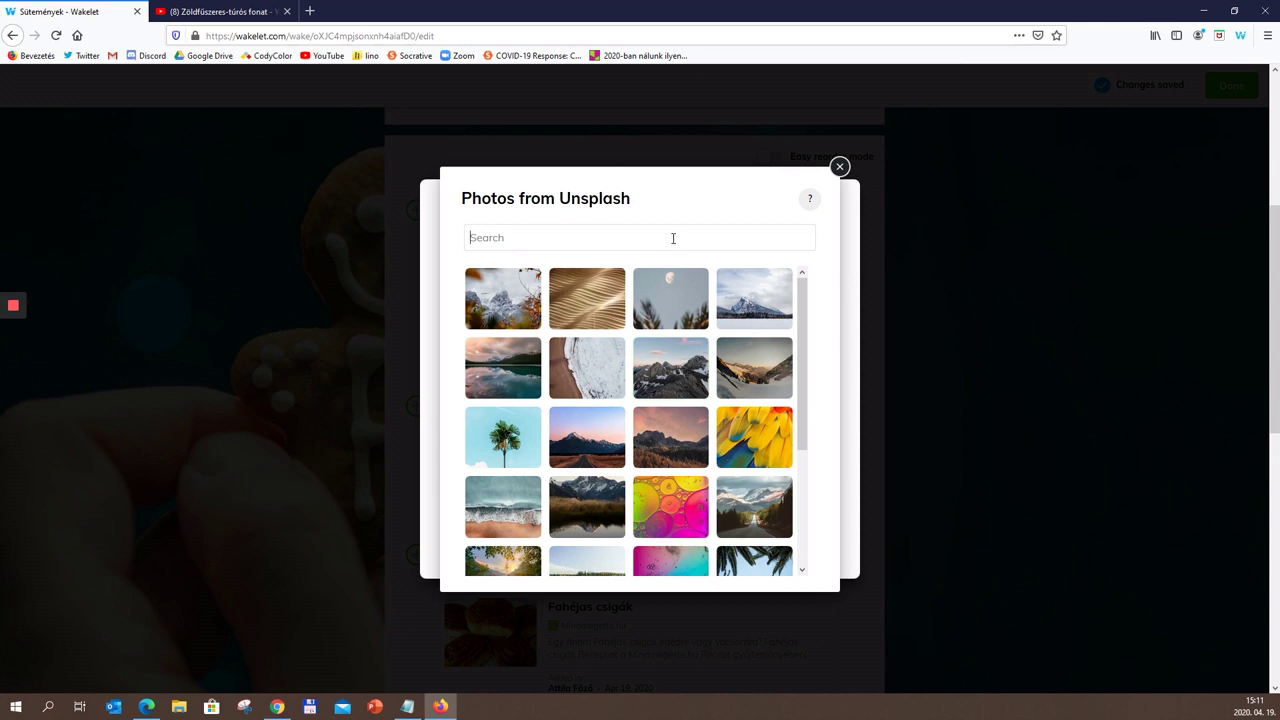
{"action": "type", "text": "cheese"}
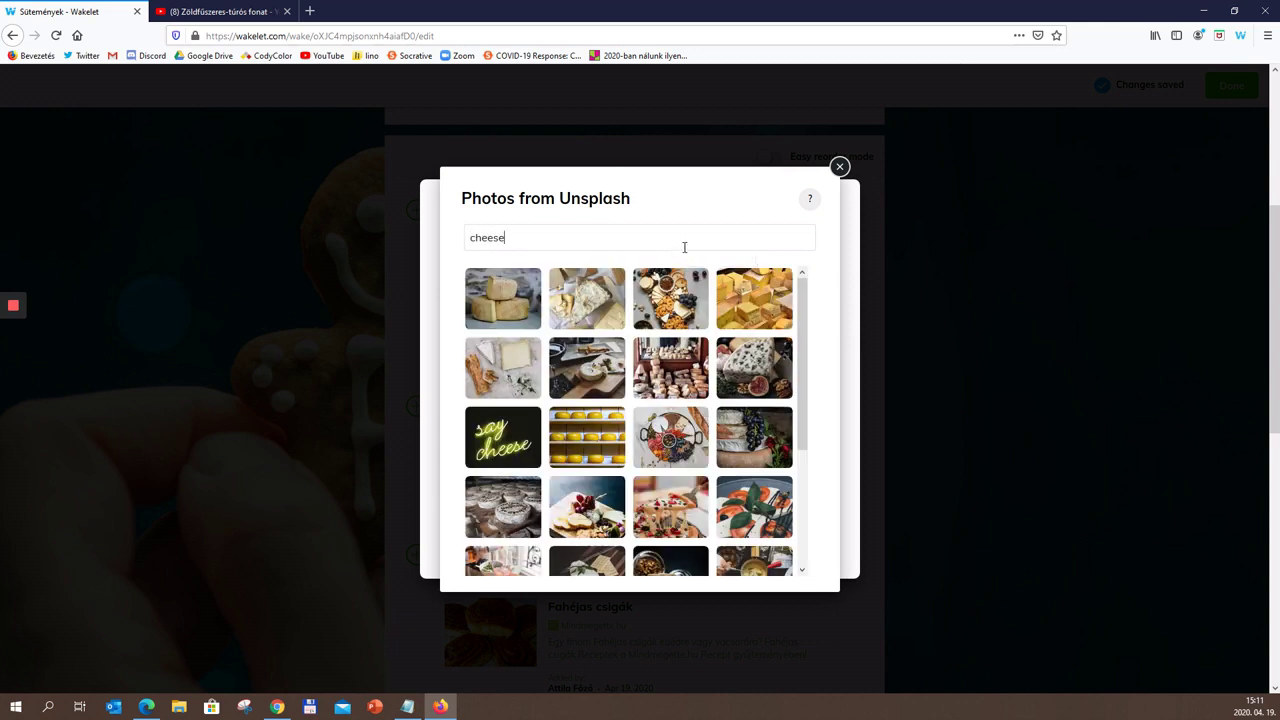
{"action": "left_click", "coordinate": [758, 300]}
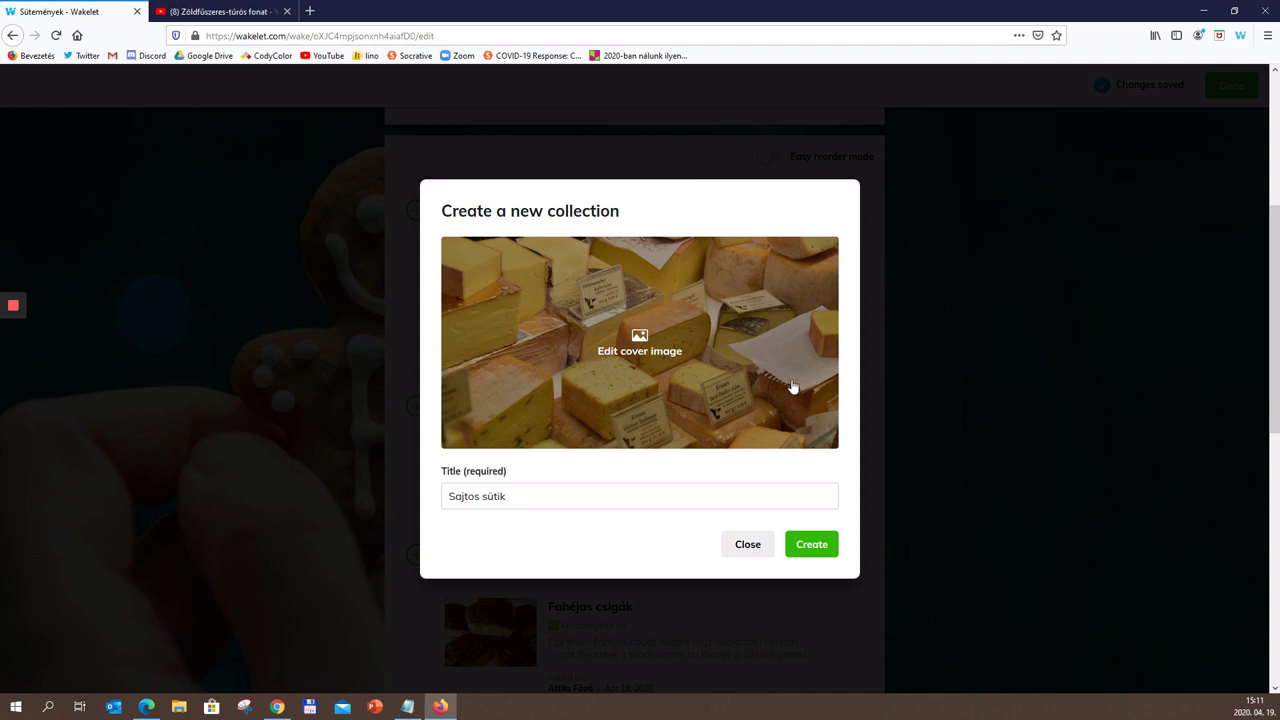
{"action": "left_click", "coordinate": [814, 548]}
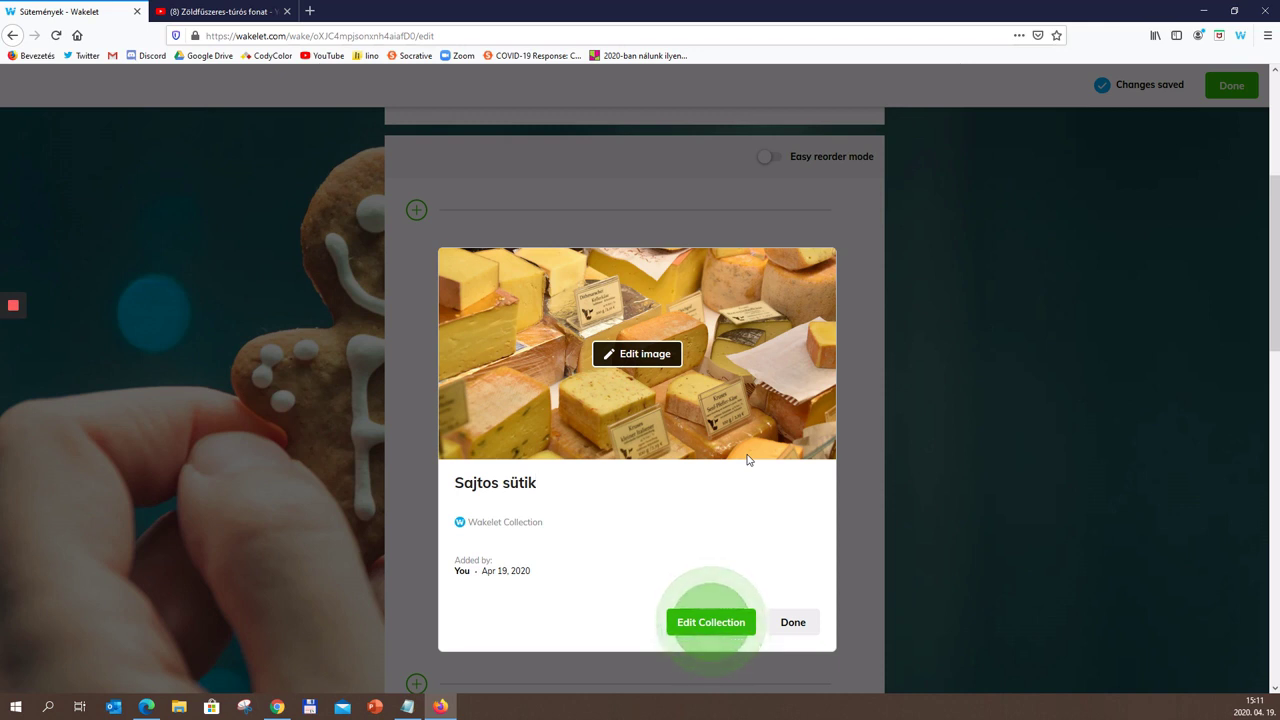
Step: Open the Sajtos sütik collection for editing and set its cover to Half cover image
{"action": "left_click", "coordinate": [730, 628]}
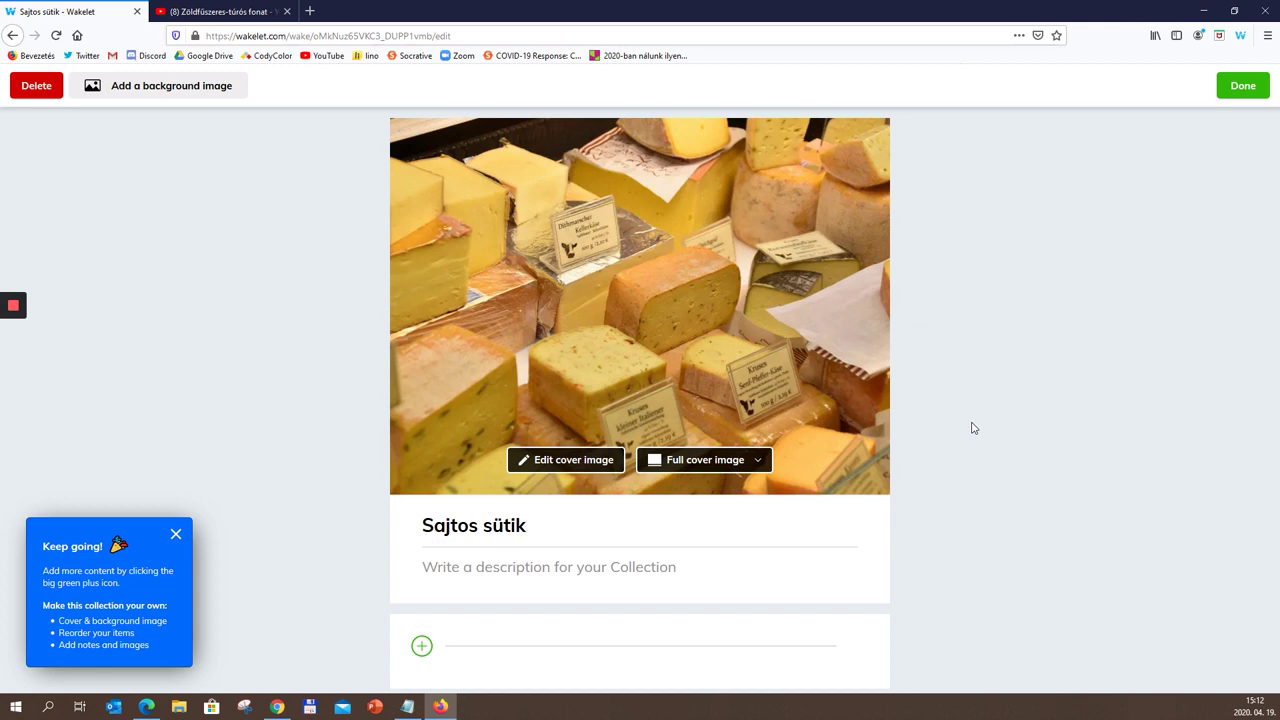
{"action": "left_click", "coordinate": [758, 463]}
{"action": "left_click", "coordinate": [737, 522]}
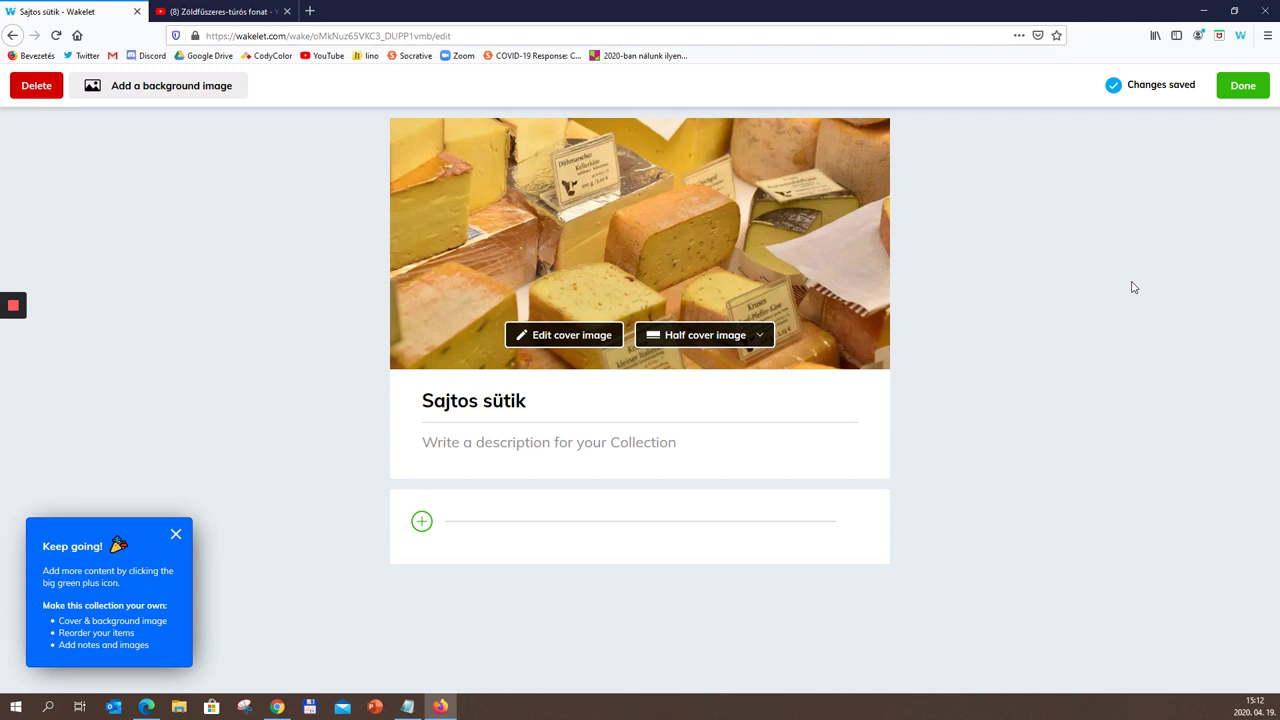
Step: Copy the share link of the Zöldfűszeres-túrós fonat video on YouTube and add it as an item to the Sajtos sütik collection
{"action": "left_click", "coordinate": [422, 522]}
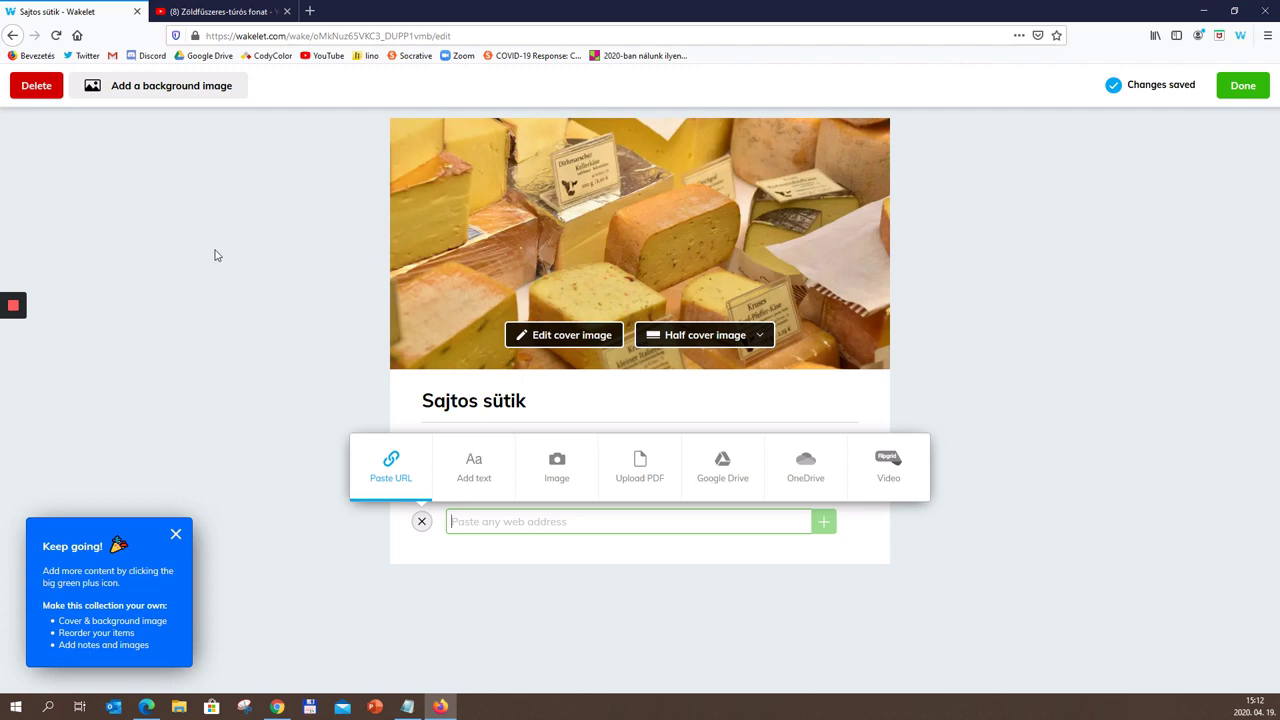
{"action": "left_click", "coordinate": [245, 12]}
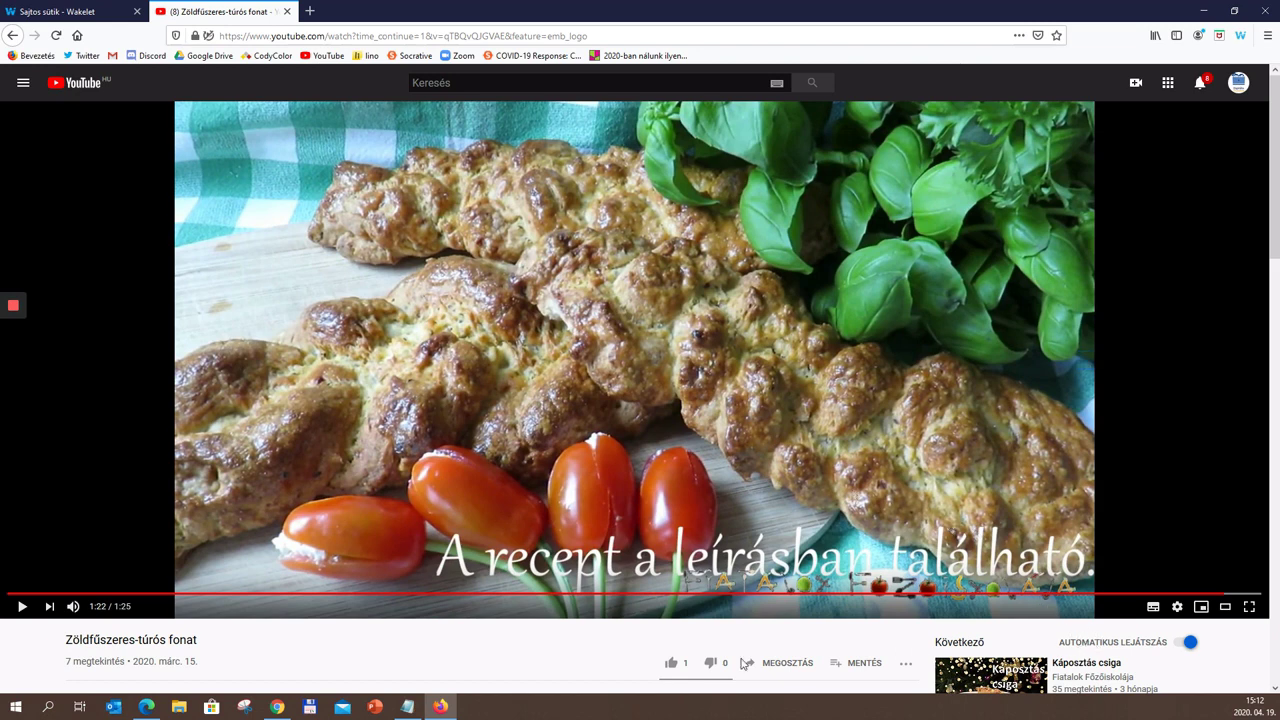
{"action": "left_click", "coordinate": [787, 663]}
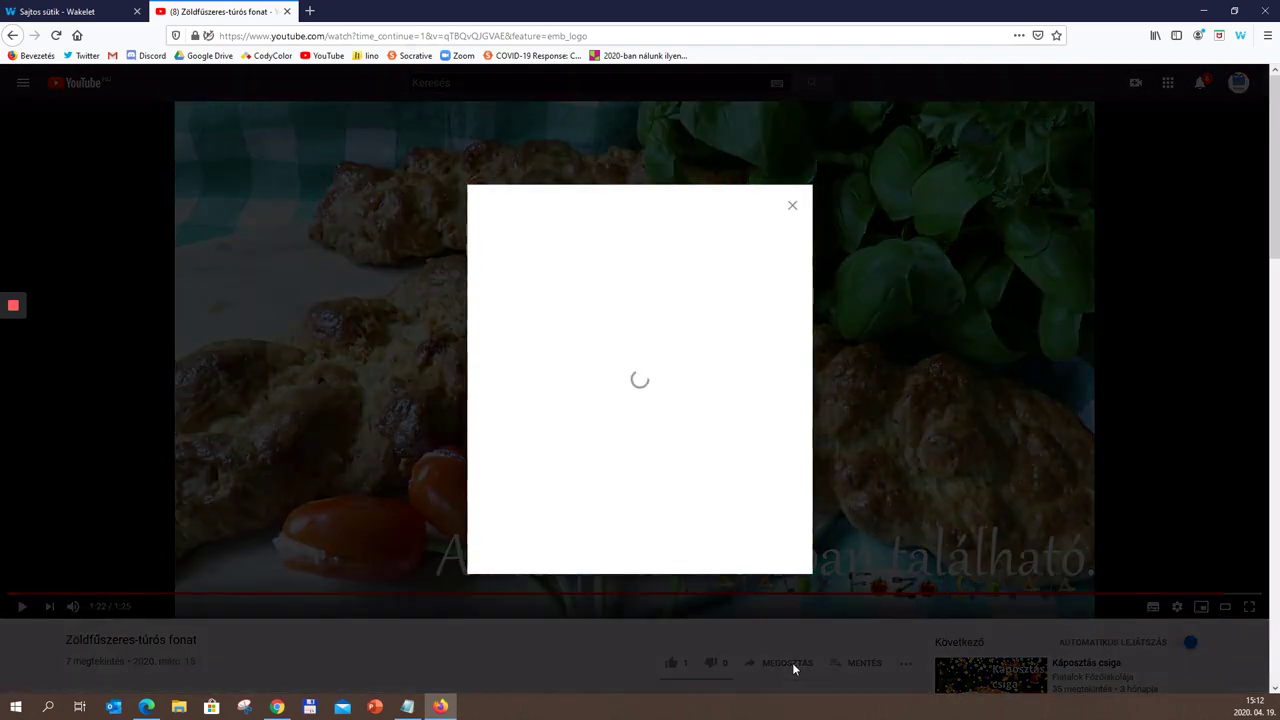
{"action": "left_click", "coordinate": [758, 410]}
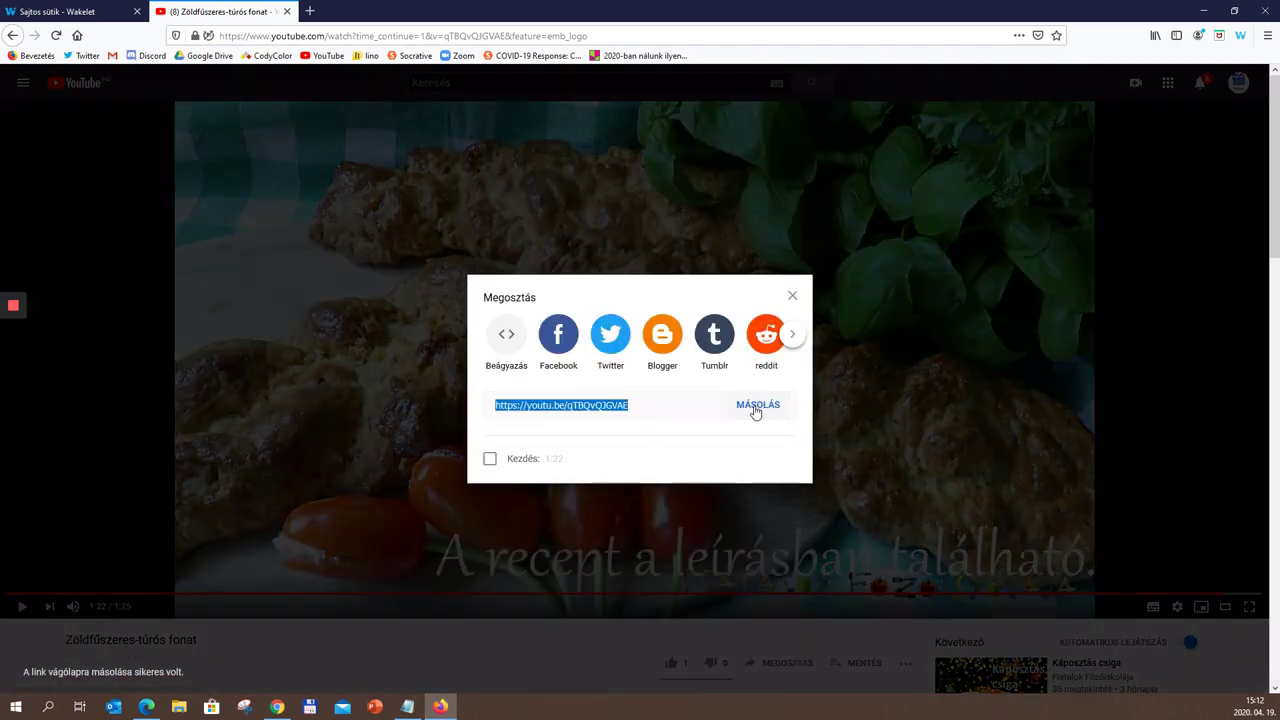
{"action": "left_click", "coordinate": [100, 14]}
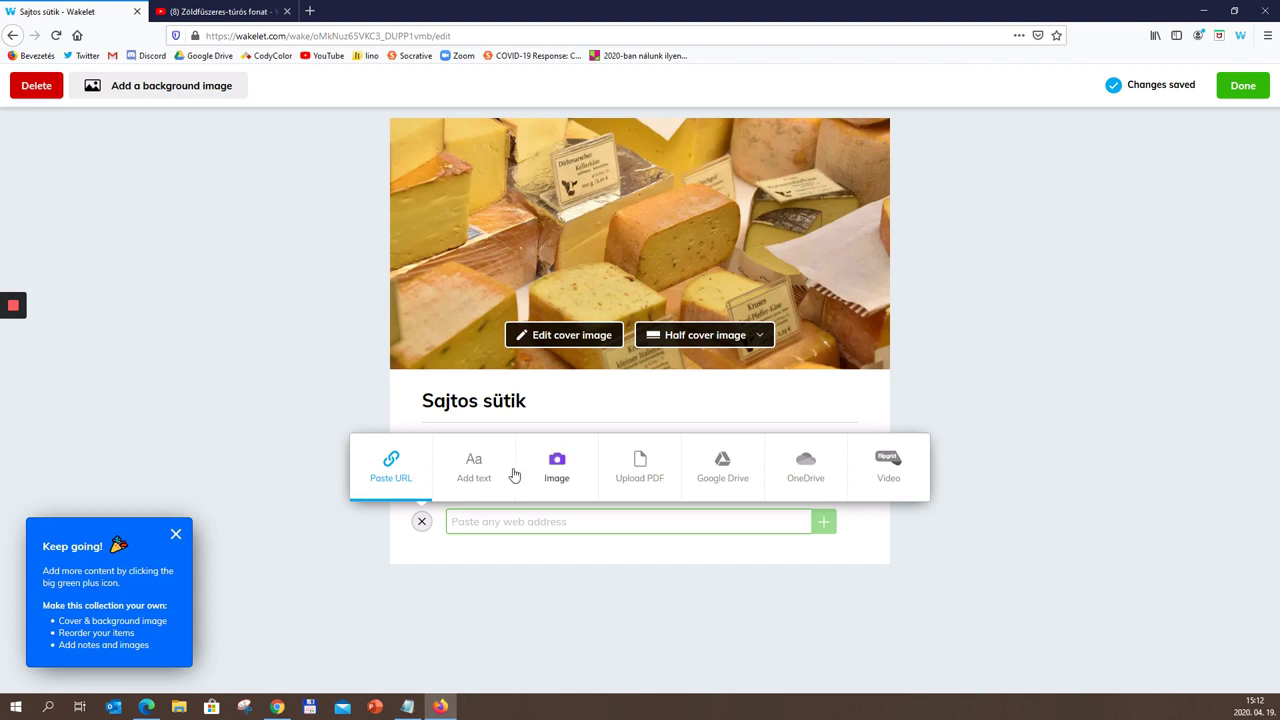
{"action": "left_click", "coordinate": [494, 521]}
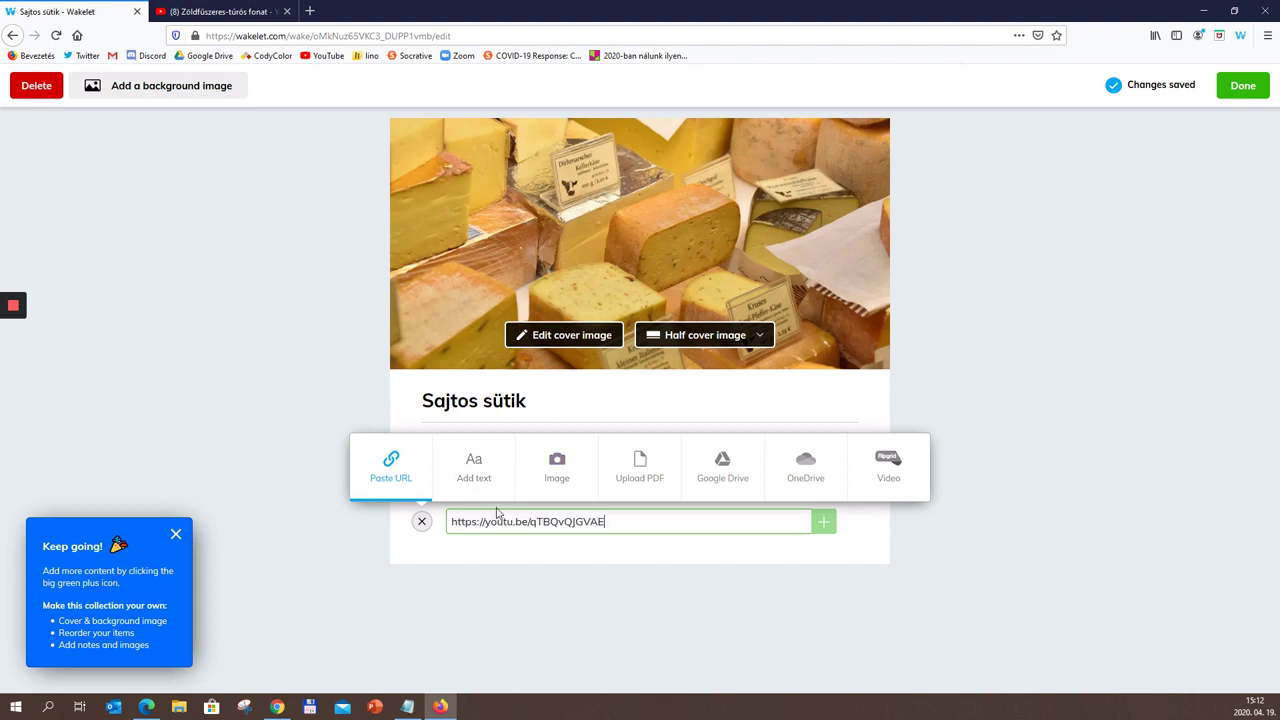
{"action": "key", "text": "ctrl+v"}
{"action": "key", "text": "Return"}
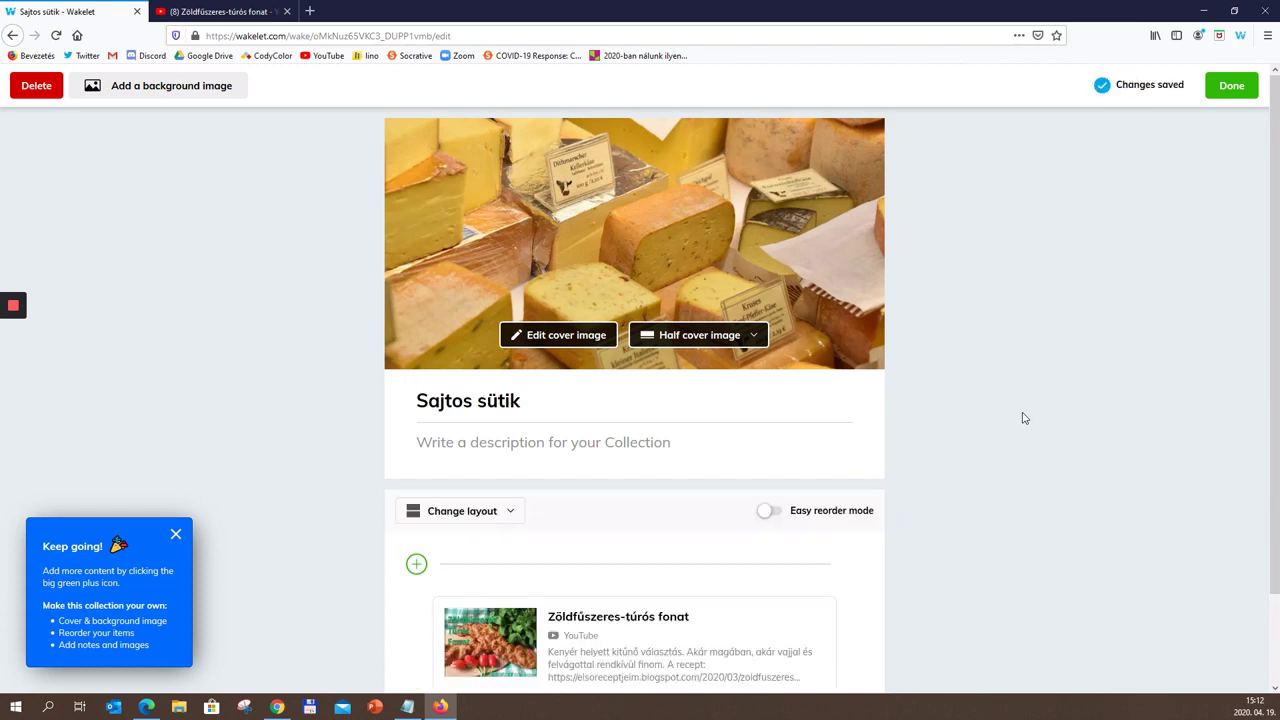
Step: Finish editing Sajtos sütik, check its card in the Sütemények collection and finish the contributor's editing there
{"action": "scroll", "coordinate": [1028, 409], "scroll_direction": "down", "scroll_amount": 1}
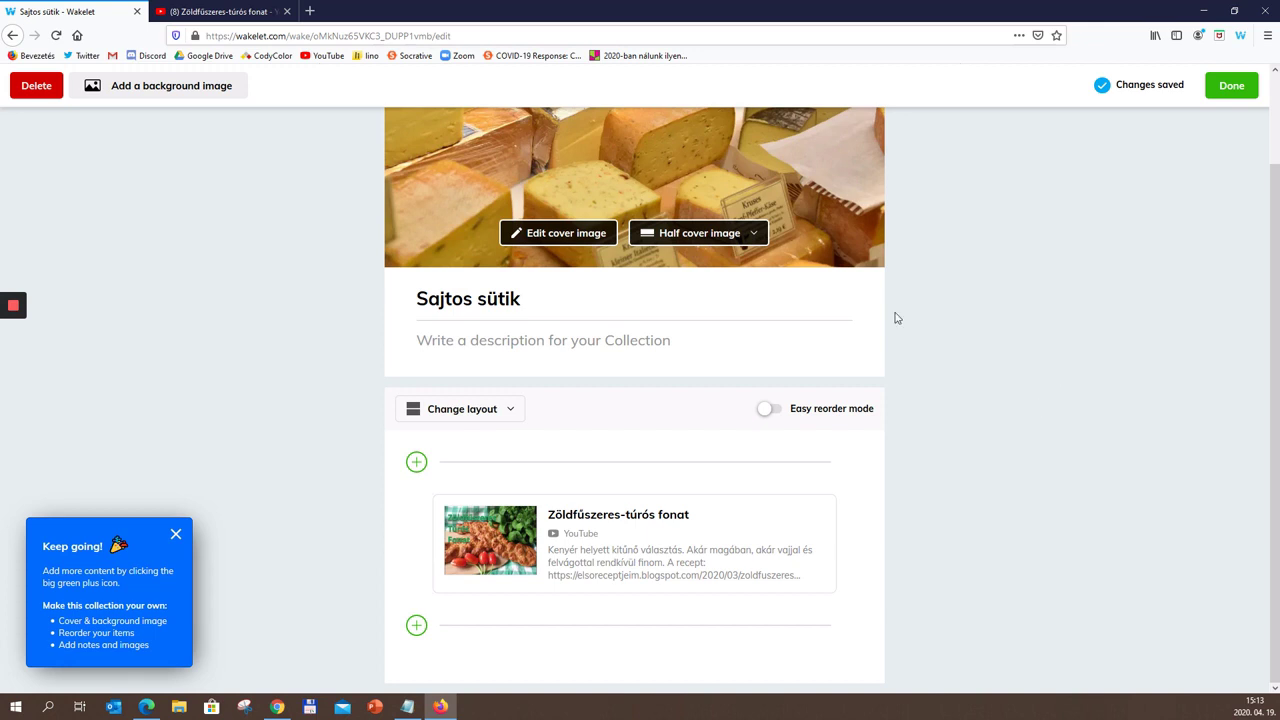
{"action": "left_click", "coordinate": [1233, 88]}
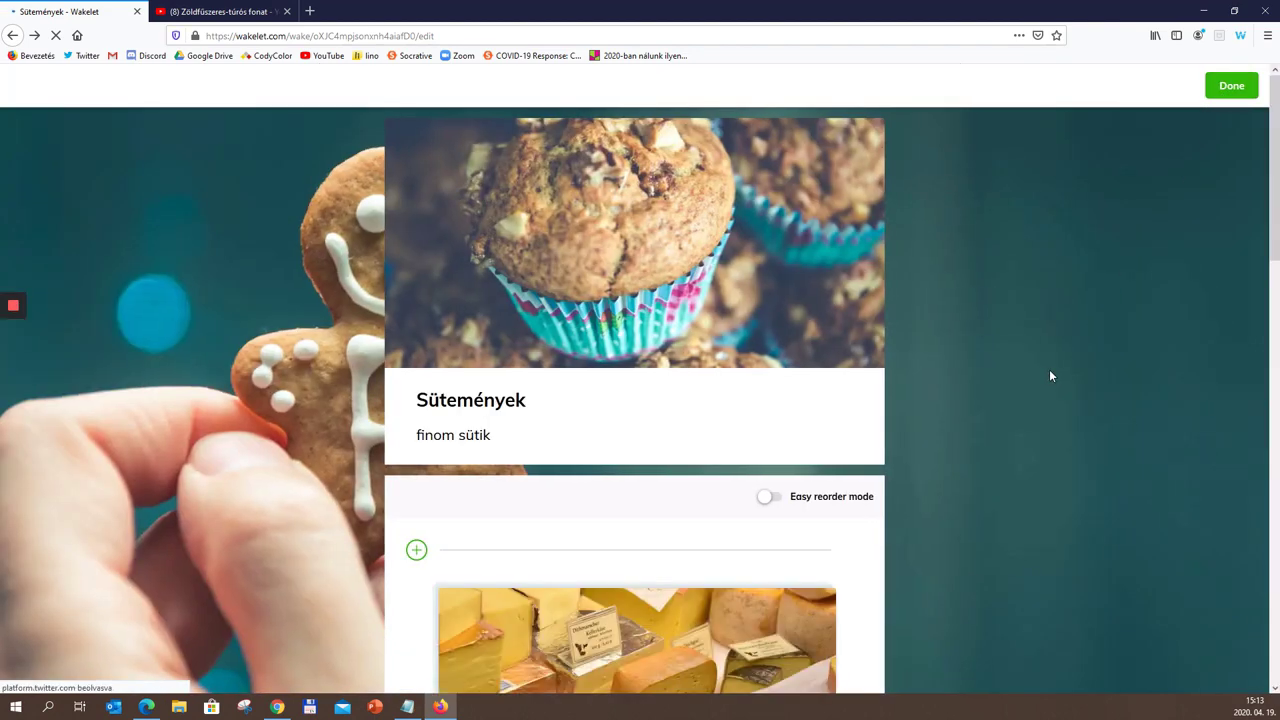
{"action": "scroll", "coordinate": [1046, 361], "scroll_direction": "down", "scroll_amount": 3}
{"action": "scroll", "coordinate": [1046, 361], "scroll_direction": "down", "scroll_amount": 2}
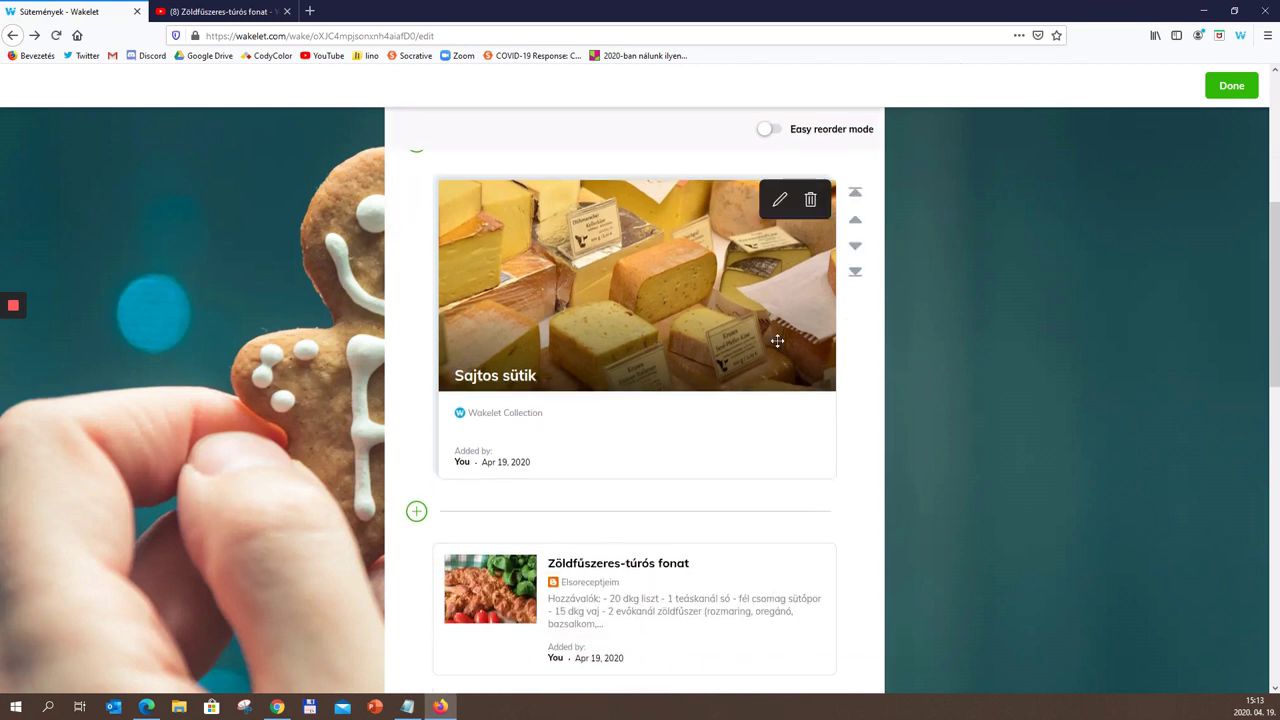
{"action": "scroll", "coordinate": [956, 433], "scroll_direction": "up", "scroll_amount": 4}
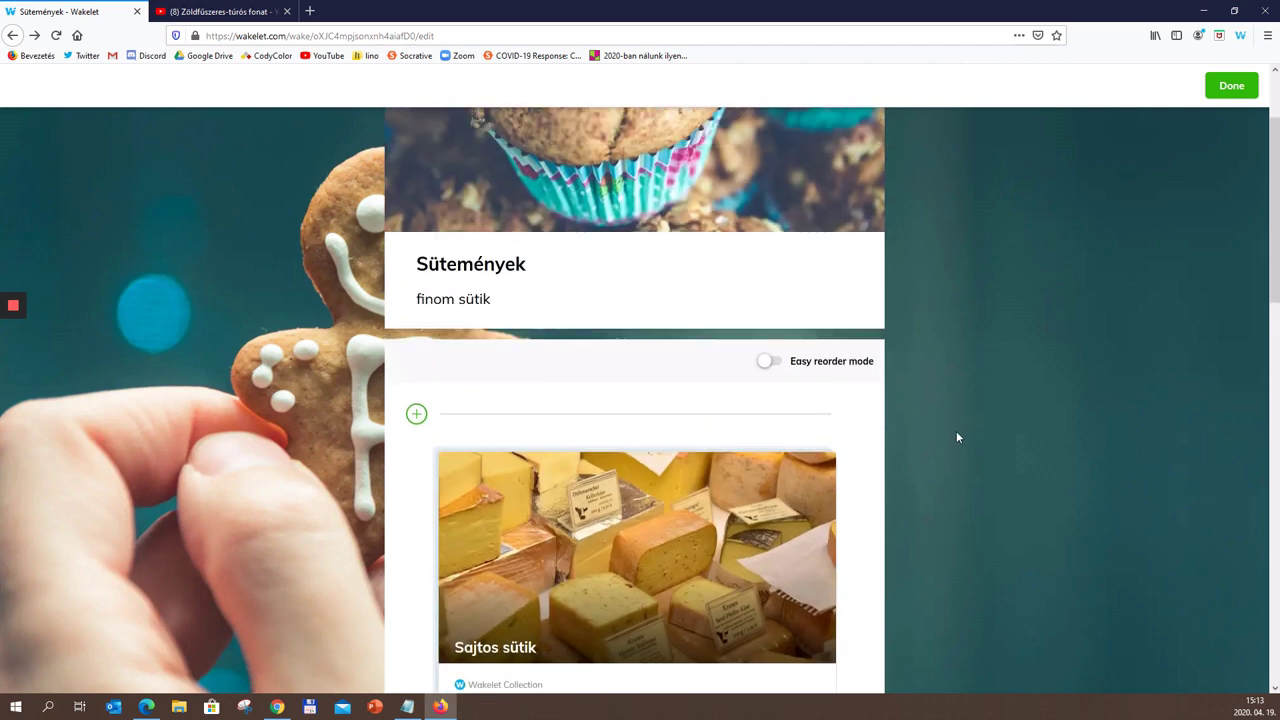
{"action": "scroll", "coordinate": [959, 420], "scroll_direction": "up", "scroll_amount": 2}
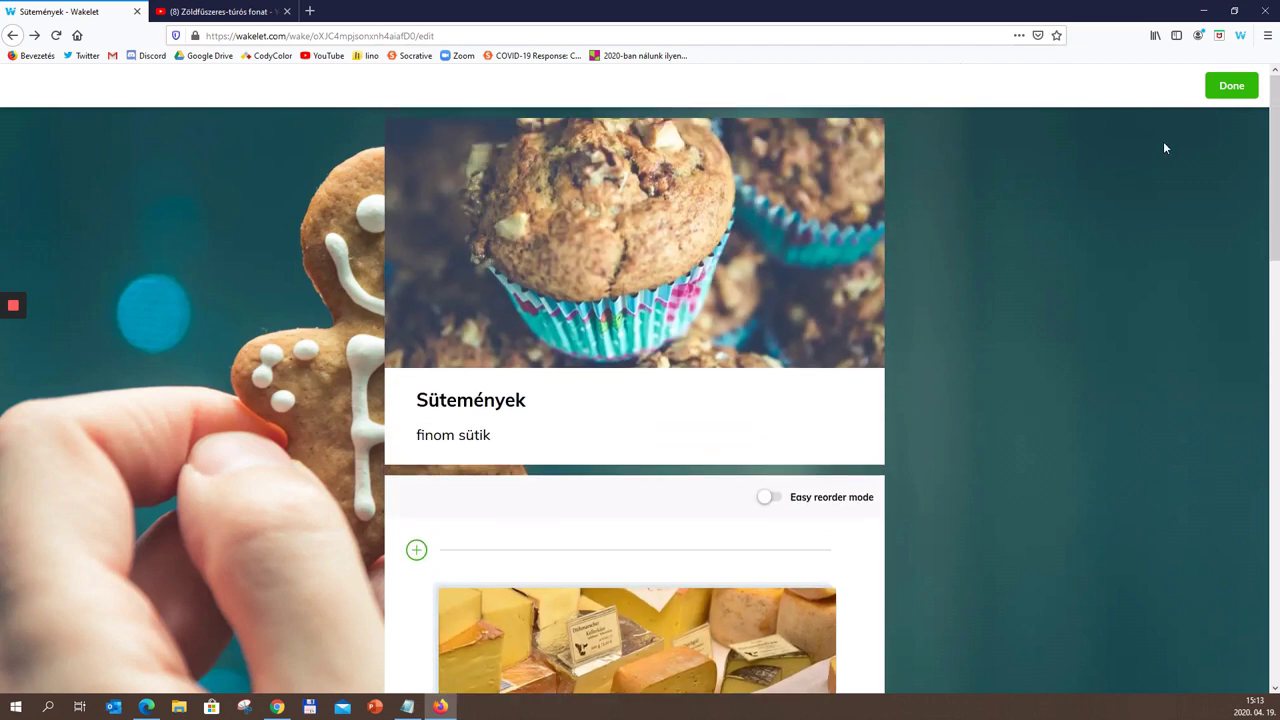
{"action": "left_click", "coordinate": [1240, 86]}
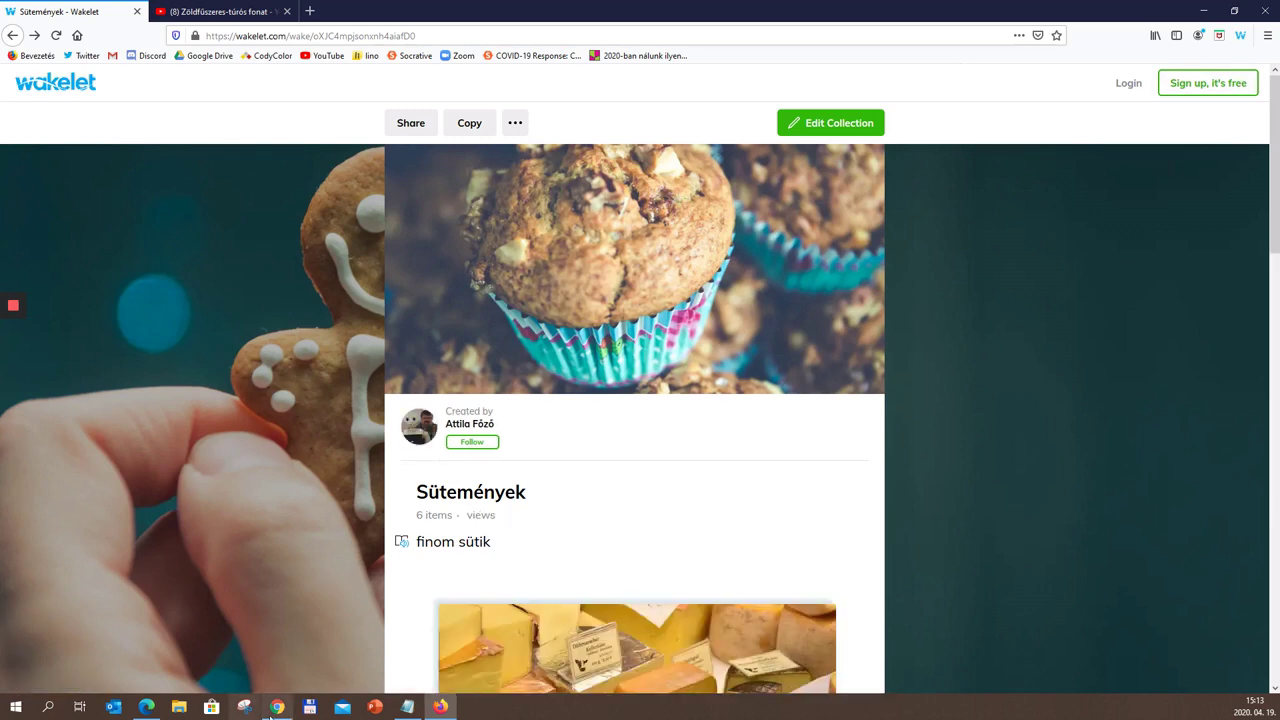
Step: Switch to Chrome, look over the owner's Sütemények collection and finish editing it to load the contributor's additions
{"action": "left_click", "coordinate": [277, 706]}
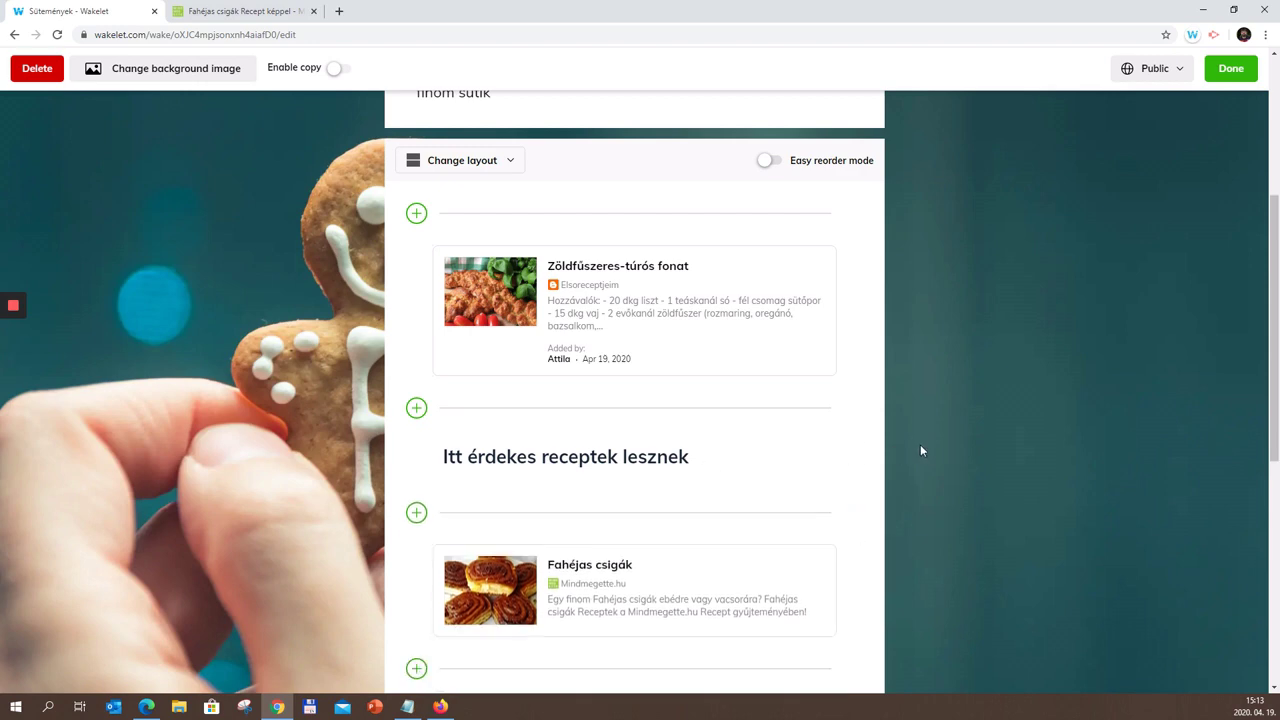
{"action": "scroll", "coordinate": [922, 490], "scroll_direction": "up", "scroll_amount": 3}
{"action": "scroll", "coordinate": [925, 475], "scroll_direction": "down", "scroll_amount": 1}
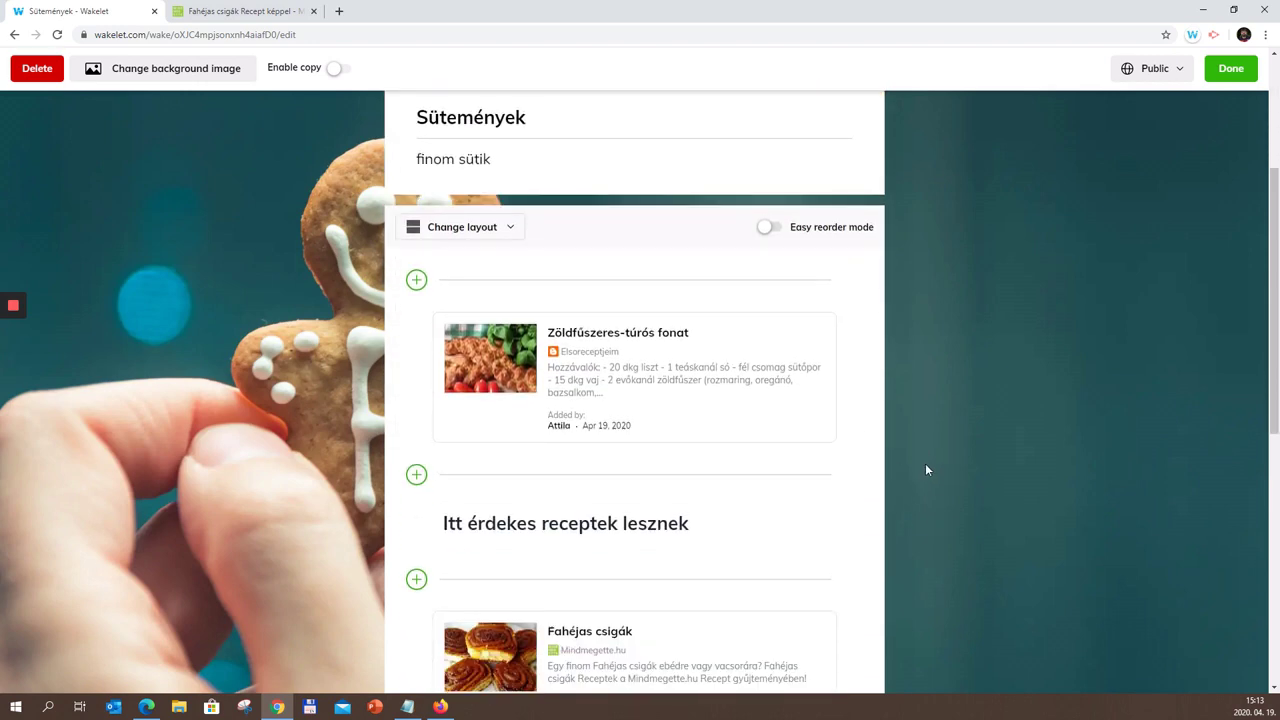
{"action": "scroll", "coordinate": [926, 468], "scroll_direction": "up", "scroll_amount": 1}
{"action": "scroll", "coordinate": [926, 468], "scroll_direction": "up", "scroll_amount": 2}
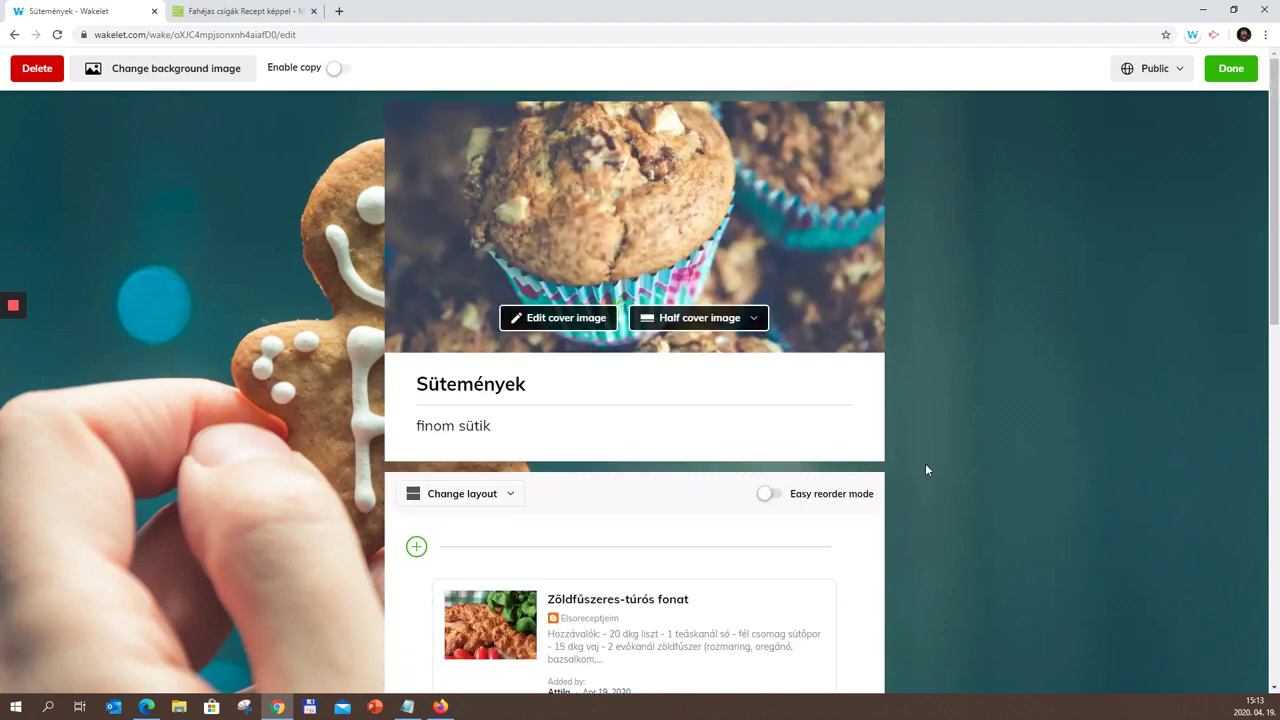
{"action": "scroll", "coordinate": [926, 465], "scroll_direction": "down", "scroll_amount": 2}
{"action": "scroll", "coordinate": [926, 467], "scroll_direction": "up", "scroll_amount": 2}
{"action": "left_click", "coordinate": [1237, 74]}
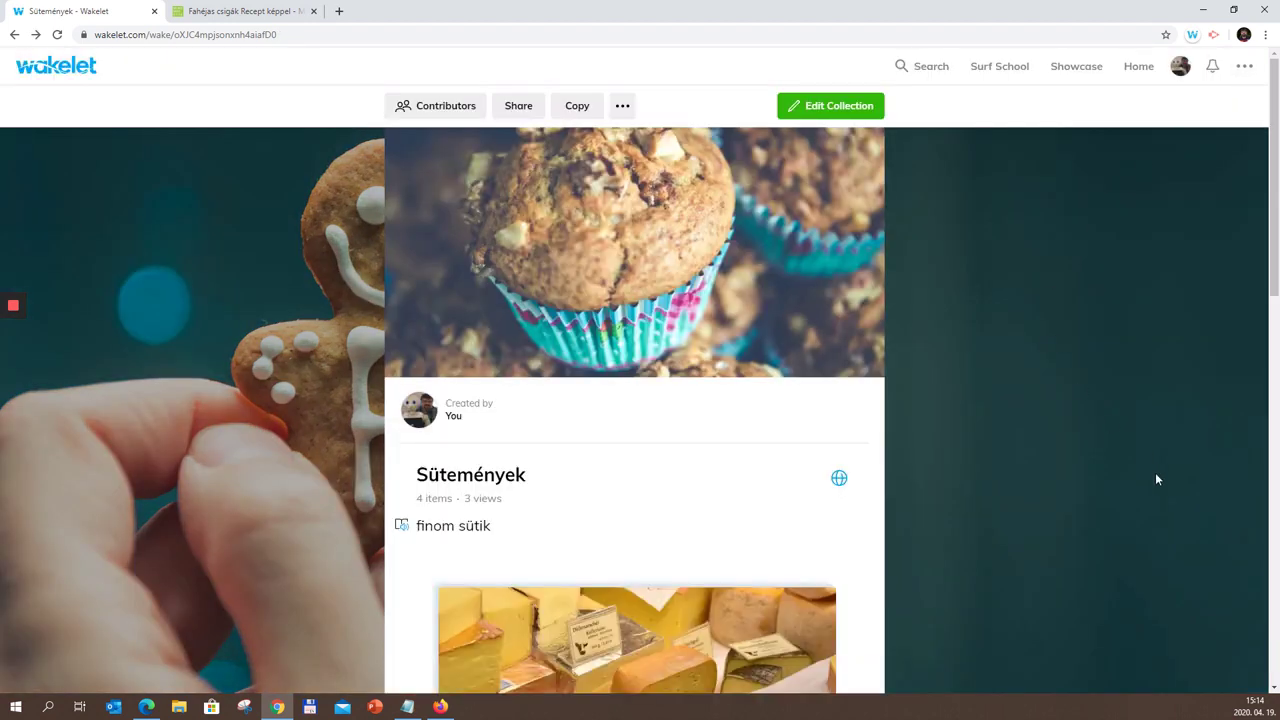
Step: Look over the items the contributor added to the Sütemények collection, including who added them
{"action": "scroll", "coordinate": [1064, 505], "scroll_direction": "down", "scroll_amount": 3}
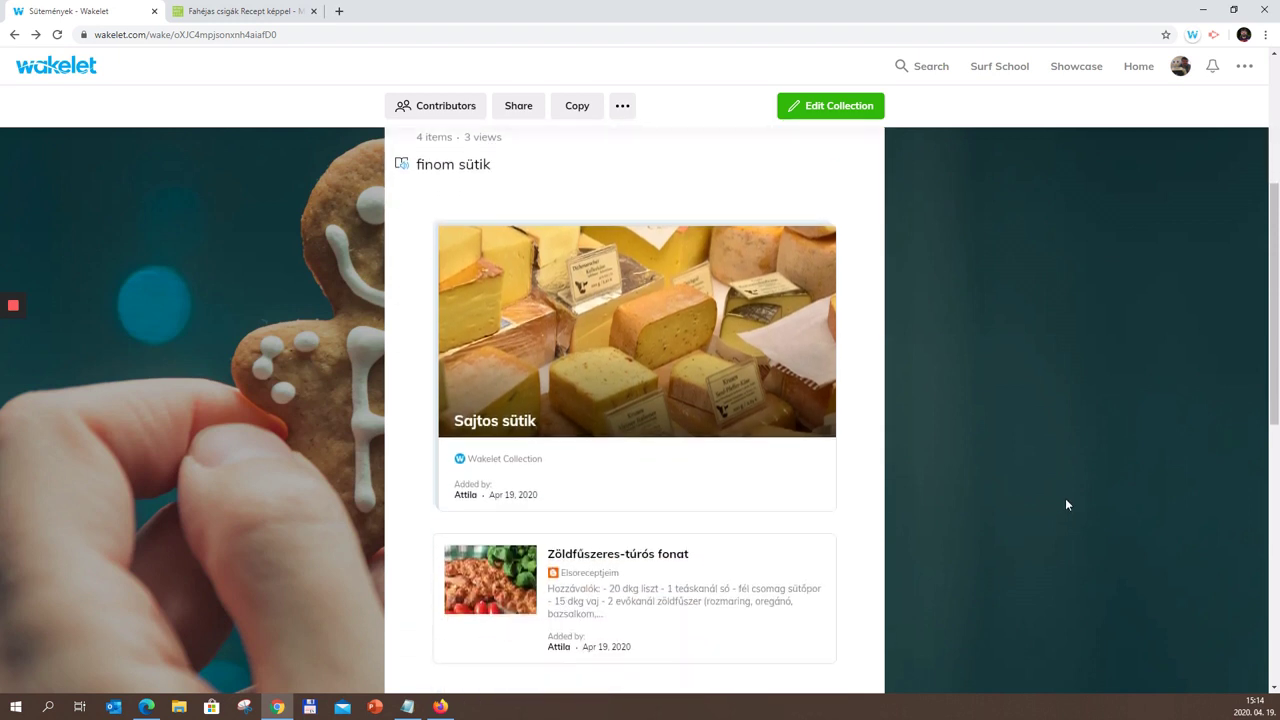
{"action": "scroll", "coordinate": [1068, 496], "scroll_direction": "down", "scroll_amount": 2}
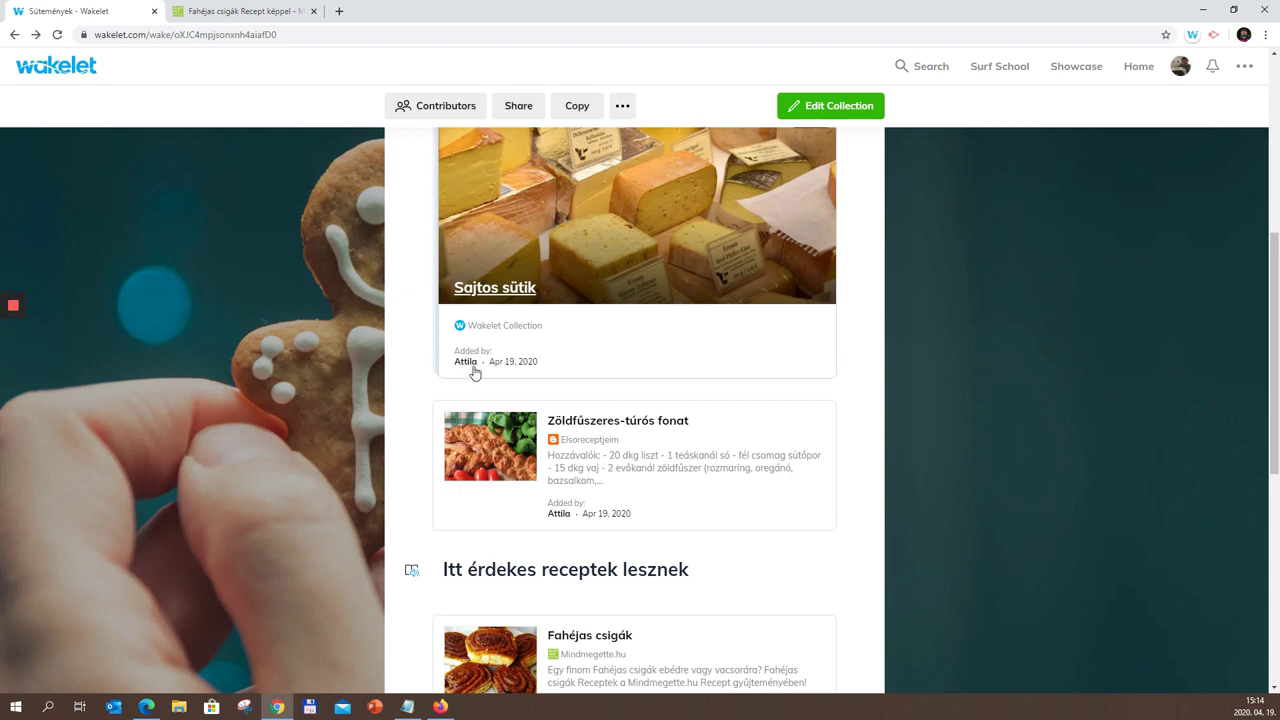
{"action": "mouse_move", "coordinate": [627, 440]}
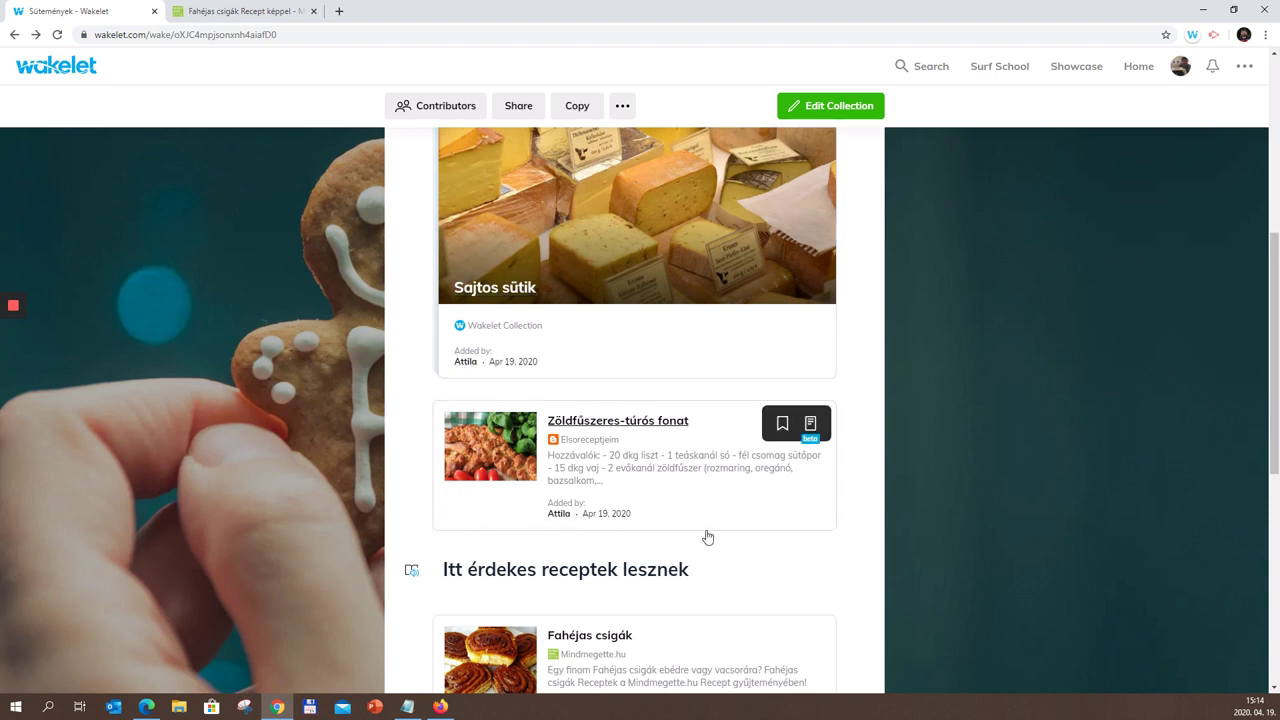
{"action": "scroll", "coordinate": [1017, 494], "scroll_direction": "up", "scroll_amount": 3}
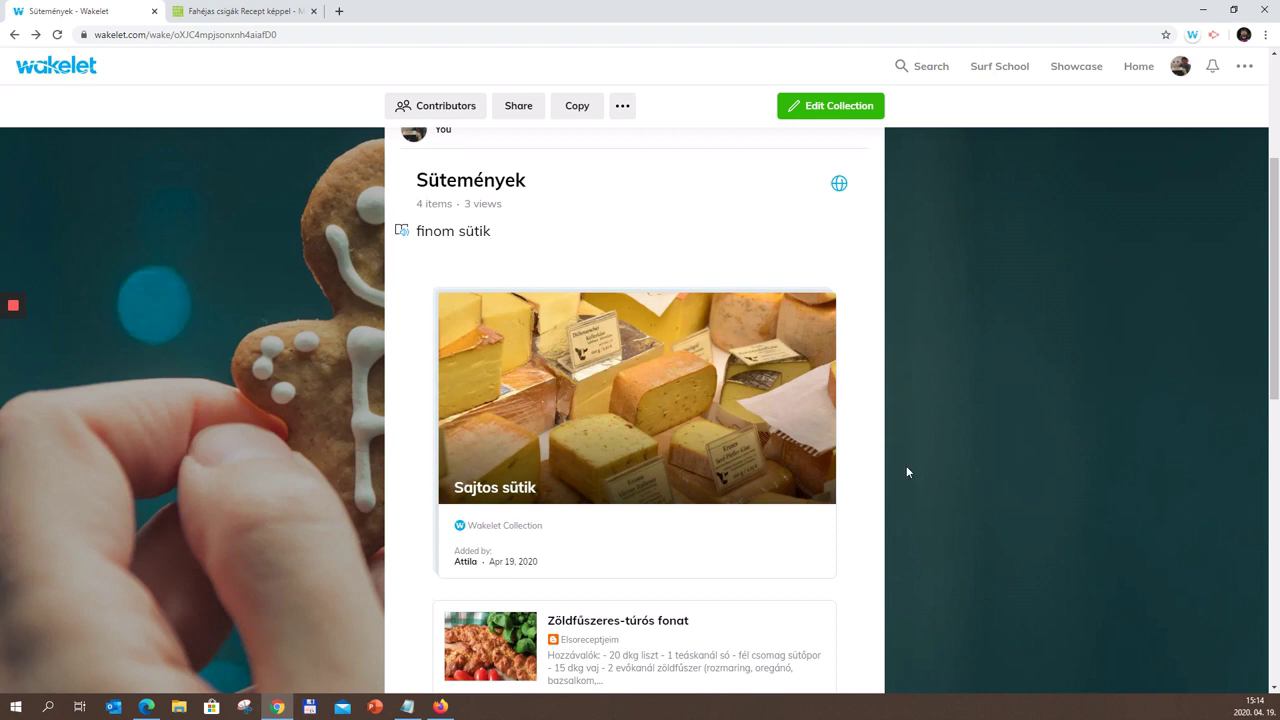
Step: Open the nested Sajtos sütik collection, view its contents and return to the Sütemények collection
{"action": "left_click", "coordinate": [490, 498]}
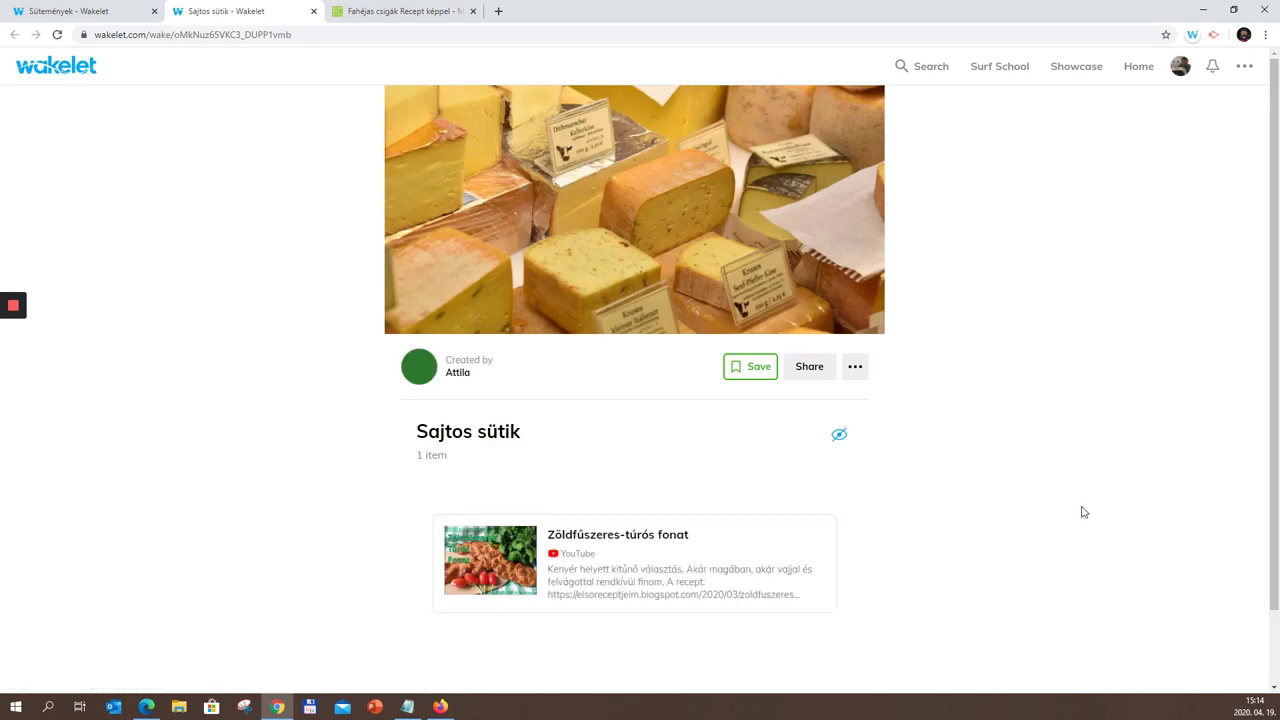
{"action": "scroll", "coordinate": [1082, 513], "scroll_direction": "down", "scroll_amount": 2}
{"action": "scroll", "coordinate": [1082, 510], "scroll_direction": "up", "scroll_amount": 2}
{"action": "left_click", "coordinate": [101, 12]}
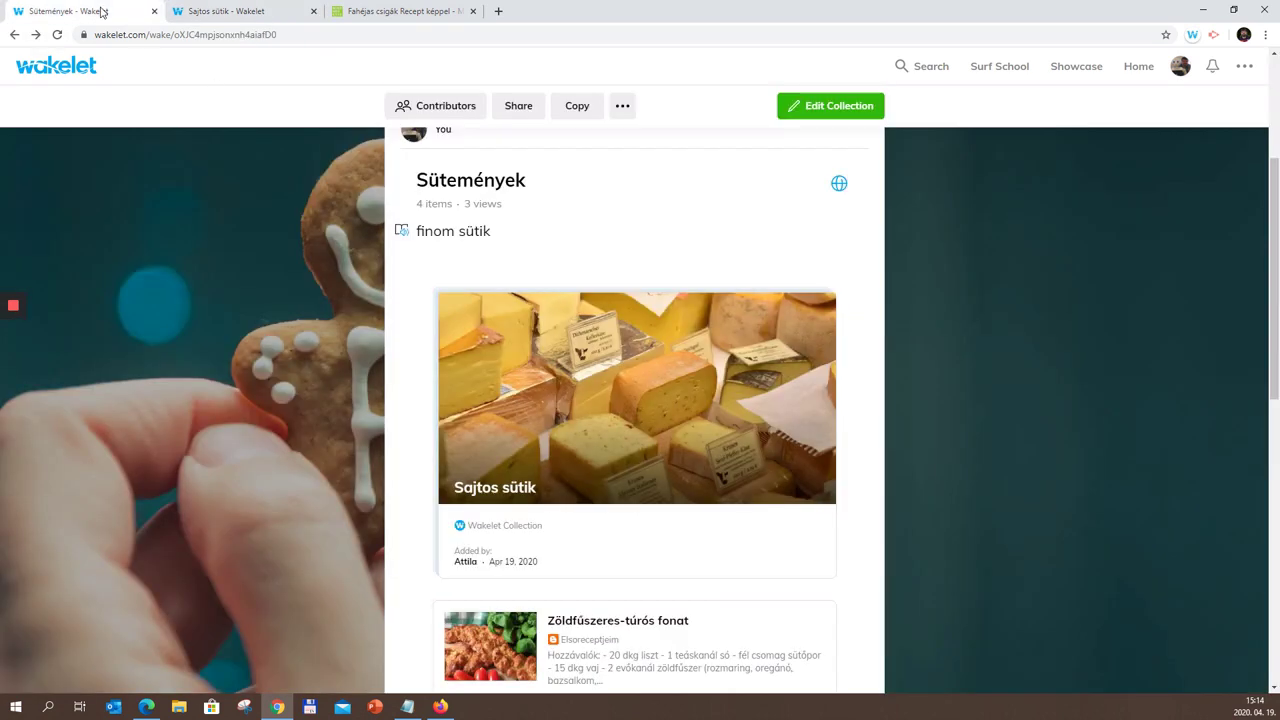
Step: Review the contributor invitation options and the list of current contributors for Sütemények, and close the dialog
{"action": "scroll", "coordinate": [1106, 400], "scroll_direction": "up", "scroll_amount": 3}
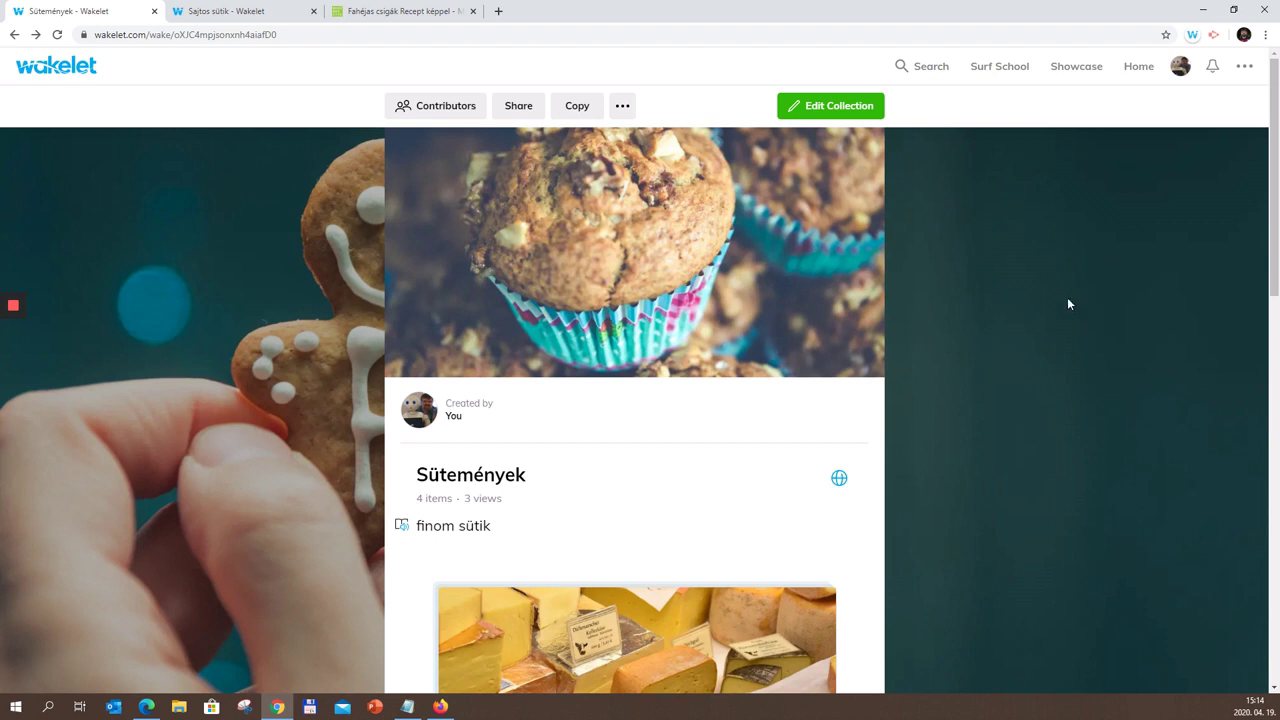
{"action": "left_click", "coordinate": [456, 108]}
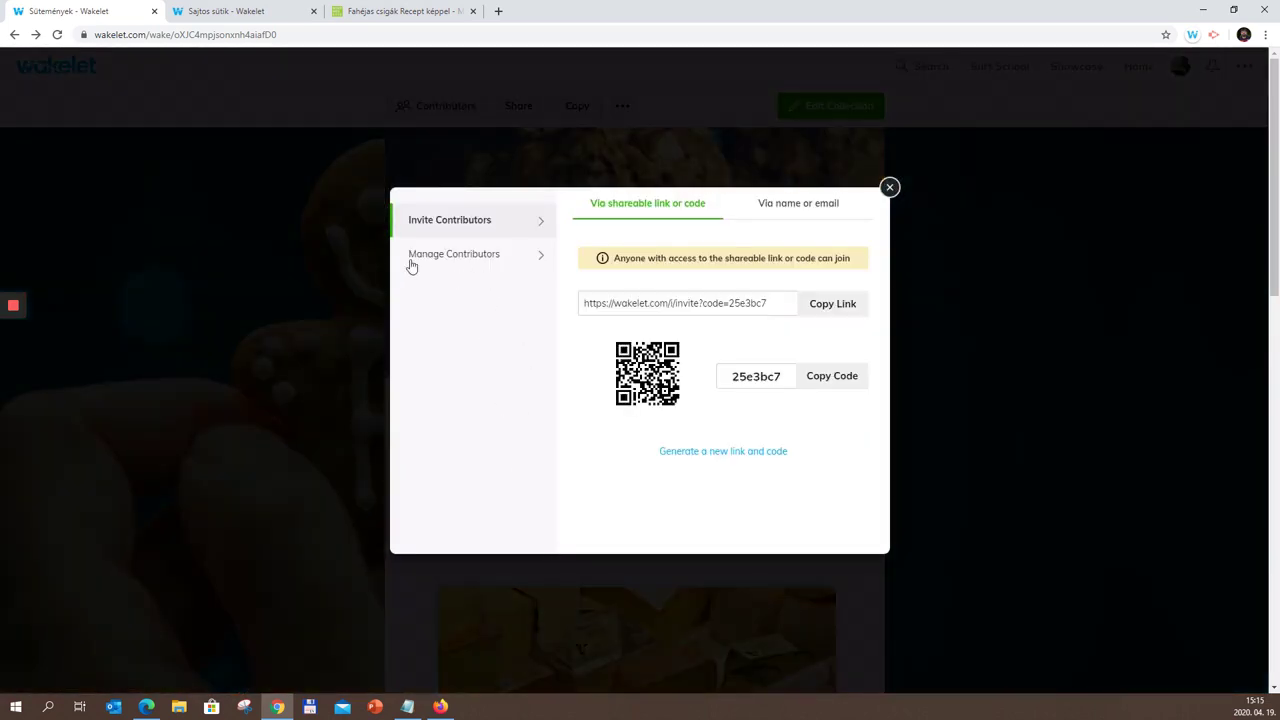
{"action": "left_click", "coordinate": [488, 262]}
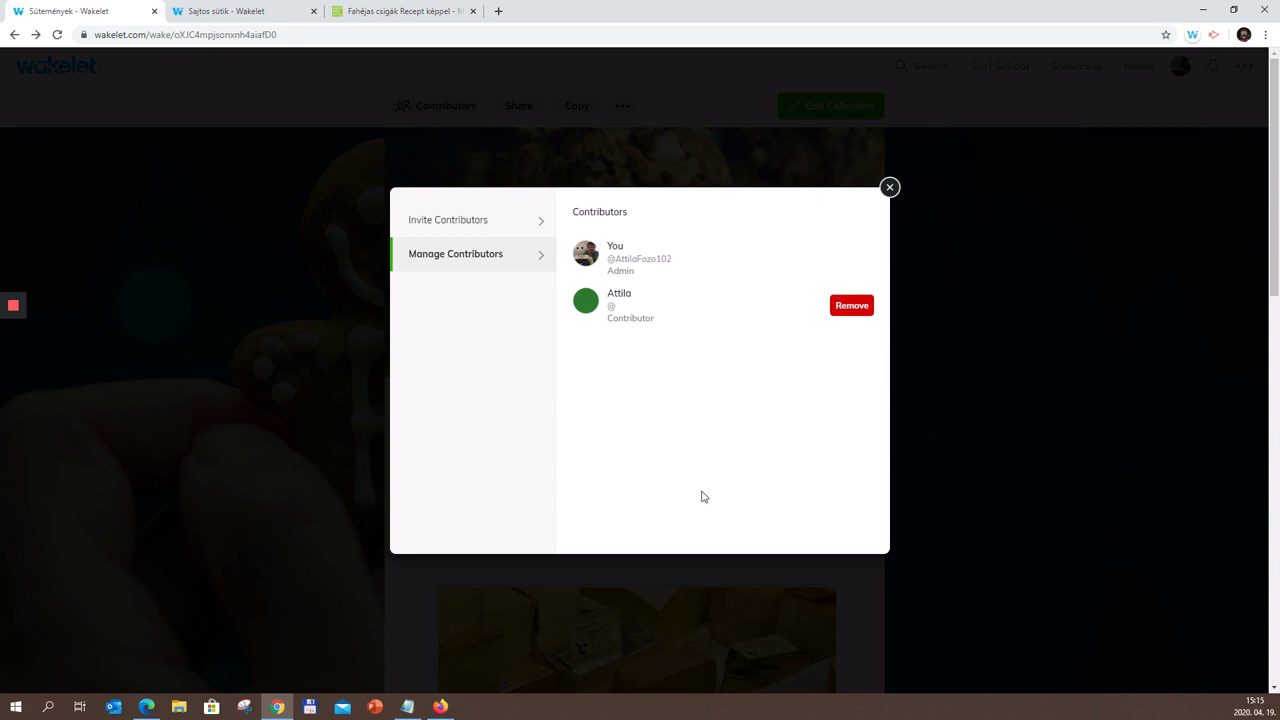
{"action": "left_click", "coordinate": [889, 188]}
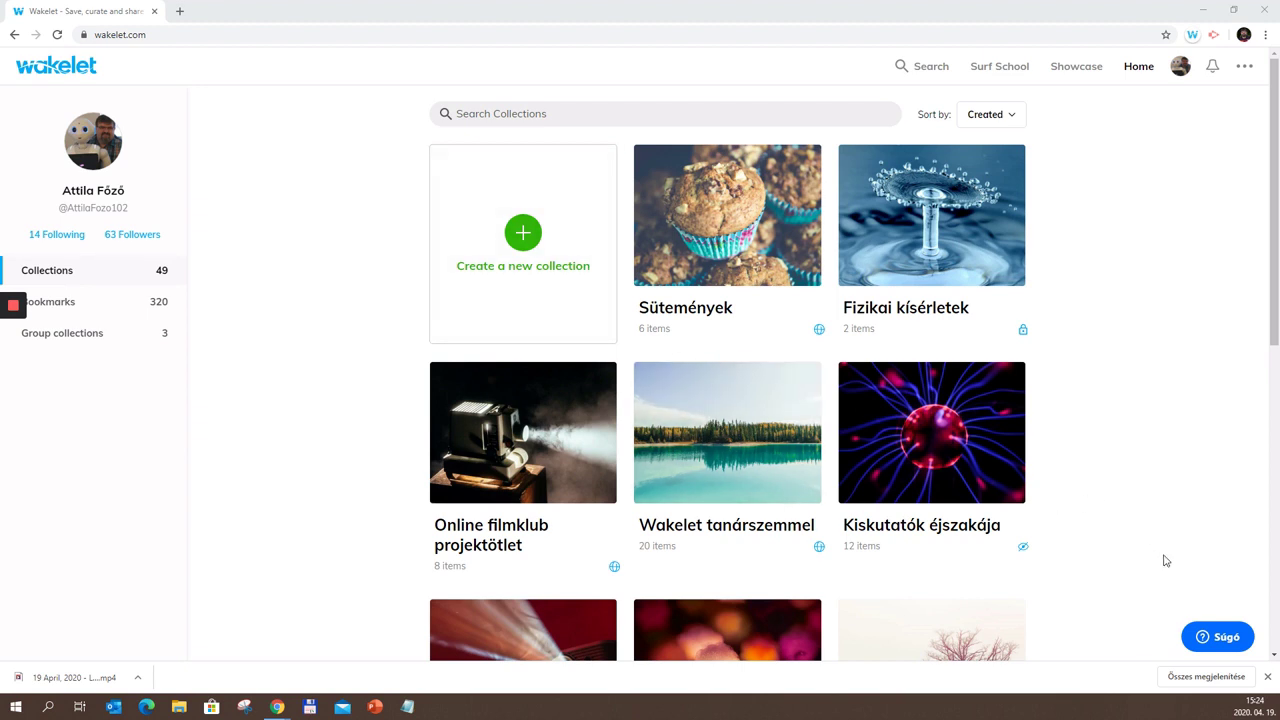
Step: View the new-feature notifications and the Community Showcase page, and return to the home page
{"action": "left_click", "coordinate": [1267, 676]}
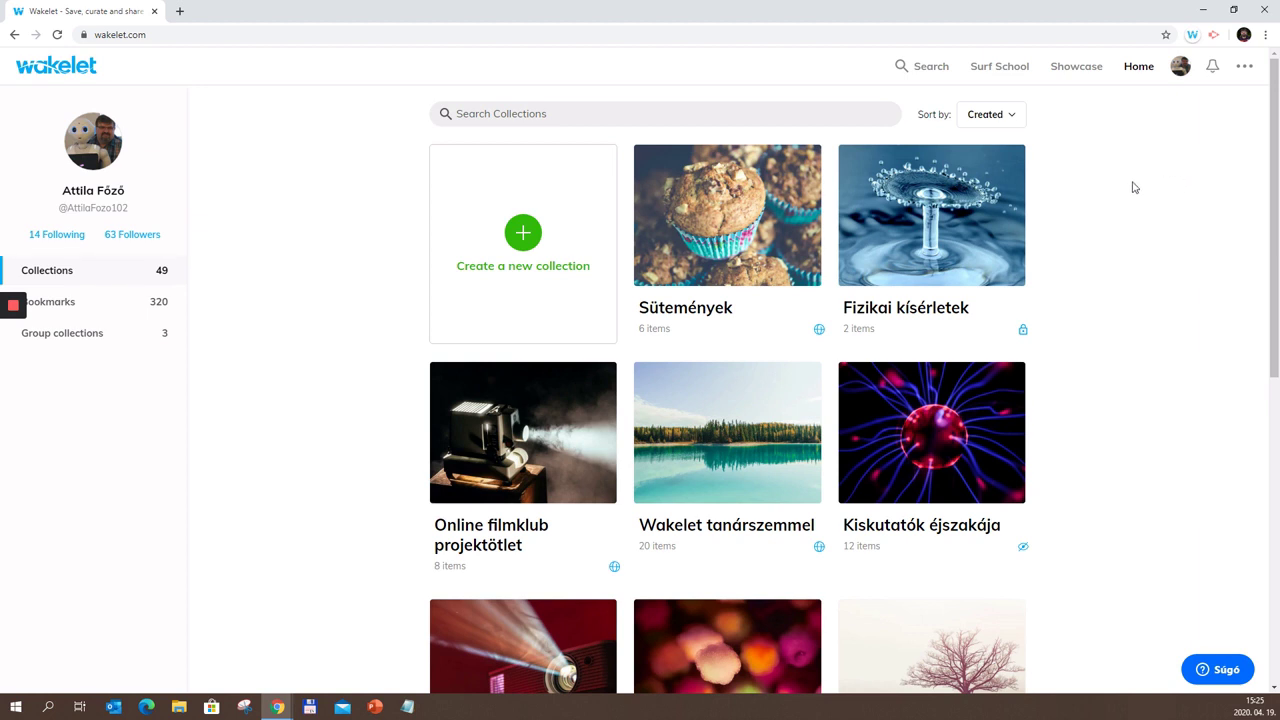
{"action": "left_click", "coordinate": [1214, 69]}
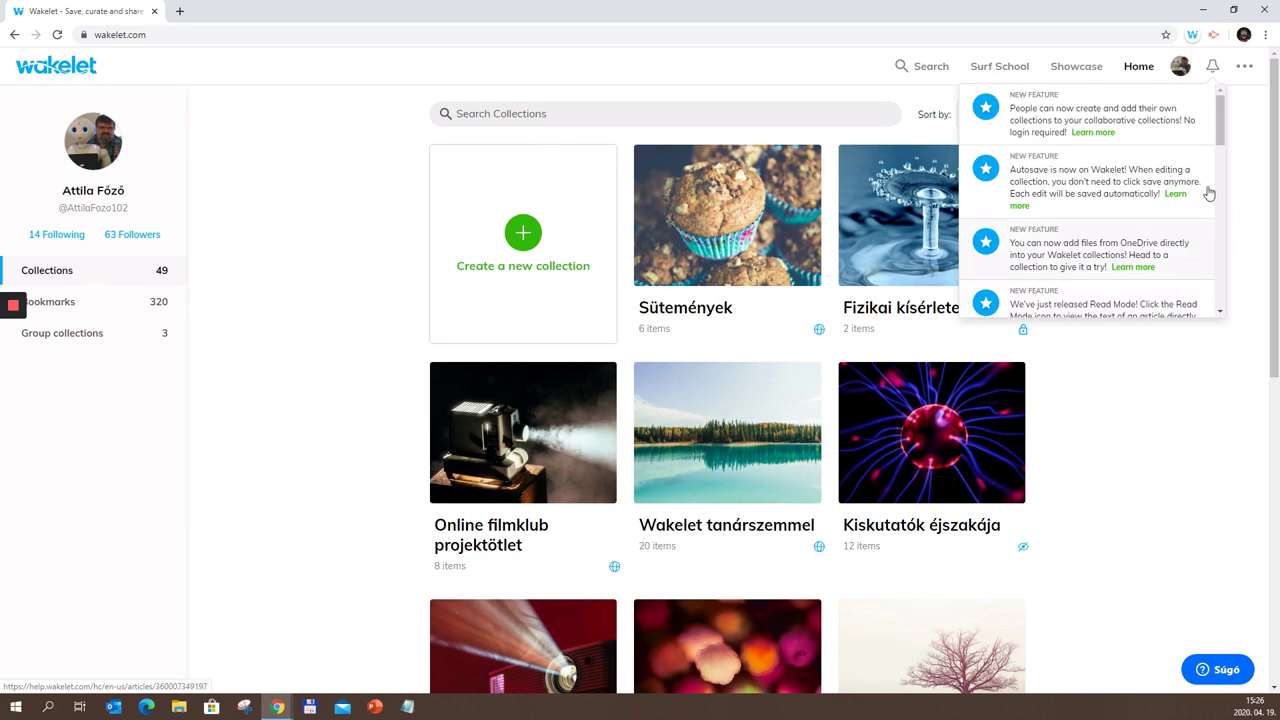
{"action": "left_click", "coordinate": [1076, 68]}
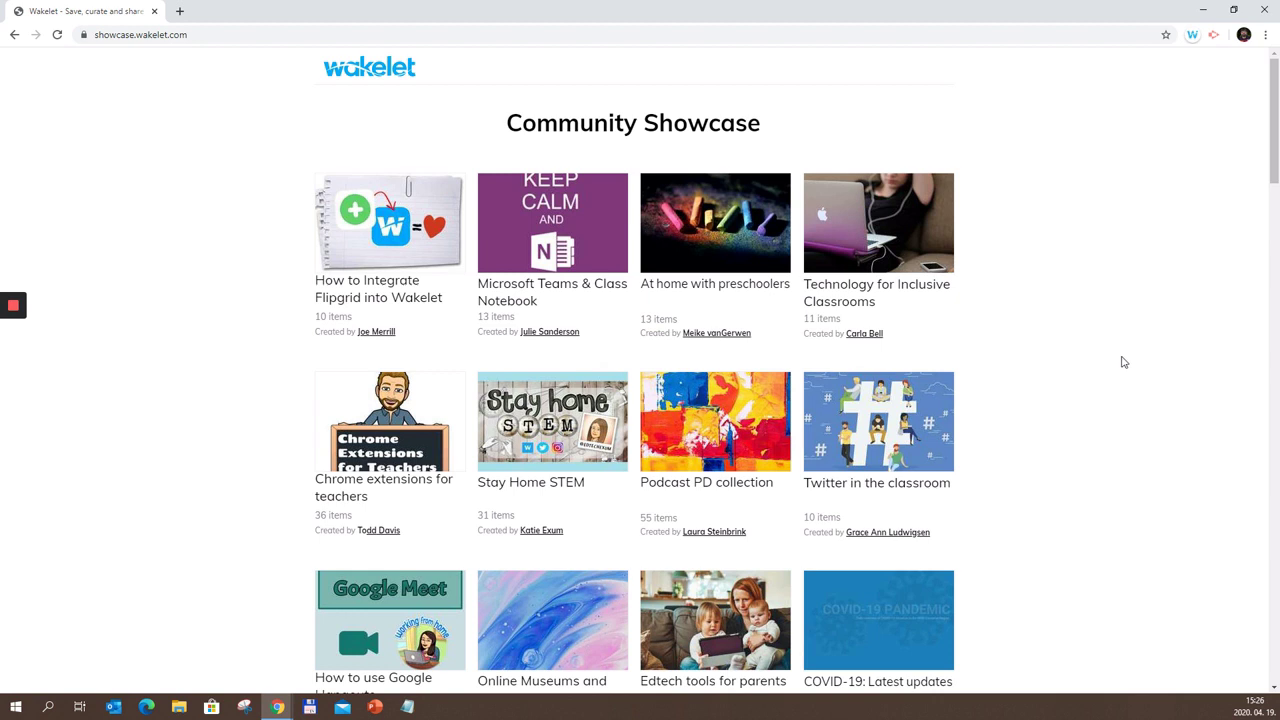
{"action": "left_click", "coordinate": [13, 35]}
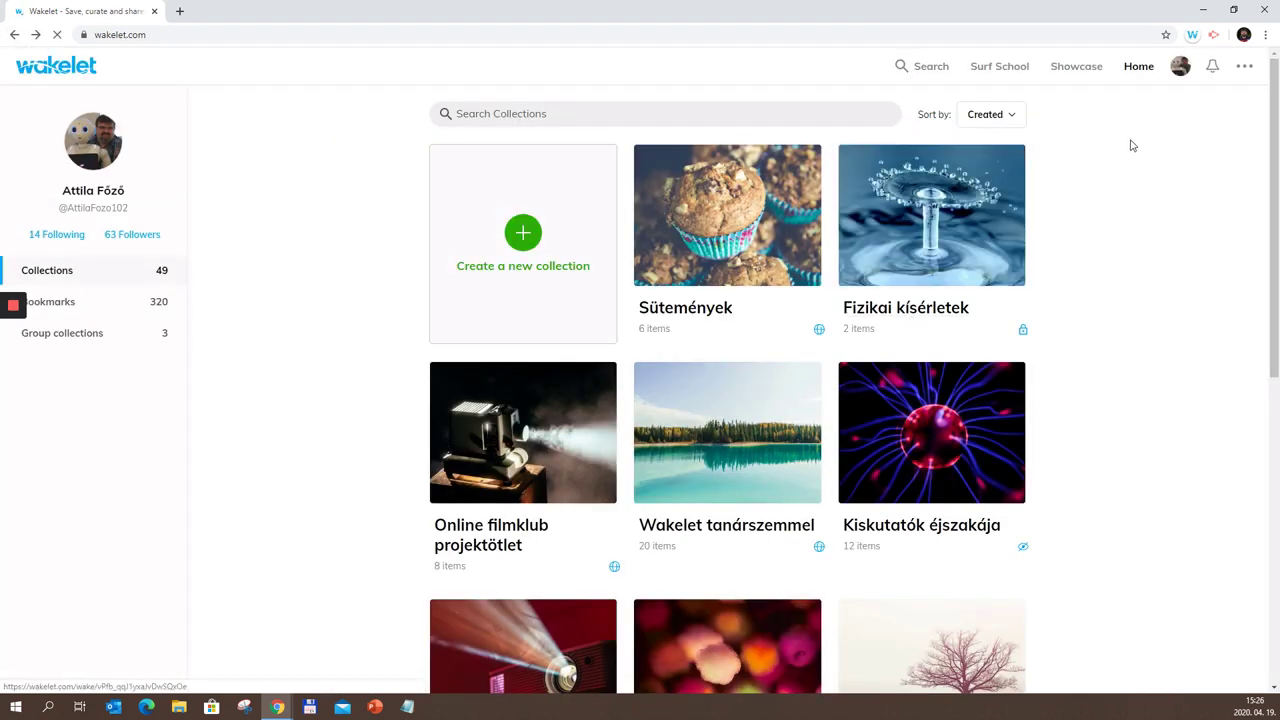
Step: Browse the Surf School page's sections on personal use, sharing content and collaboration, and return to the home page
{"action": "left_click", "coordinate": [977, 74]}
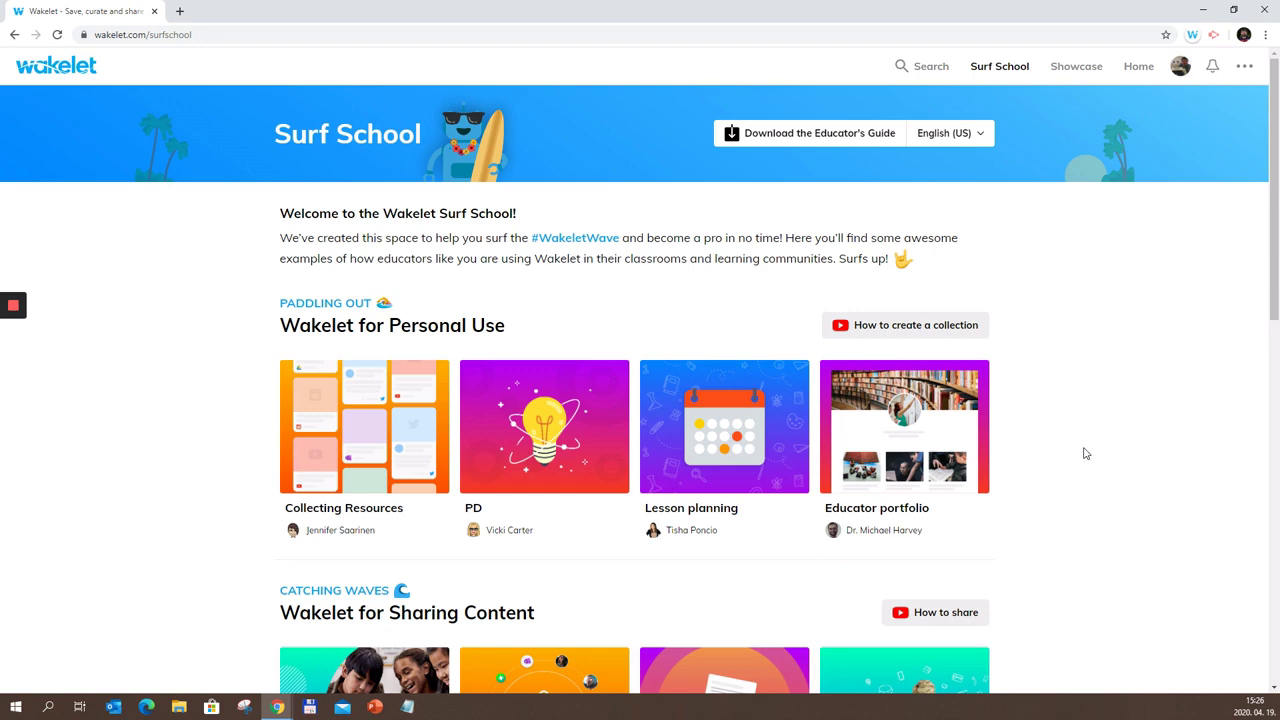
{"action": "scroll", "coordinate": [1085, 453], "scroll_direction": "down", "scroll_amount": 4}
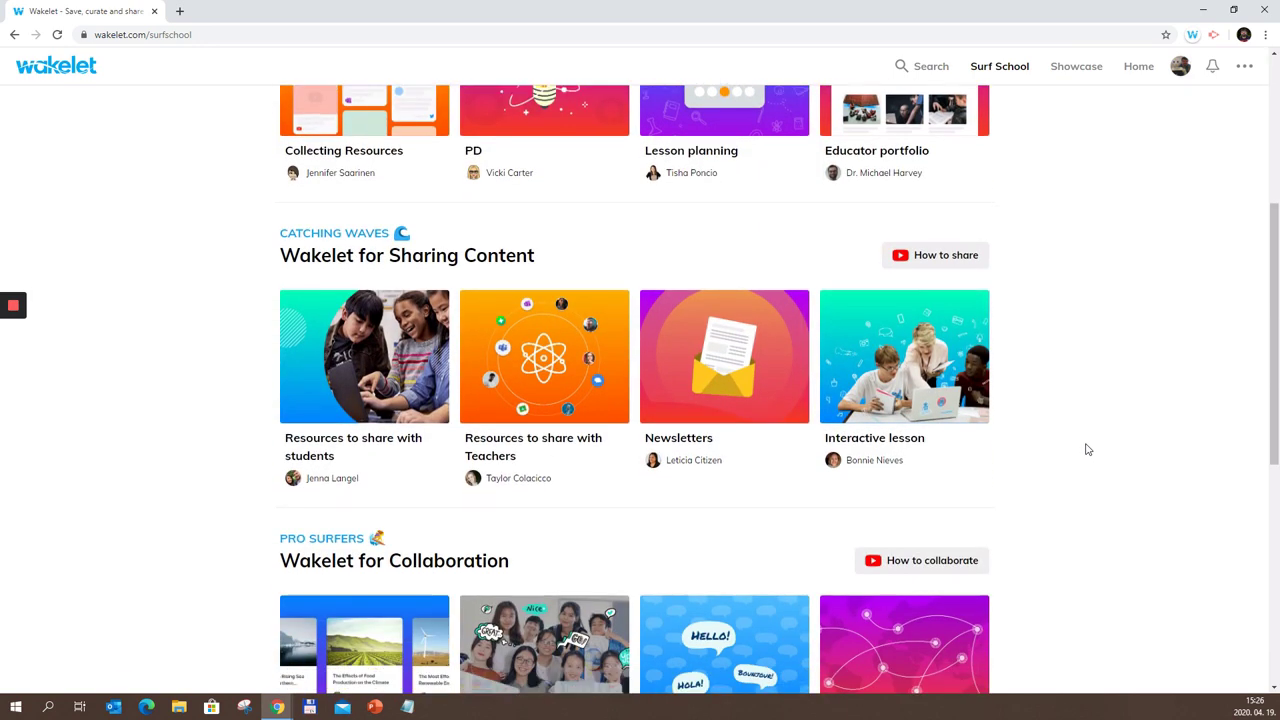
{"action": "scroll", "coordinate": [1088, 449], "scroll_direction": "down", "scroll_amount": 1}
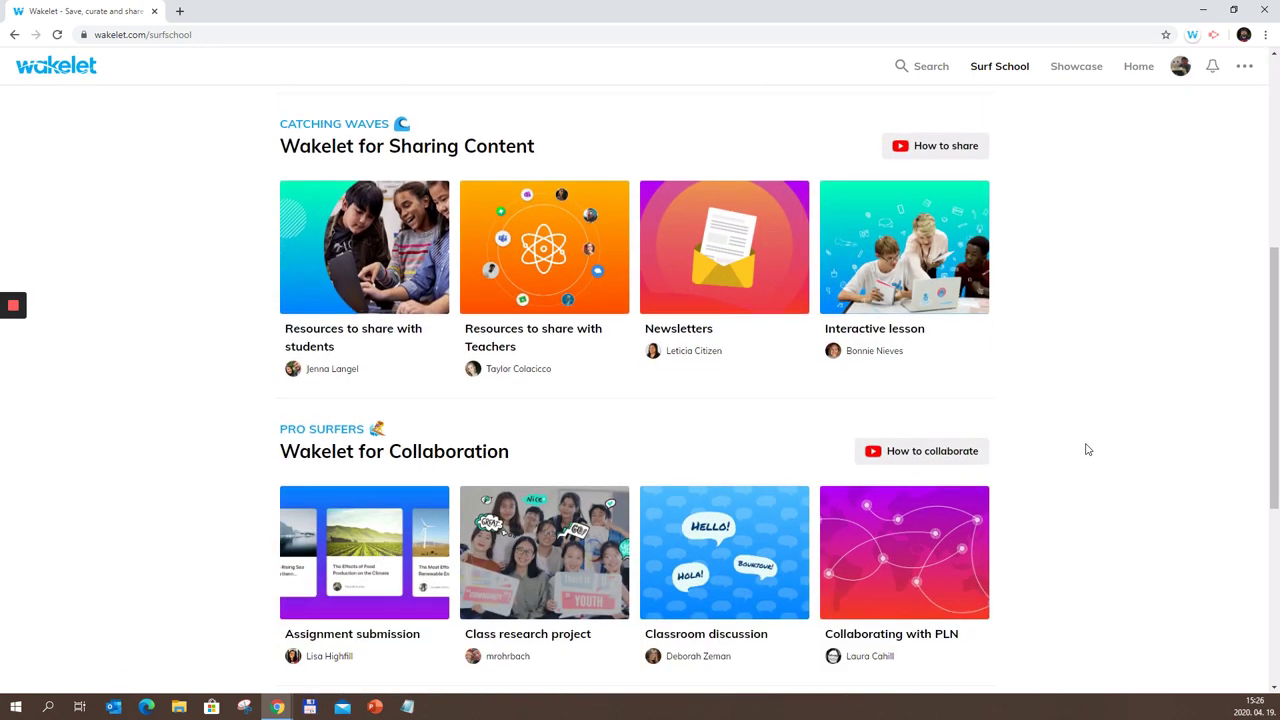
{"action": "scroll", "coordinate": [1088, 449], "scroll_direction": "up", "scroll_amount": 4}
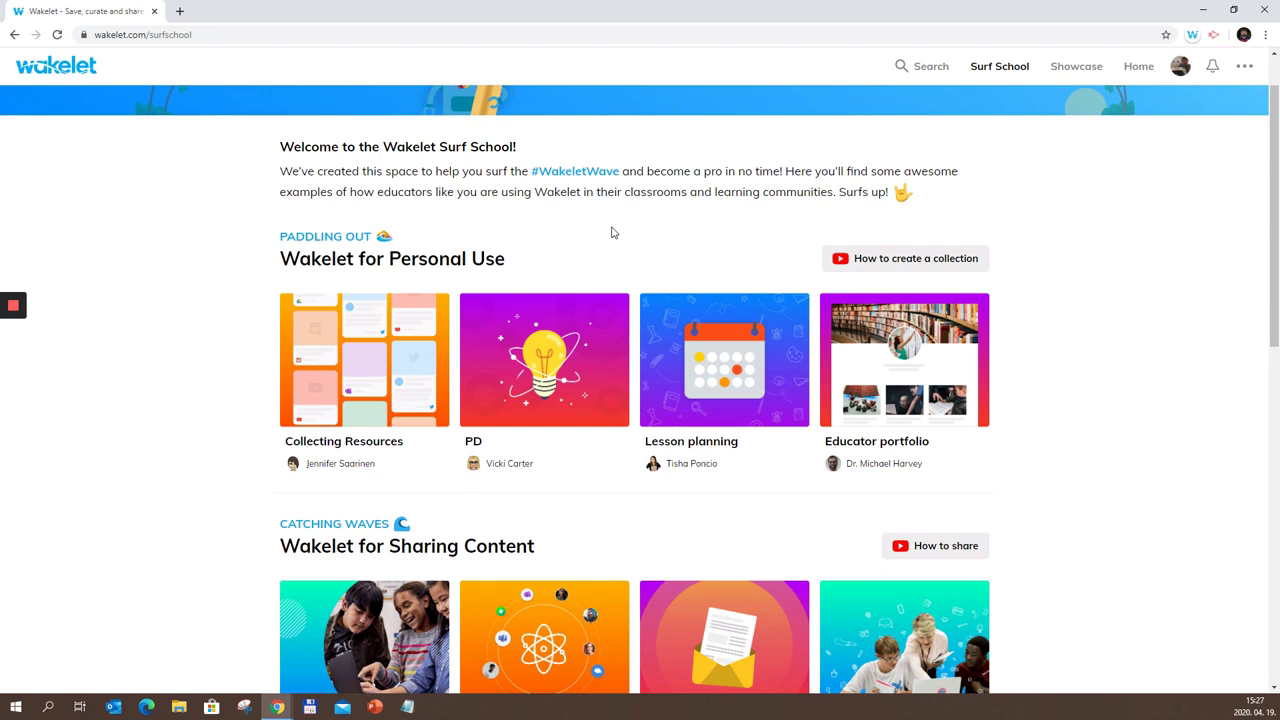
{"action": "left_click", "coordinate": [13, 35]}
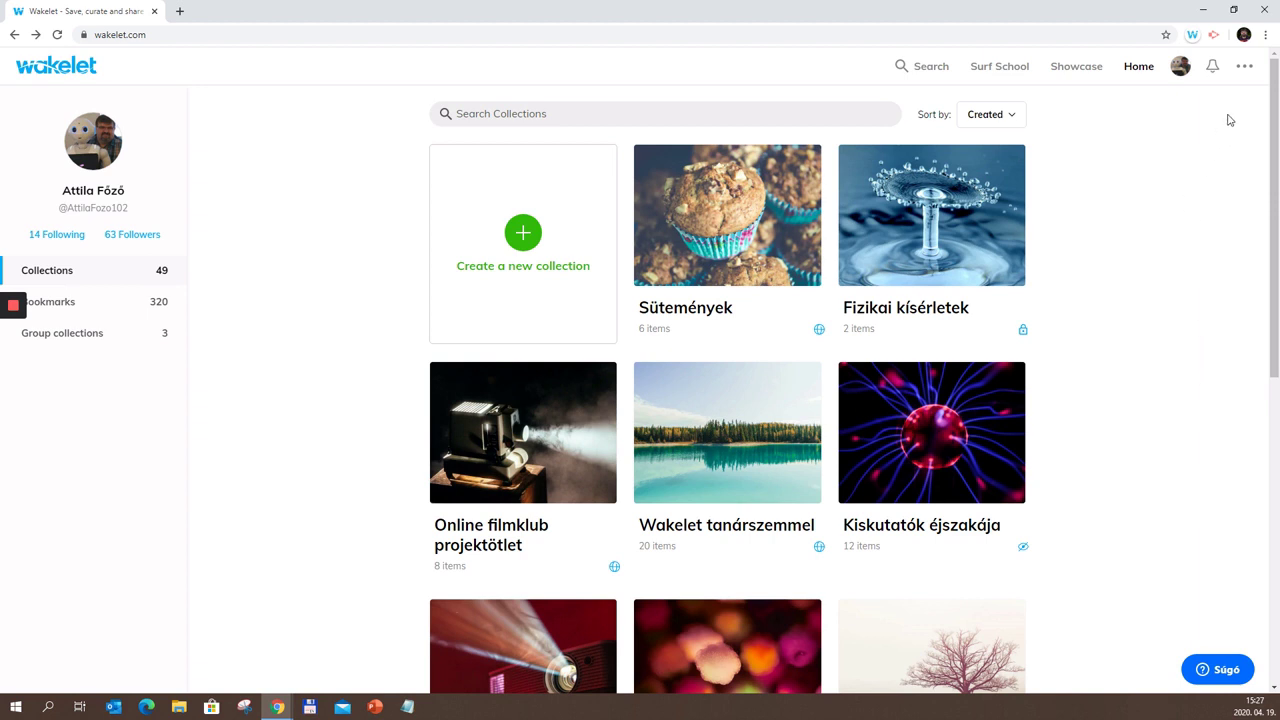
Step: Open the account's public profile and start editing it
{"action": "left_click", "coordinate": [1244, 66]}
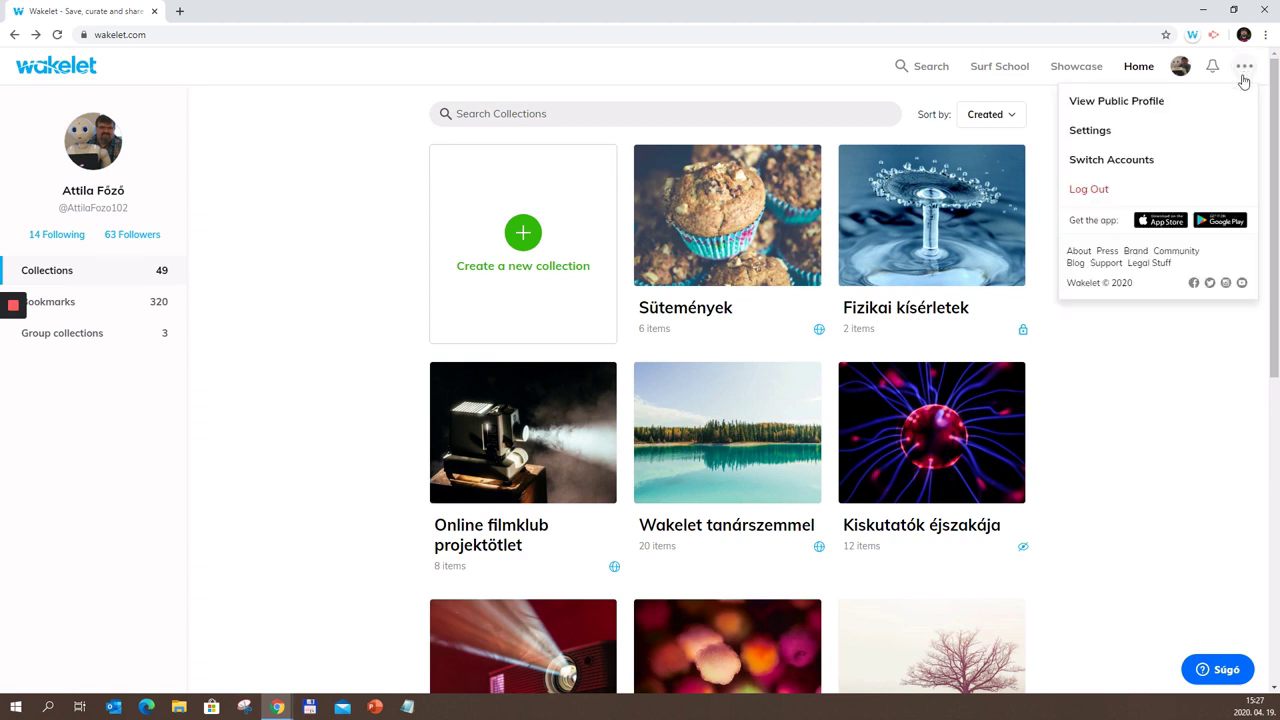
{"action": "left_click", "coordinate": [1115, 104]}
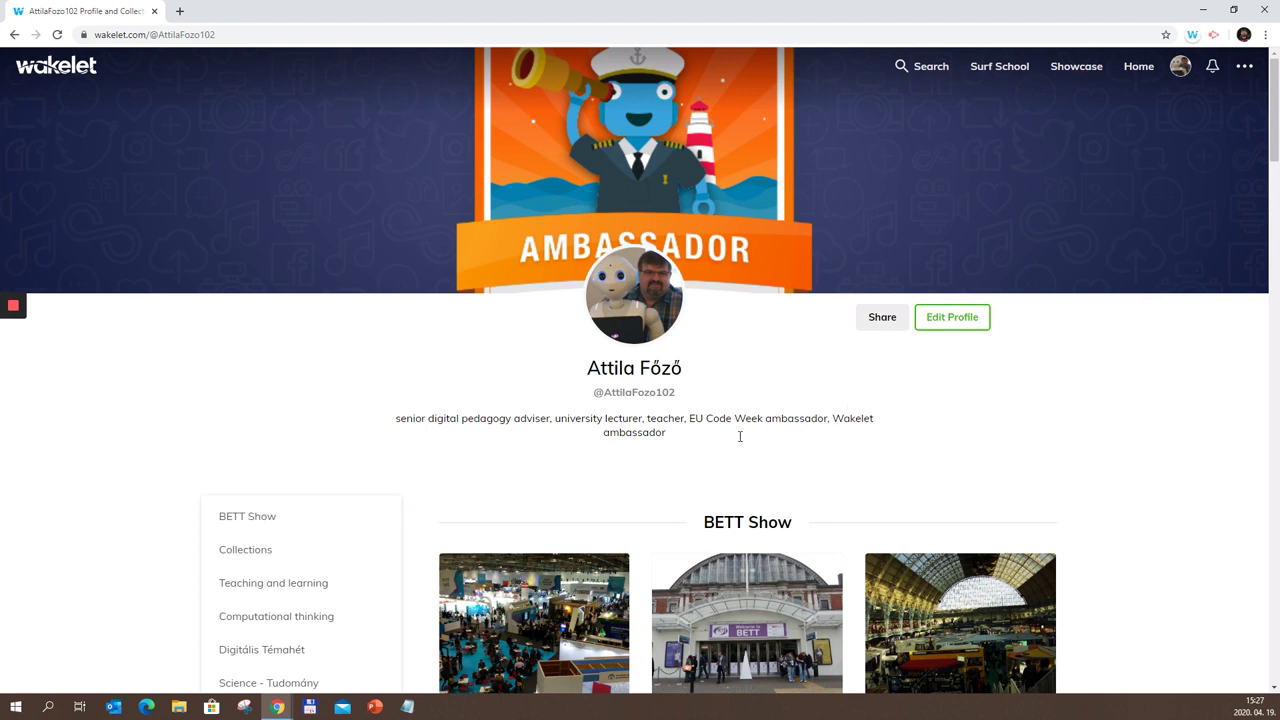
{"action": "left_click", "coordinate": [953, 330]}
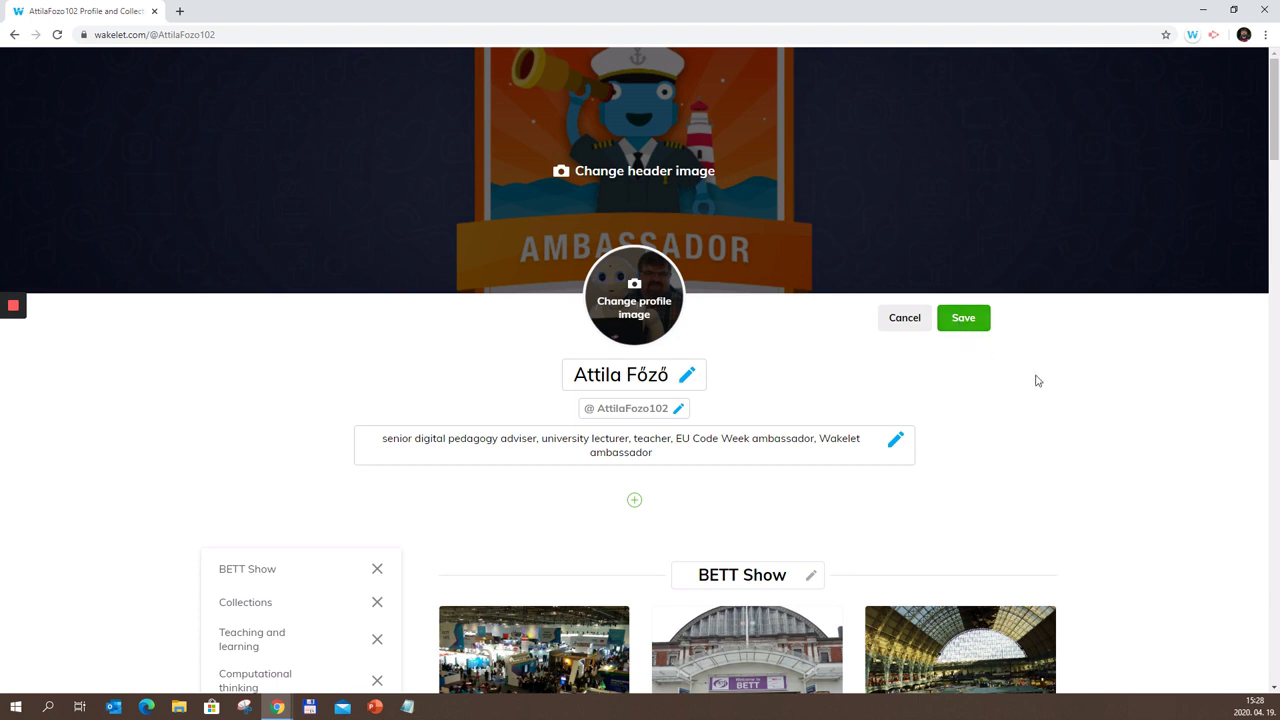
Step: Look through the profile's collection sections and add a new section named Sütik
{"action": "scroll", "coordinate": [1072, 436], "scroll_direction": "down", "scroll_amount": 1}
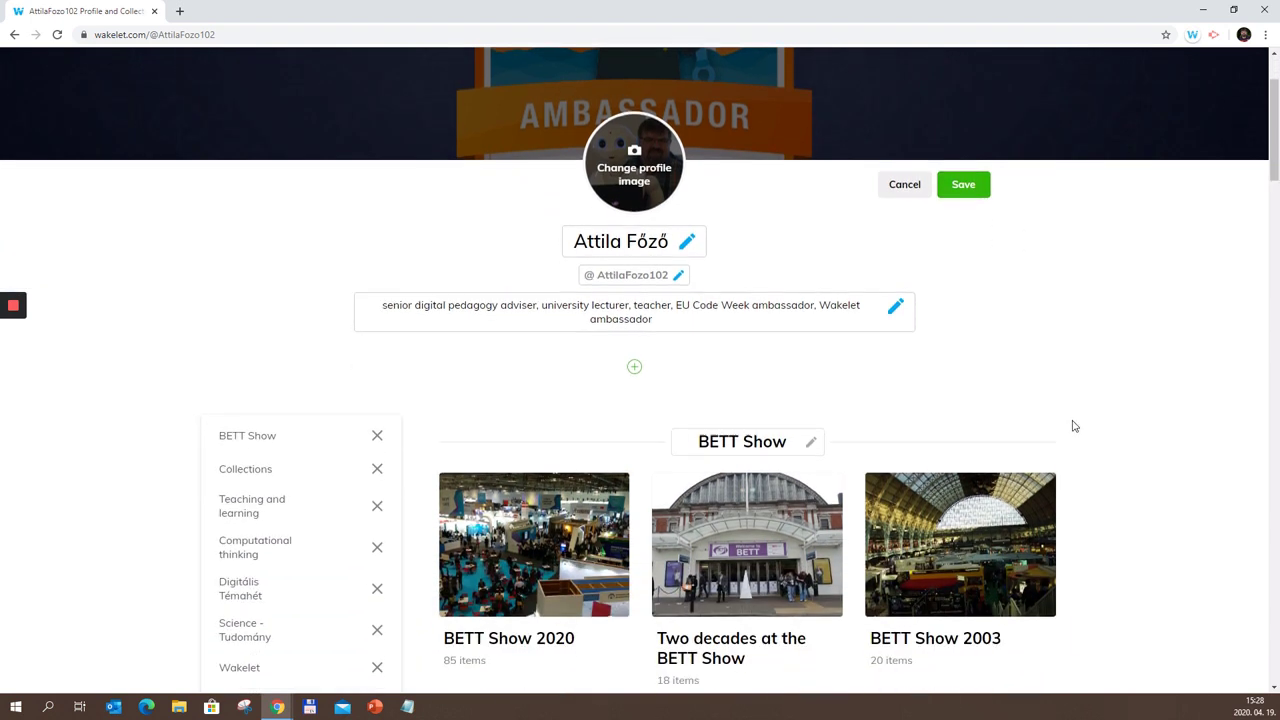
{"action": "scroll", "coordinate": [1074, 422], "scroll_direction": "down", "scroll_amount": 1}
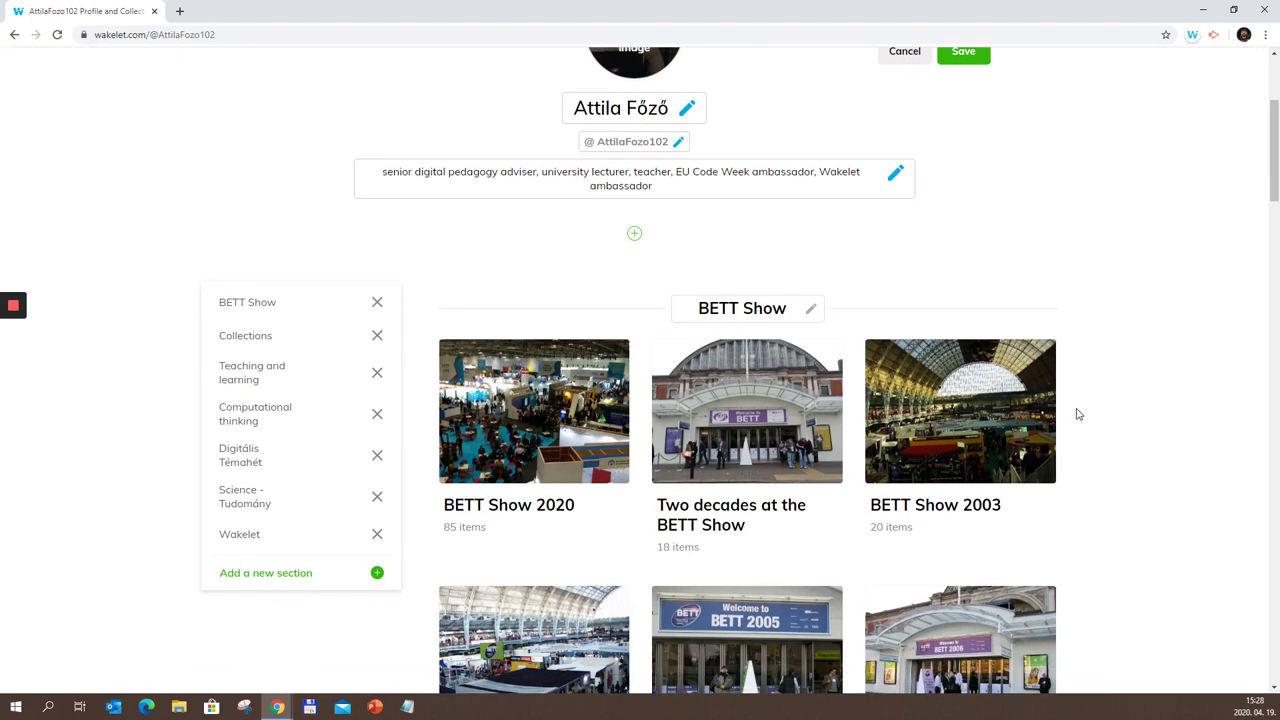
{"action": "scroll", "coordinate": [1078, 414], "scroll_direction": "down", "scroll_amount": 1}
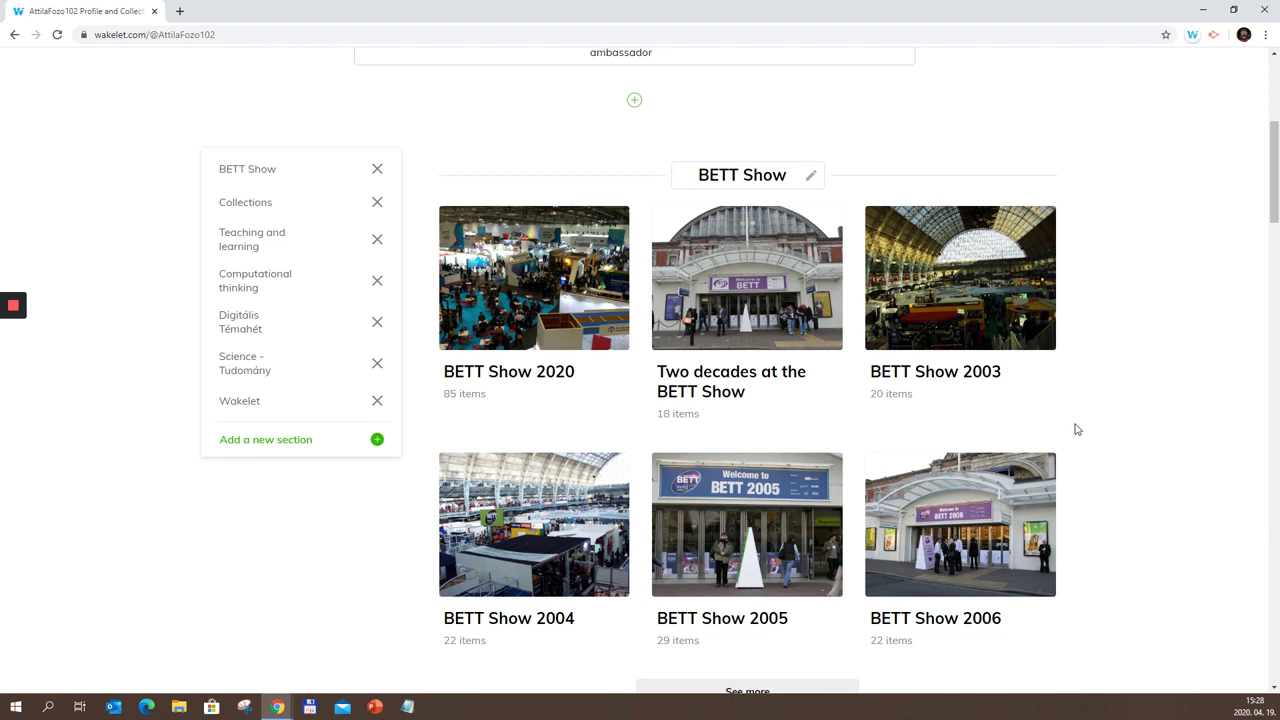
{"action": "scroll", "coordinate": [1077, 428], "scroll_direction": "down", "scroll_amount": 3}
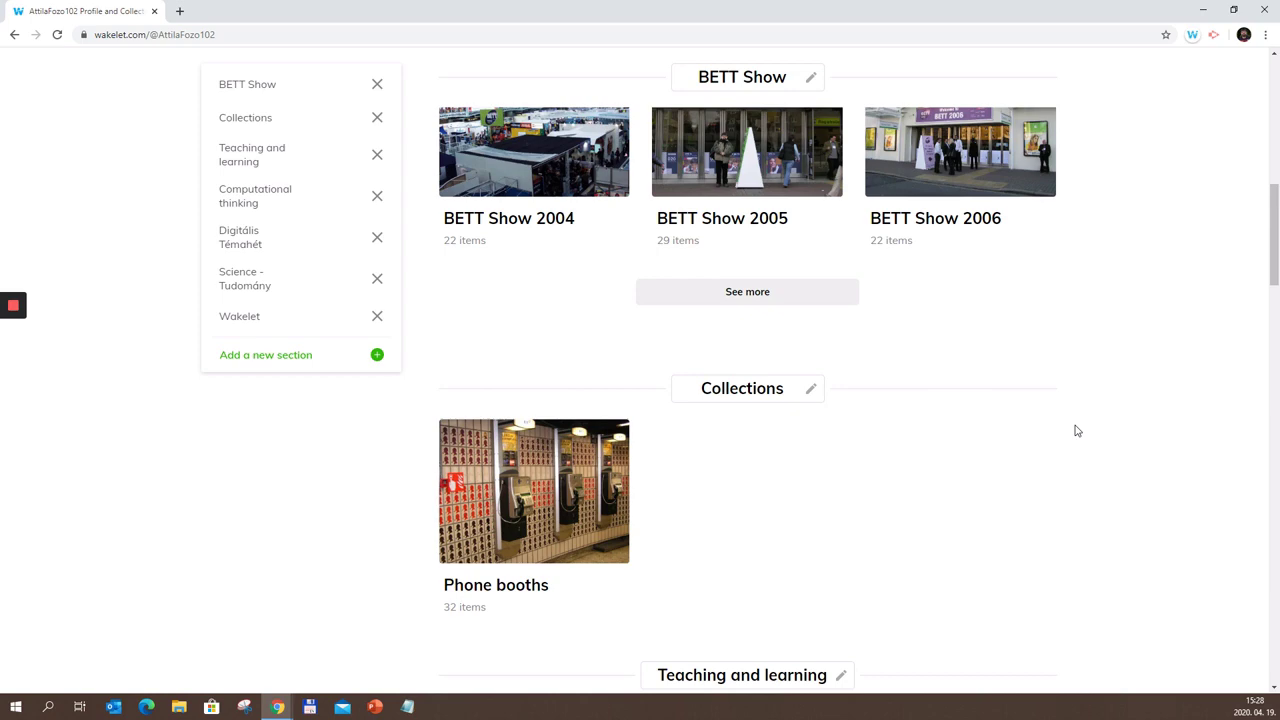
{"action": "scroll", "coordinate": [1077, 430], "scroll_direction": "down", "scroll_amount": 2}
{"action": "scroll", "coordinate": [1077, 430], "scroll_direction": "up", "scroll_amount": 6}
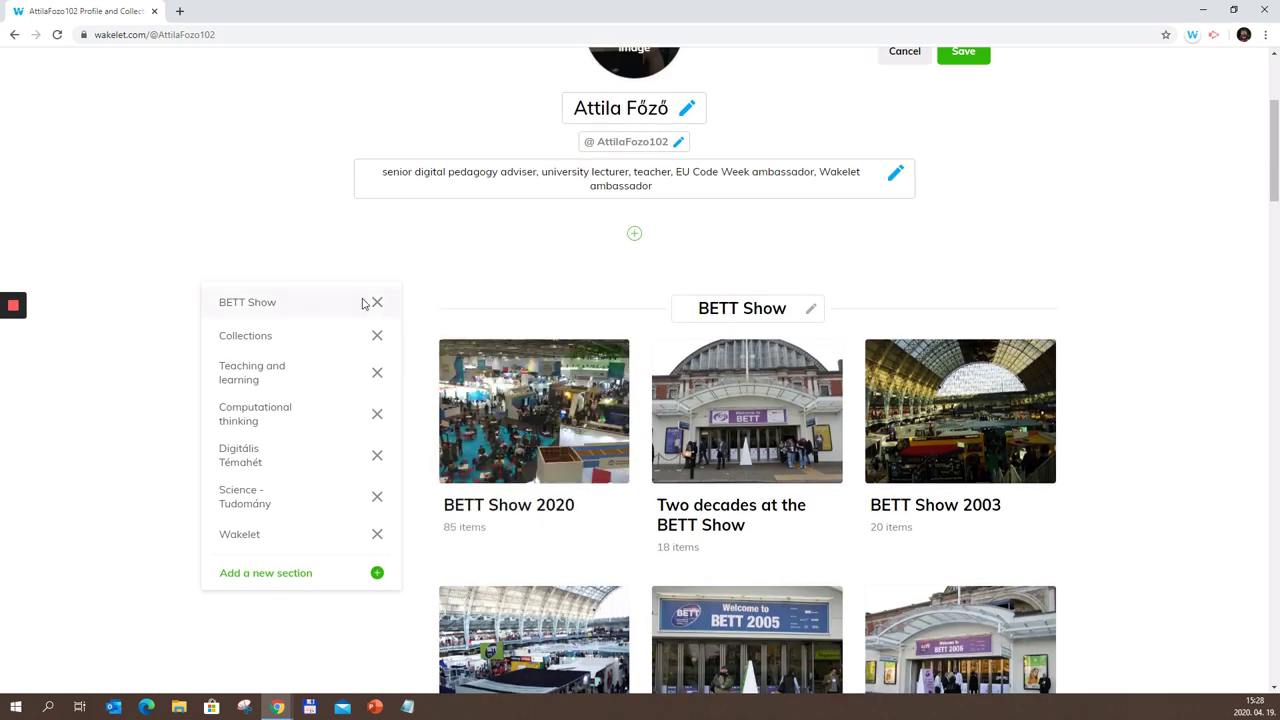
{"action": "left_click", "coordinate": [250, 583]}
{"action": "type", "text": "Sú"}
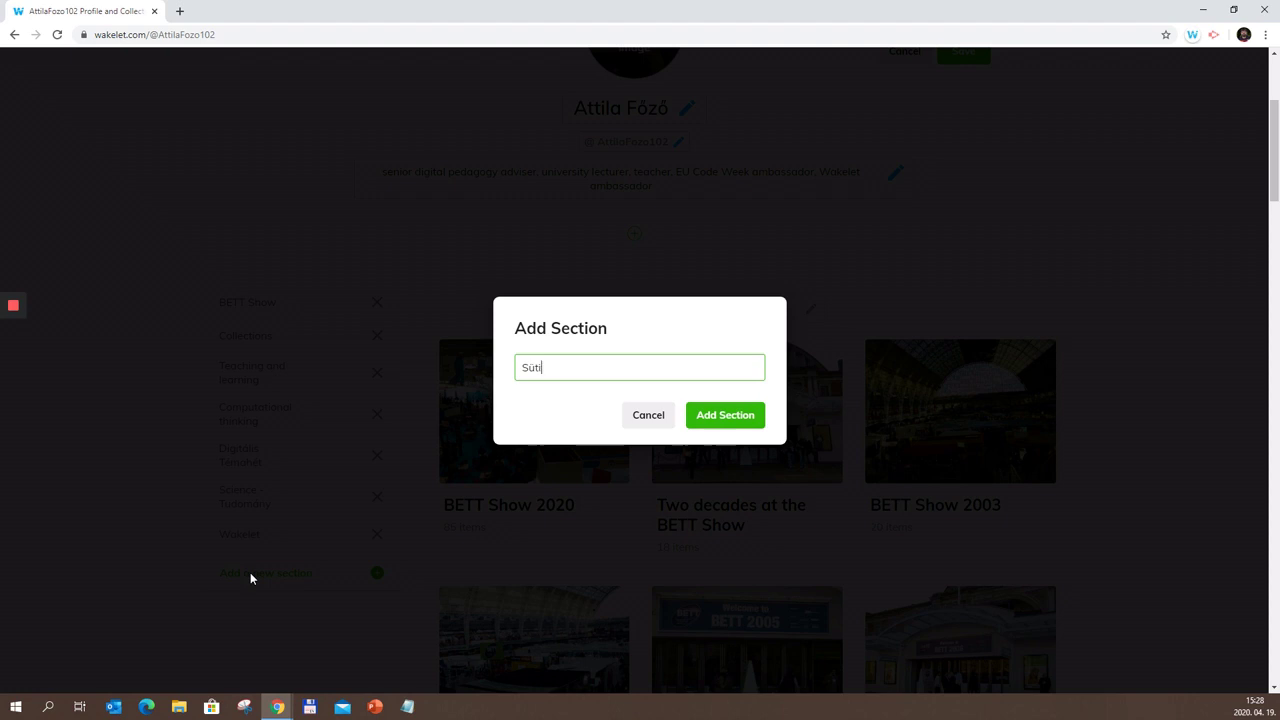
{"action": "left_click", "coordinate": [705, 419]}
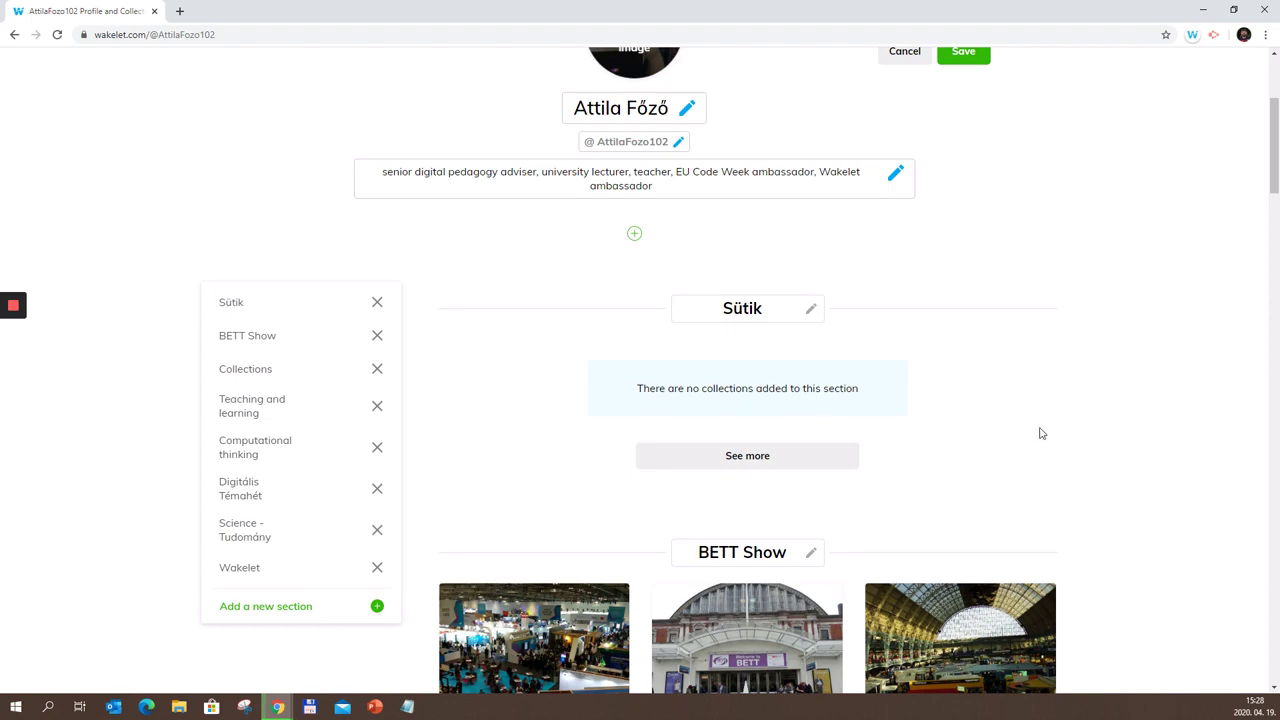
Step: Move the Sütemények collection from the Uncategorized section to the Sütik section of the profile
{"action": "scroll", "coordinate": [1040, 430], "scroll_direction": "down", "scroll_amount": 5}
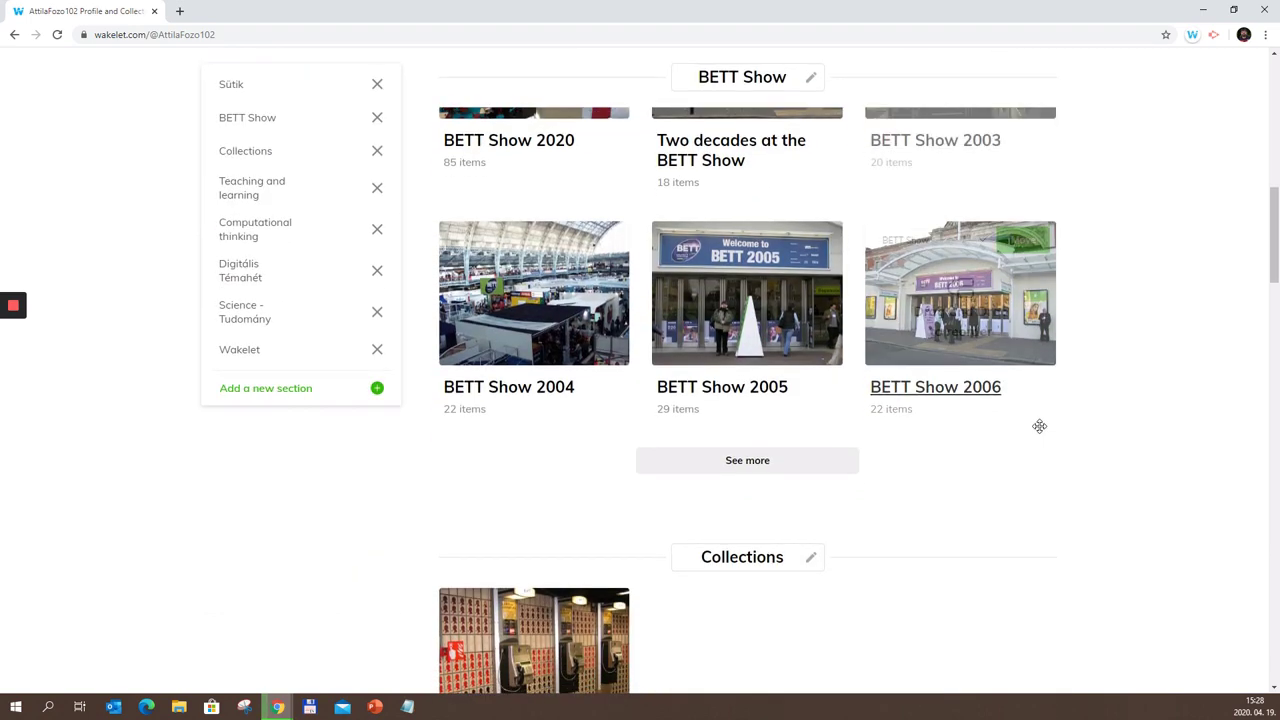
{"action": "scroll", "coordinate": [1040, 426], "scroll_direction": "down", "scroll_amount": 8}
{"action": "scroll", "coordinate": [1040, 432], "scroll_direction": "down", "scroll_amount": 10}
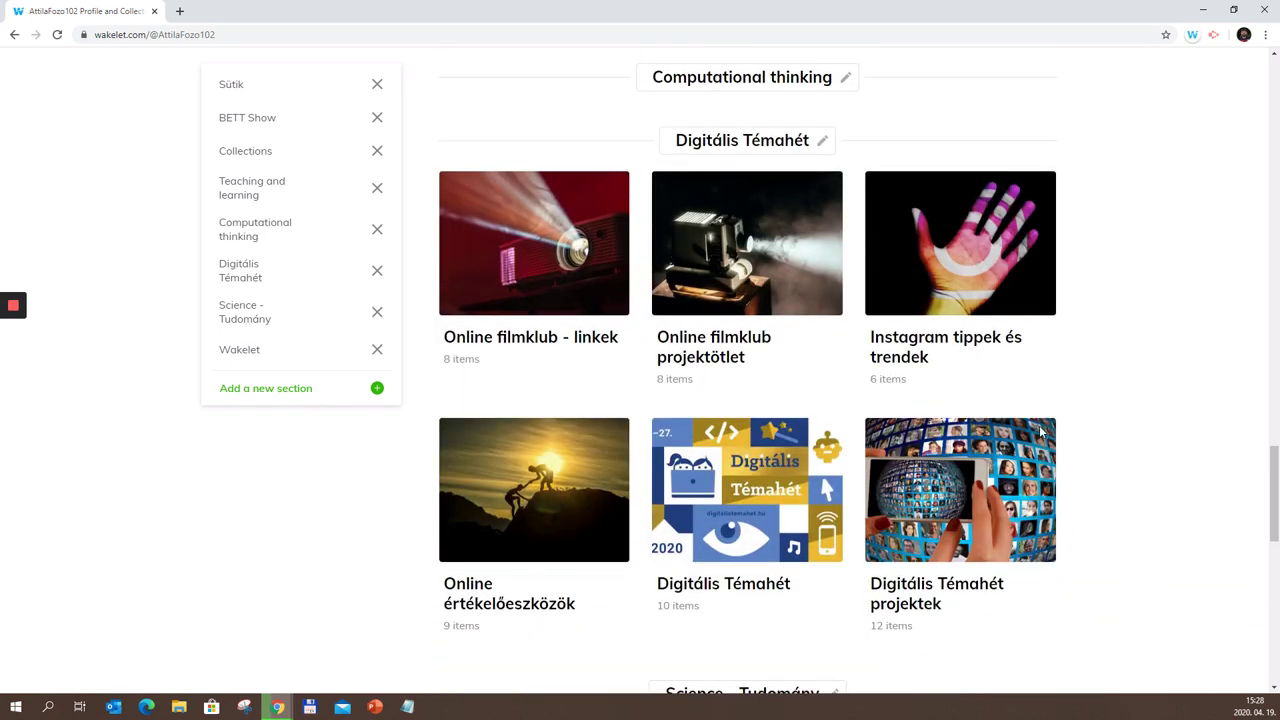
{"action": "scroll", "coordinate": [1040, 432], "scroll_direction": "down", "scroll_amount": 8}
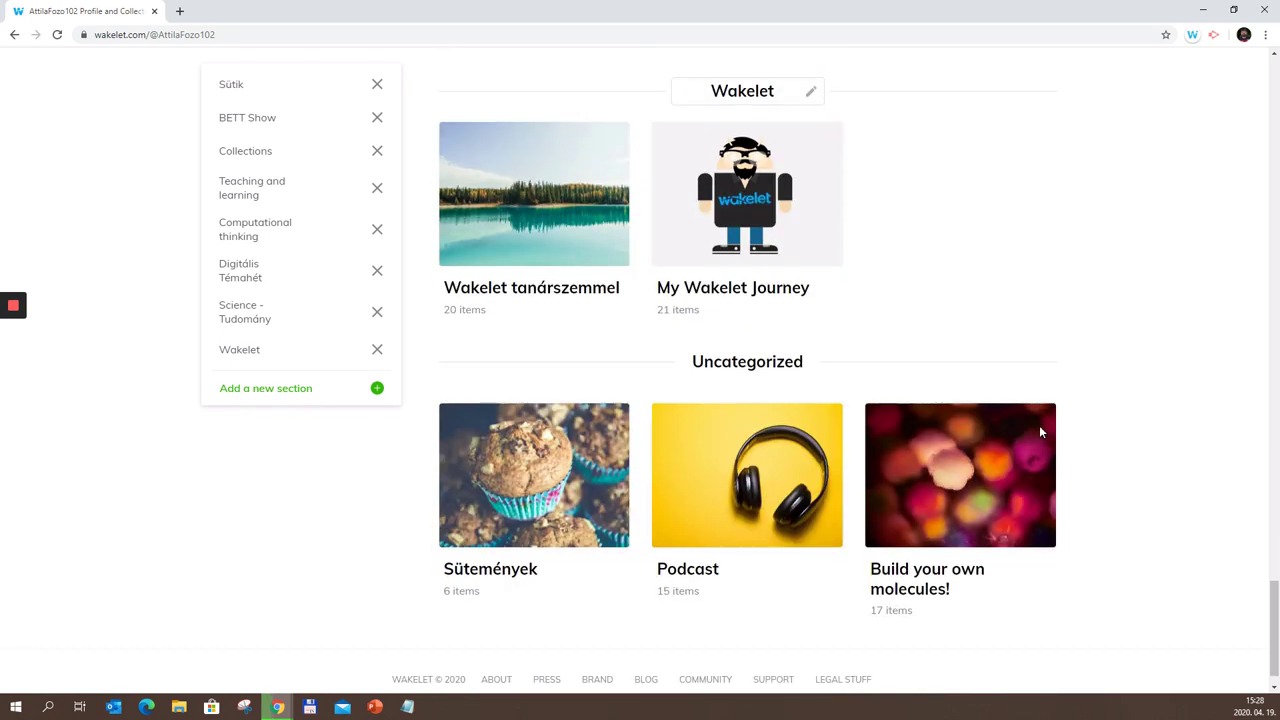
{"action": "scroll", "coordinate": [1039, 432], "scroll_direction": "down", "scroll_amount": 1}
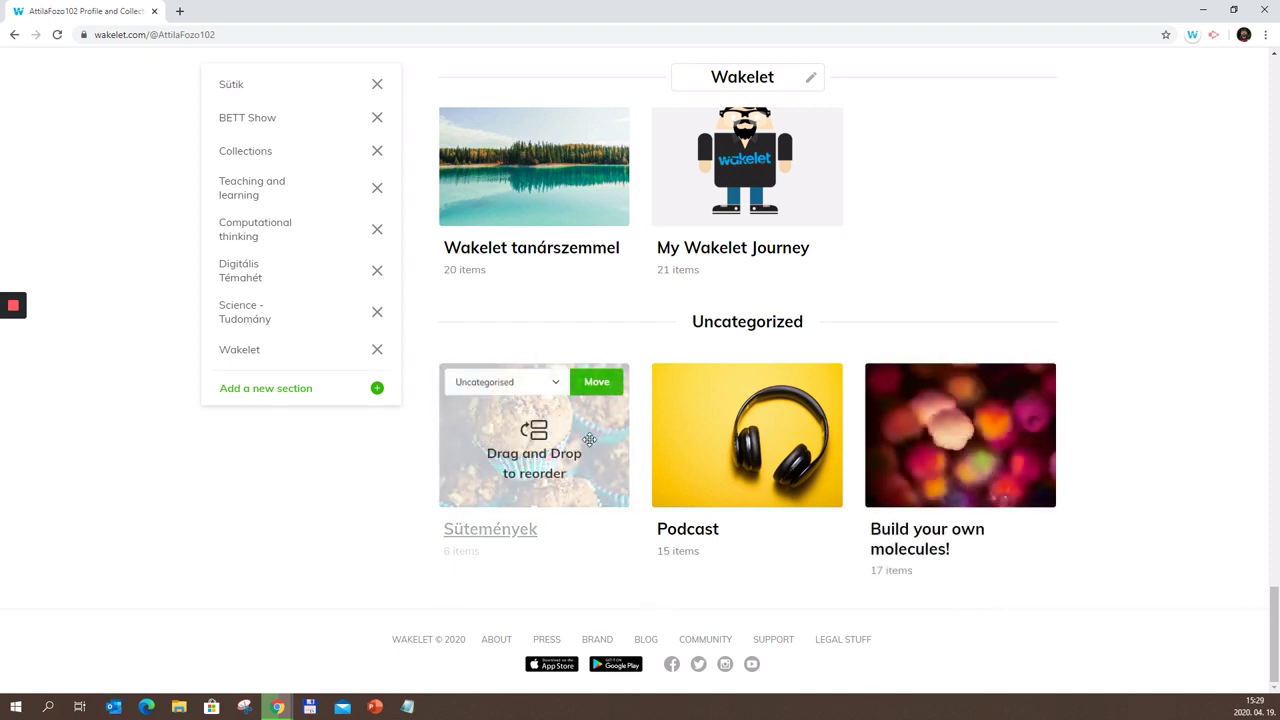
{"action": "left_click", "coordinate": [557, 386]}
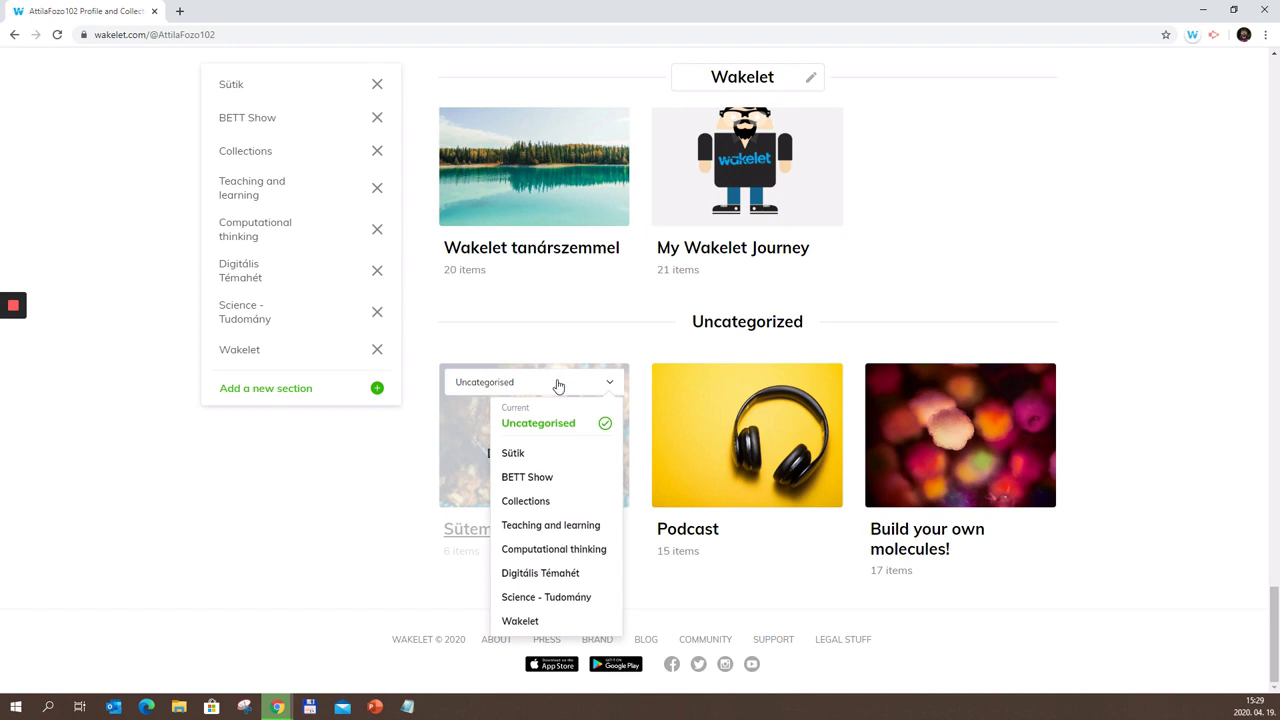
{"action": "left_click", "coordinate": [513, 453]}
{"action": "left_click", "coordinate": [596, 381]}
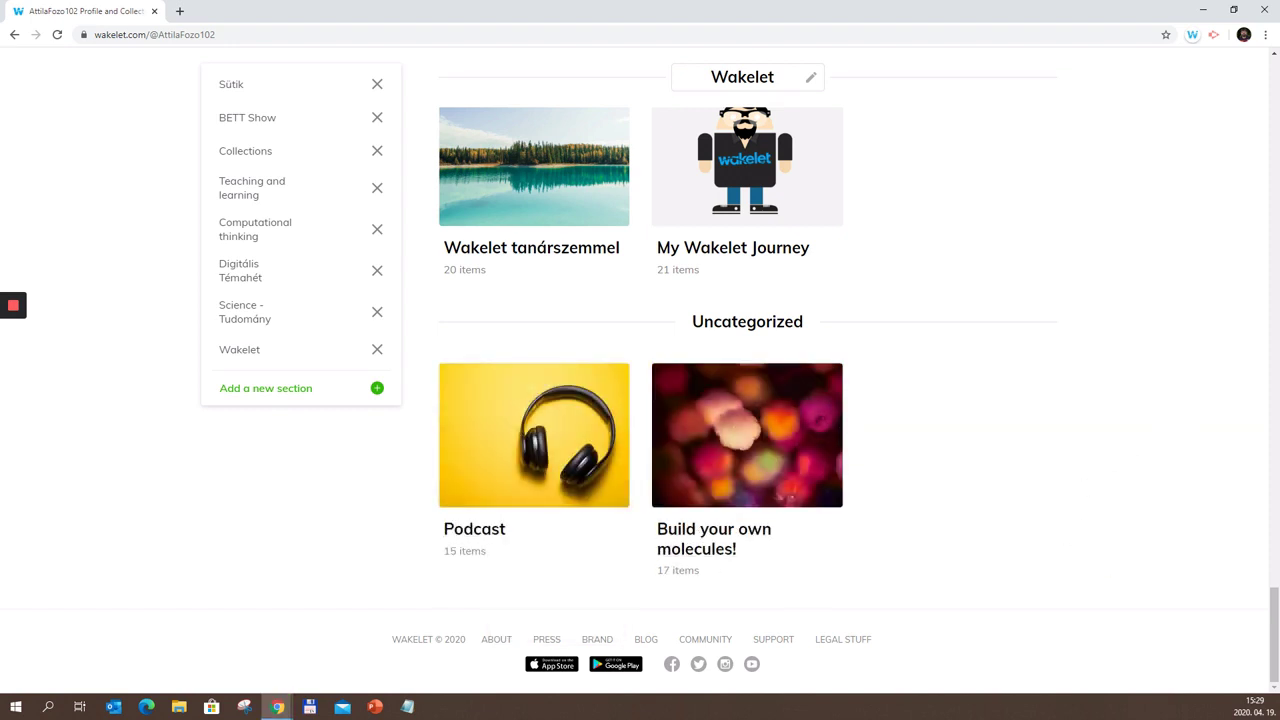
Step: Check the contents of the Sütik section and save the profile changes
{"action": "left_click_drag", "start_coordinate": [1274, 641], "coordinate": [1274, 142]}
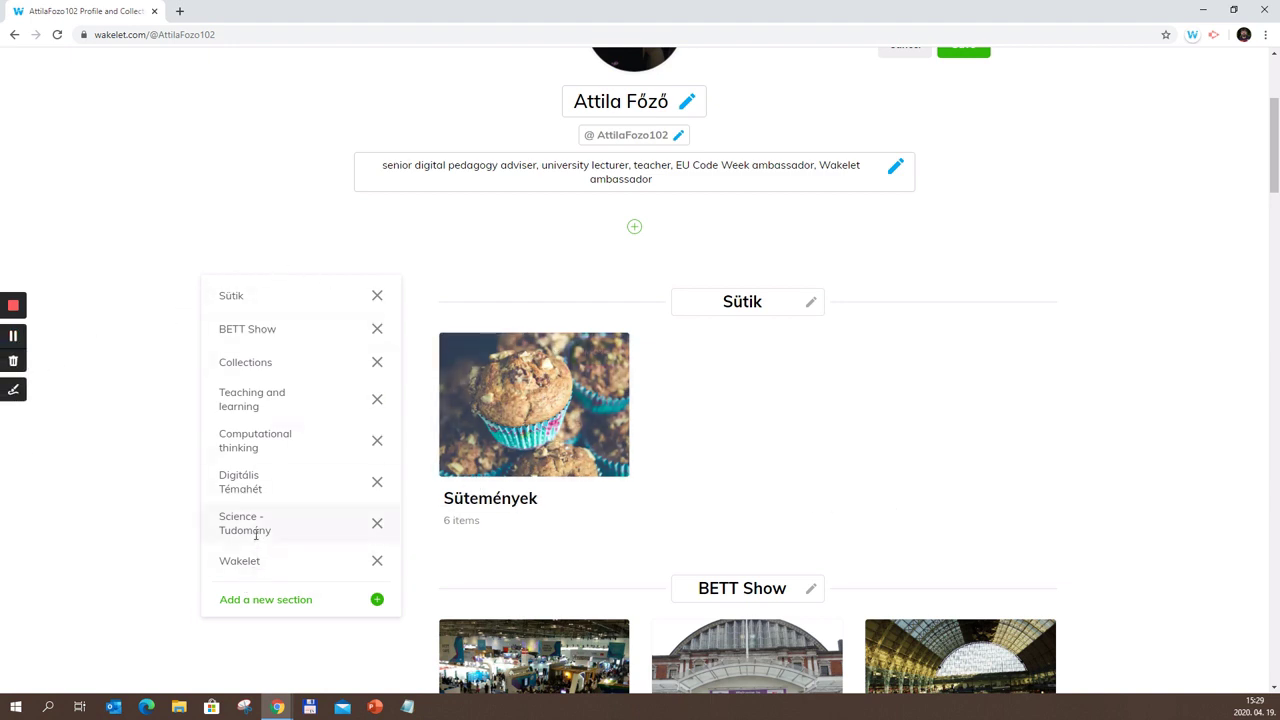
{"action": "left_click", "coordinate": [313, 297]}
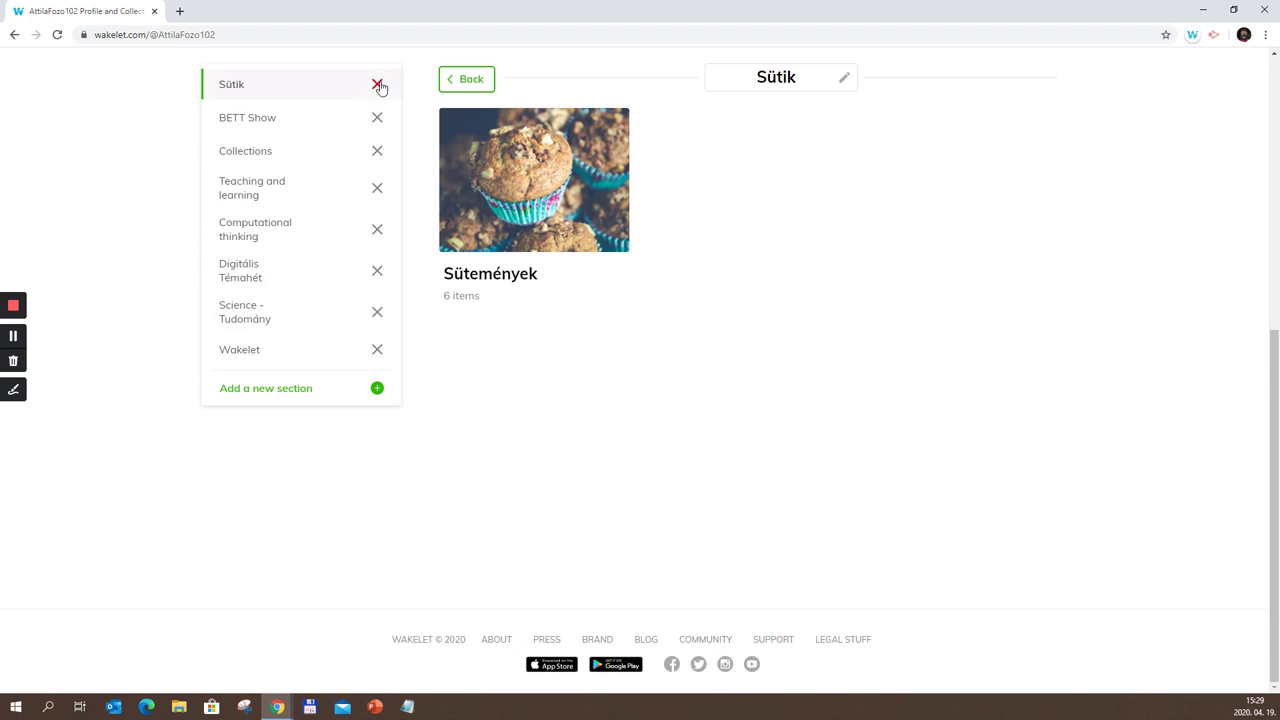
{"action": "scroll", "coordinate": [722, 435], "scroll_direction": "up", "scroll_amount": 3}
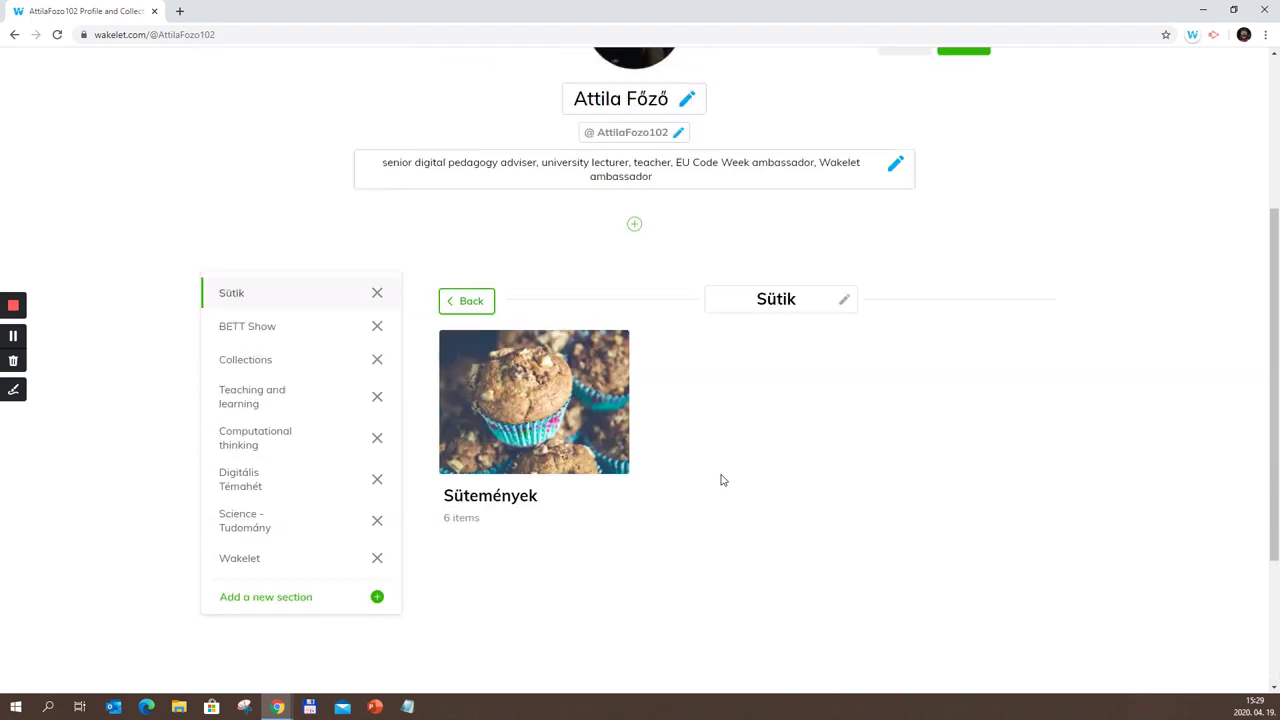
{"action": "scroll", "coordinate": [722, 480], "scroll_direction": "up", "scroll_amount": 2}
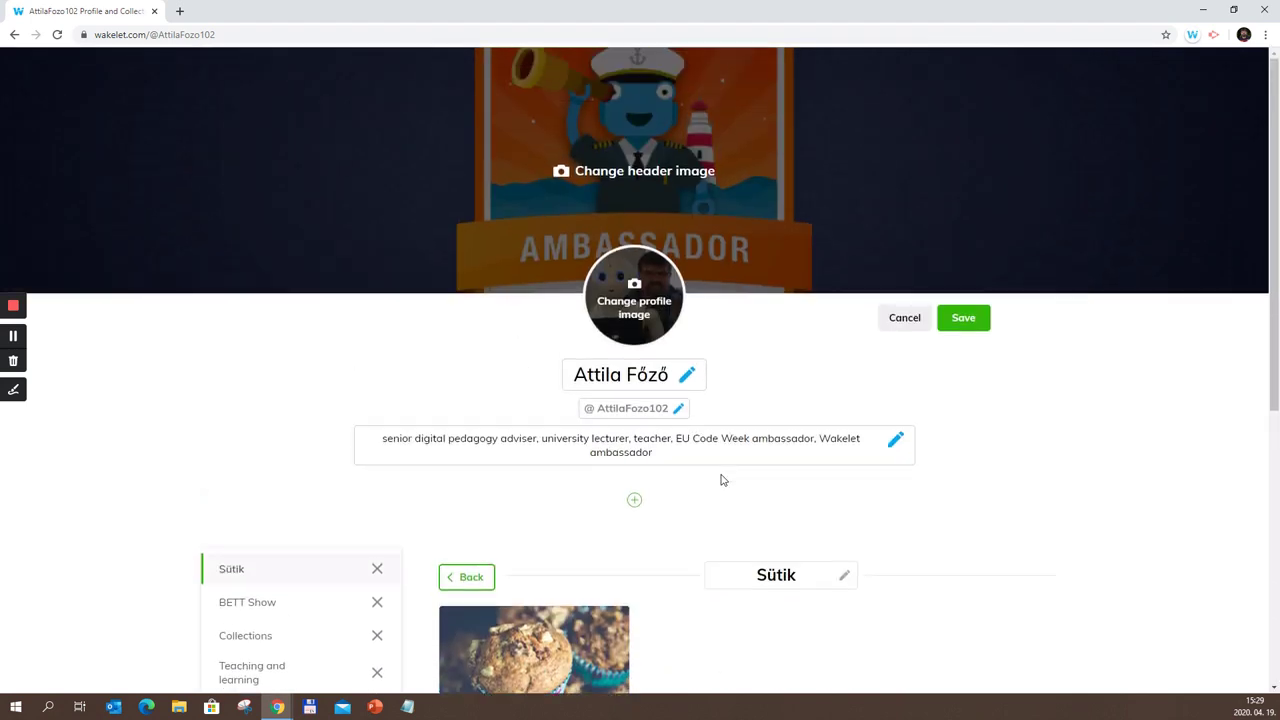
{"action": "left_click", "coordinate": [973, 326]}
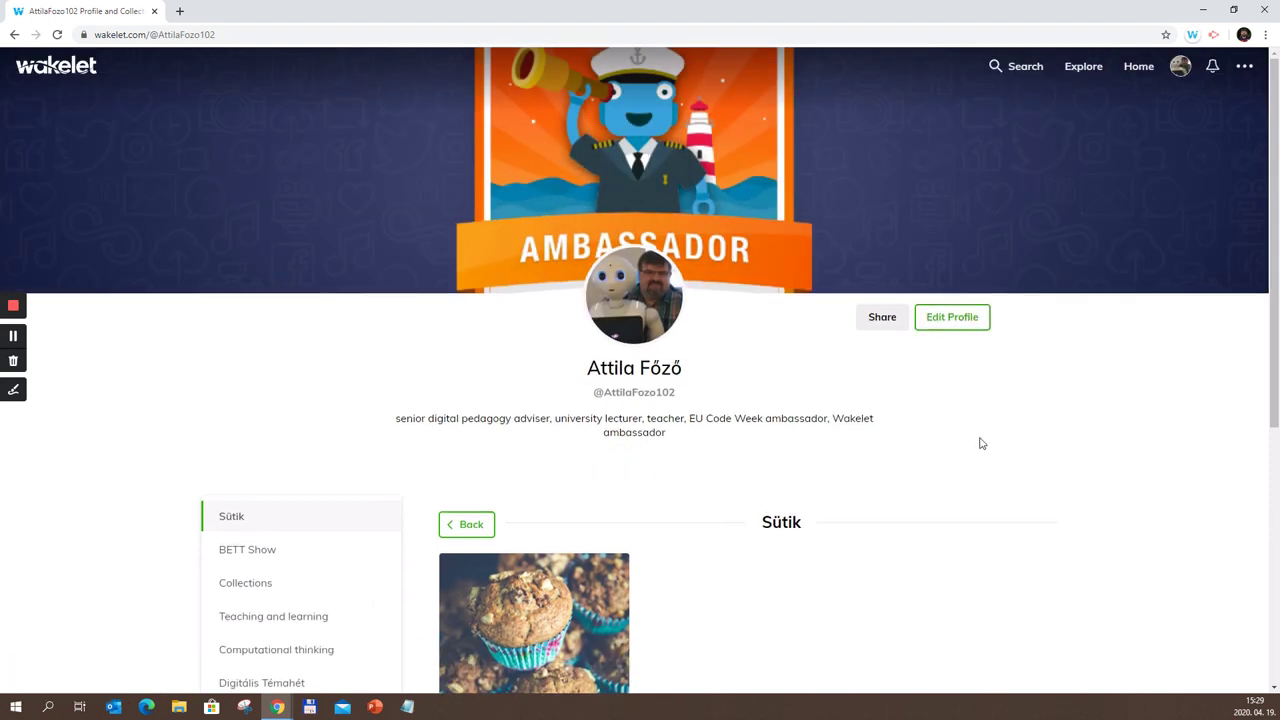
Step: Open the account settings and view the apps connected to the account
{"action": "left_click", "coordinate": [1245, 70]}
{"action": "left_click", "coordinate": [1083, 139]}
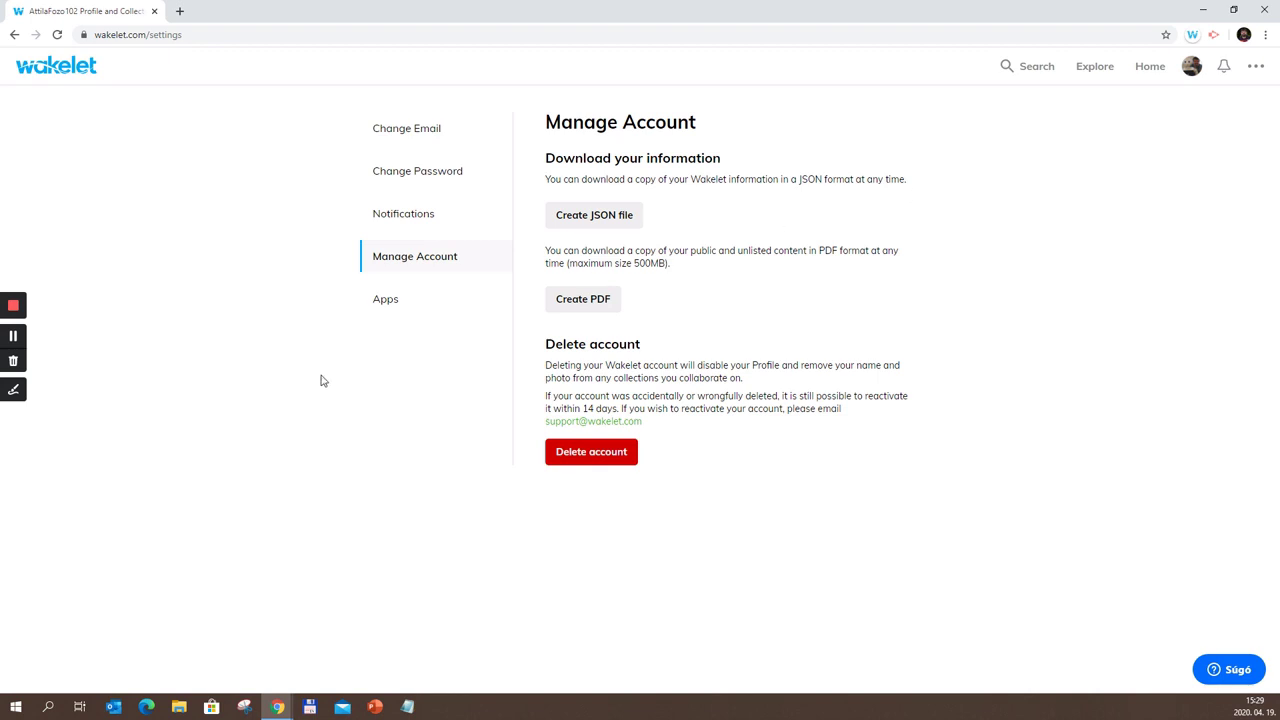
{"action": "left_click", "coordinate": [376, 307]}
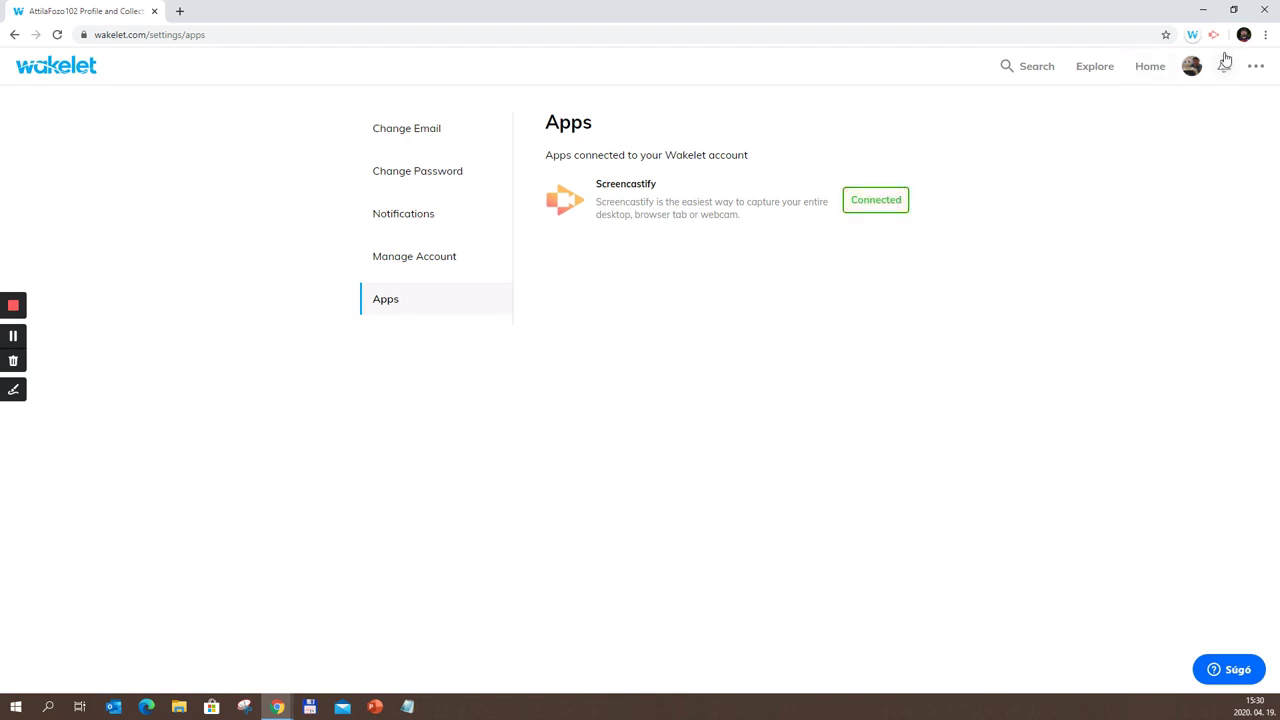
Step: View the items of the Fizikai kísérletek collection from the home page, and return to the home page
{"action": "left_click", "coordinate": [1153, 71]}
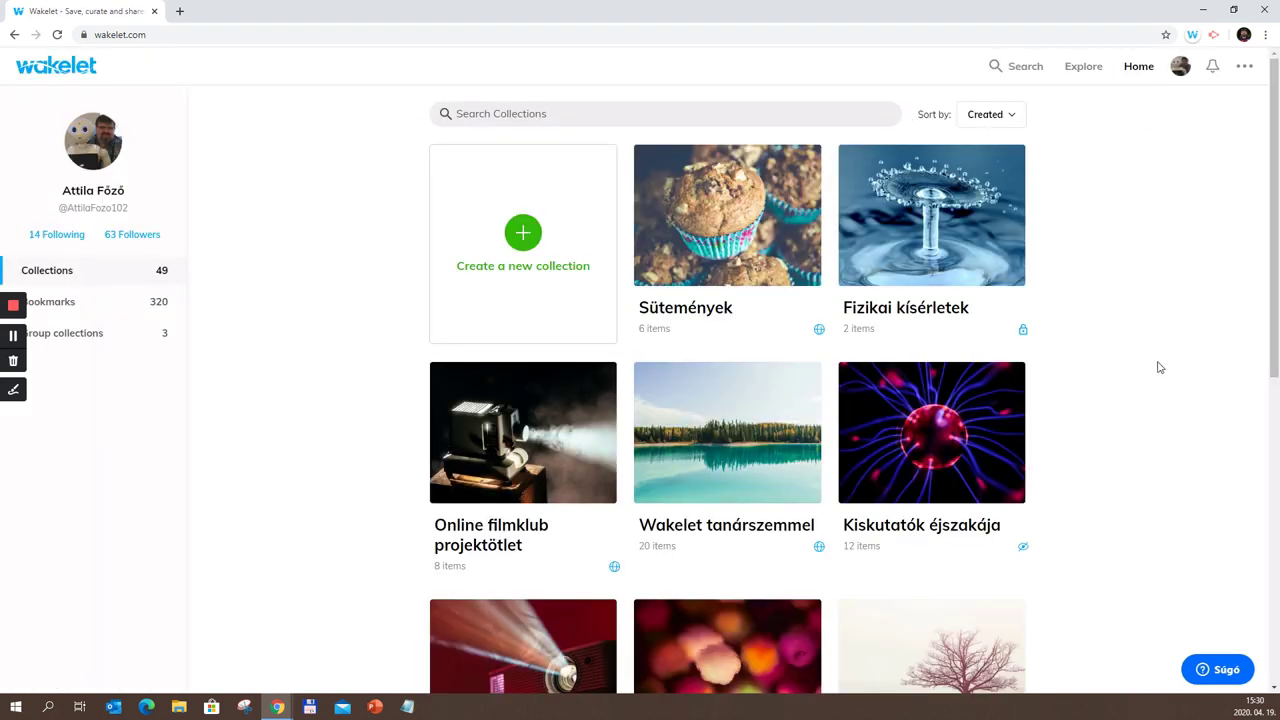
{"action": "left_click", "coordinate": [862, 316]}
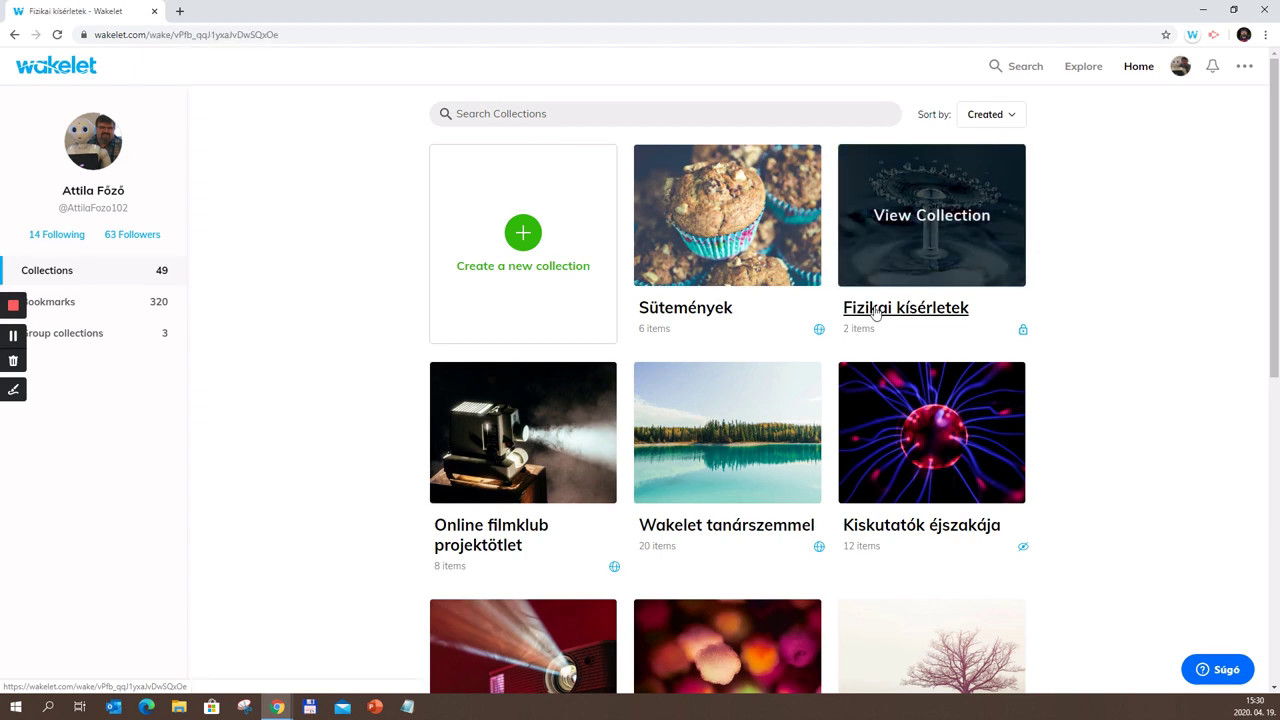
{"action": "scroll", "coordinate": [1060, 446], "scroll_direction": "down", "scroll_amount": 4}
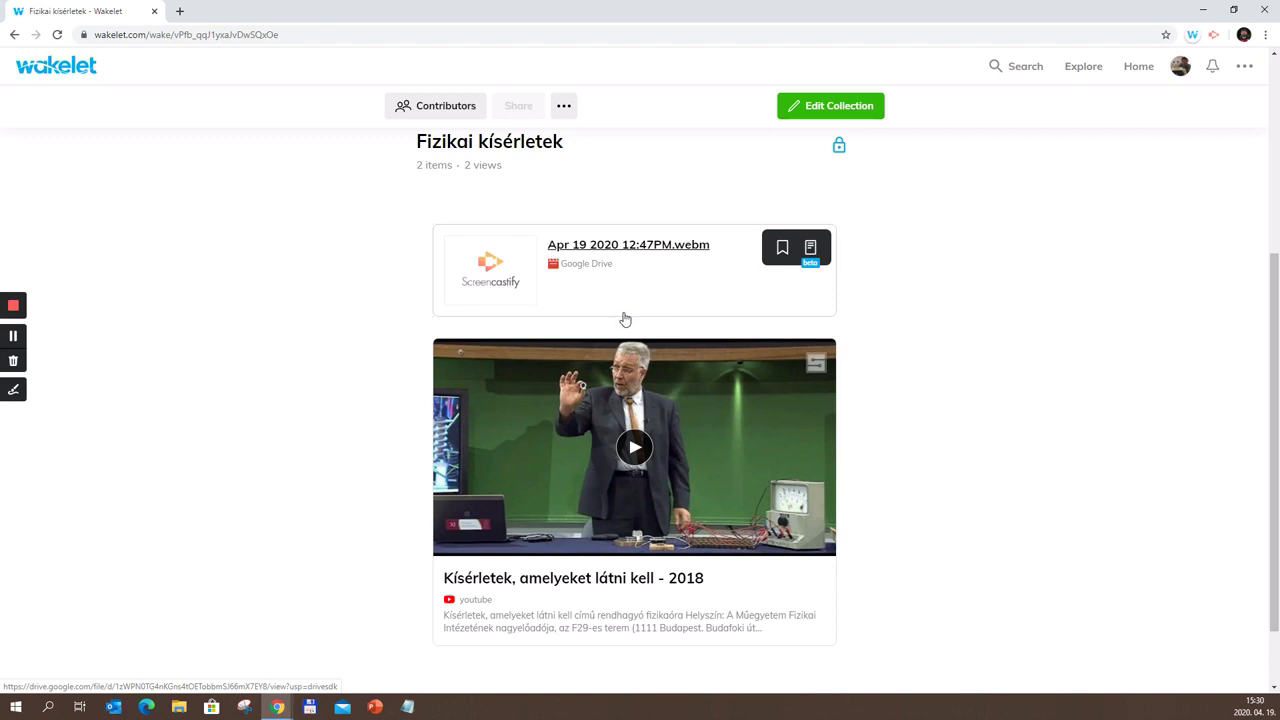
{"action": "scroll", "coordinate": [903, 406], "scroll_direction": "up", "scroll_amount": 3}
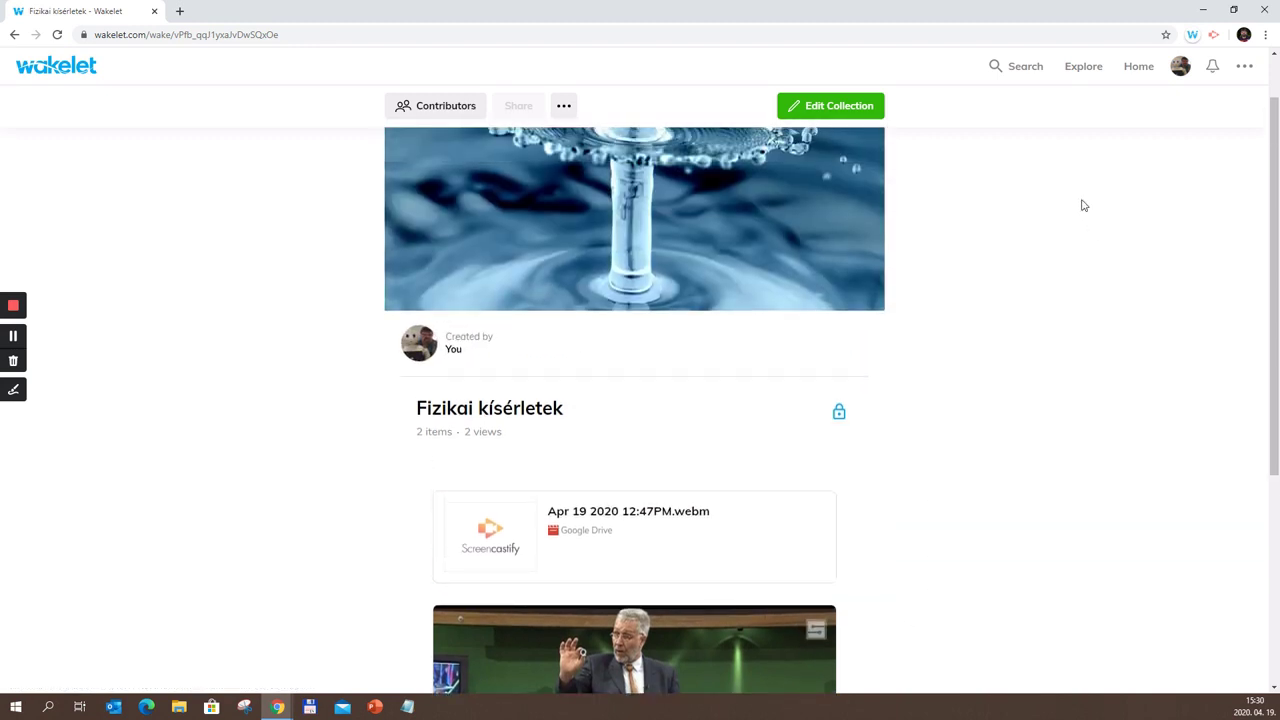
{"action": "left_click", "coordinate": [1132, 66]}
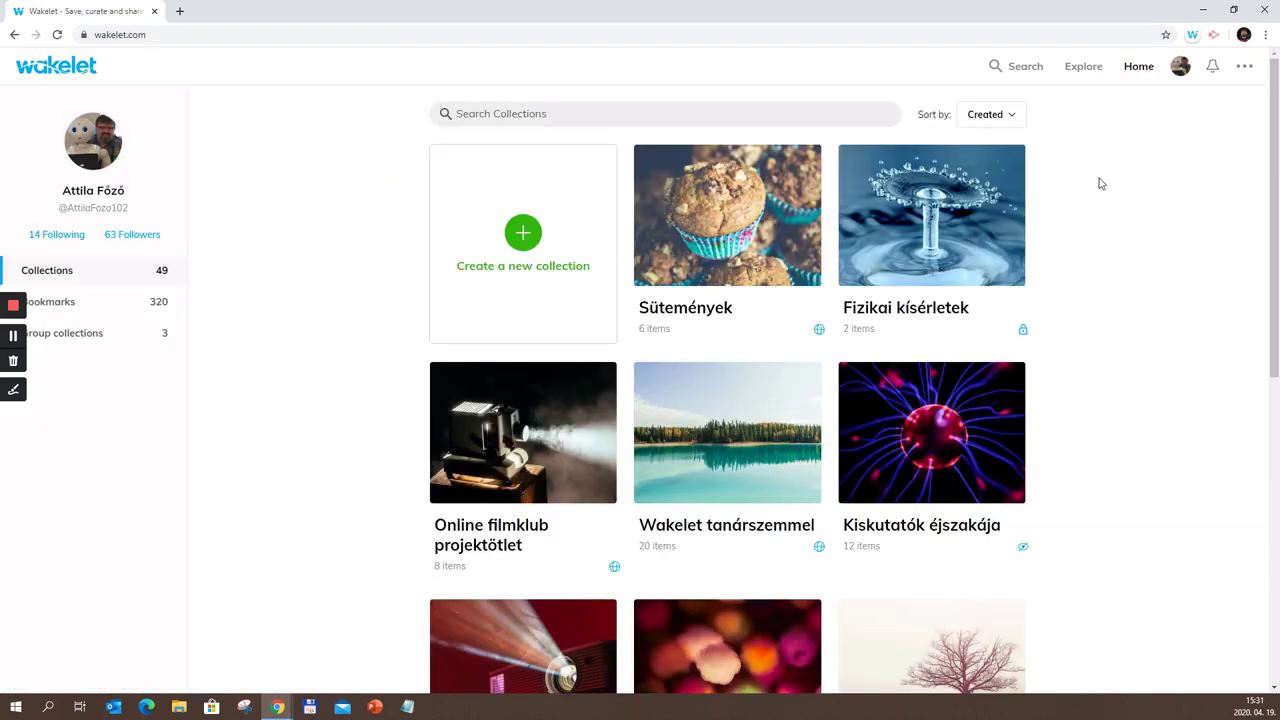